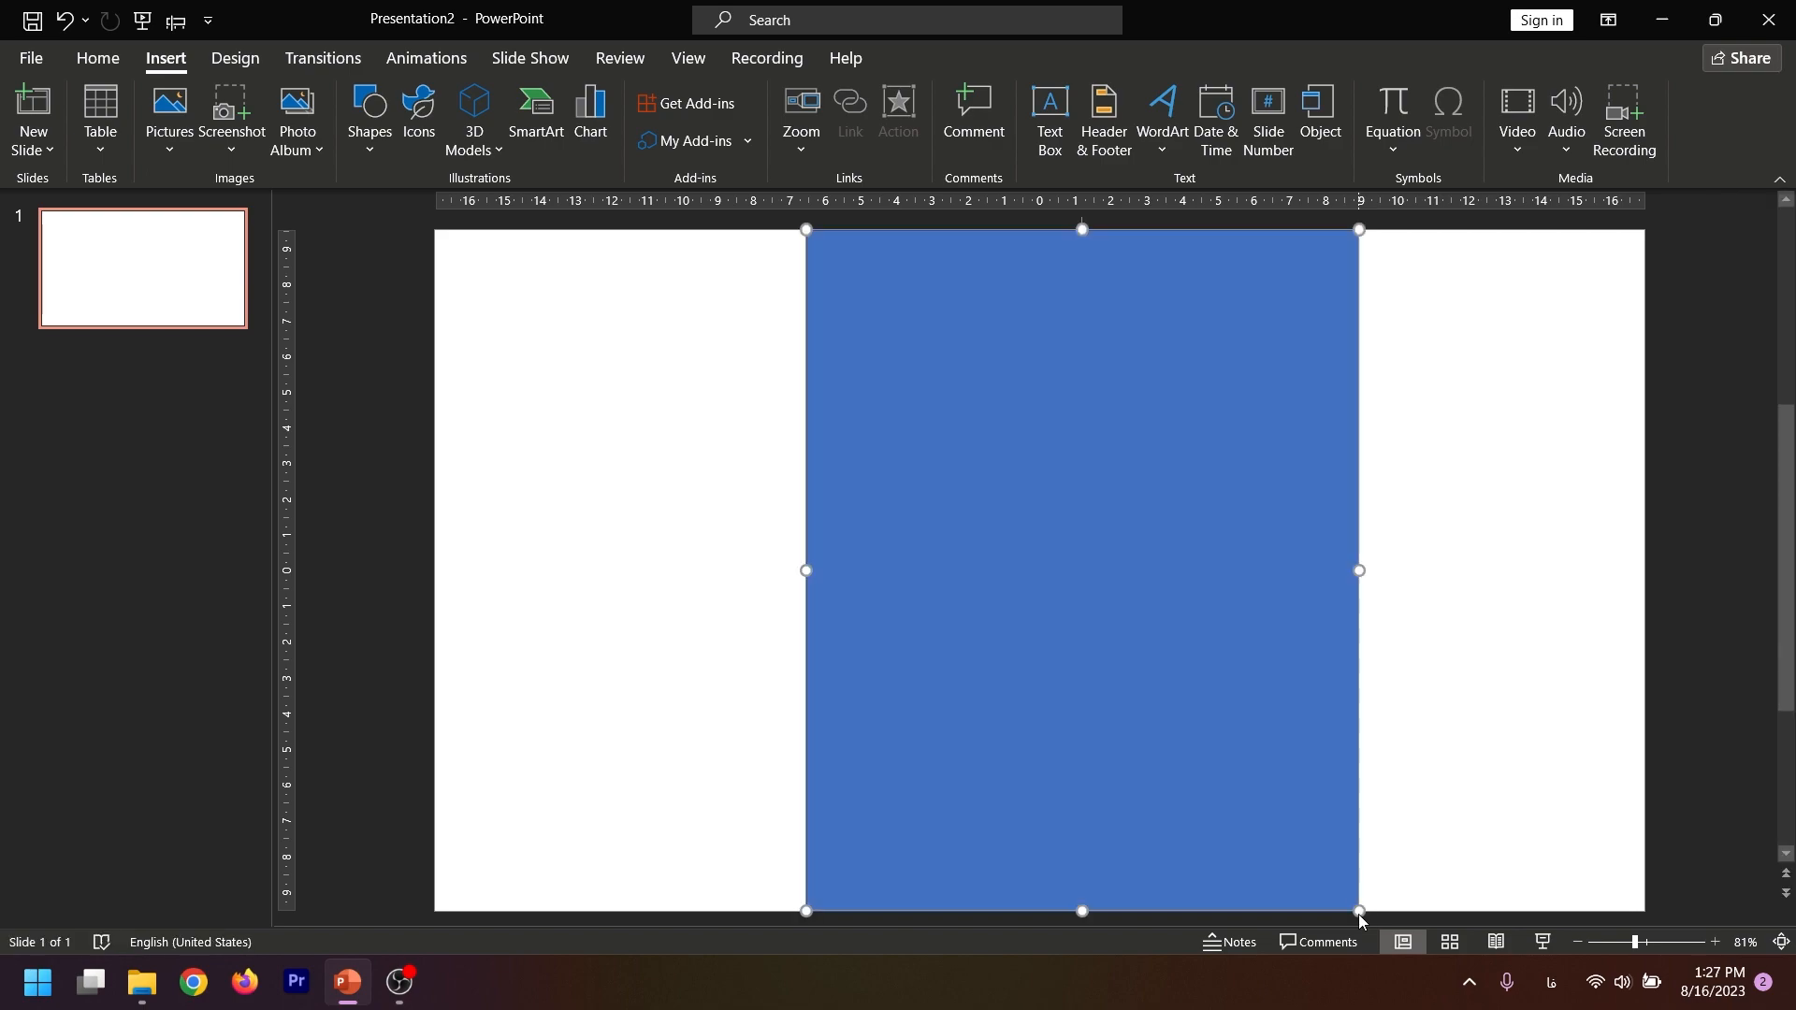
Shift the blue rectangle toward the slide's centre, then paste the paper-texture picture and cut it to the clipboard
{"action": "left_click_drag", "start_coordinate": [1167, 662], "coordinate": [1090, 650]}
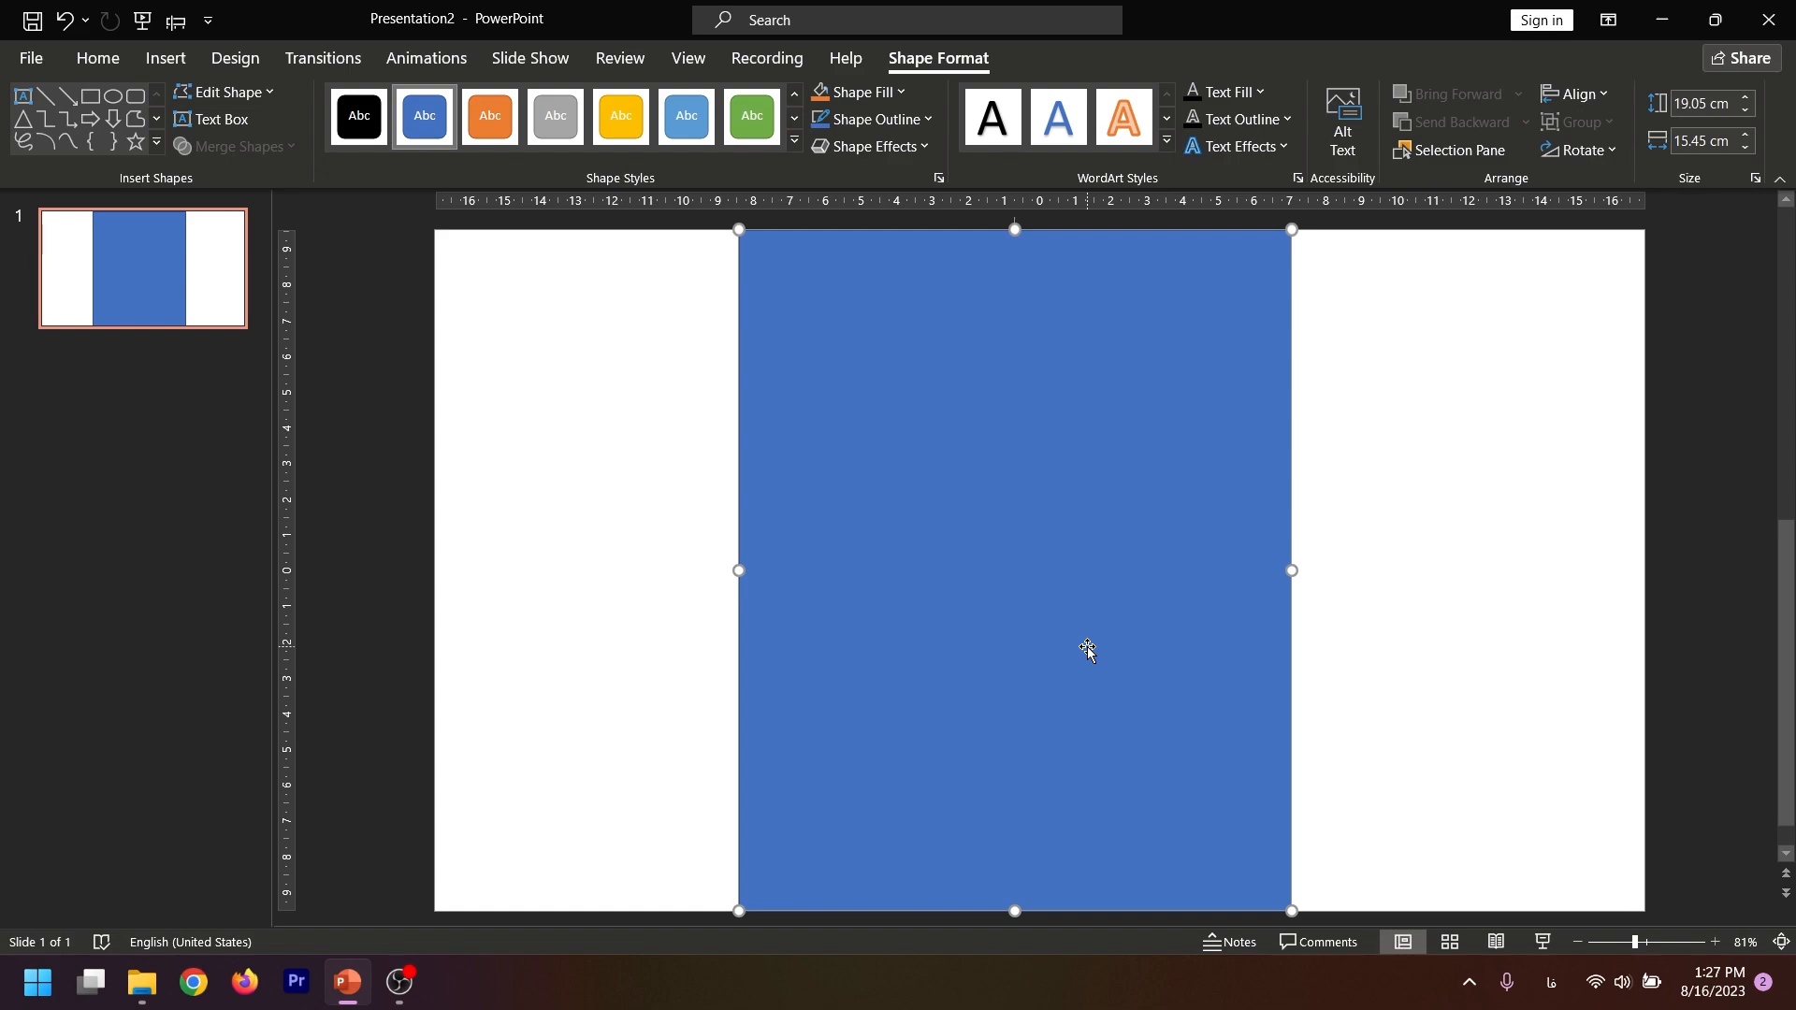
{"action": "type", "text": "1"}
{"action": "key", "text": "ctrl+v"}
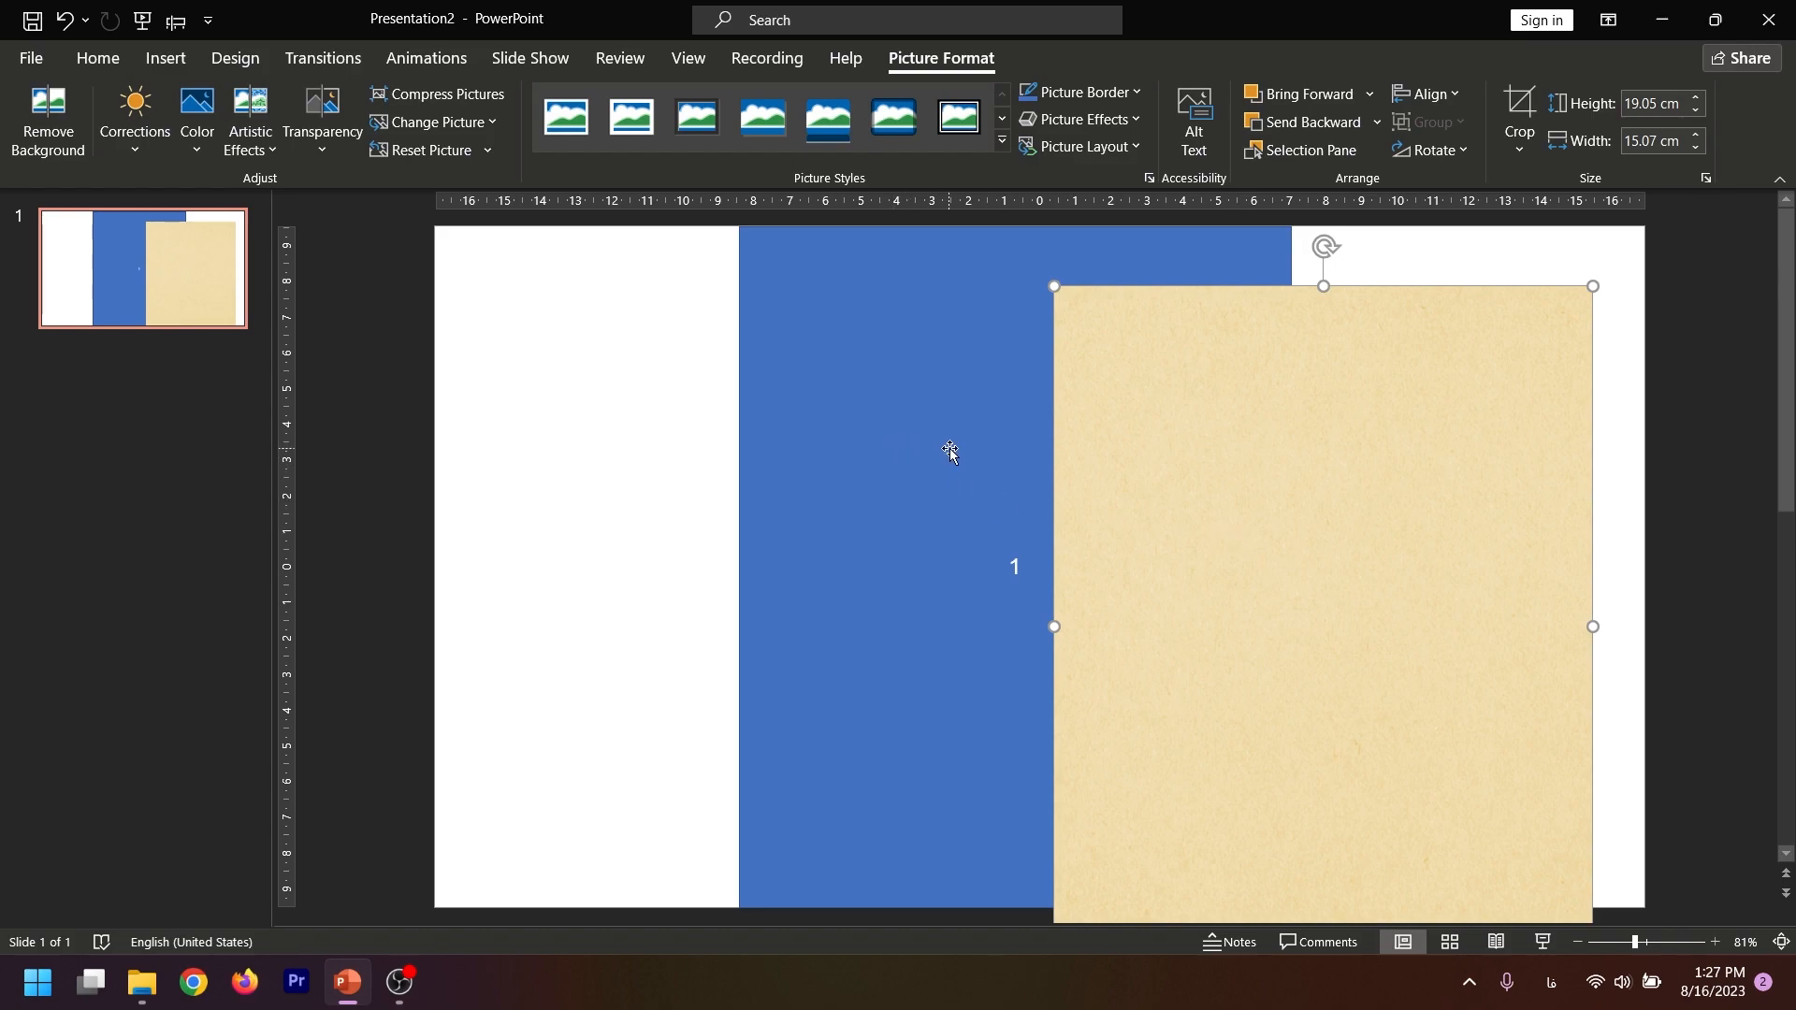
{"action": "right_click", "coordinate": [1160, 466]}
{"action": "key", "text": "Escape"}
{"action": "right_click", "coordinate": [1160, 459]}
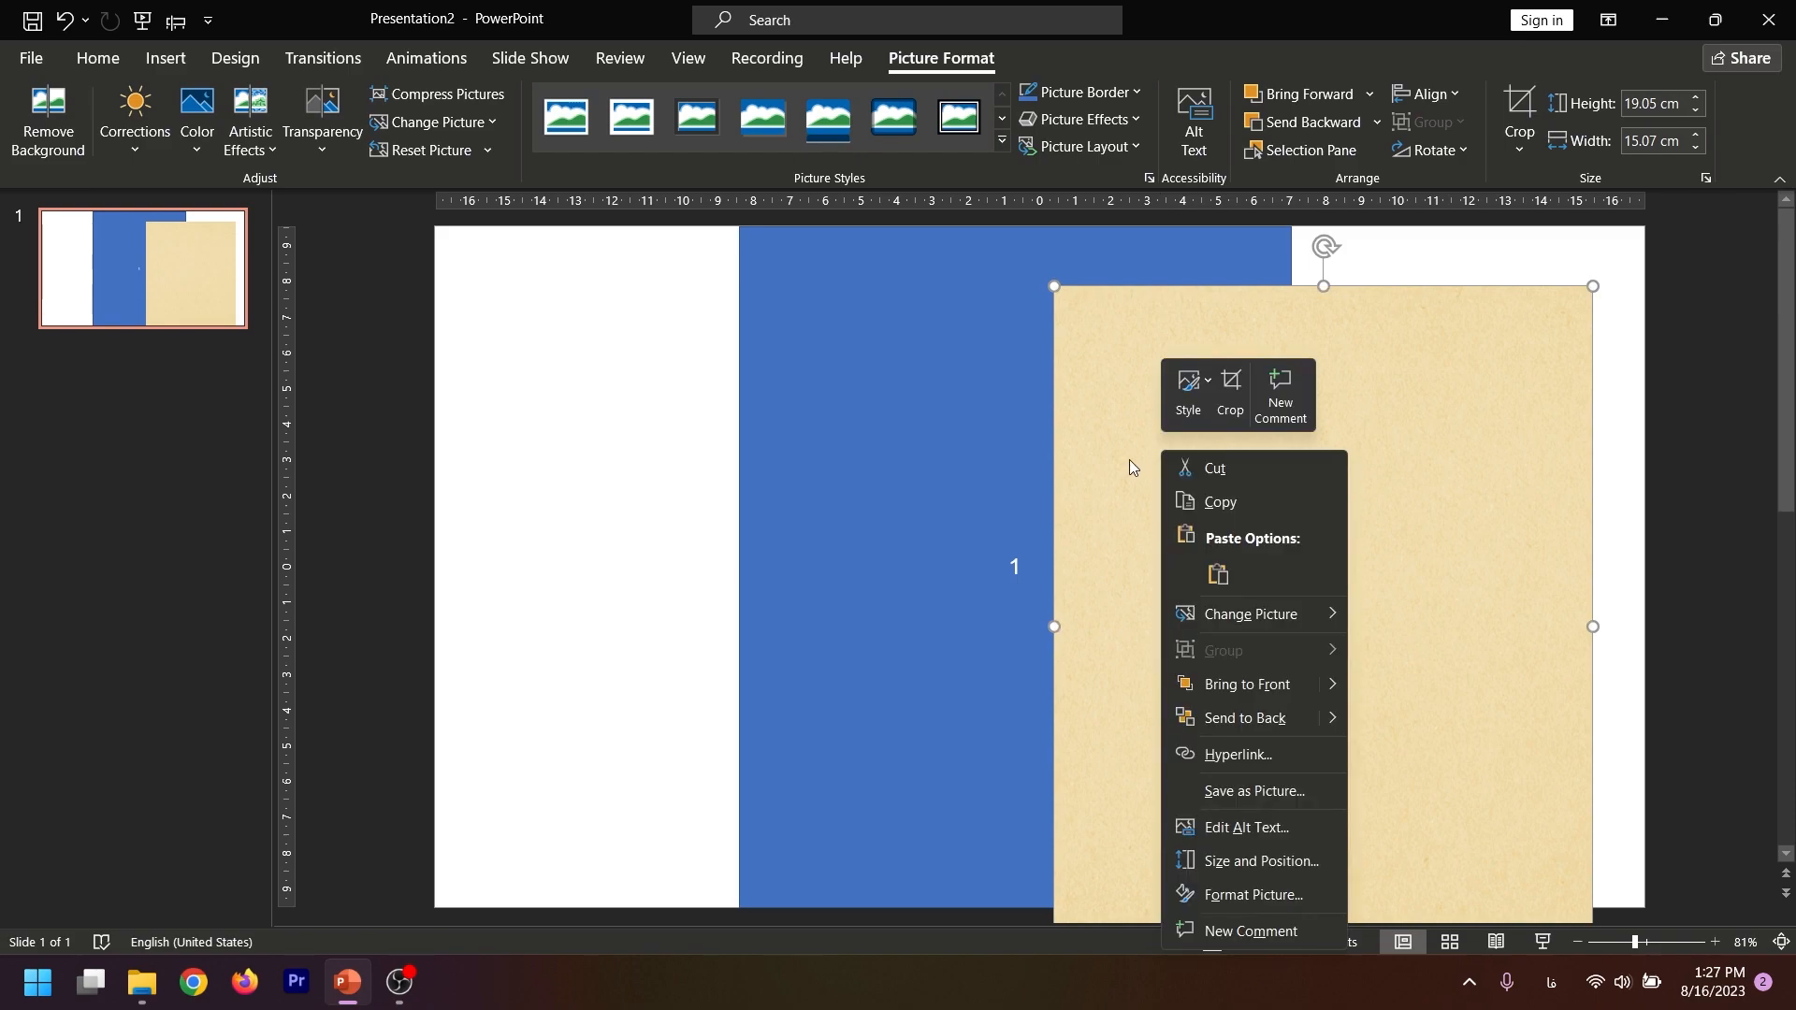
{"action": "left_click", "coordinate": [1215, 469]}
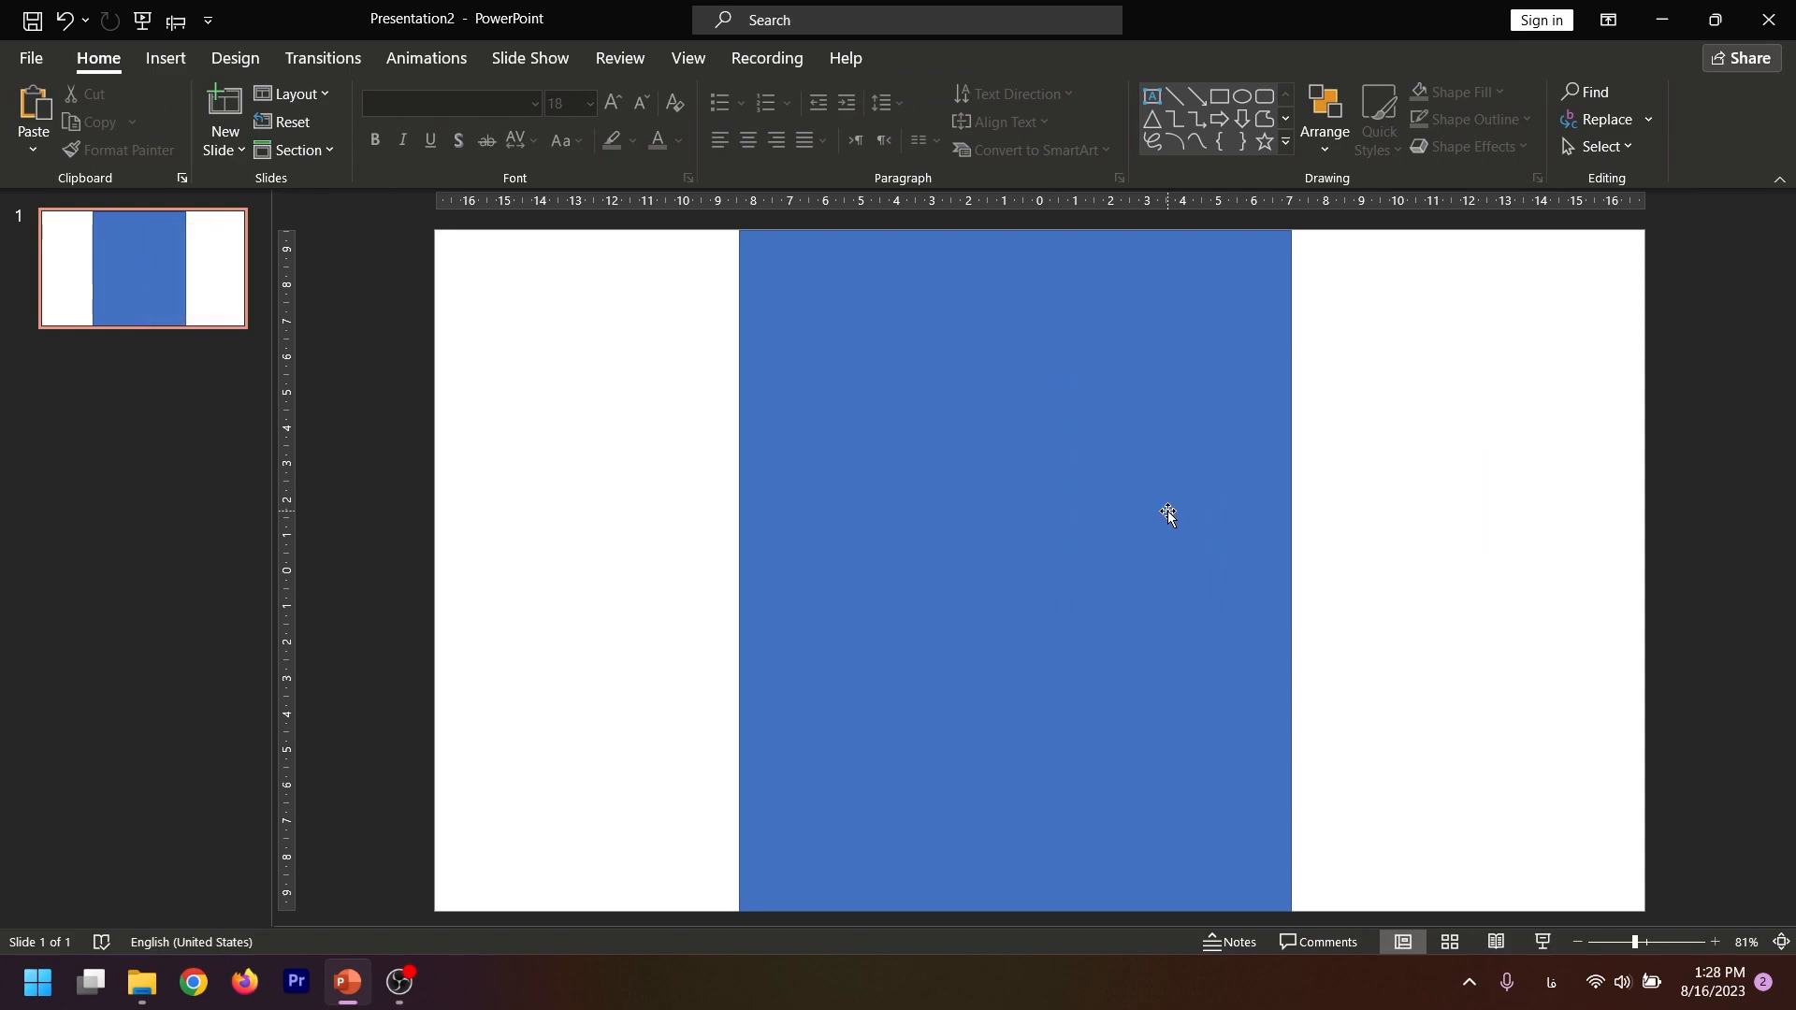
Fill the blue rectangle with the paper-texture picture from the clipboard
{"action": "left_click", "coordinate": [1169, 515]}
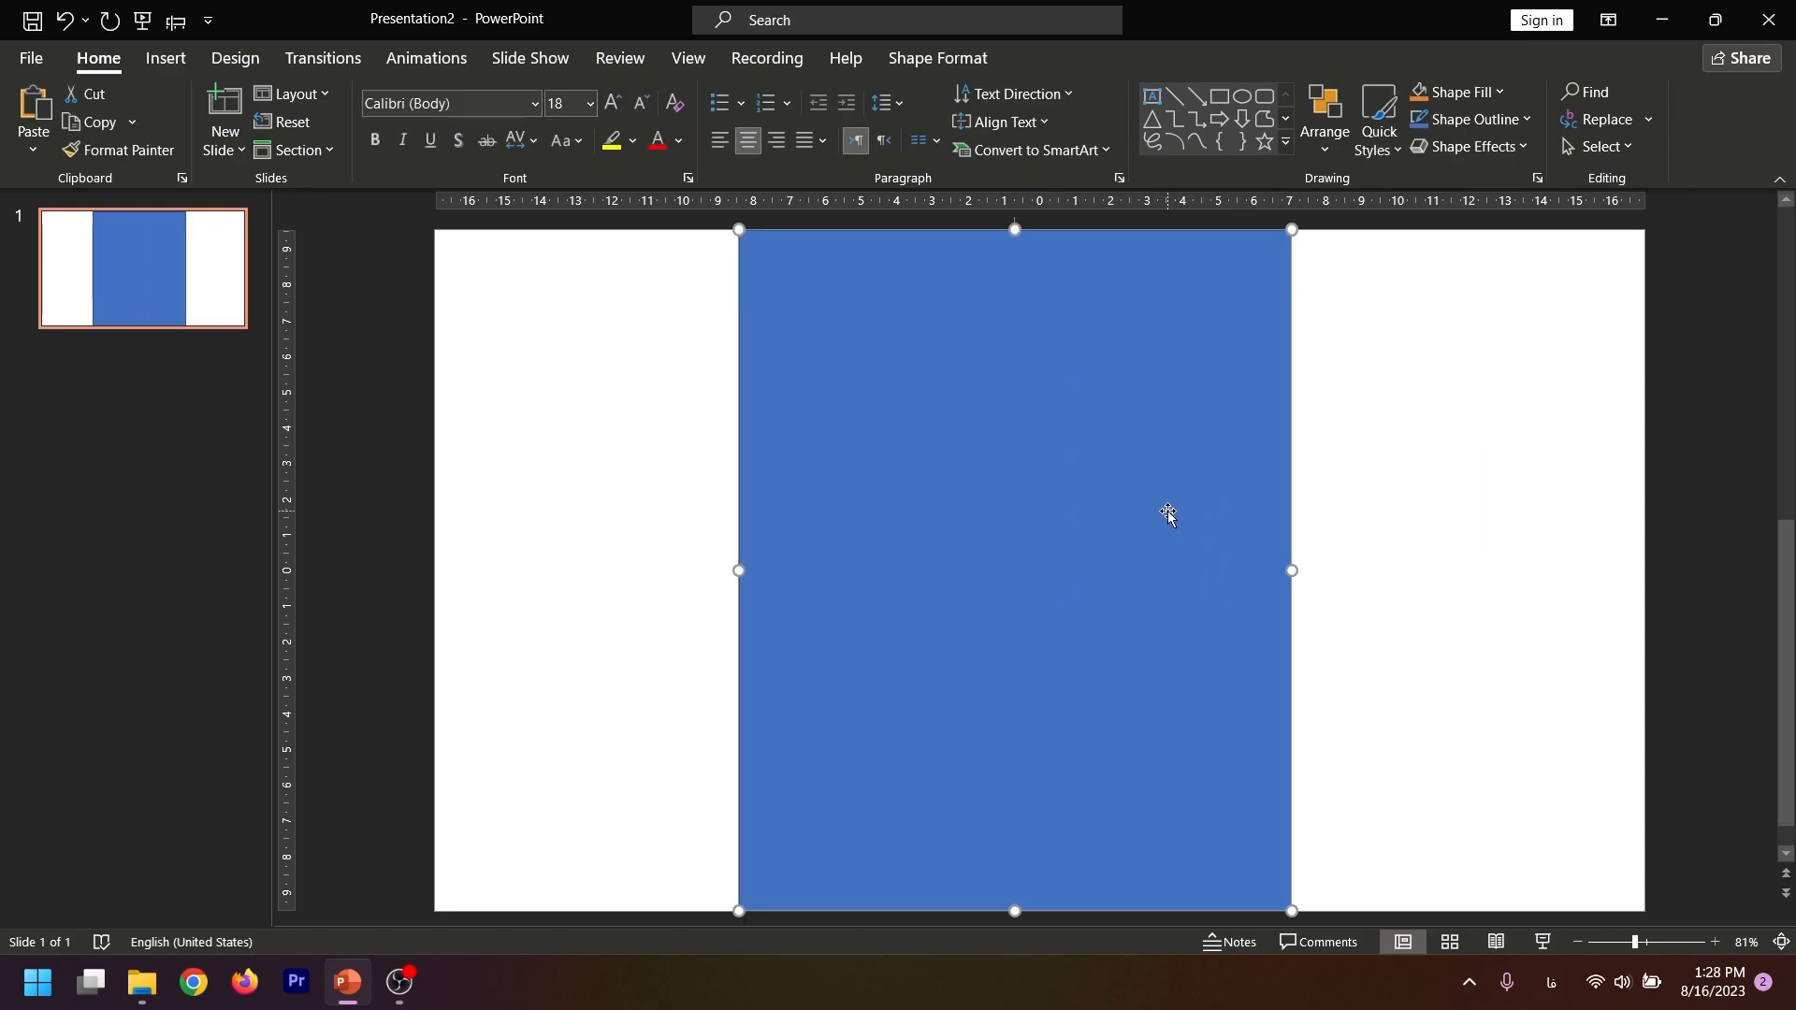
{"action": "right_click", "coordinate": [1169, 515]}
{"action": "key", "text": "Escape"}
{"action": "right_click", "coordinate": [1168, 511]}
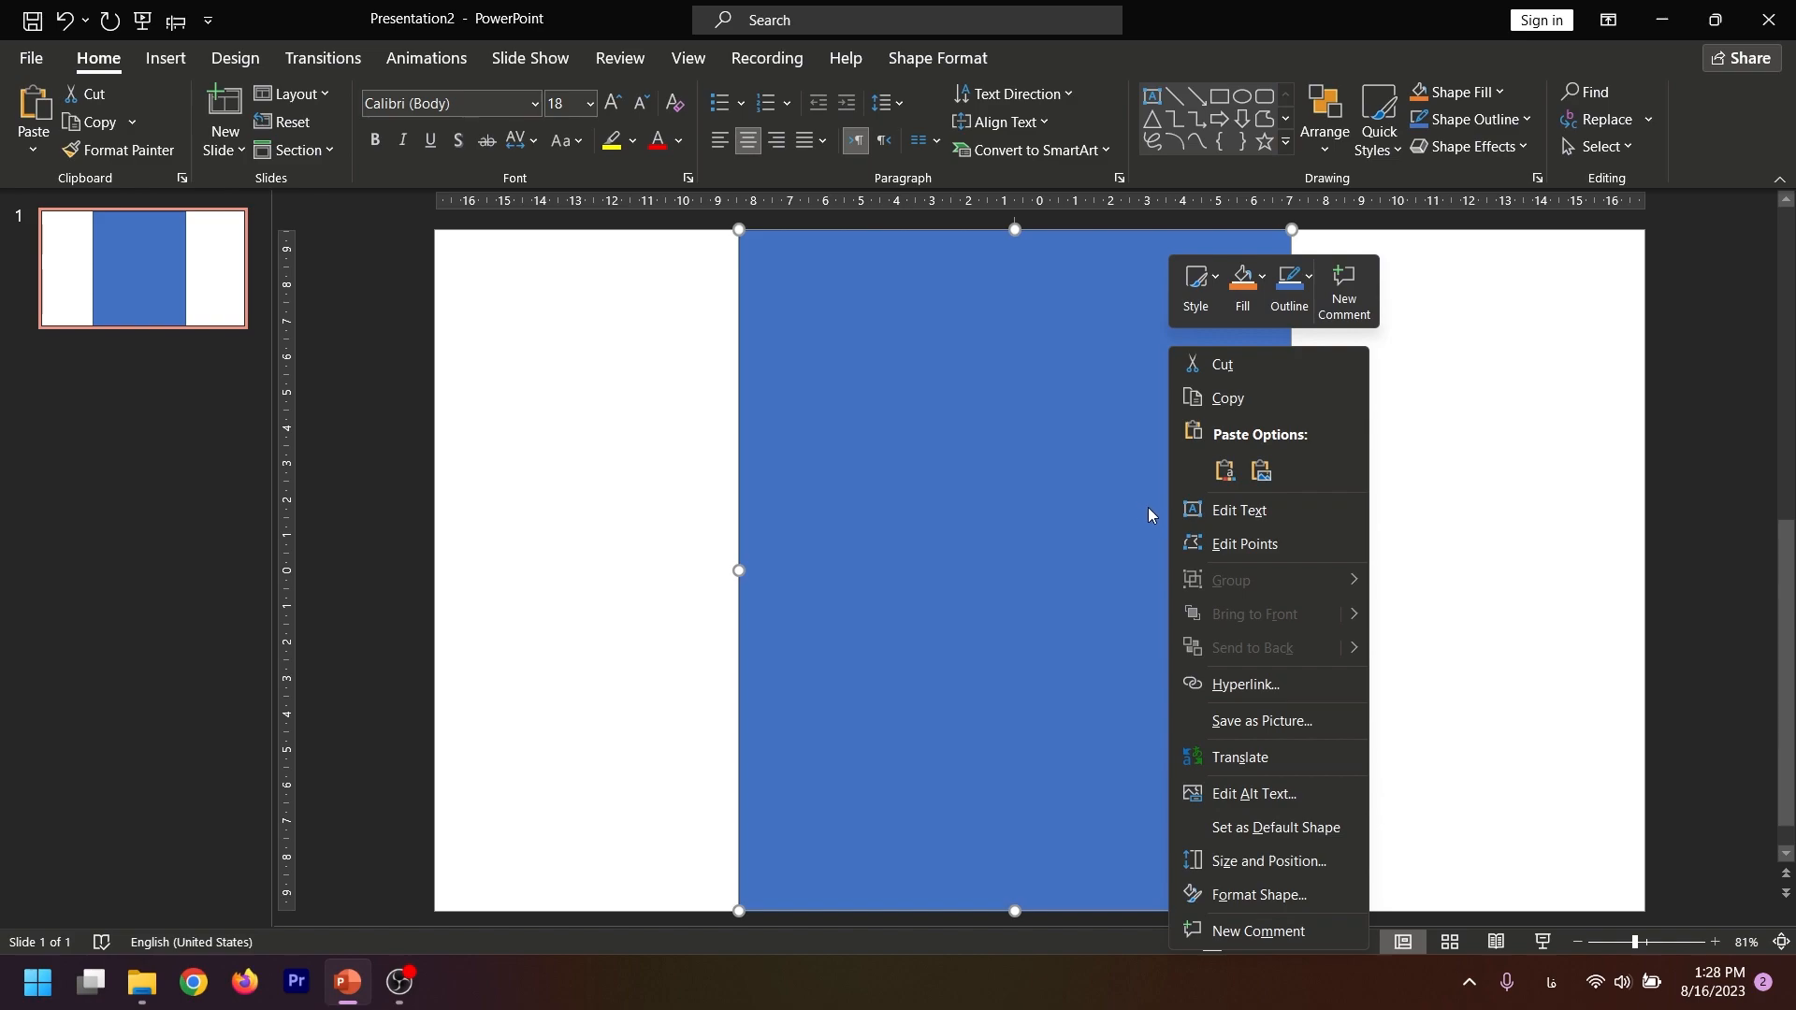
{"action": "left_click", "coordinate": [1247, 895]}
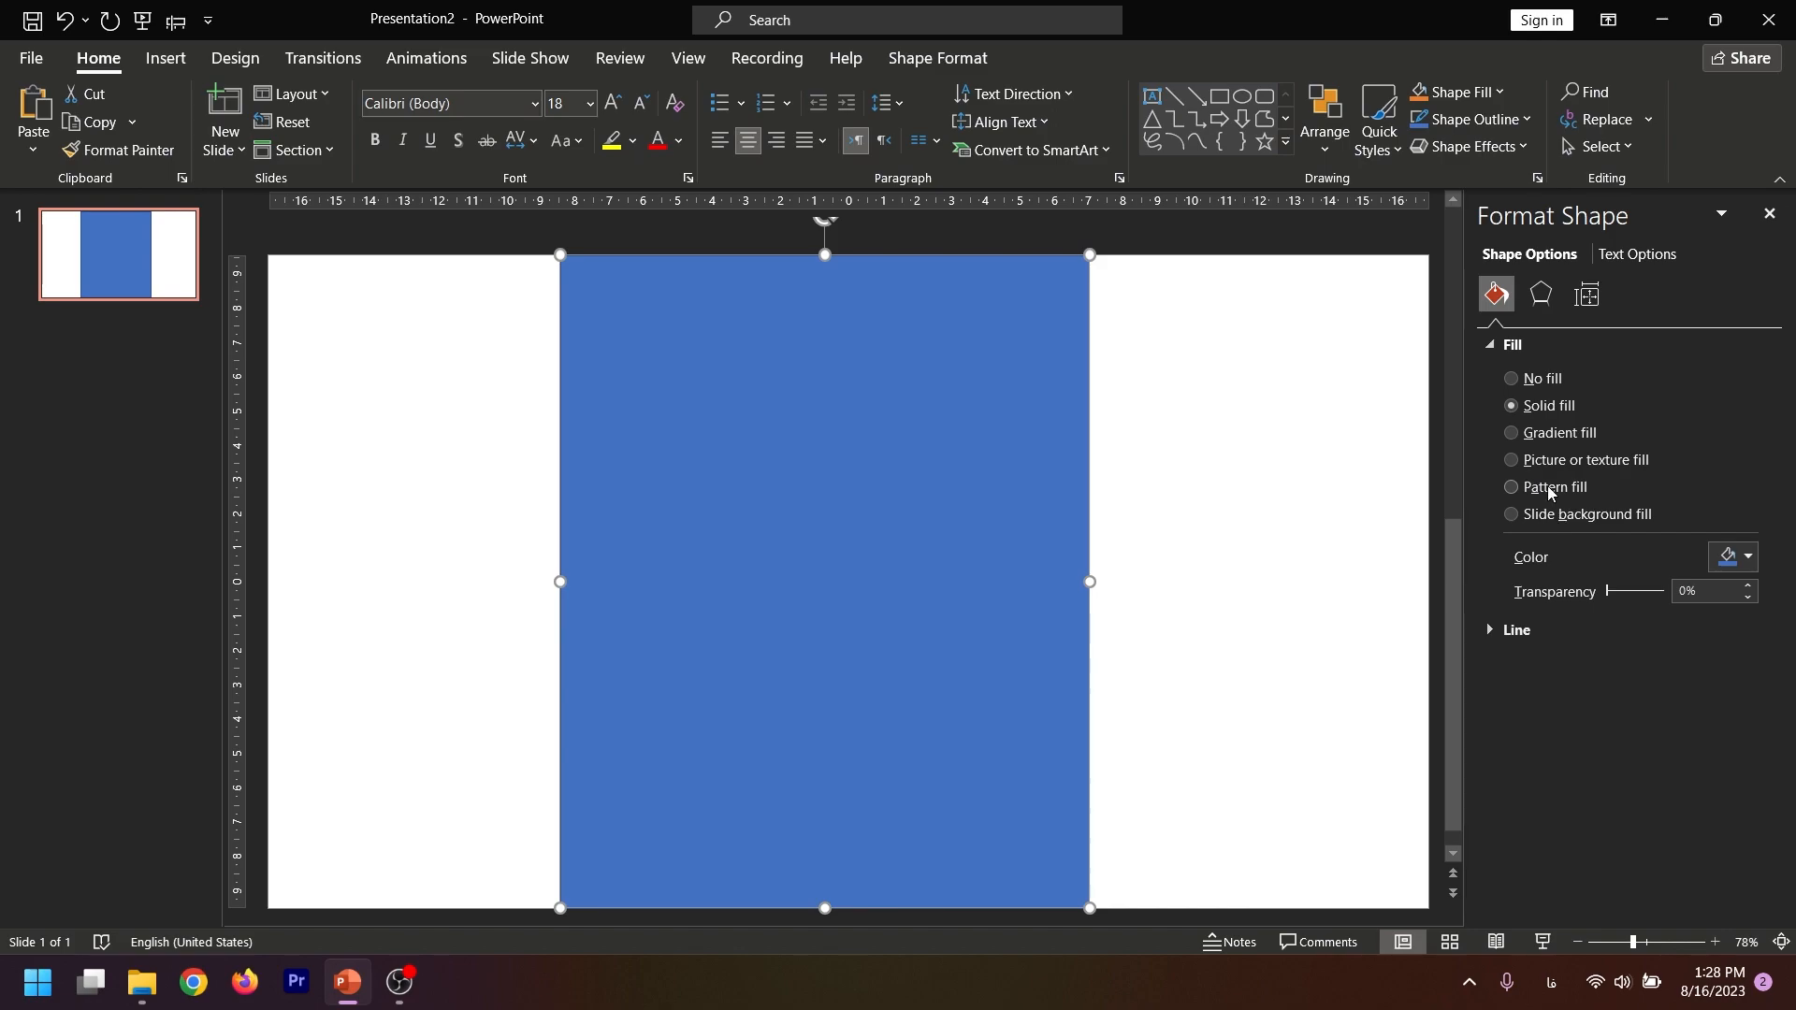
{"action": "left_click", "coordinate": [1547, 458]}
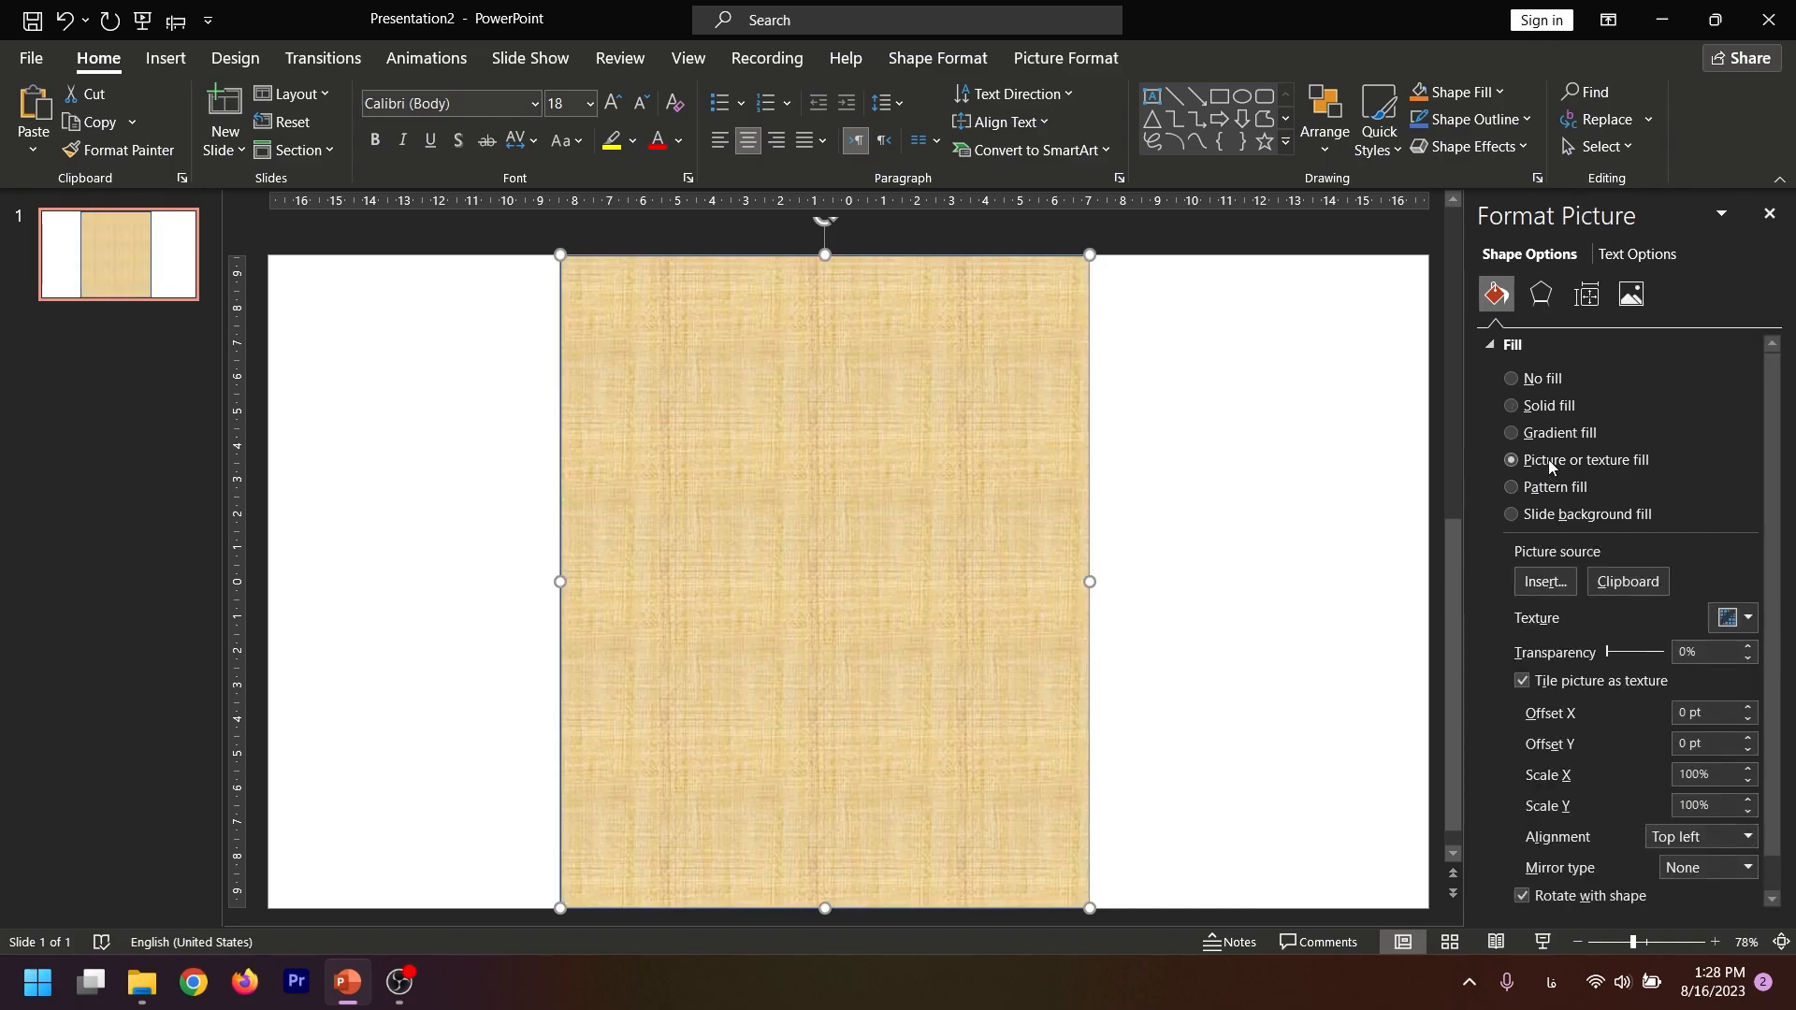
{"action": "left_click", "coordinate": [1623, 582]}
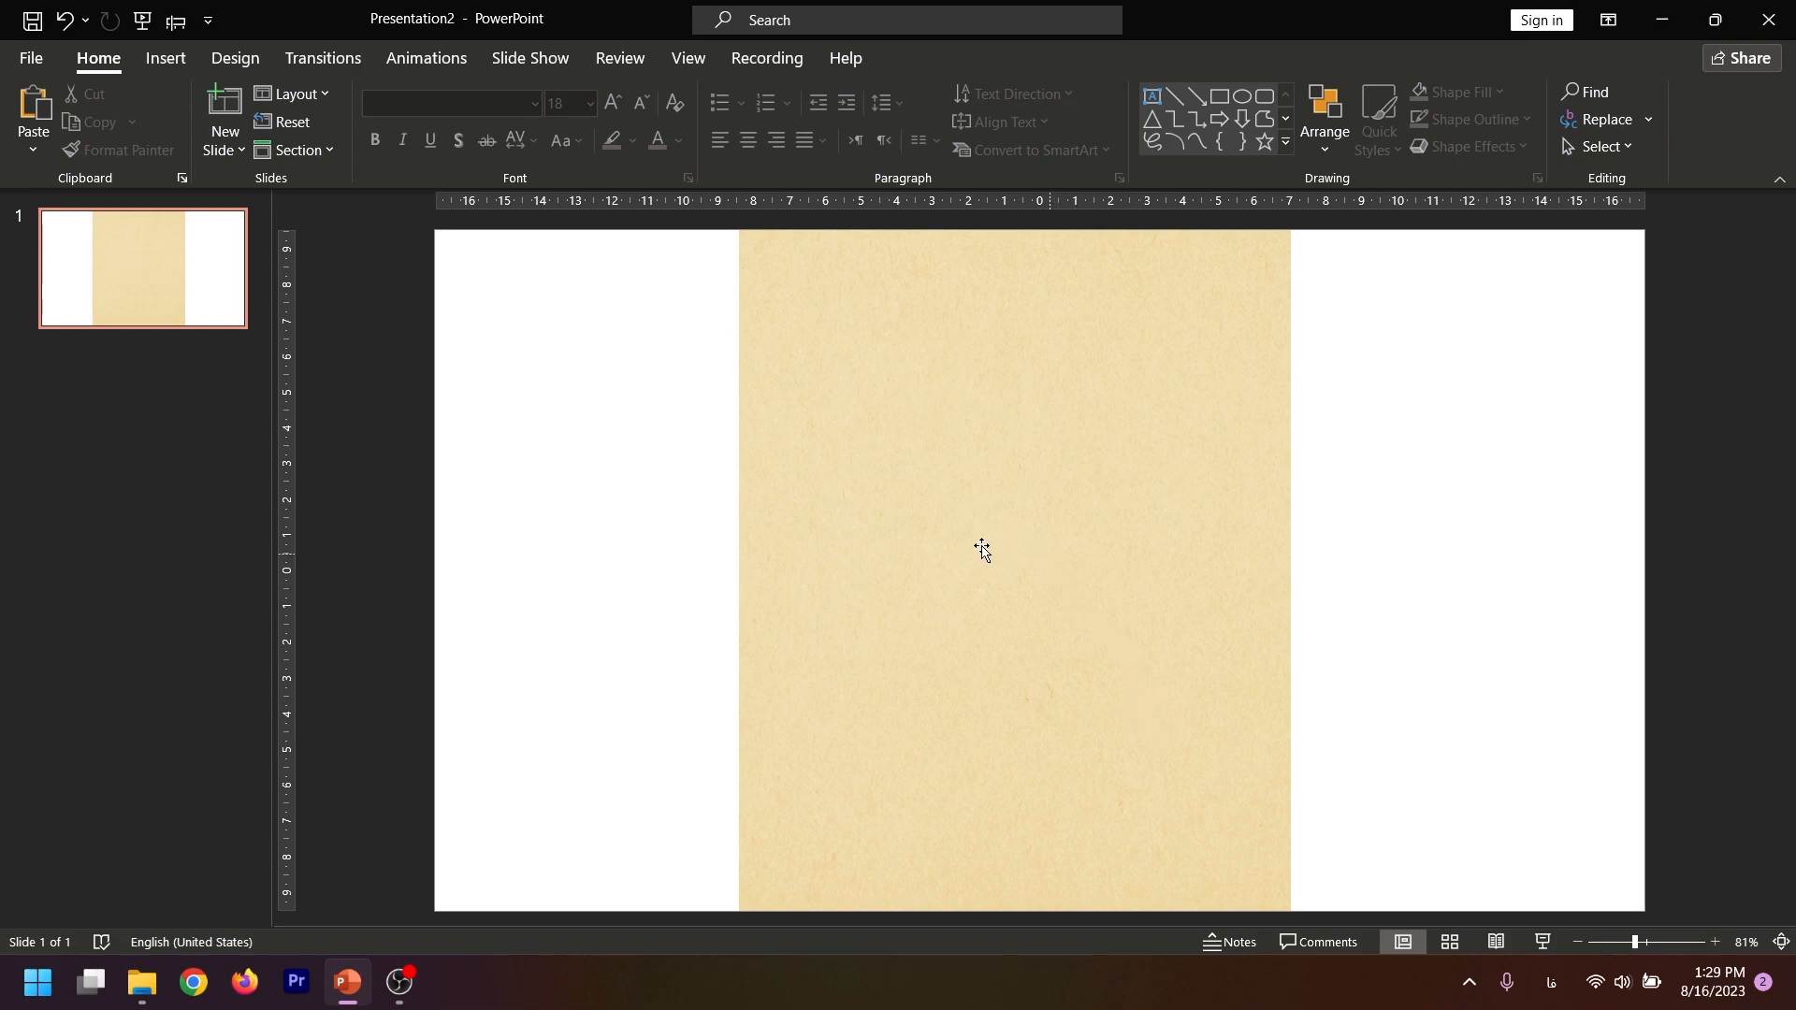
Draw a small circle about 0.66 cm across near the paper's upper-left corner as a punch hole
{"action": "left_click", "coordinate": [161, 59]}
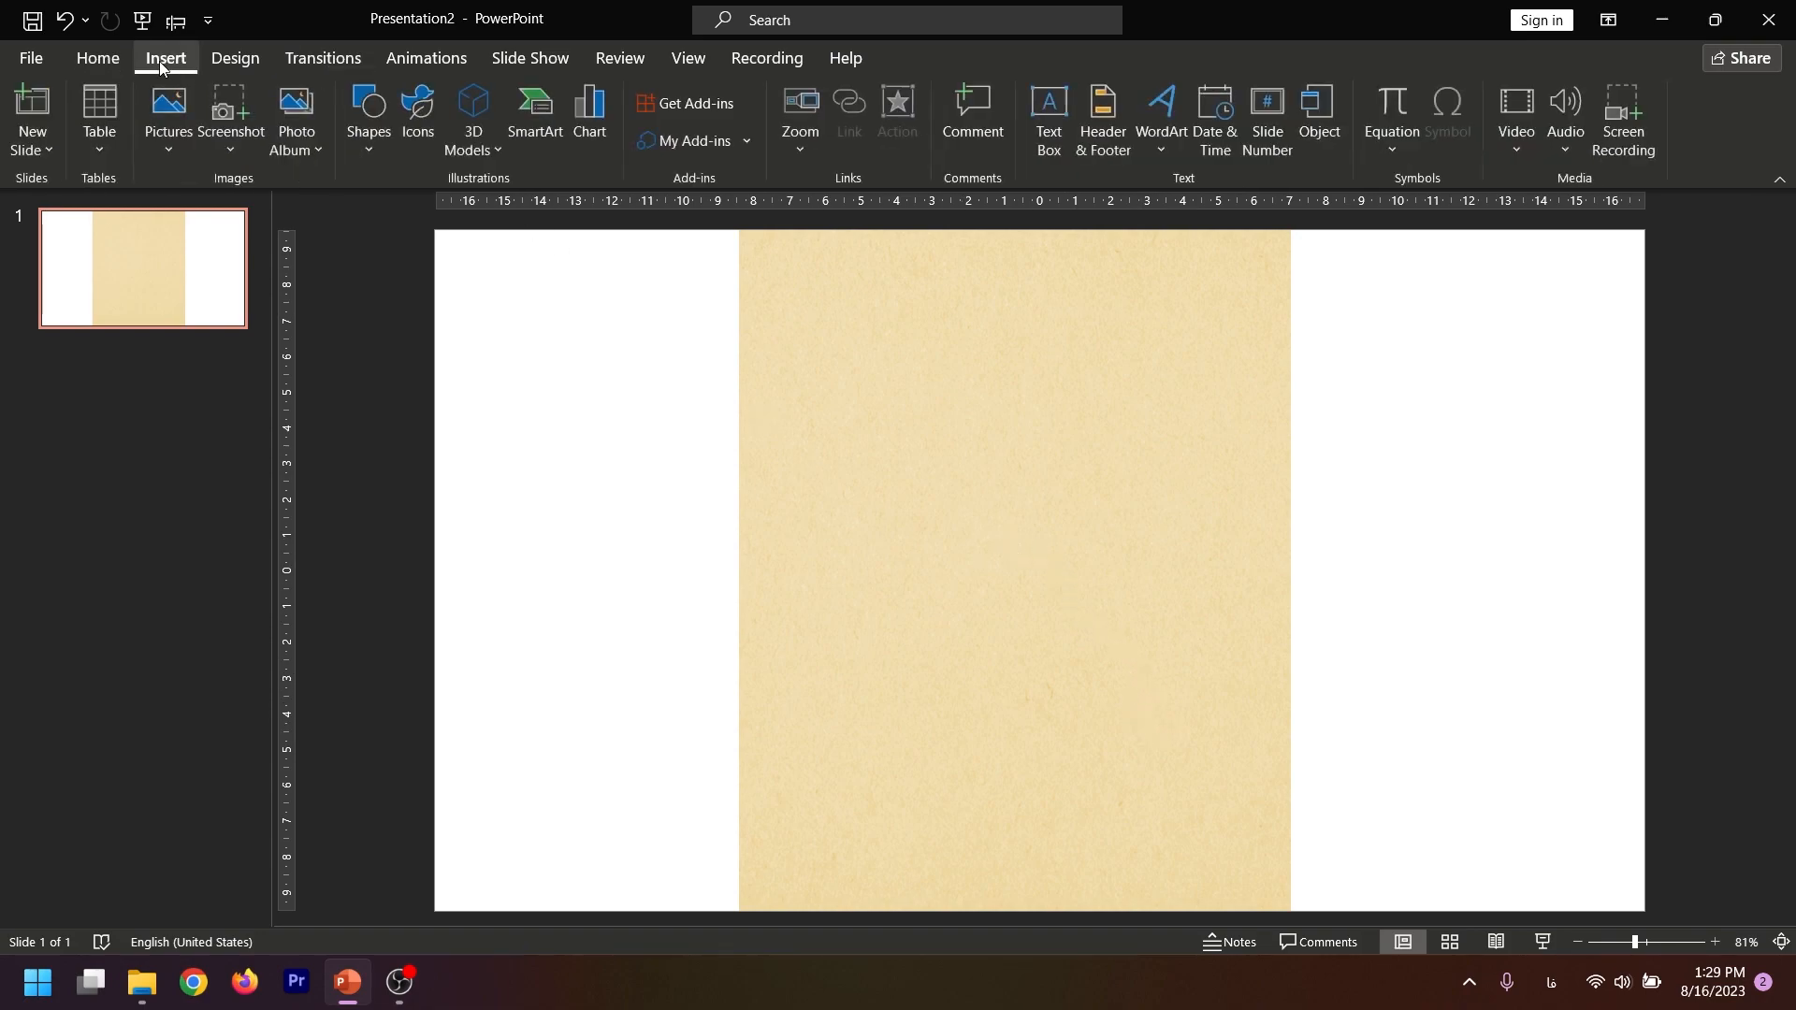
{"action": "left_click", "coordinate": [369, 116]}
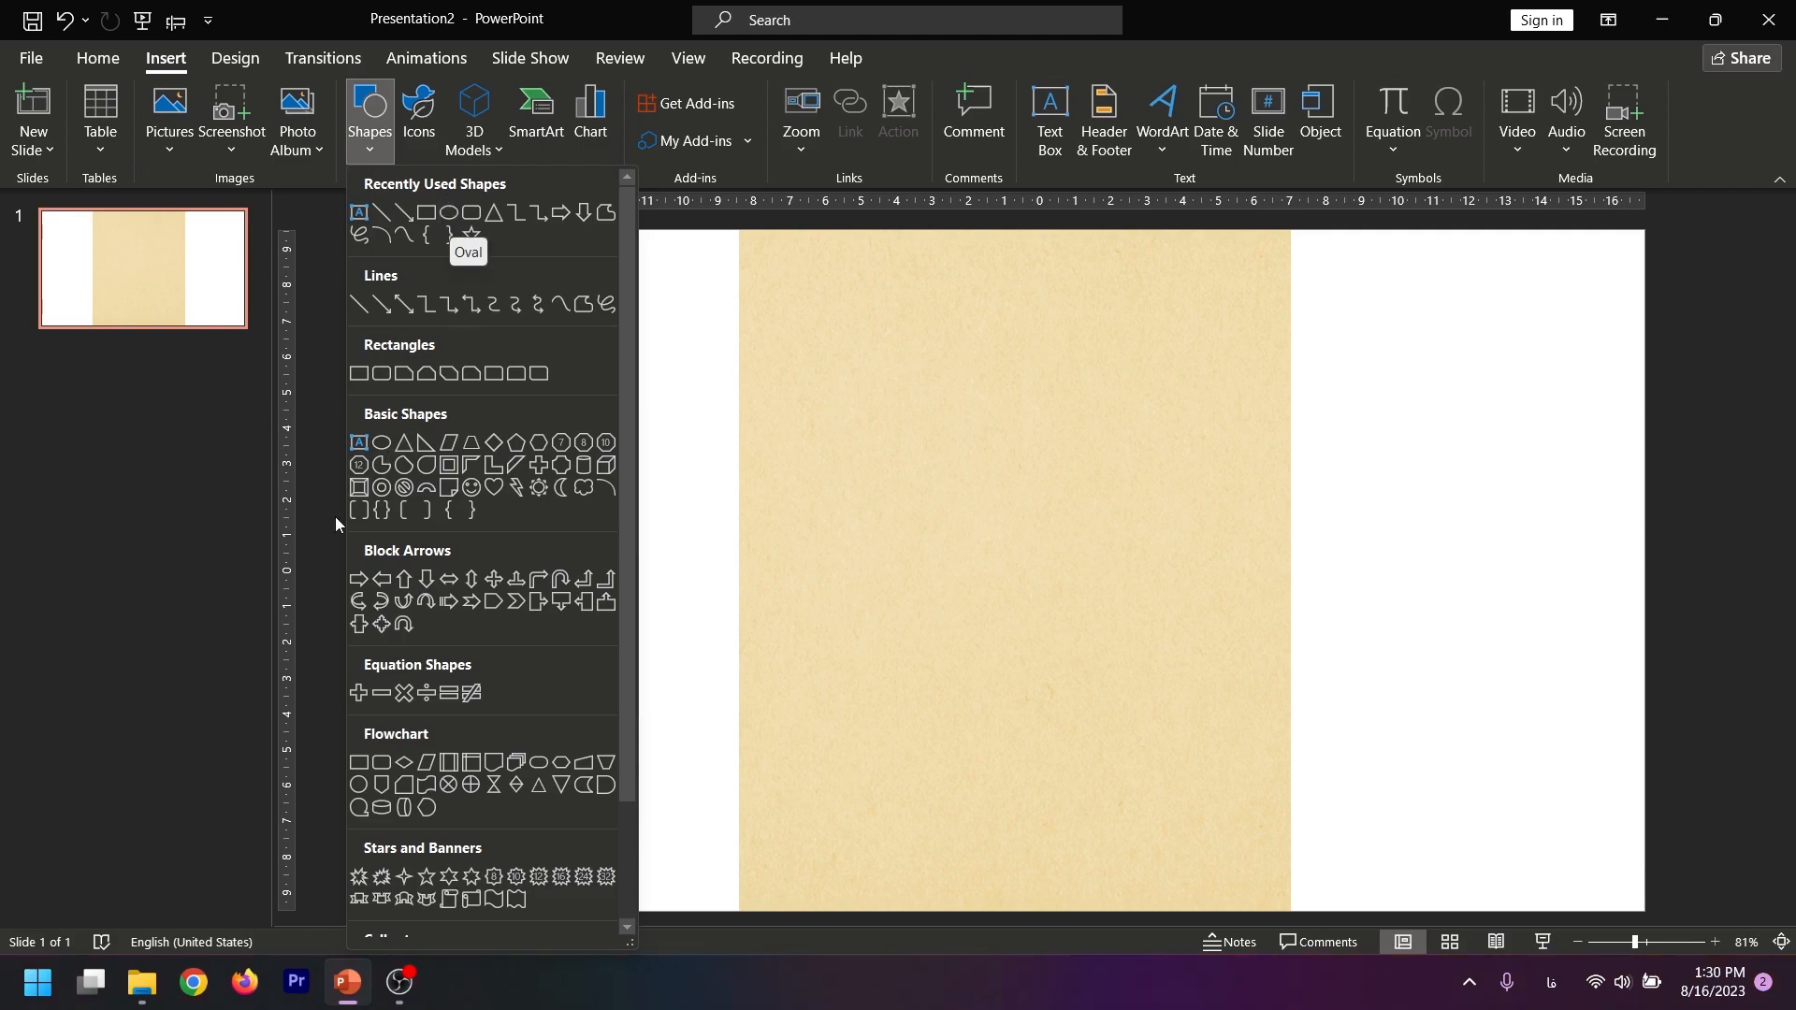
{"action": "left_click", "coordinate": [357, 790]}
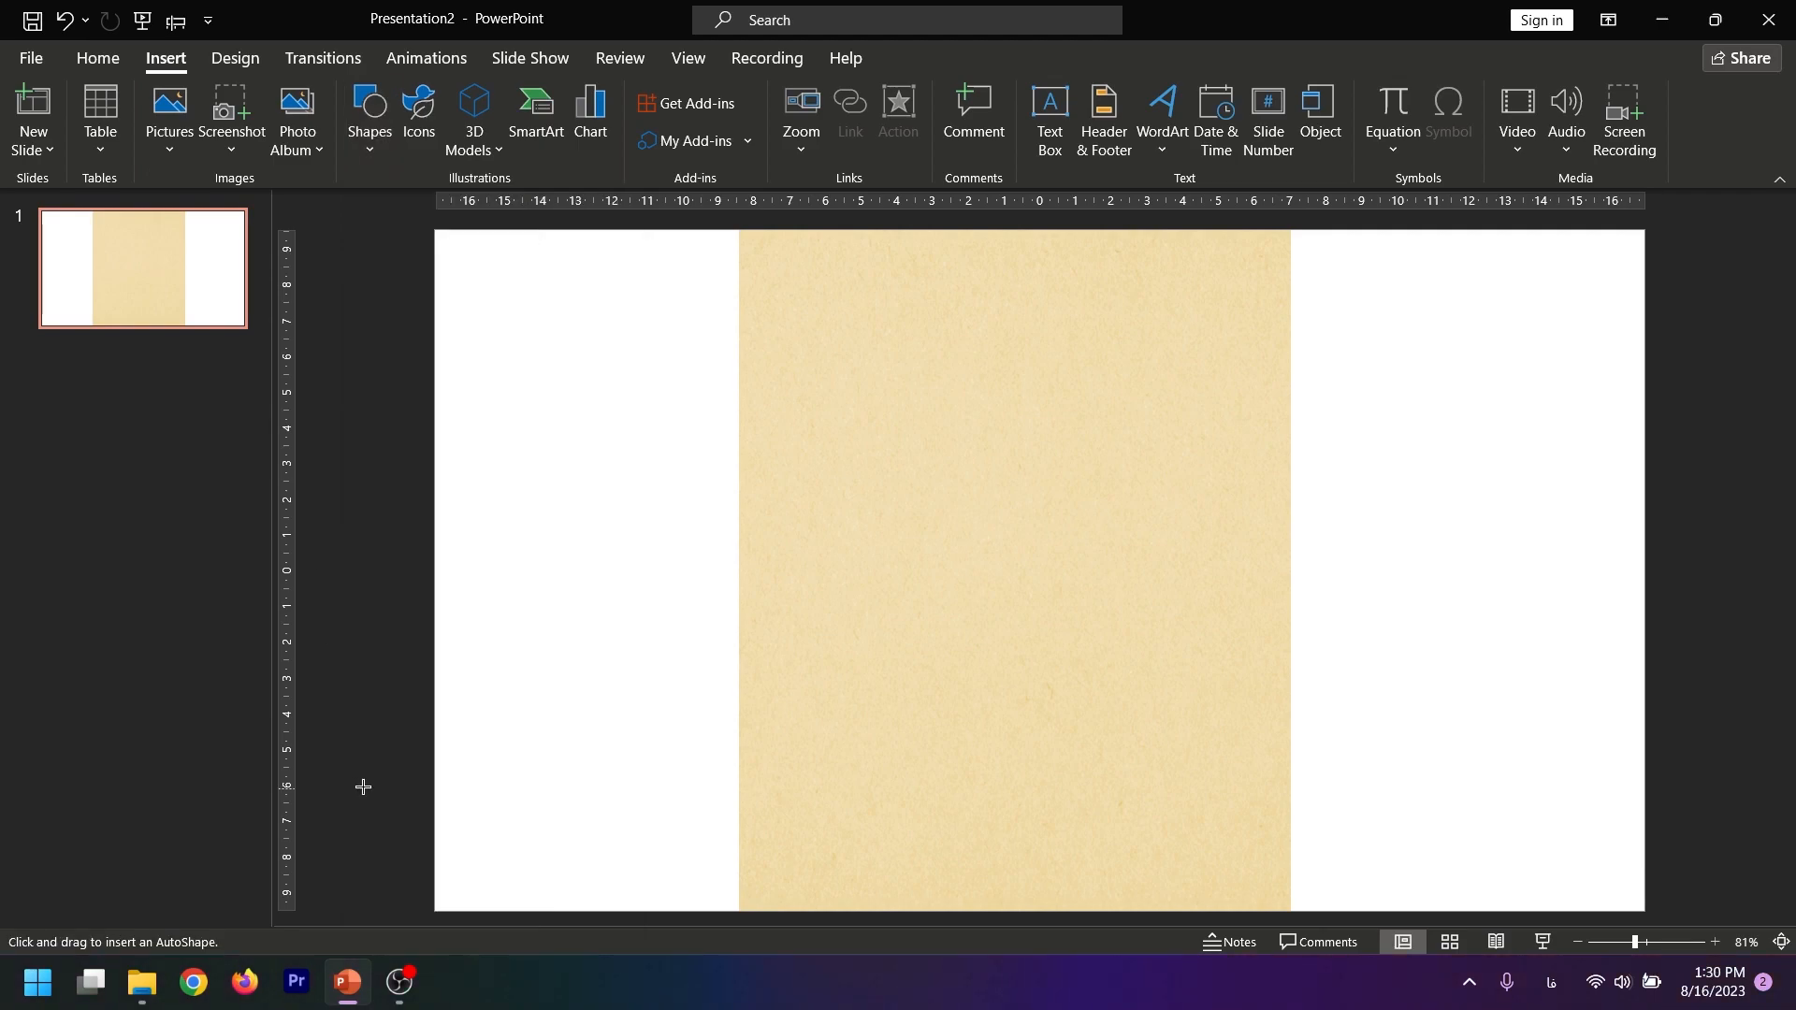
{"action": "mouse_move", "coordinate": [757, 246]}
{"action": "left_mouse_down"}
{"action": "mouse_move", "coordinate": [898, 457]}
{"action": "mouse_move", "coordinate": [744, 285]}
{"action": "mouse_move", "coordinate": [770, 273]}
{"action": "left_mouse_up"}
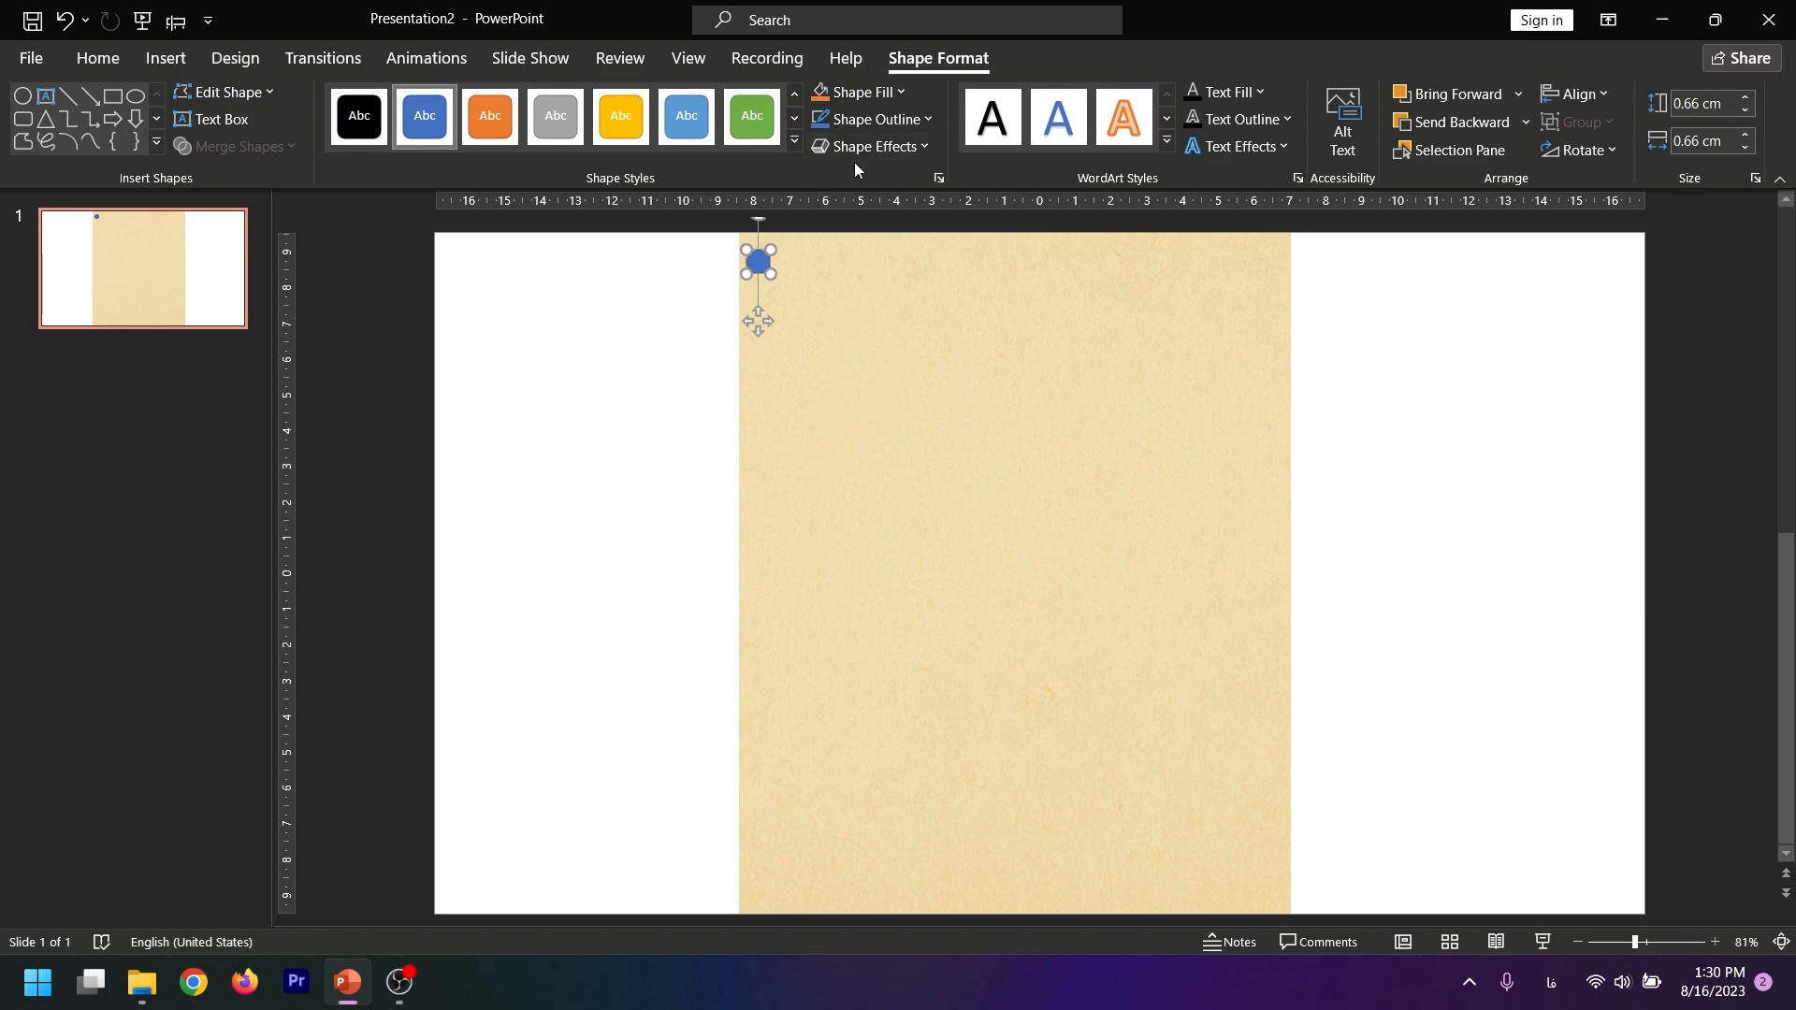
Remove the small circle's outline and fill it with white
{"action": "left_click", "coordinate": [873, 123]}
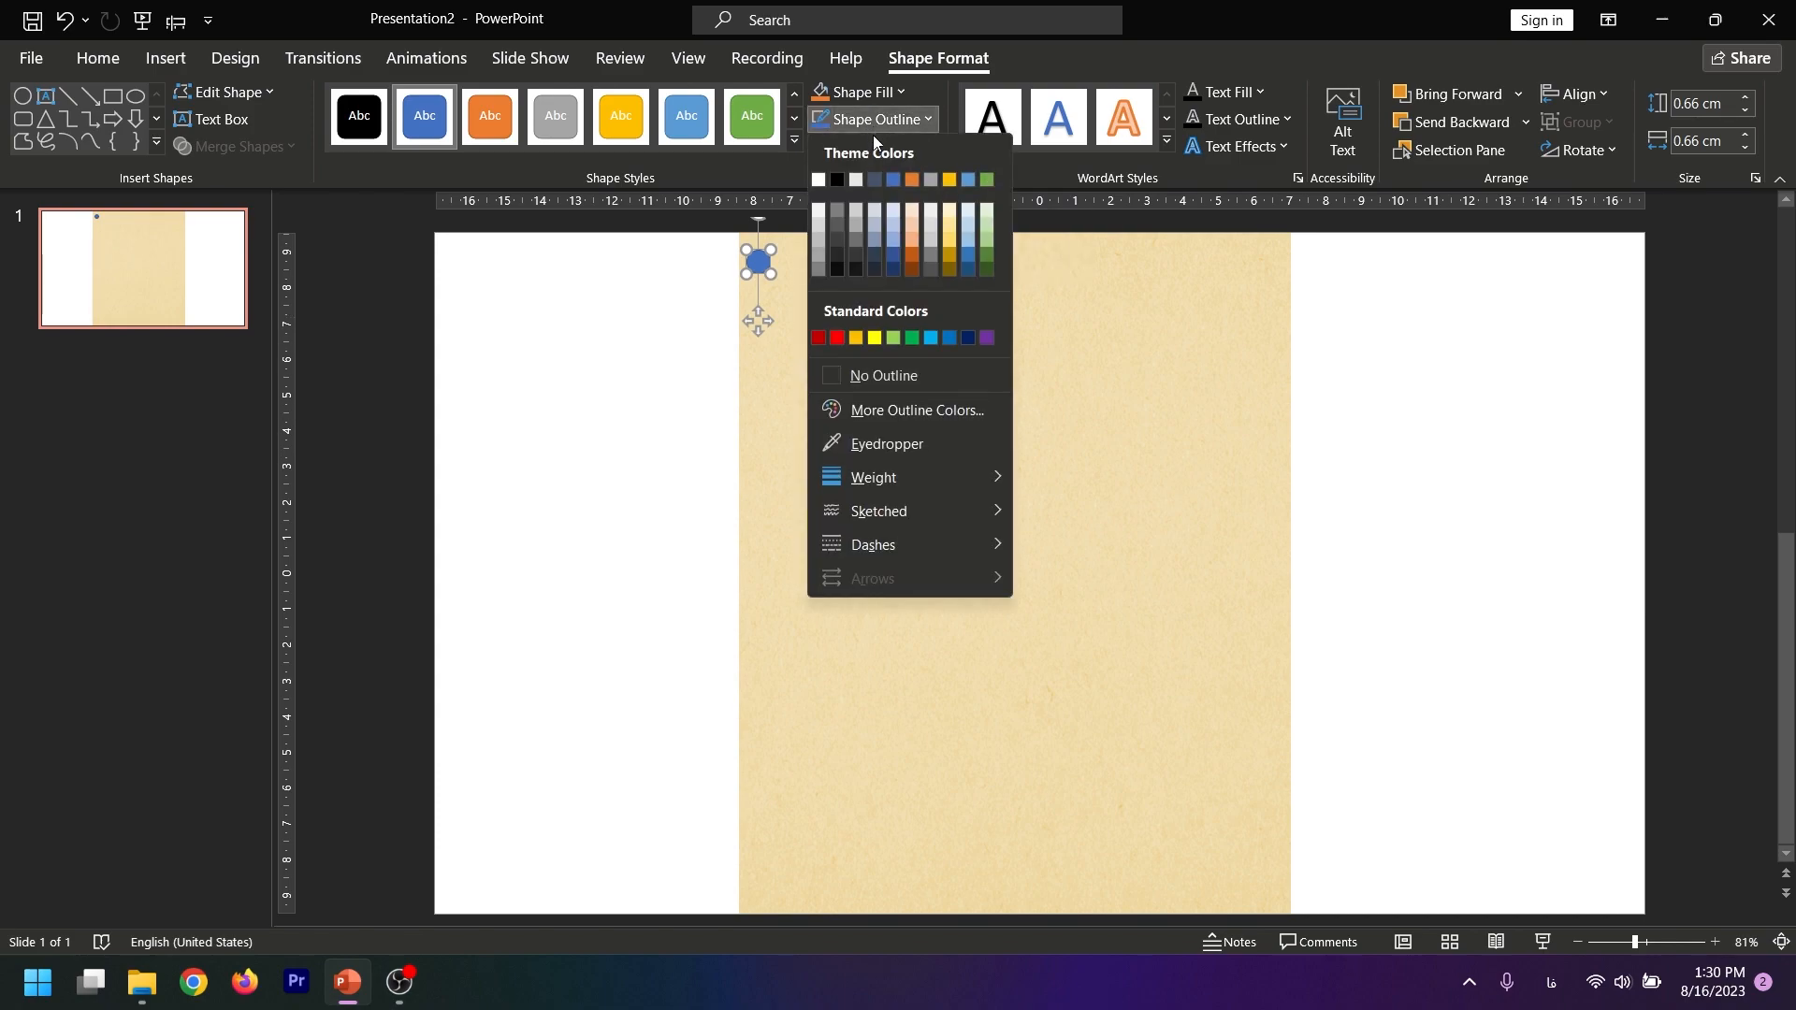
{"action": "left_click", "coordinate": [852, 374]}
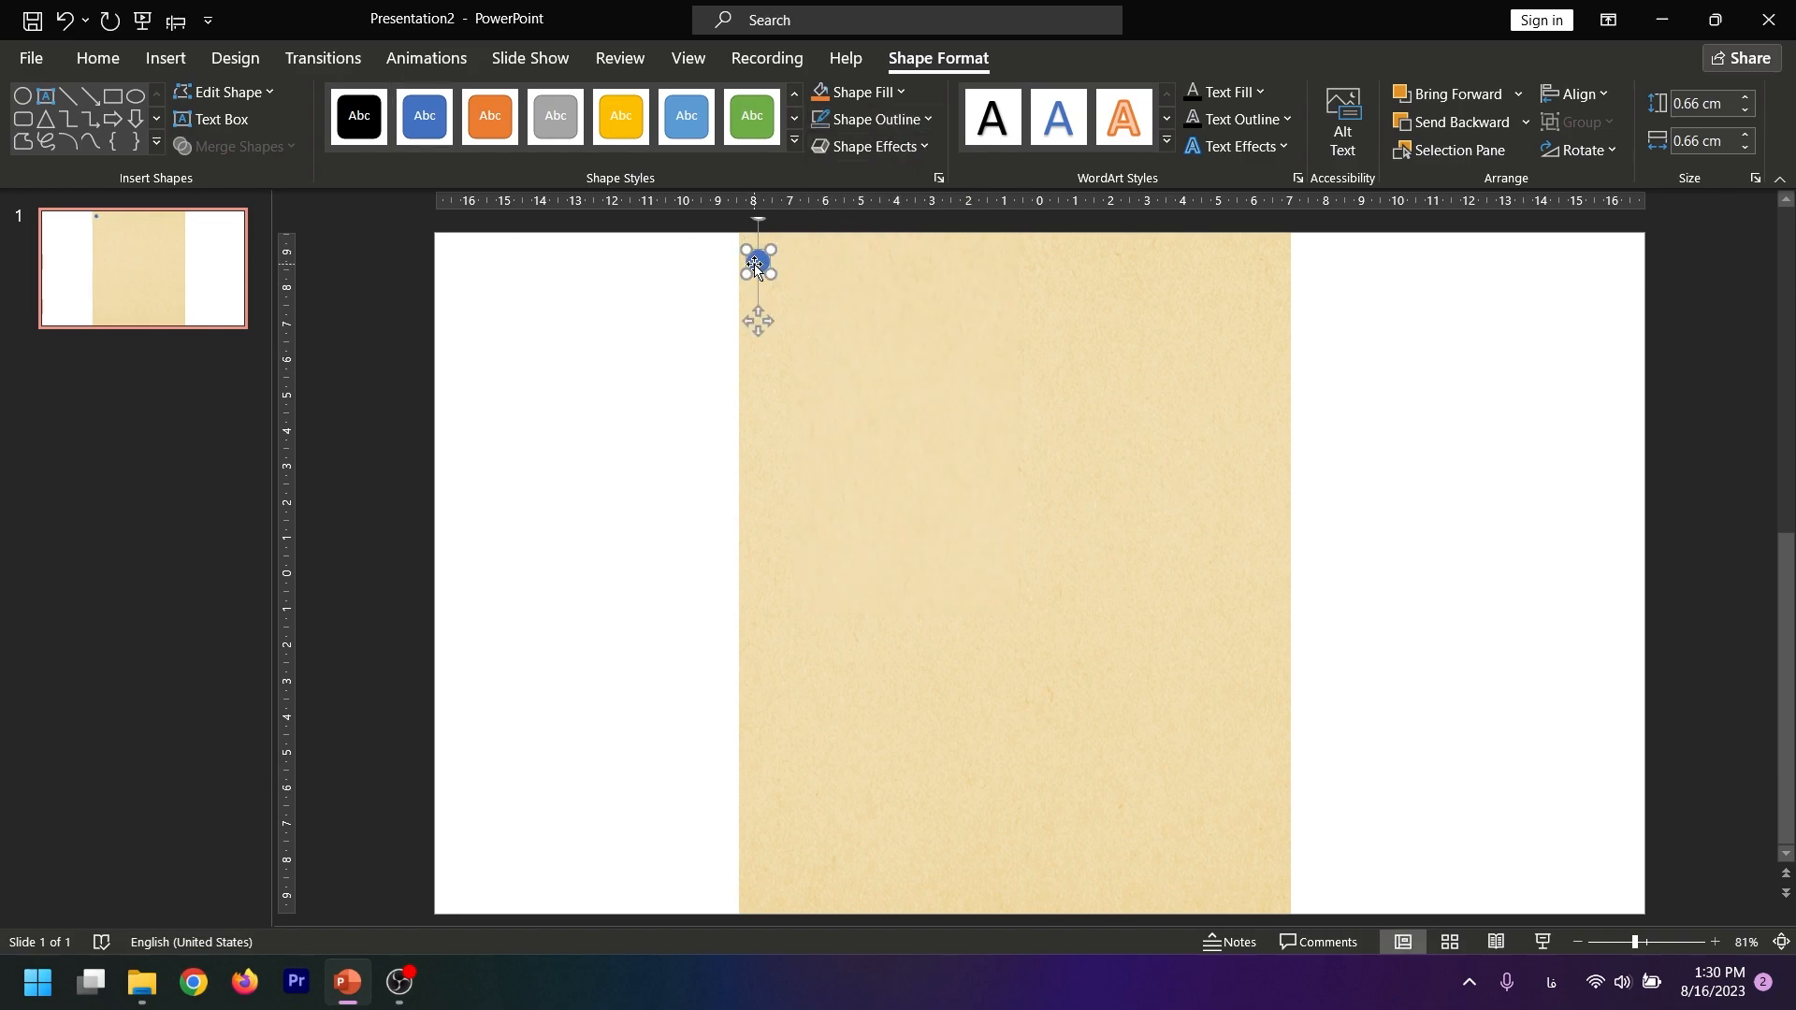
{"action": "left_click", "coordinate": [867, 86]}
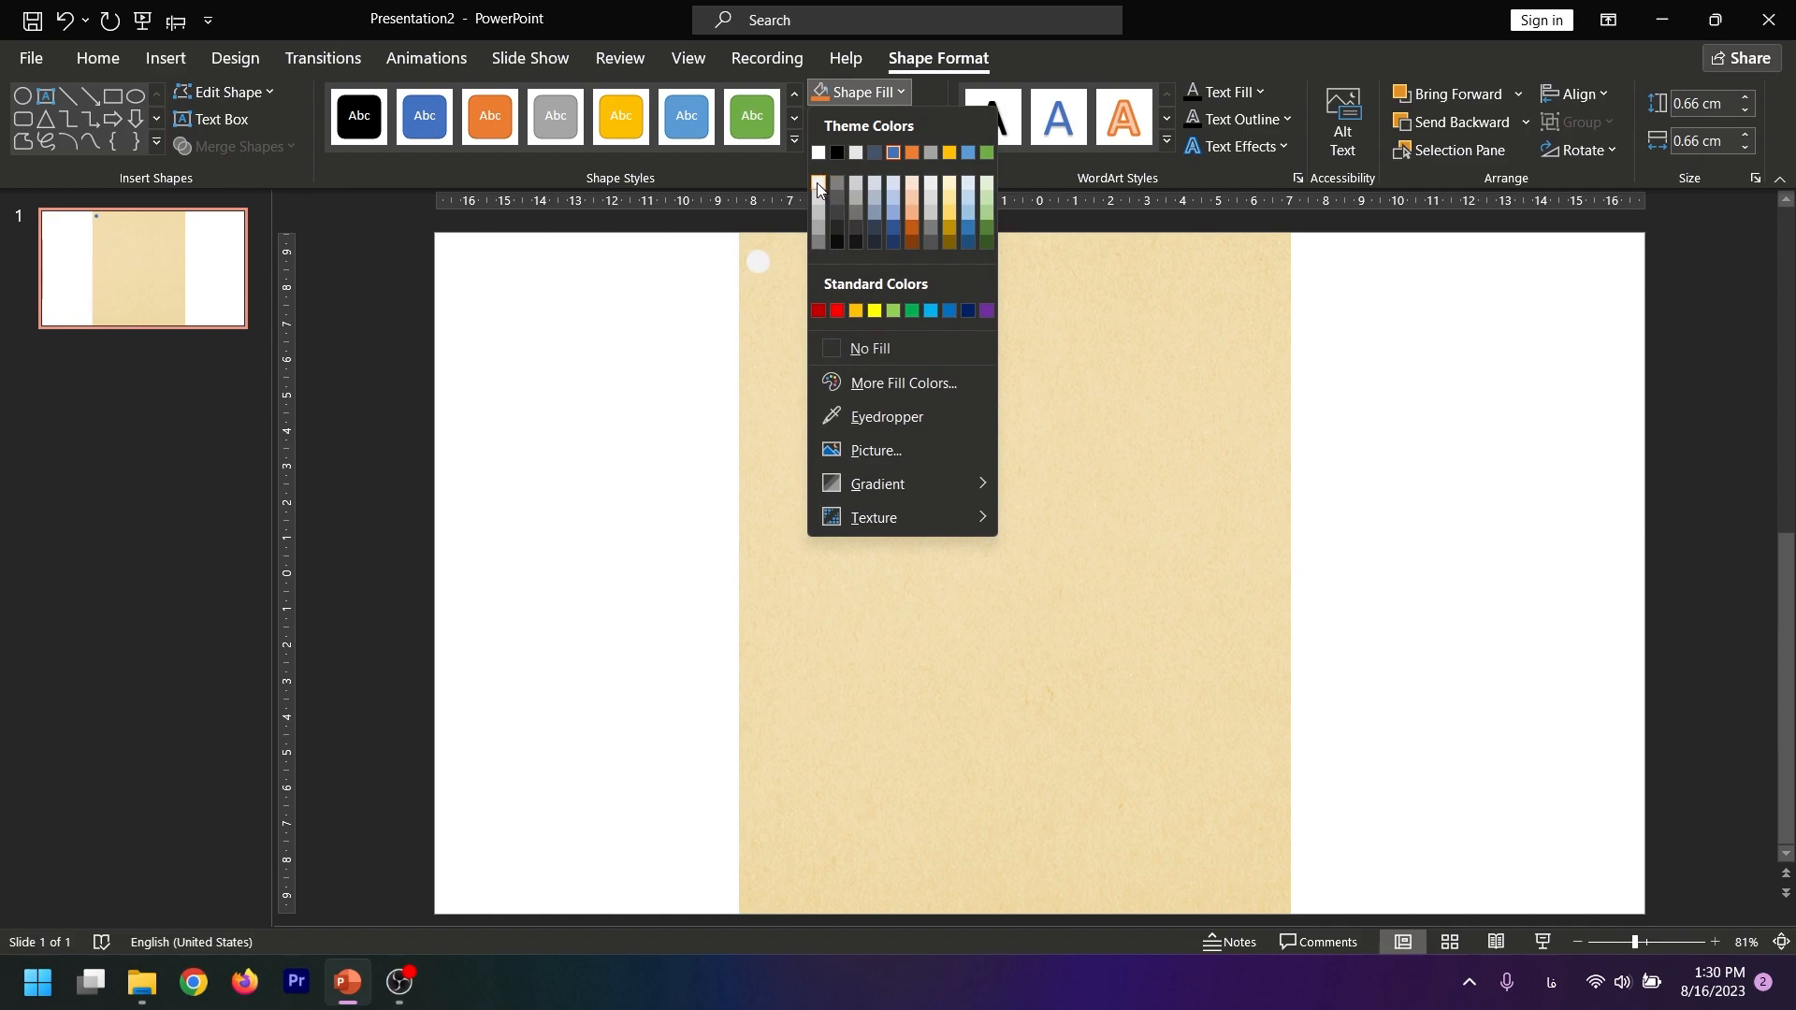
{"action": "left_click", "coordinate": [818, 153]}
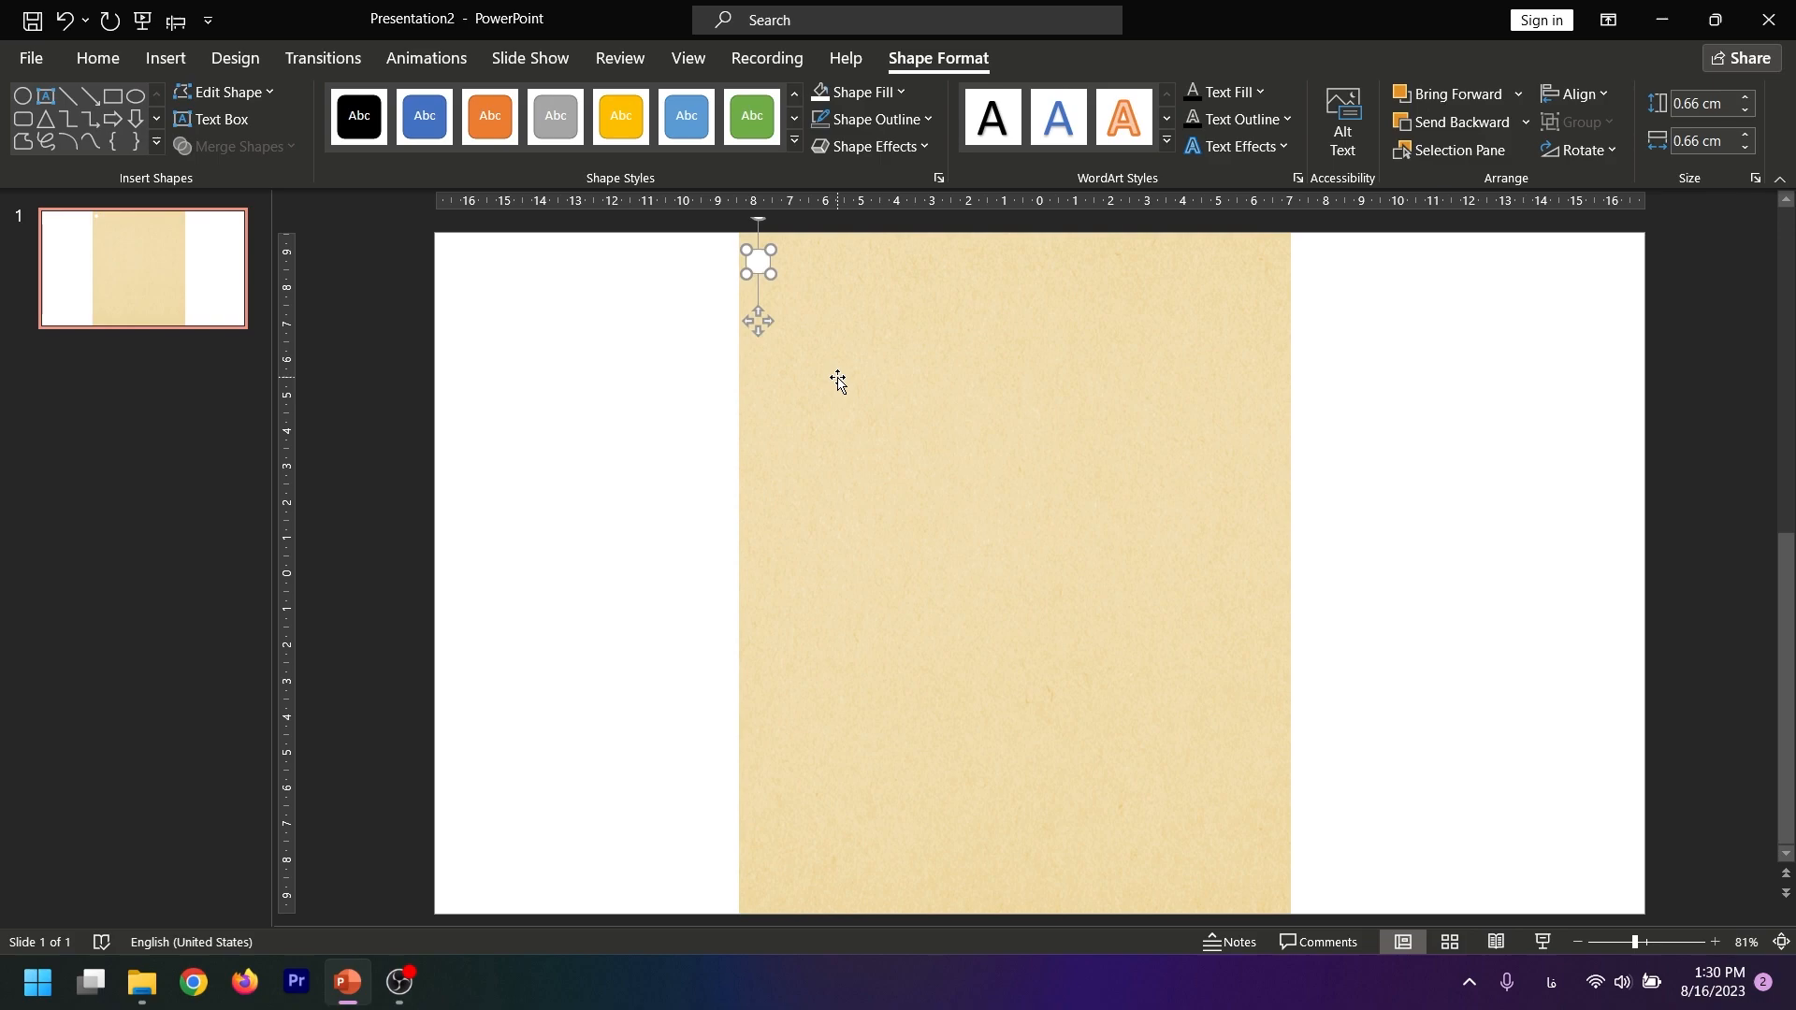
Apply an inner shadow on the left side of the white circle
{"action": "left_click", "coordinate": [884, 149]}
{"action": "mouse_move", "coordinate": [908, 244]}
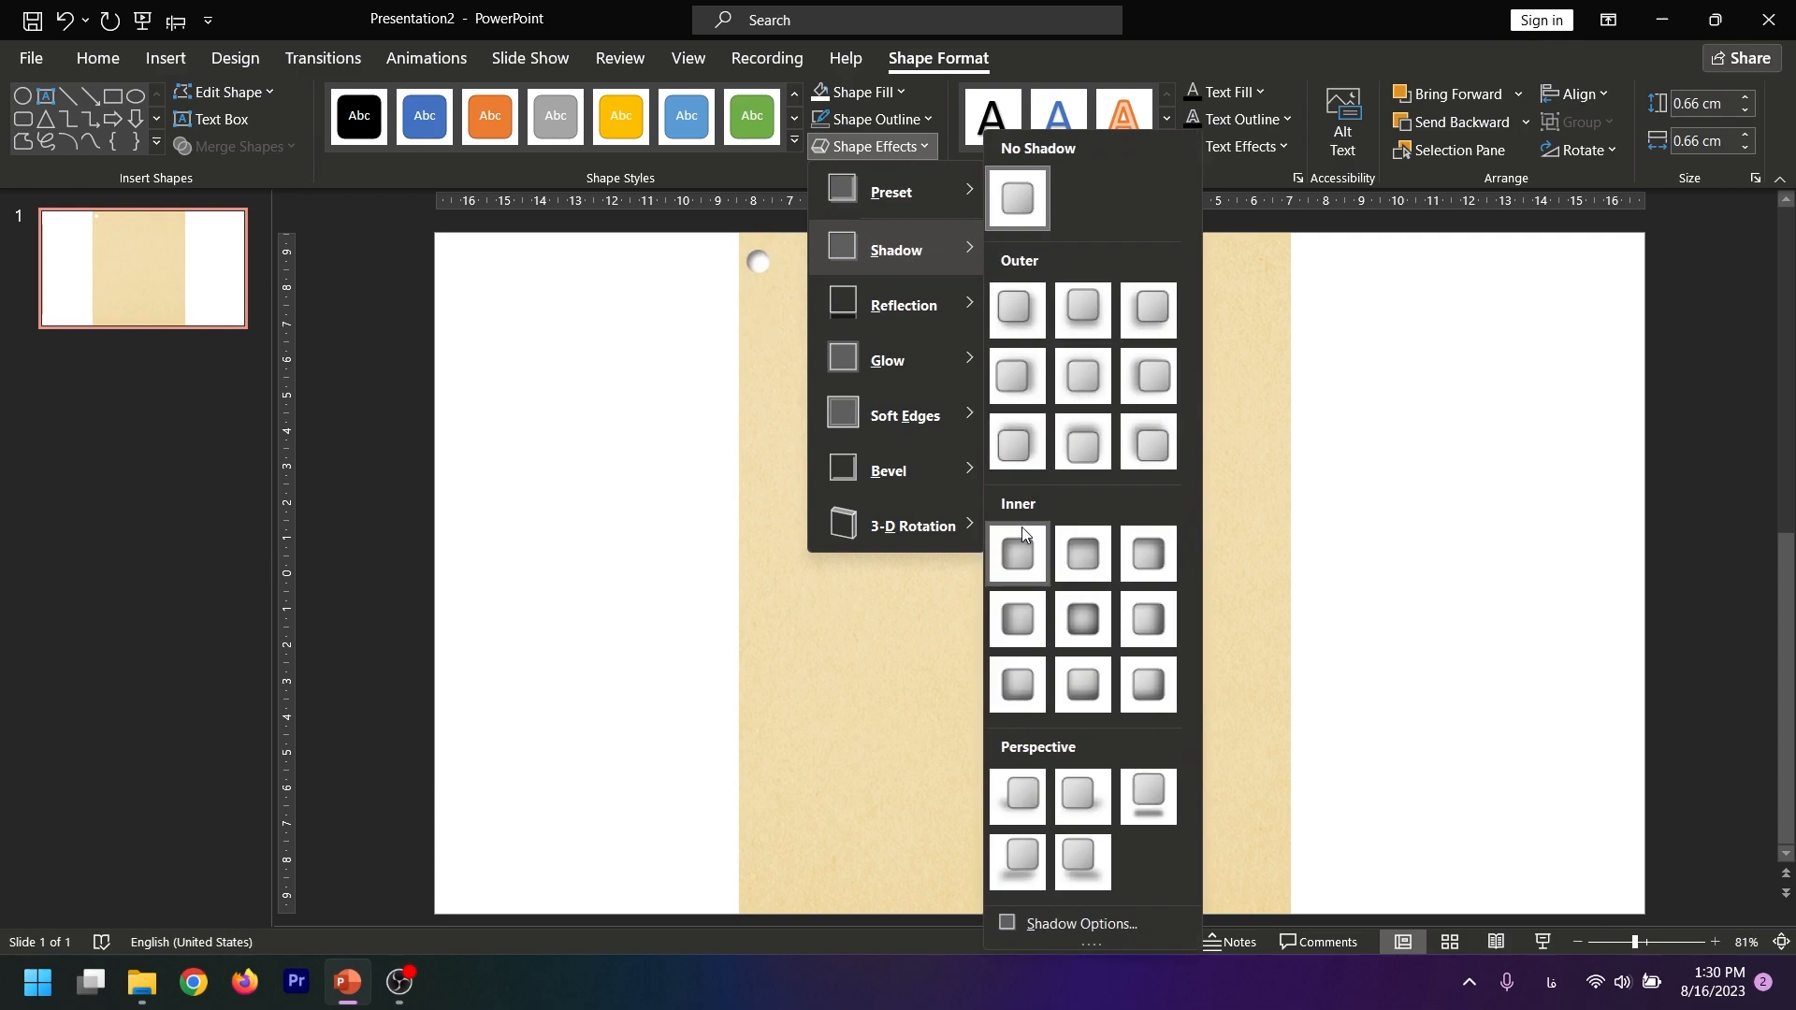
{"action": "left_click", "coordinate": [1017, 621]}
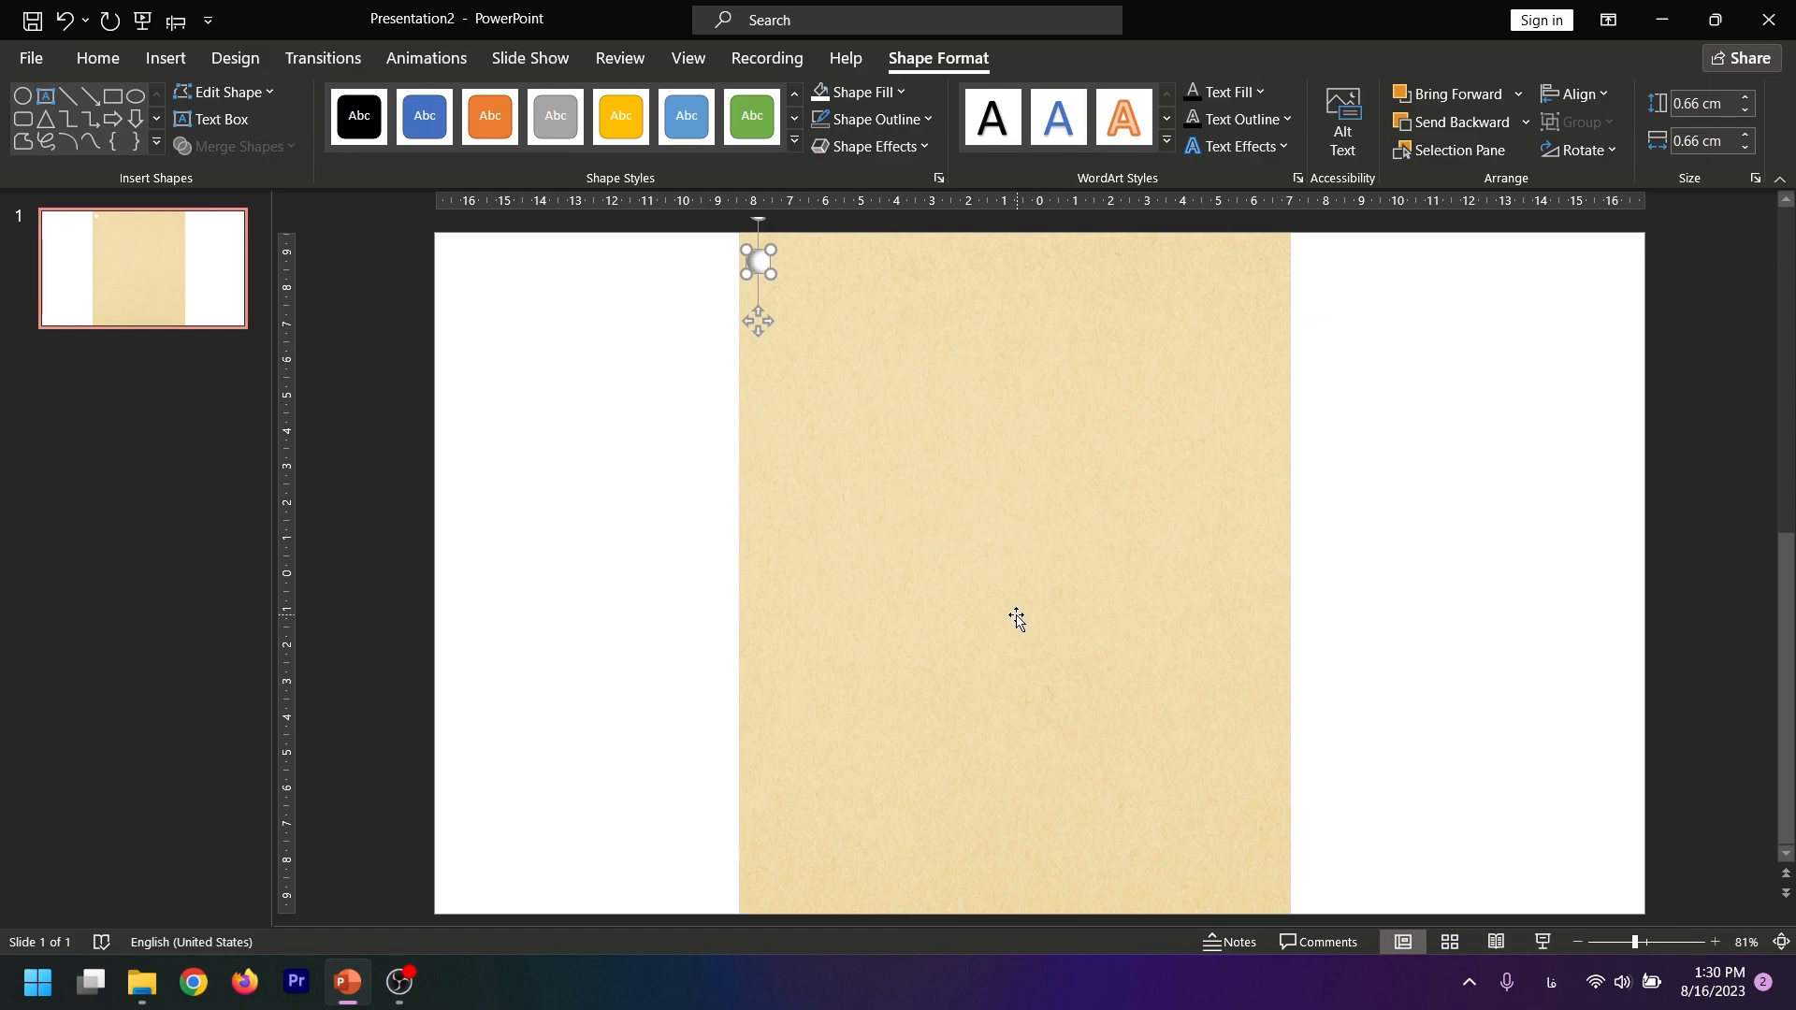
{"action": "left_click", "coordinate": [641, 394]}
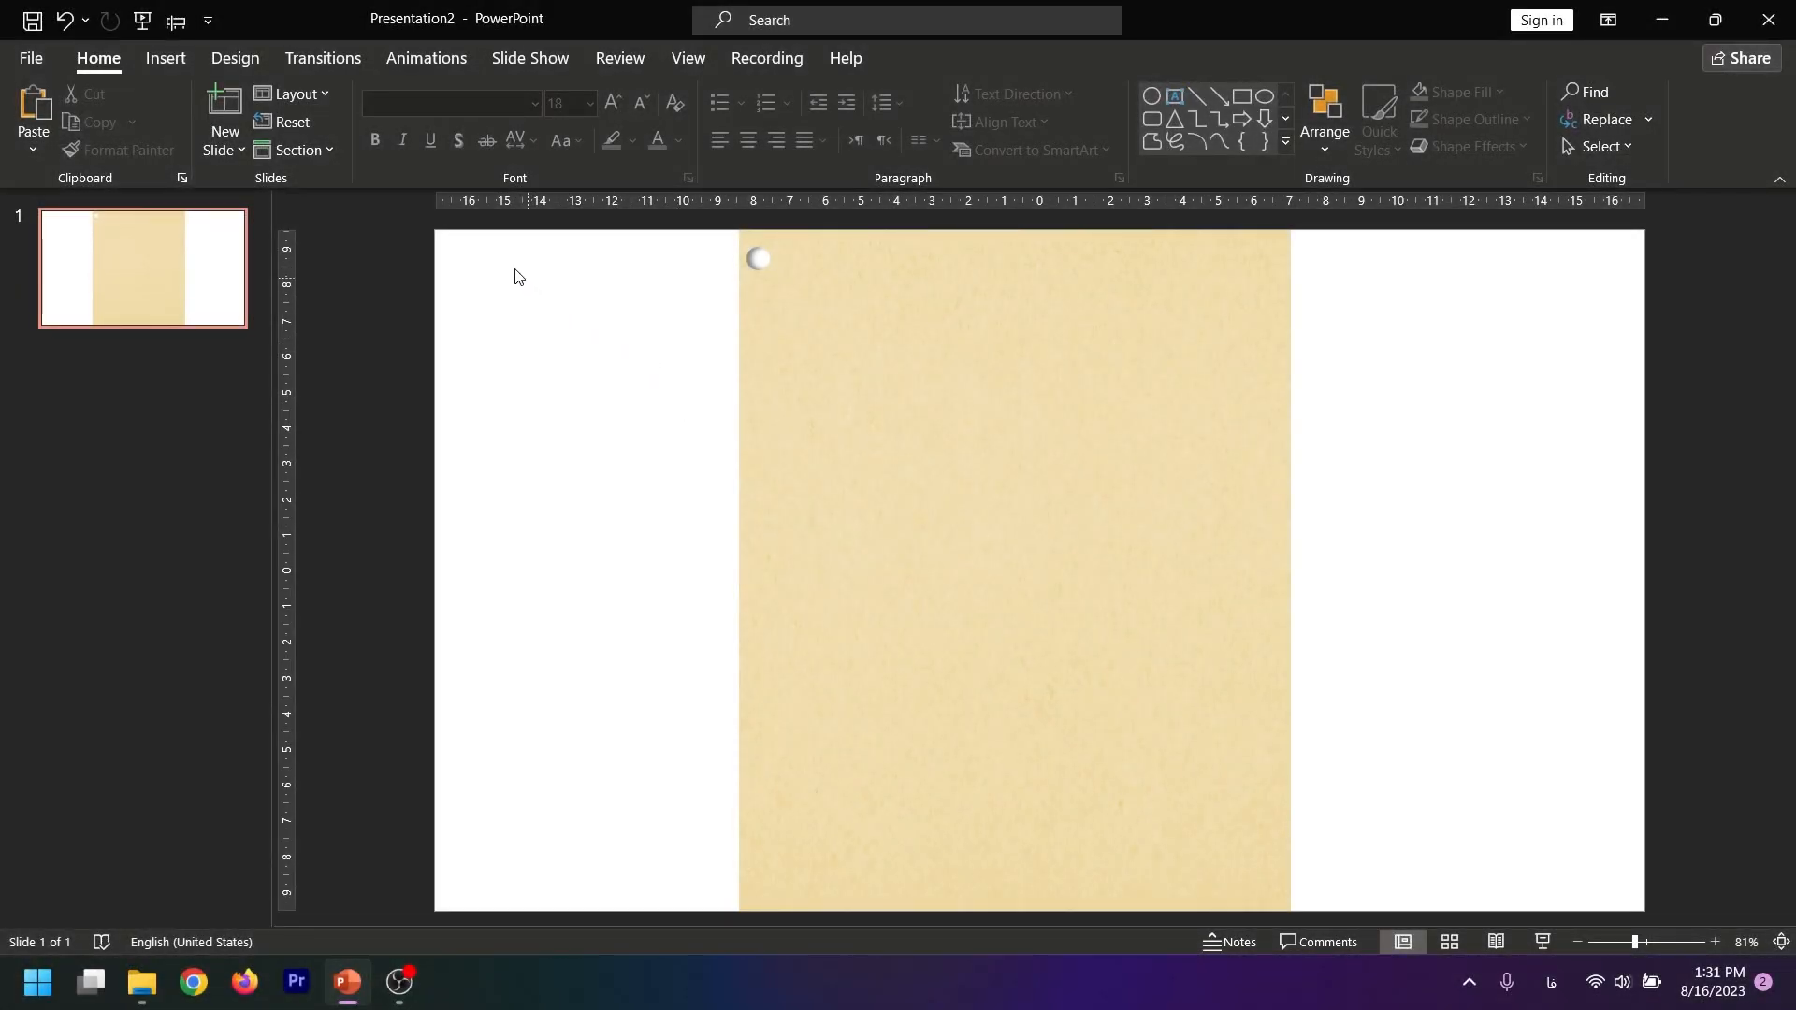
Draw a block arc about 3.72 cm wide and high across the paper's left edge, just below the hole
{"action": "left_click", "coordinate": [166, 58]}
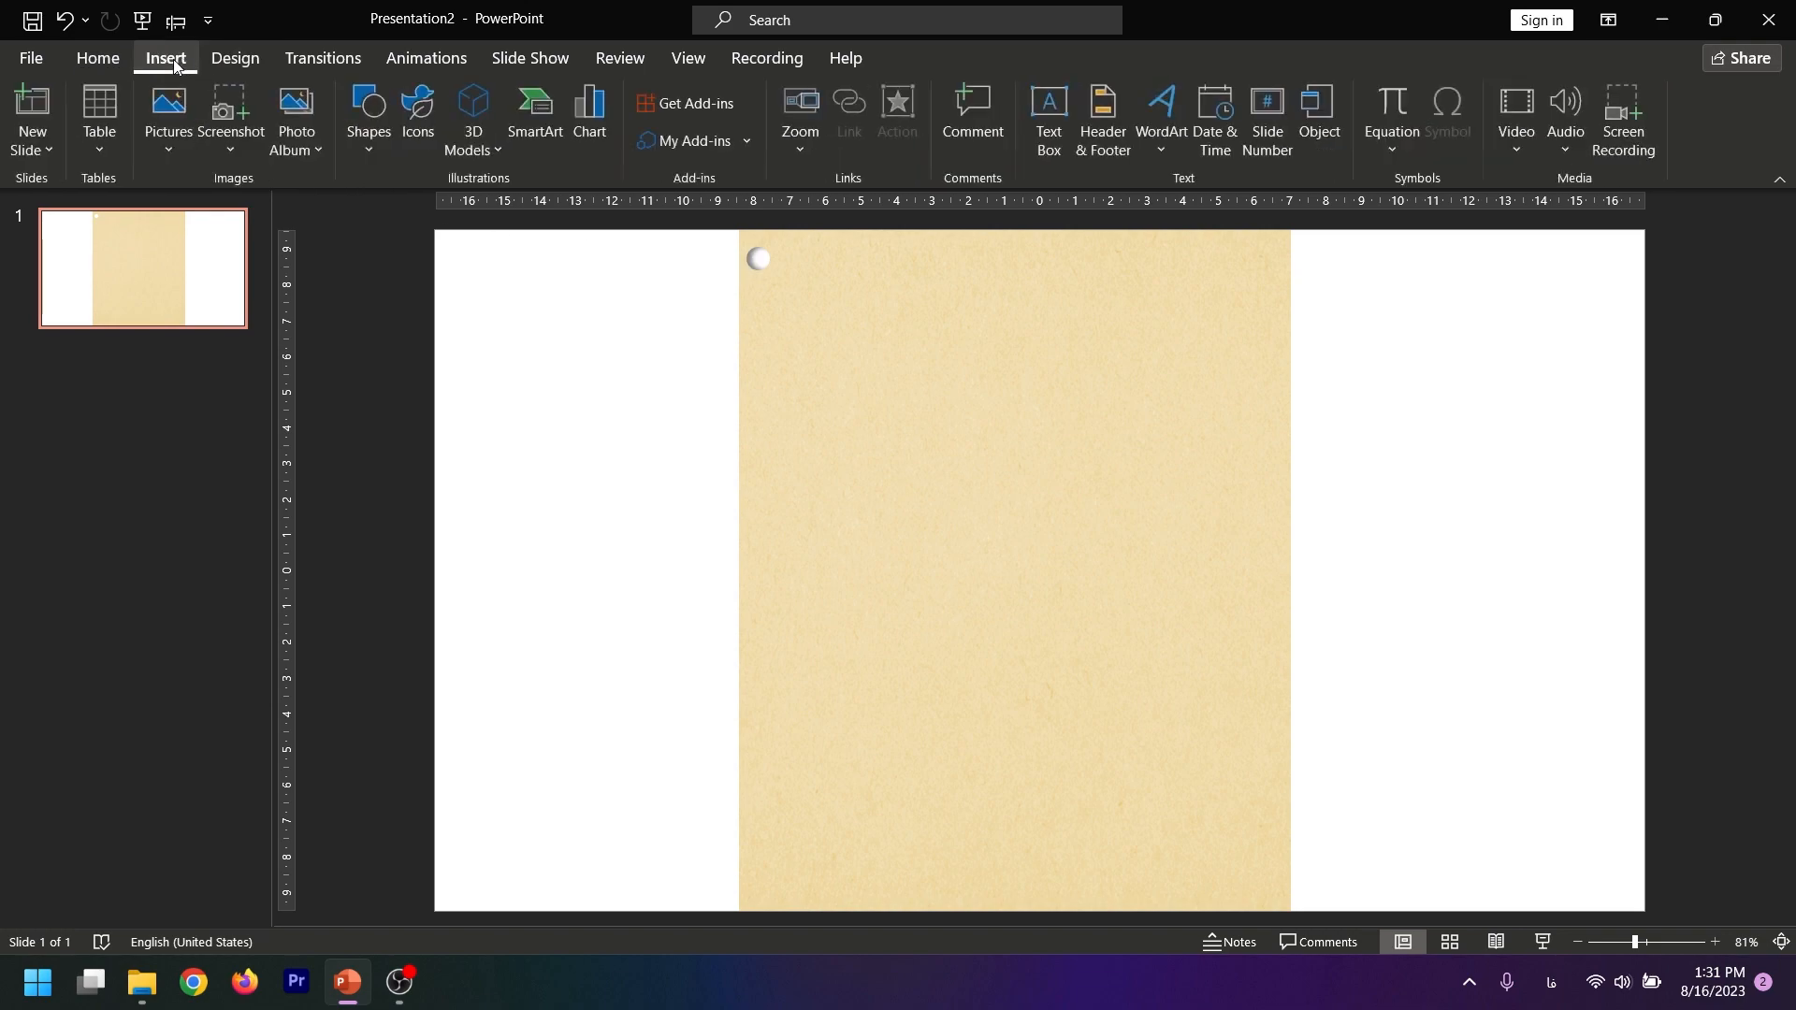
{"action": "left_click", "coordinate": [371, 120]}
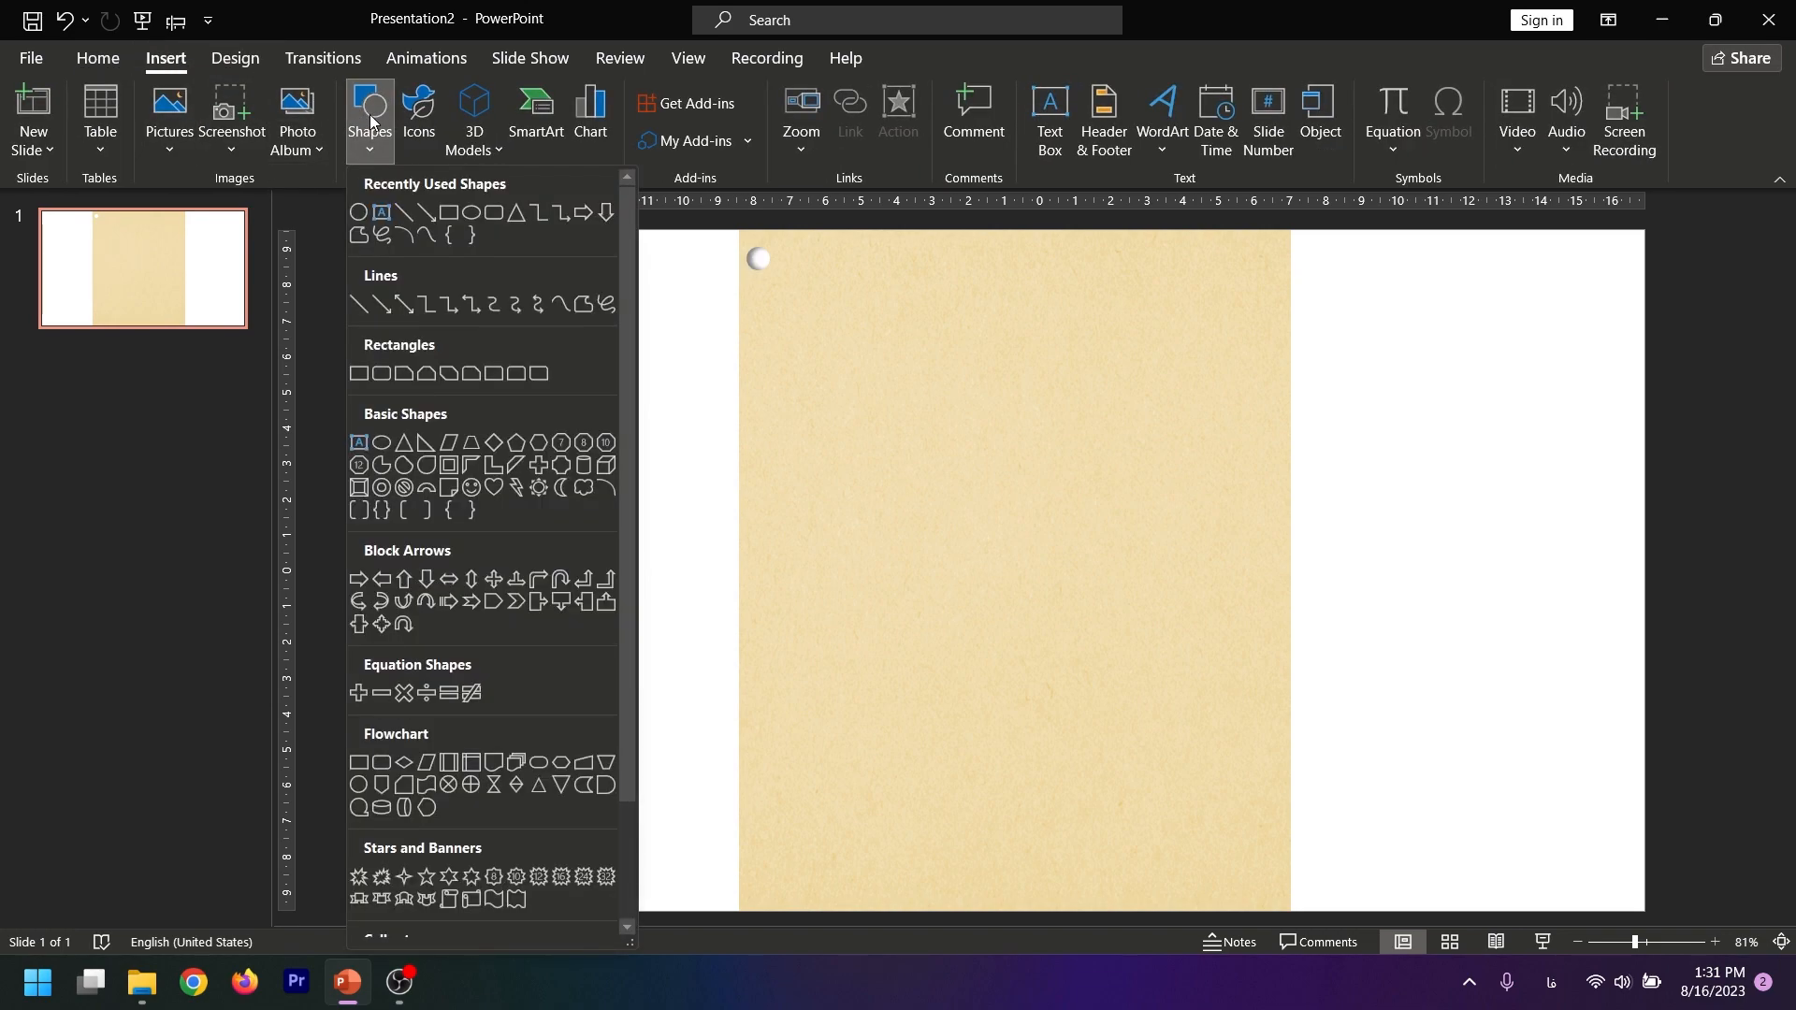
{"action": "left_click", "coordinate": [427, 487]}
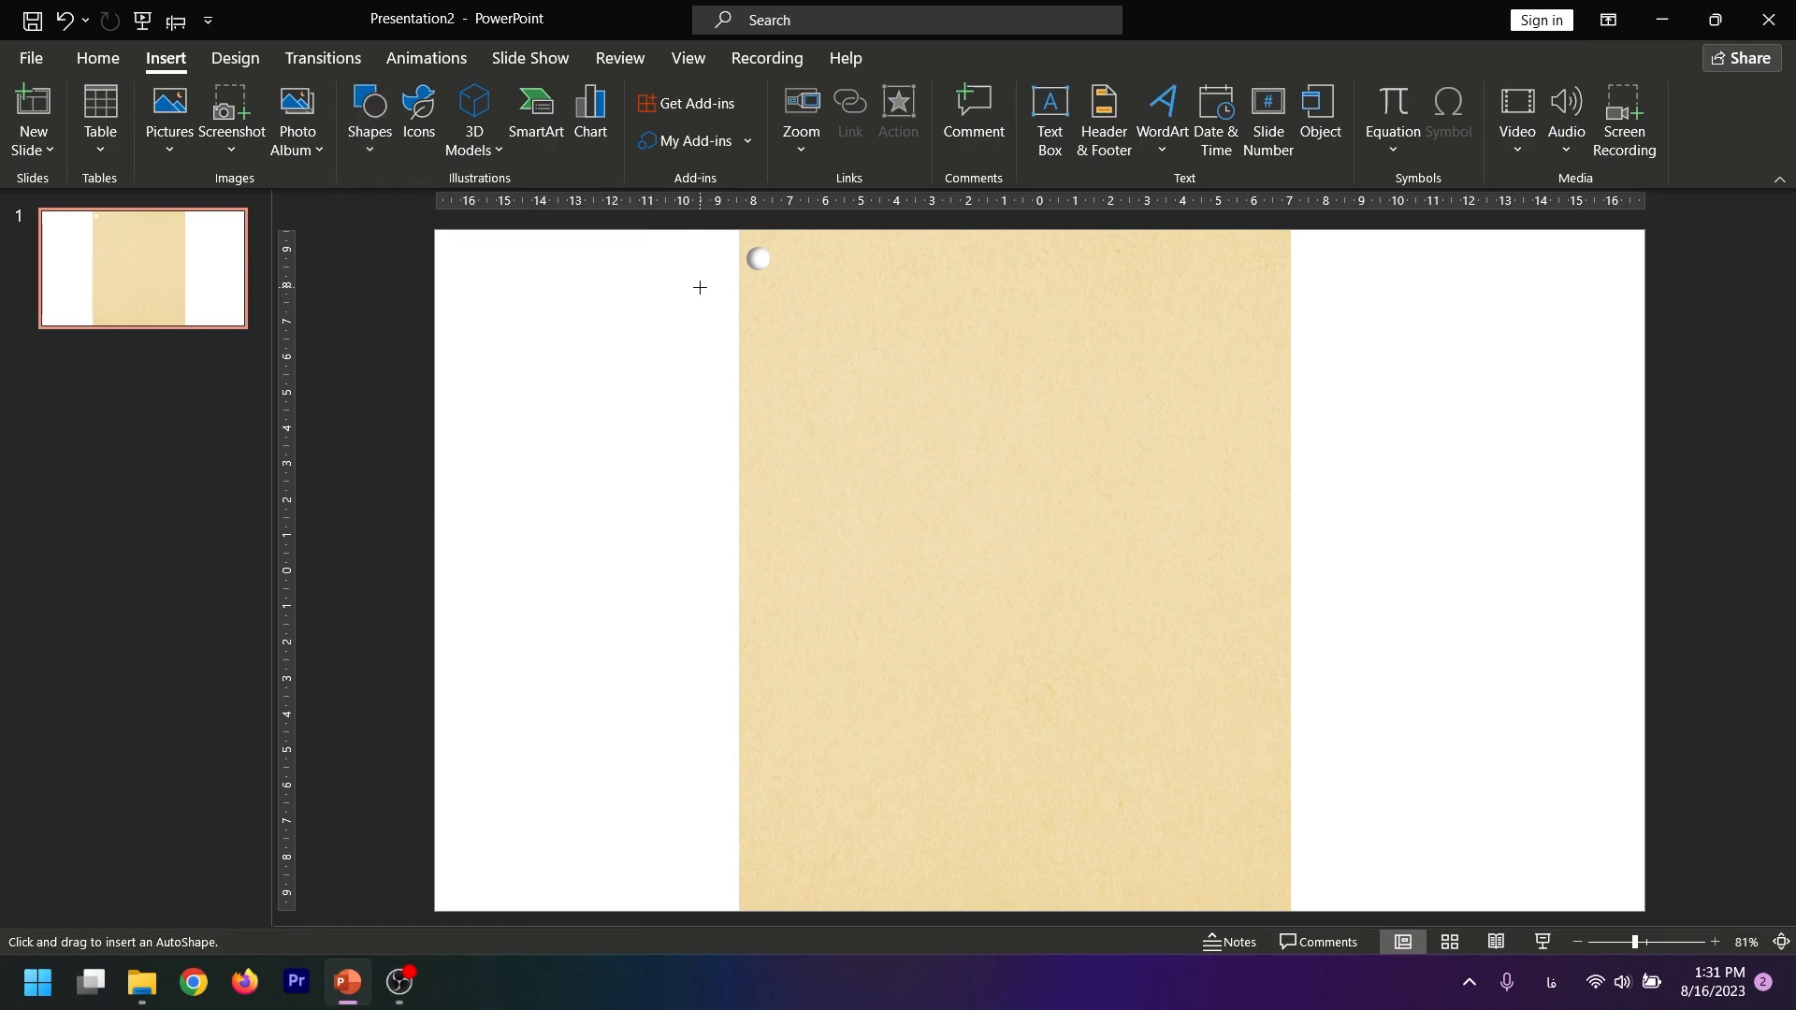
{"action": "left_click_drag", "start_coordinate": [698, 287], "coordinate": [831, 385]}
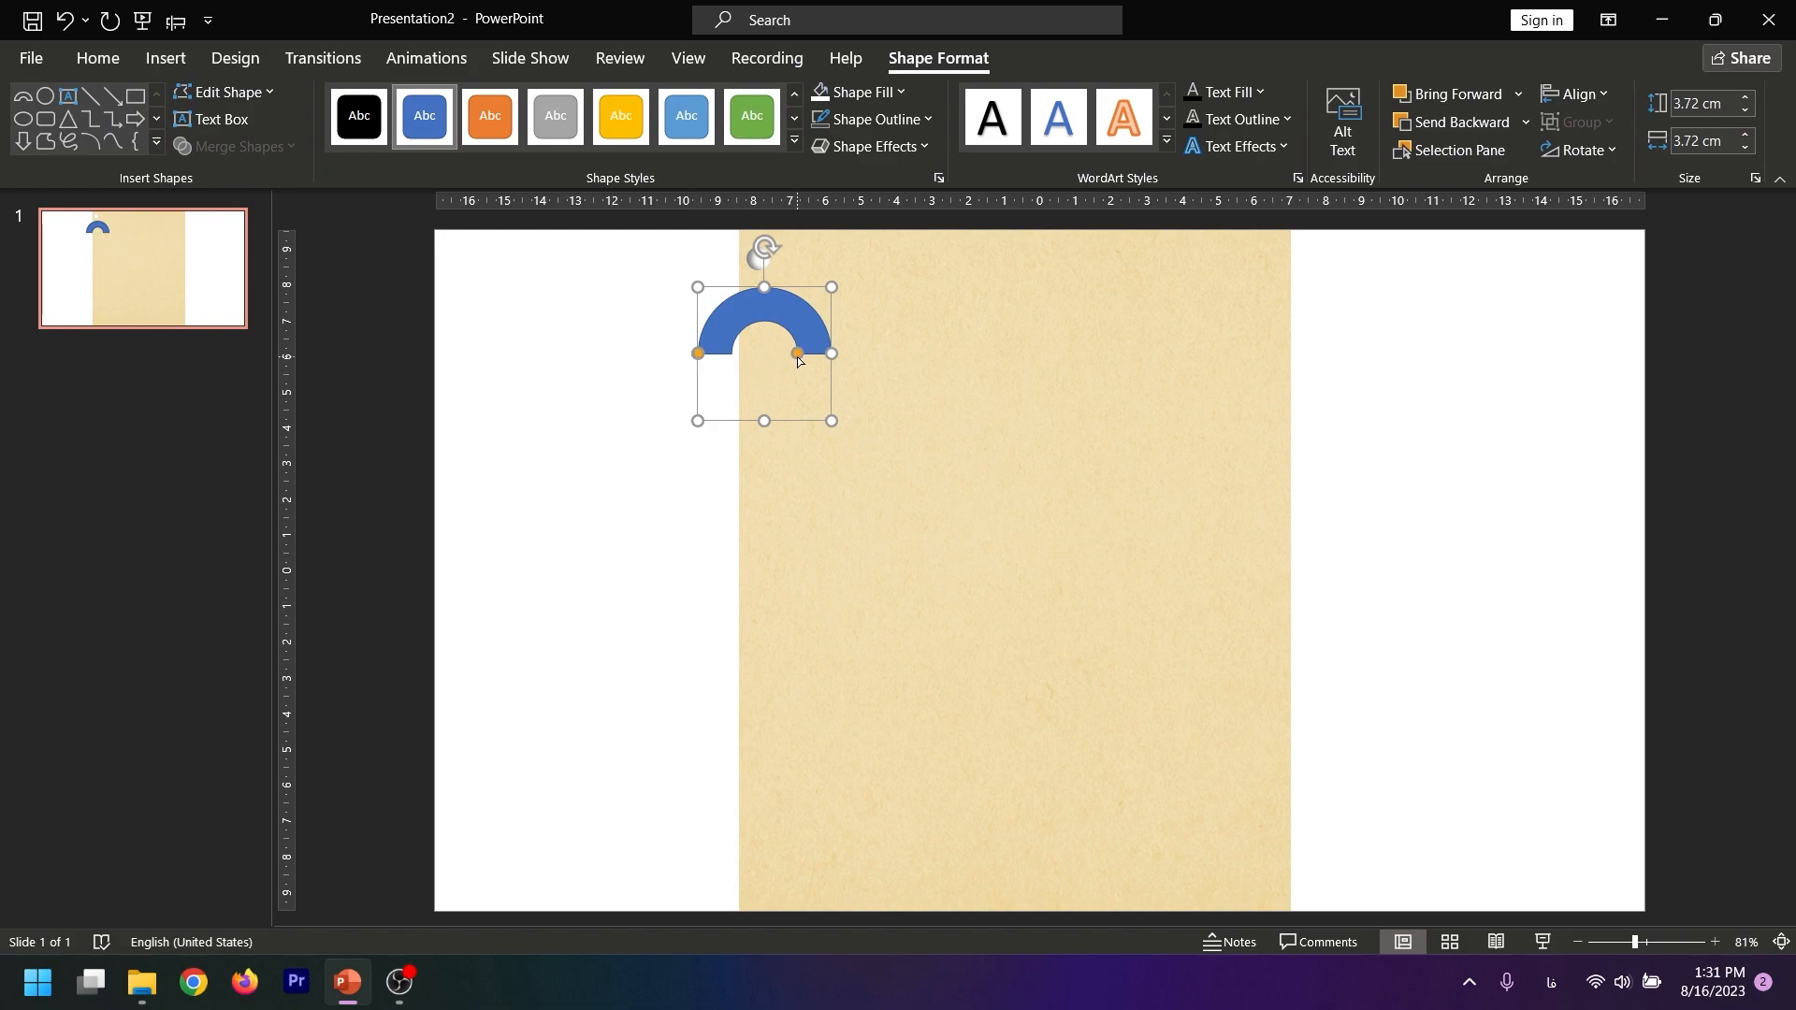
Thin and extend the block arc into a binder ring, shrunk to 1.02 cm and hooked from the hole around the paper's left edge
{"action": "left_click_drag", "start_coordinate": [800, 355], "coordinate": [731, 250]}
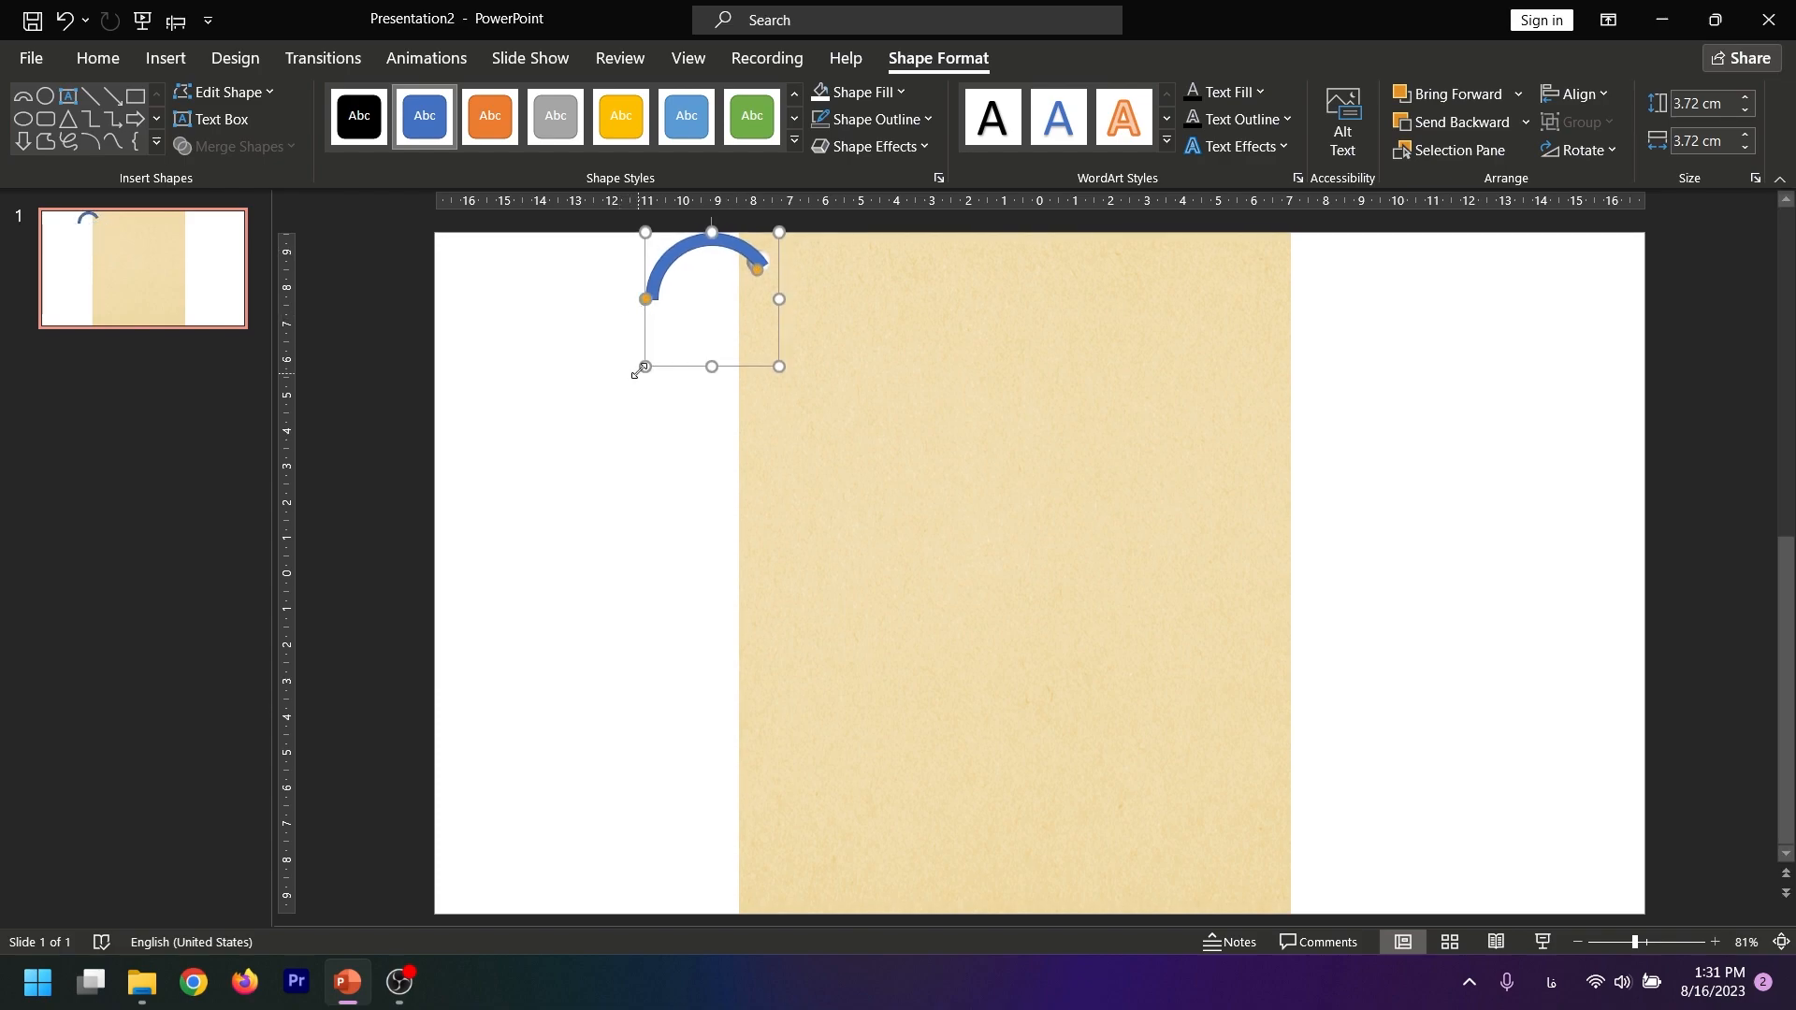
{"action": "left_click_drag", "start_coordinate": [643, 363], "coordinate": [754, 245]}
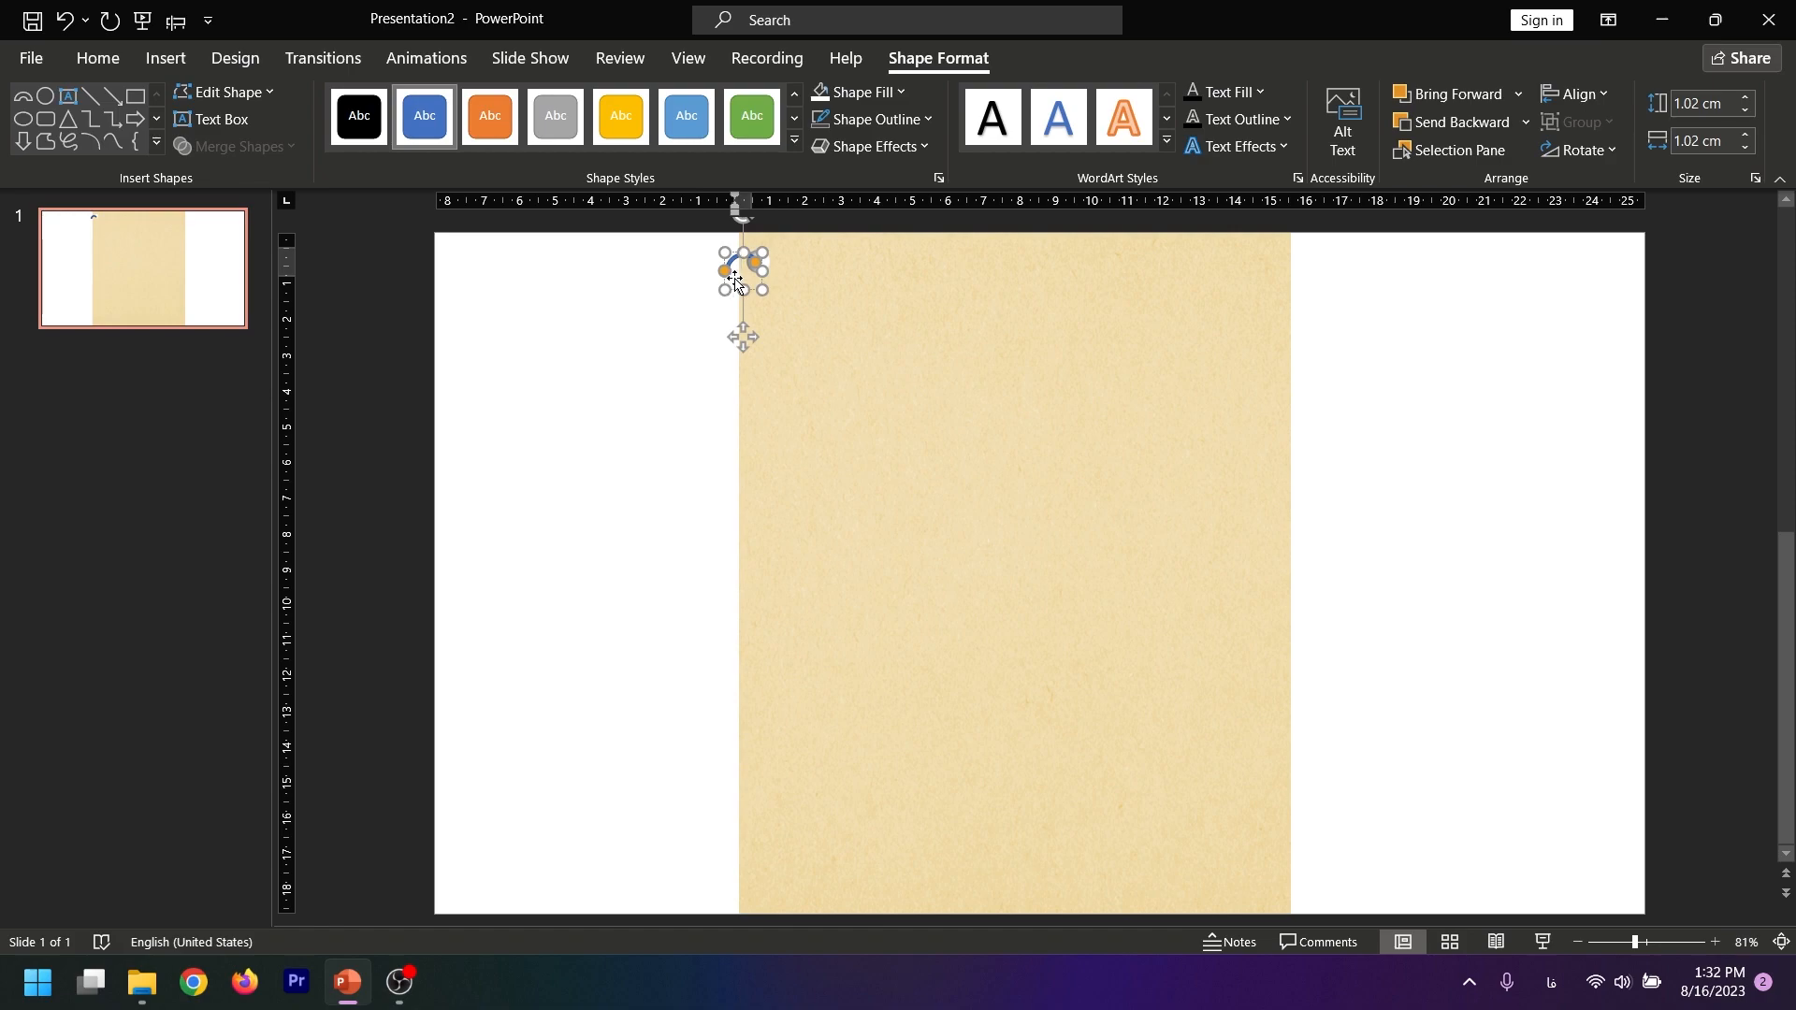
{"action": "left_click", "coordinate": [603, 519]}
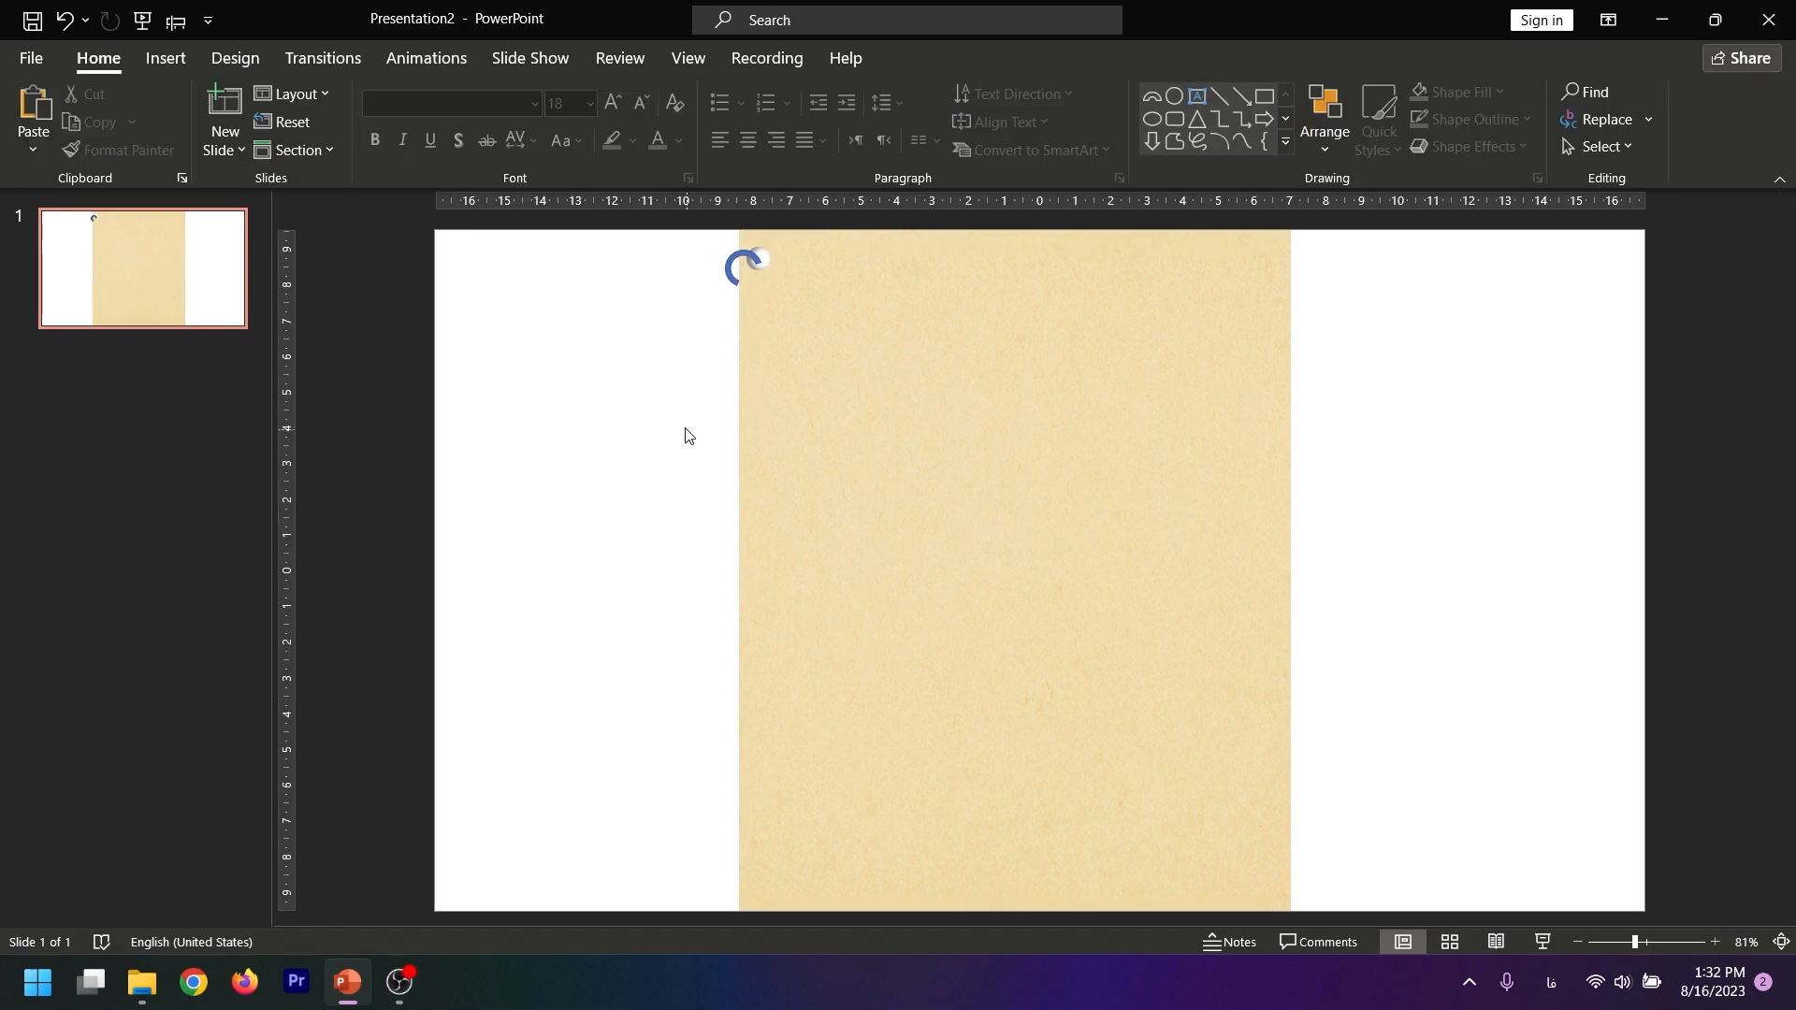
Remove the ring's outline and fill it with the light gradient variation that radiates from the center
{"action": "left_click", "coordinate": [732, 274]}
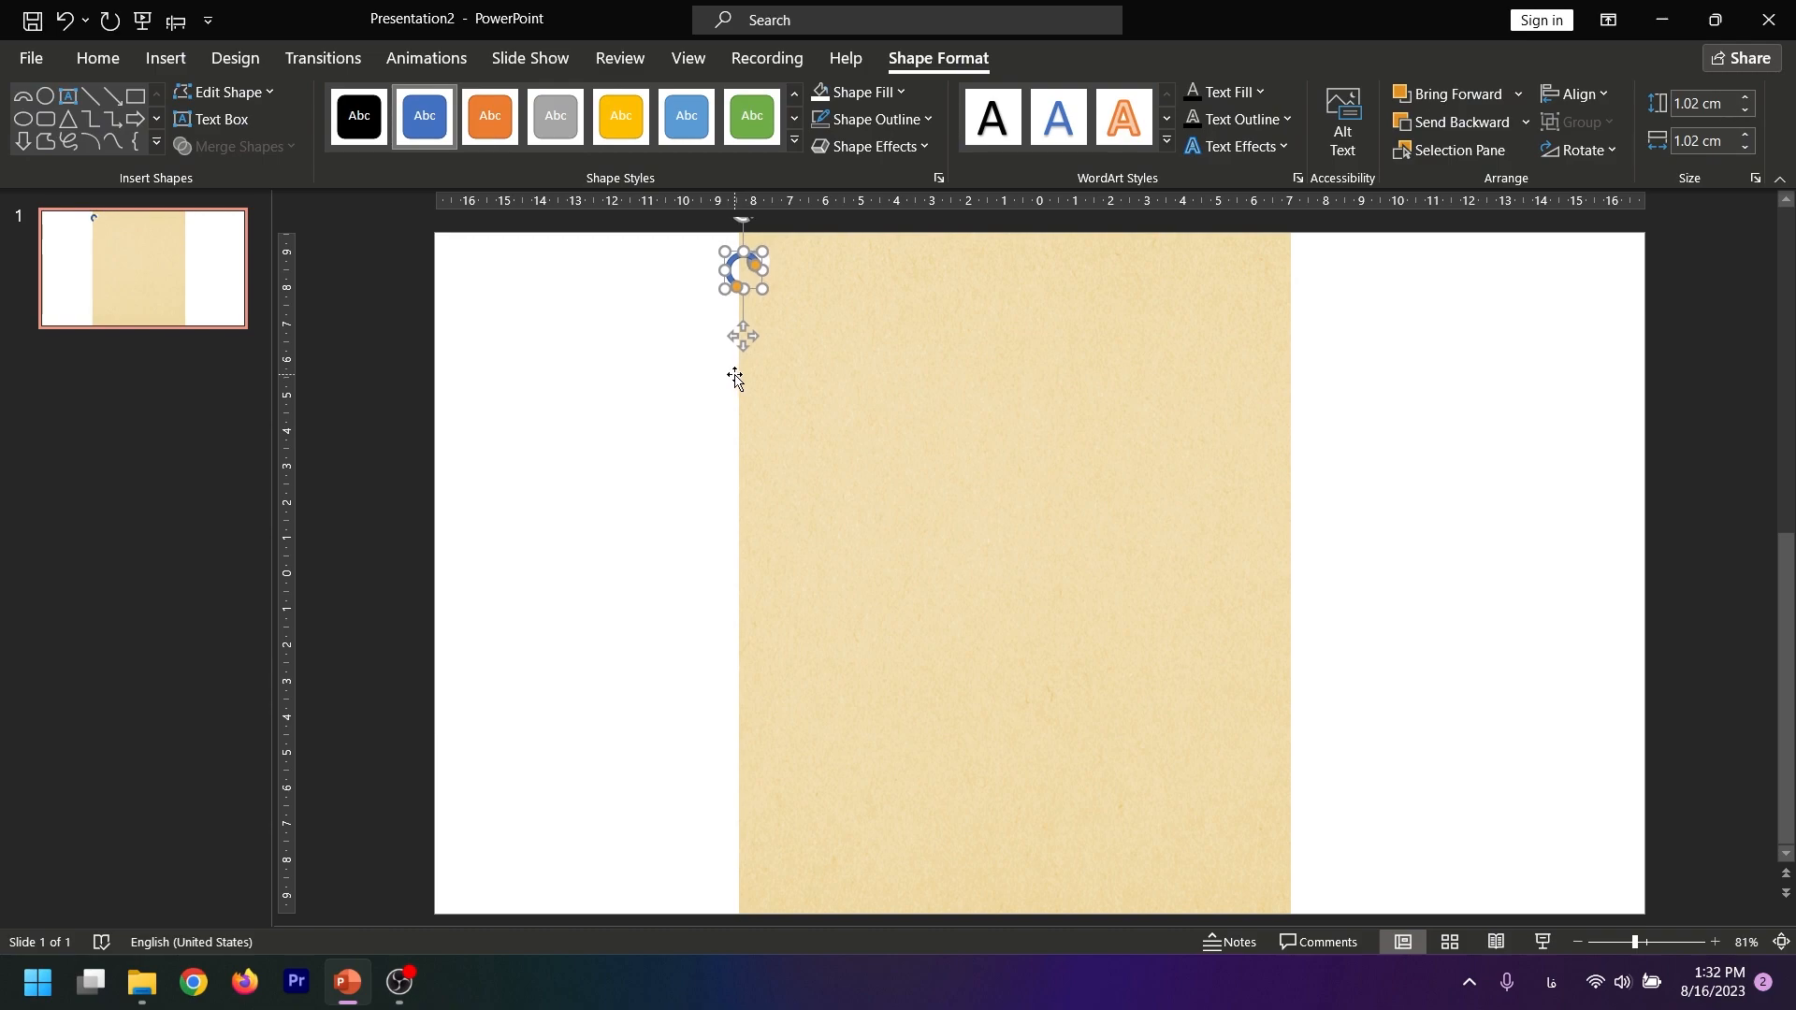
{"action": "left_click", "coordinate": [851, 119]}
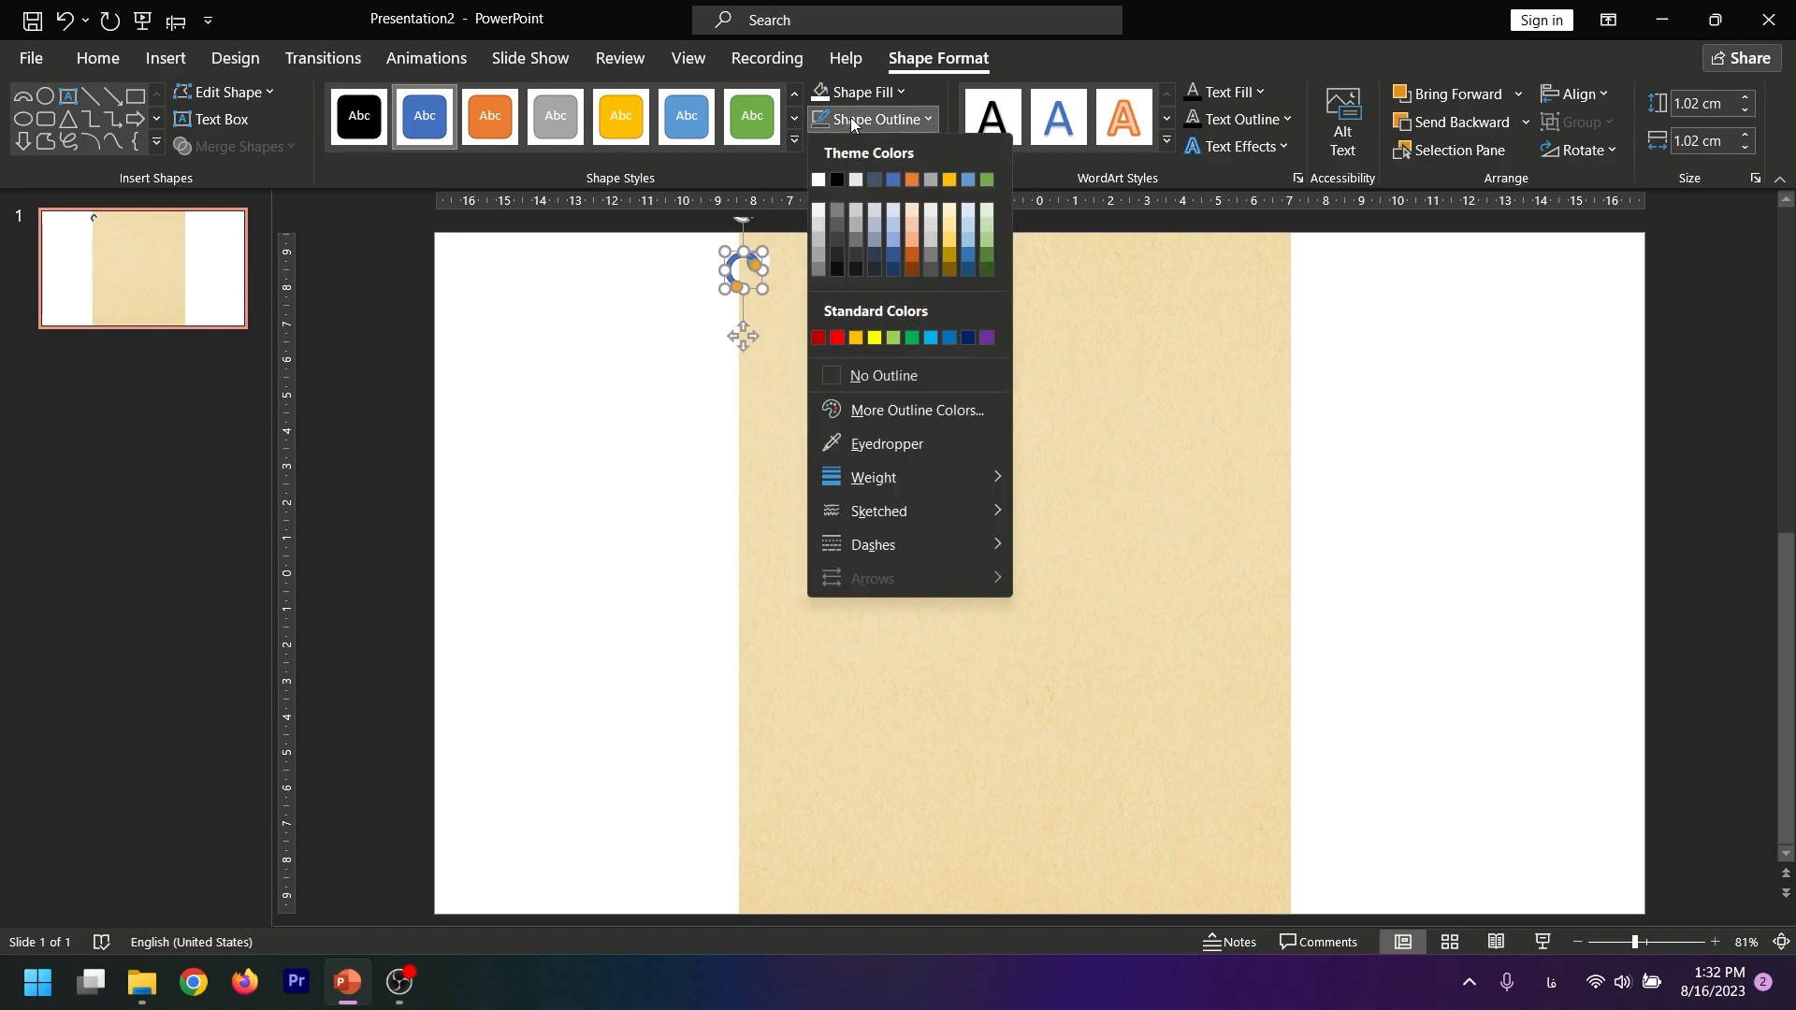
{"action": "left_click", "coordinate": [863, 377]}
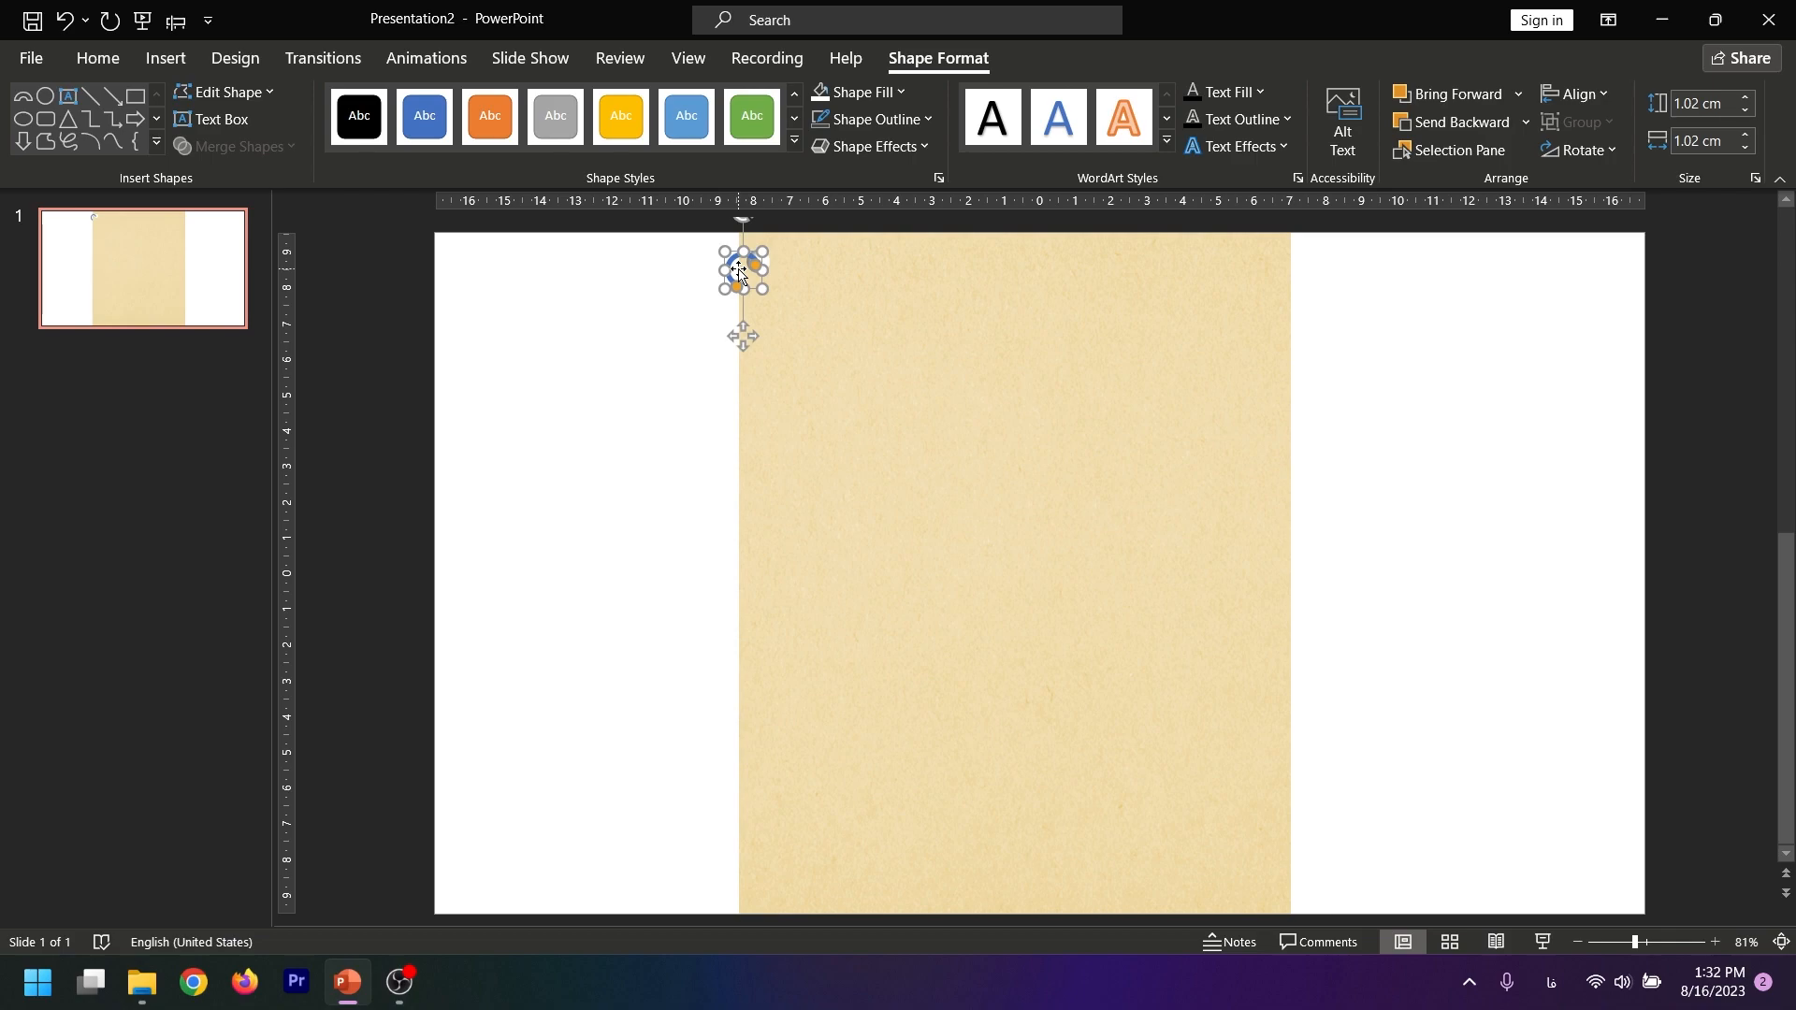
{"action": "left_click", "coordinate": [867, 88]}
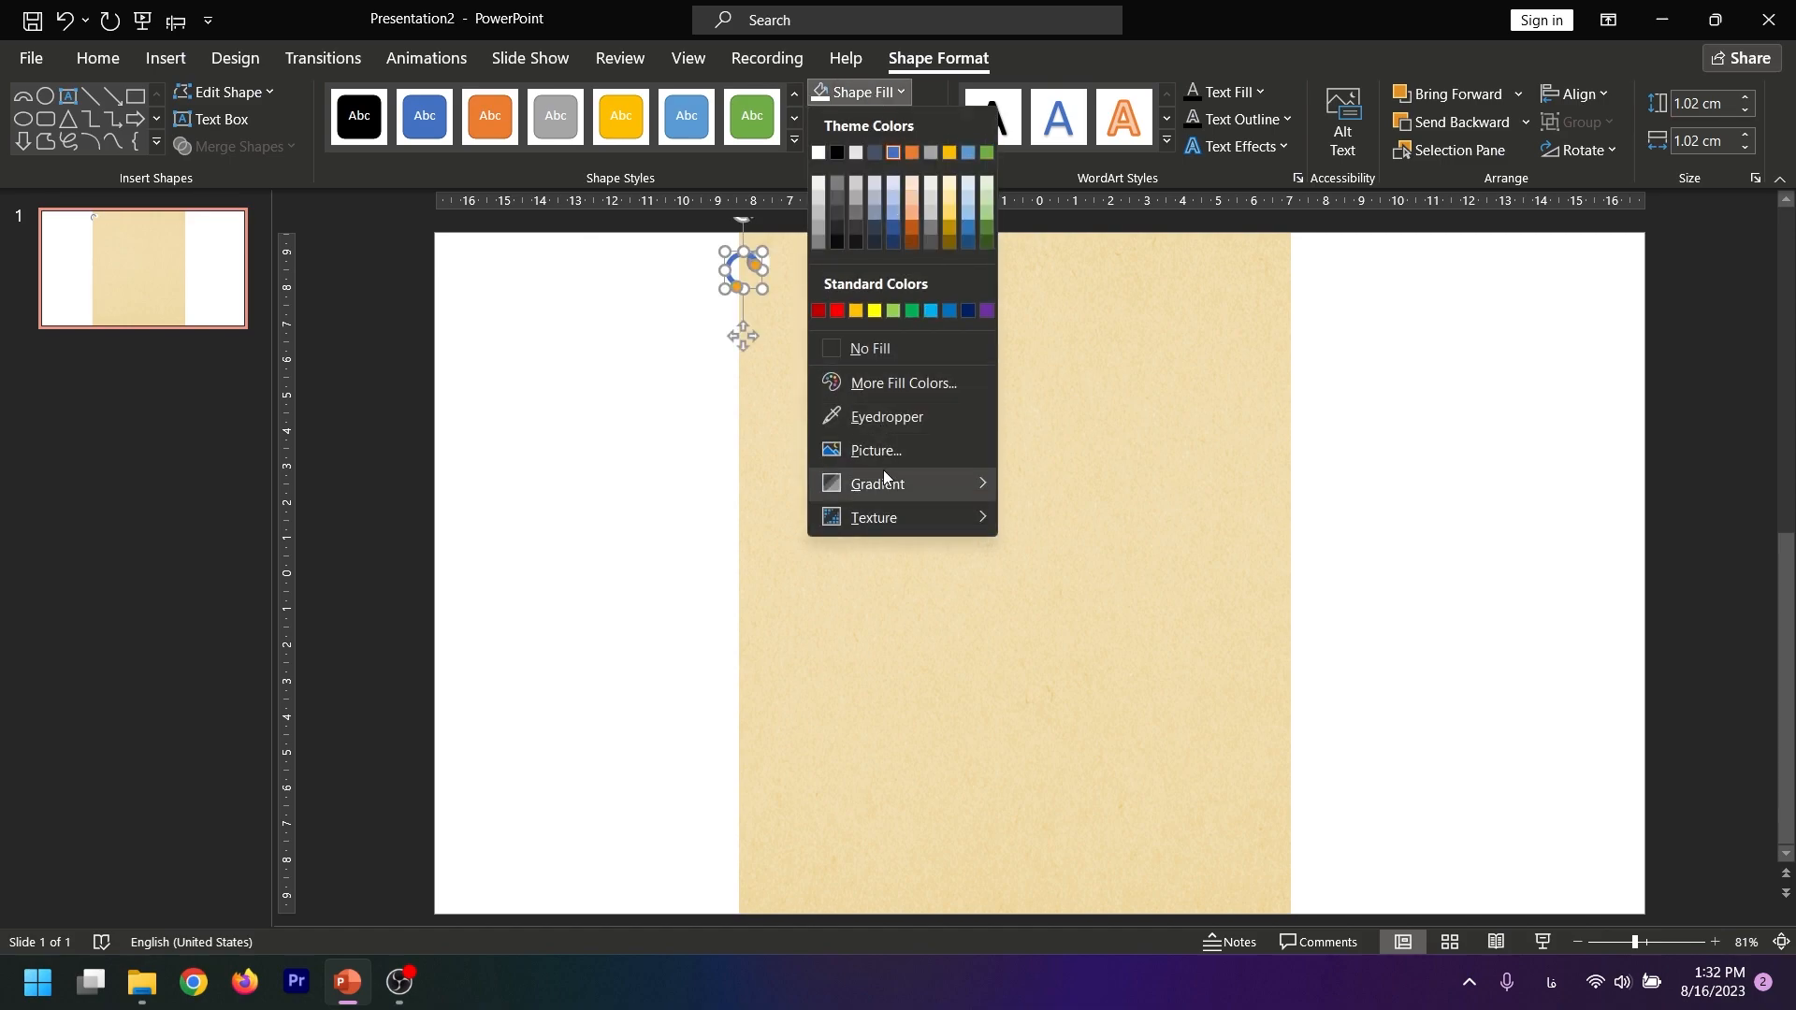
{"action": "mouse_move", "coordinate": [882, 485]}
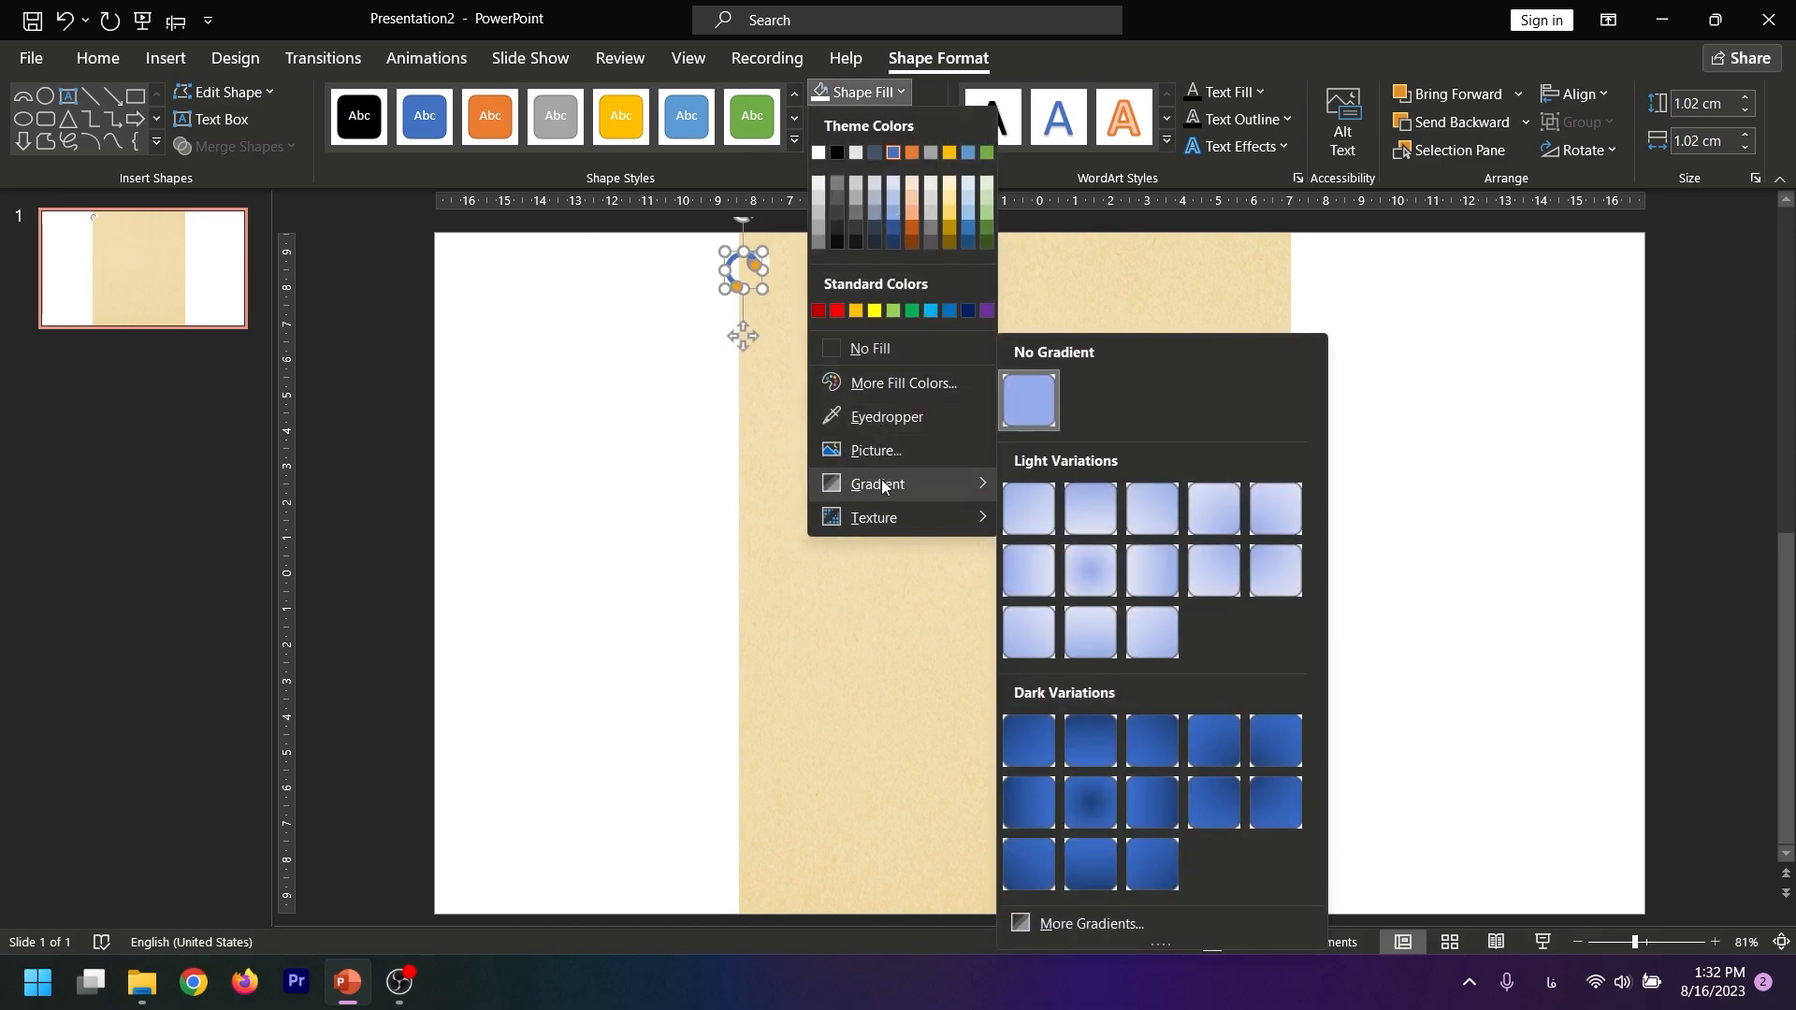
{"action": "left_click", "coordinate": [1082, 554]}
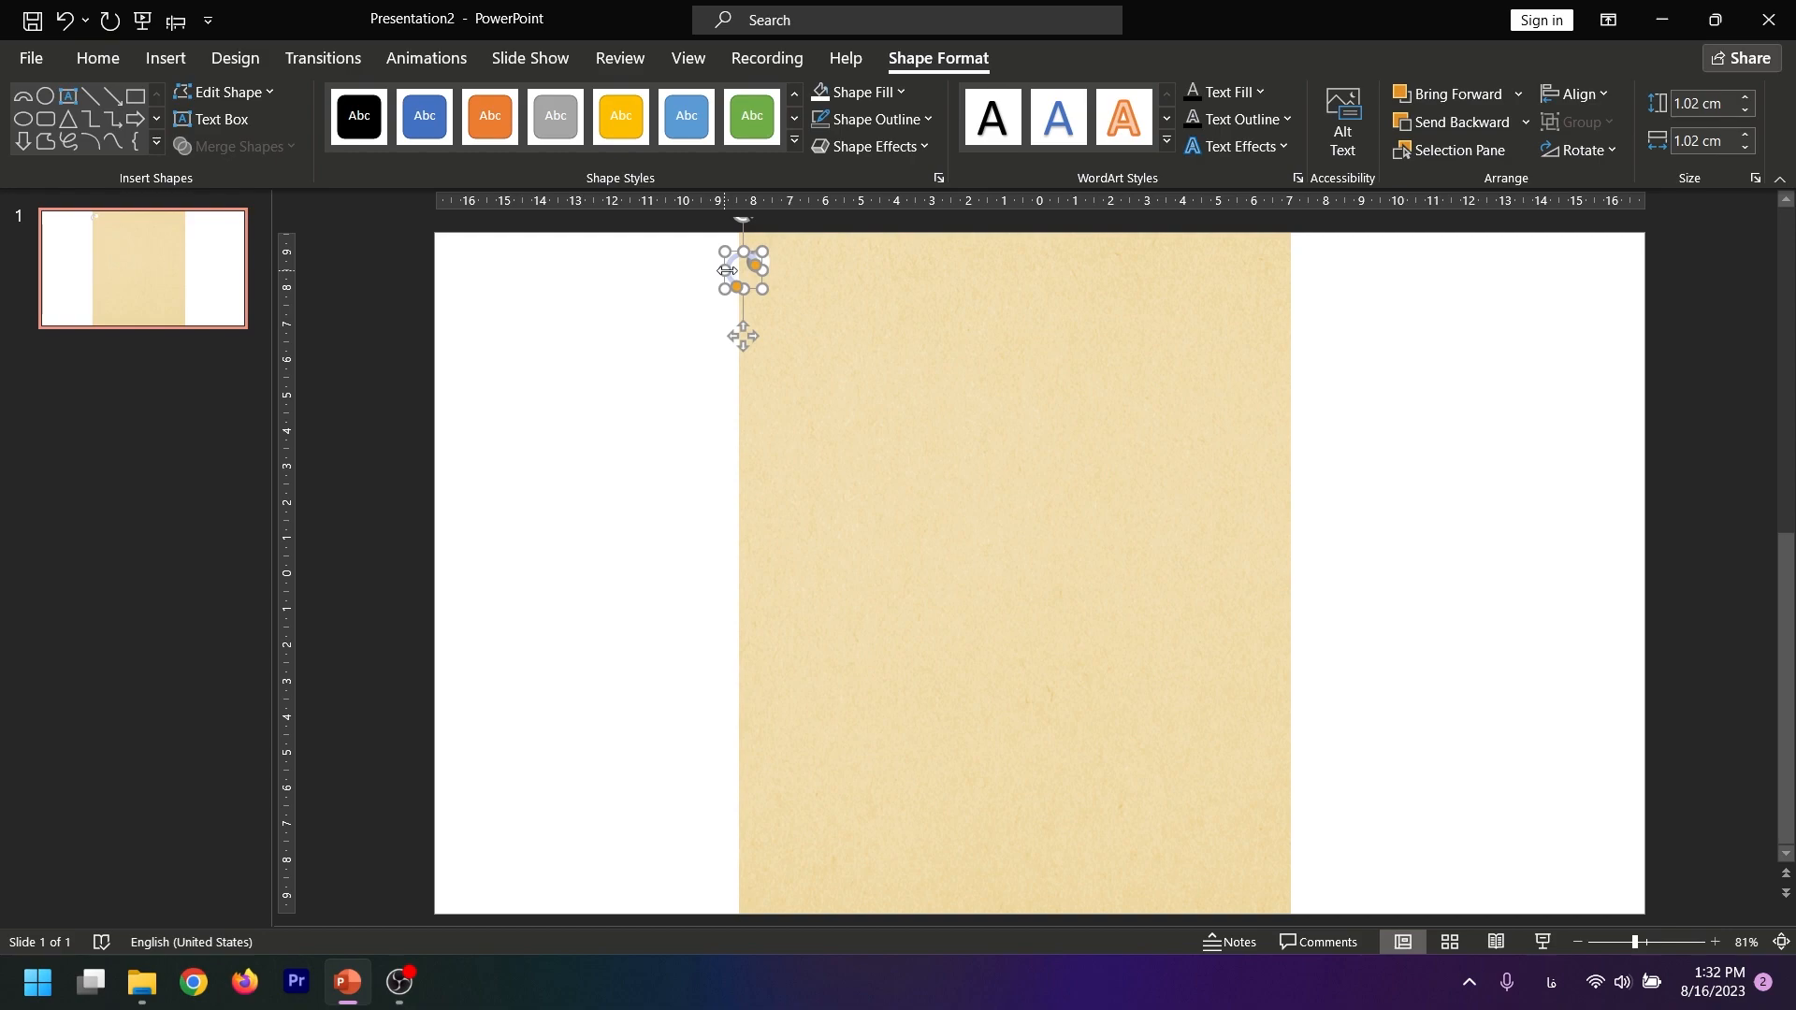
Recolor the ring's radial gradient with Light Gray, Background 2, Darker 25% at the first stop and white at the last stop
{"action": "right_click", "coordinate": [744, 337]}
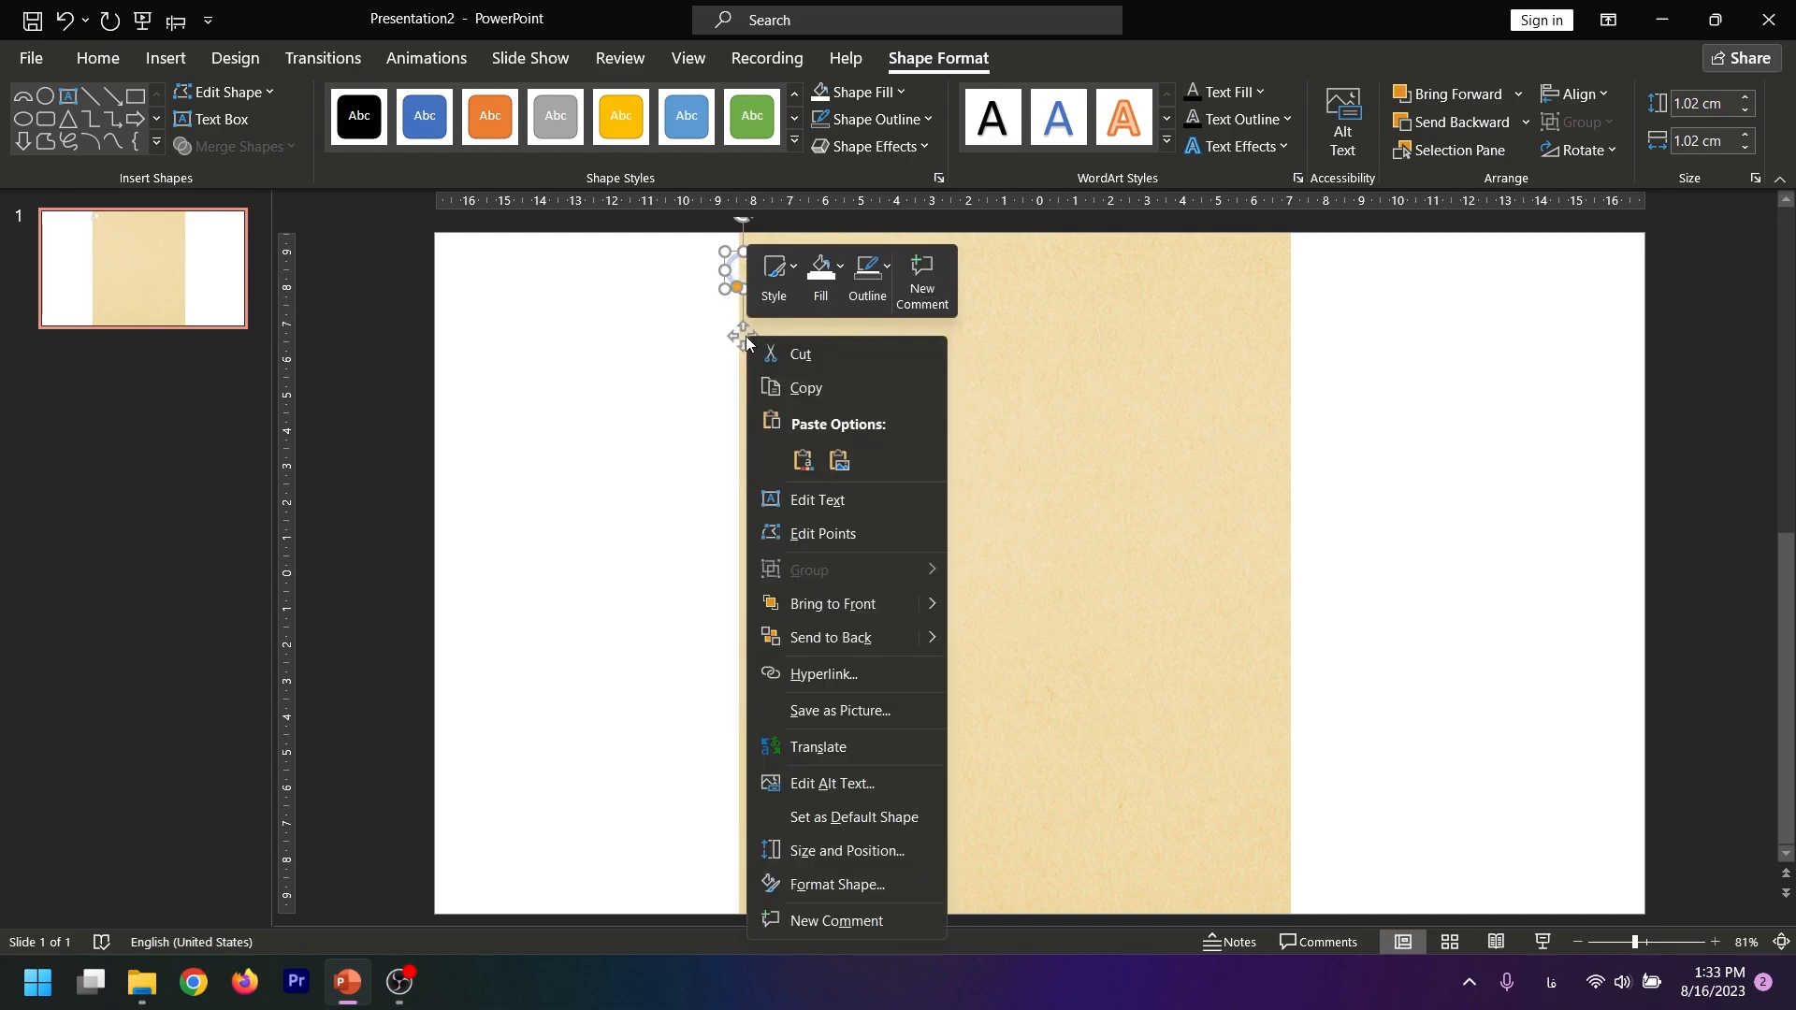
{"action": "left_click", "coordinate": [845, 883]}
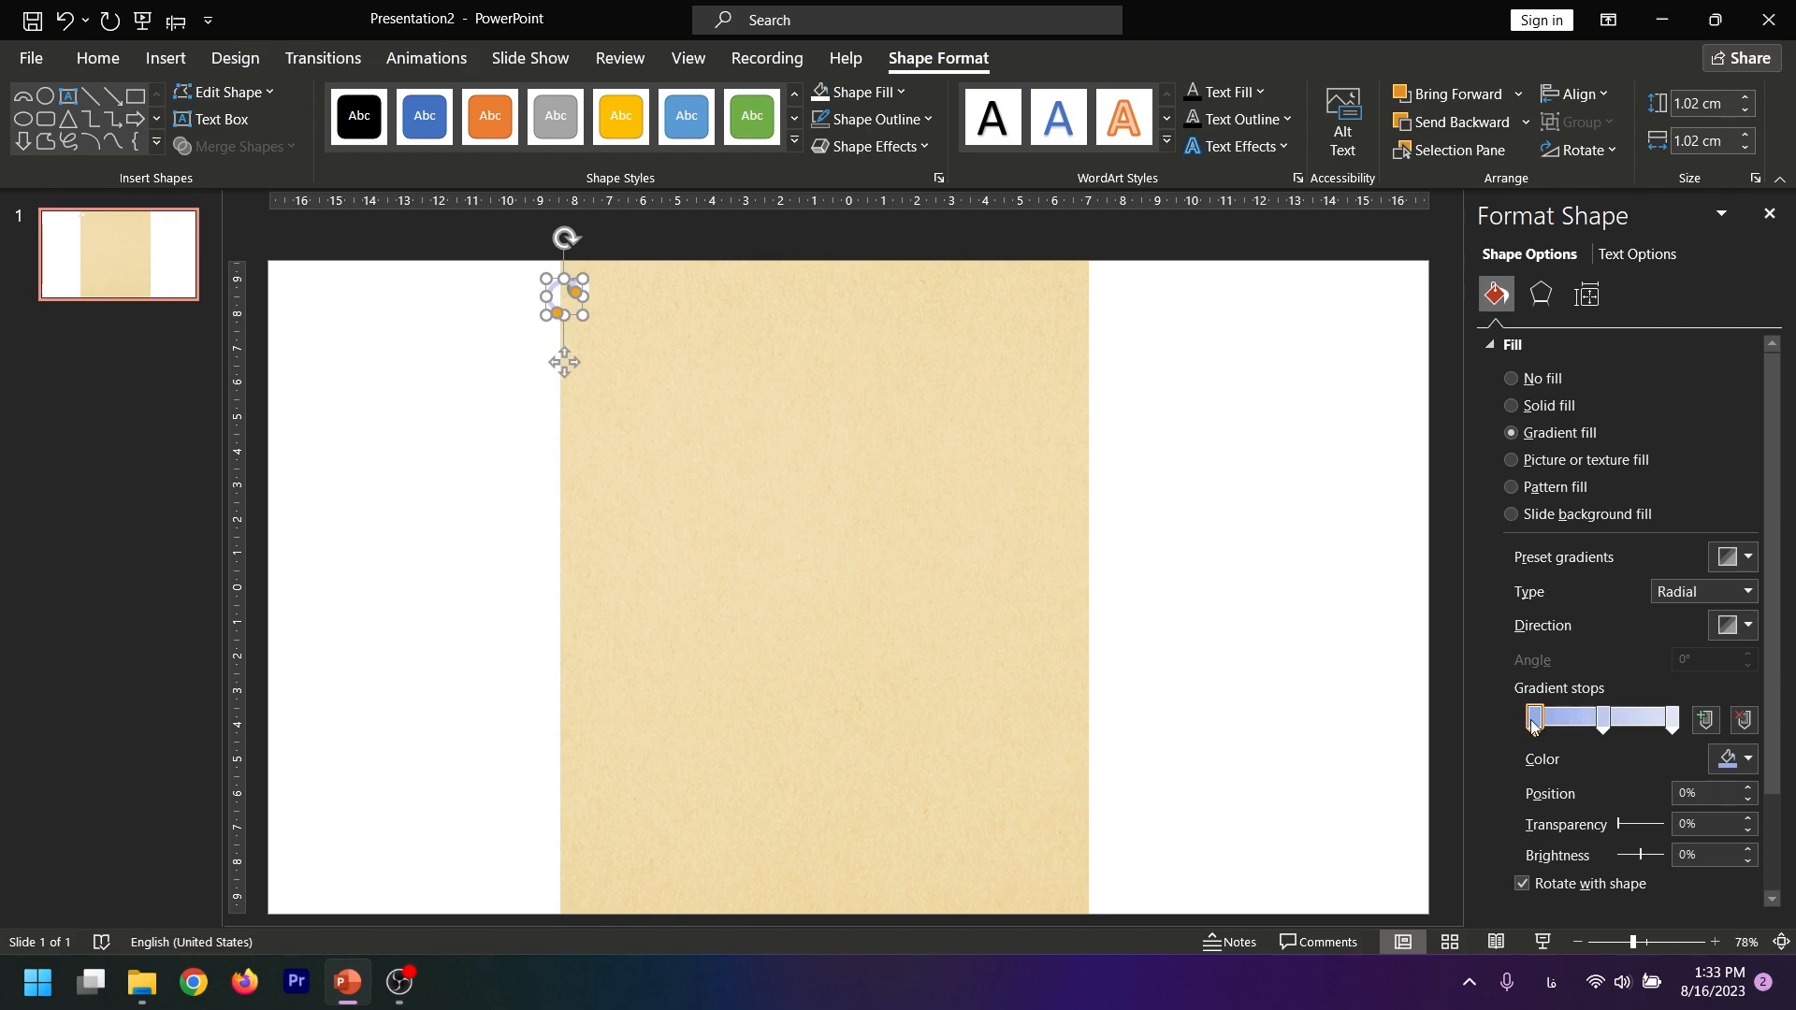
{"action": "left_click", "coordinate": [1732, 758]}
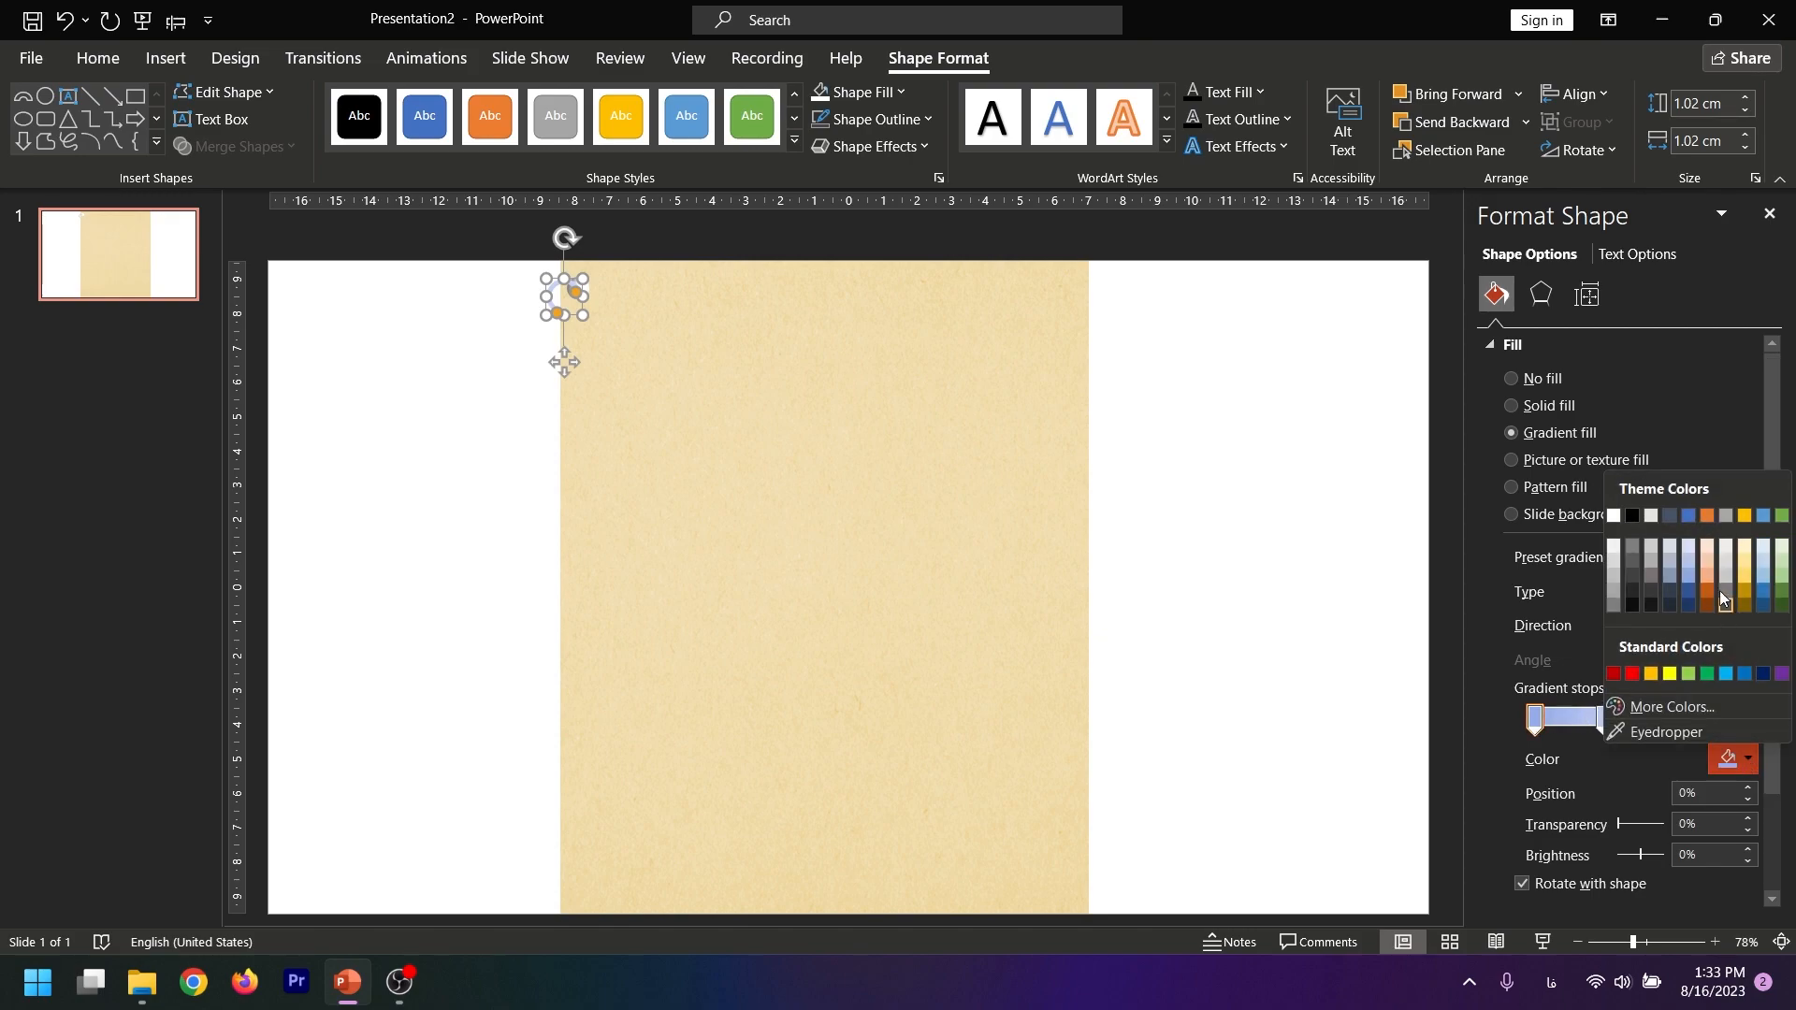
{"action": "left_click", "coordinate": [1648, 562]}
{"action": "left_click", "coordinate": [1603, 719]}
{"action": "left_click", "coordinate": [1672, 719]}
{"action": "left_click", "coordinate": [1733, 758]}
{"action": "left_click", "coordinate": [1618, 509]}
{"action": "left_click", "coordinate": [503, 276]}
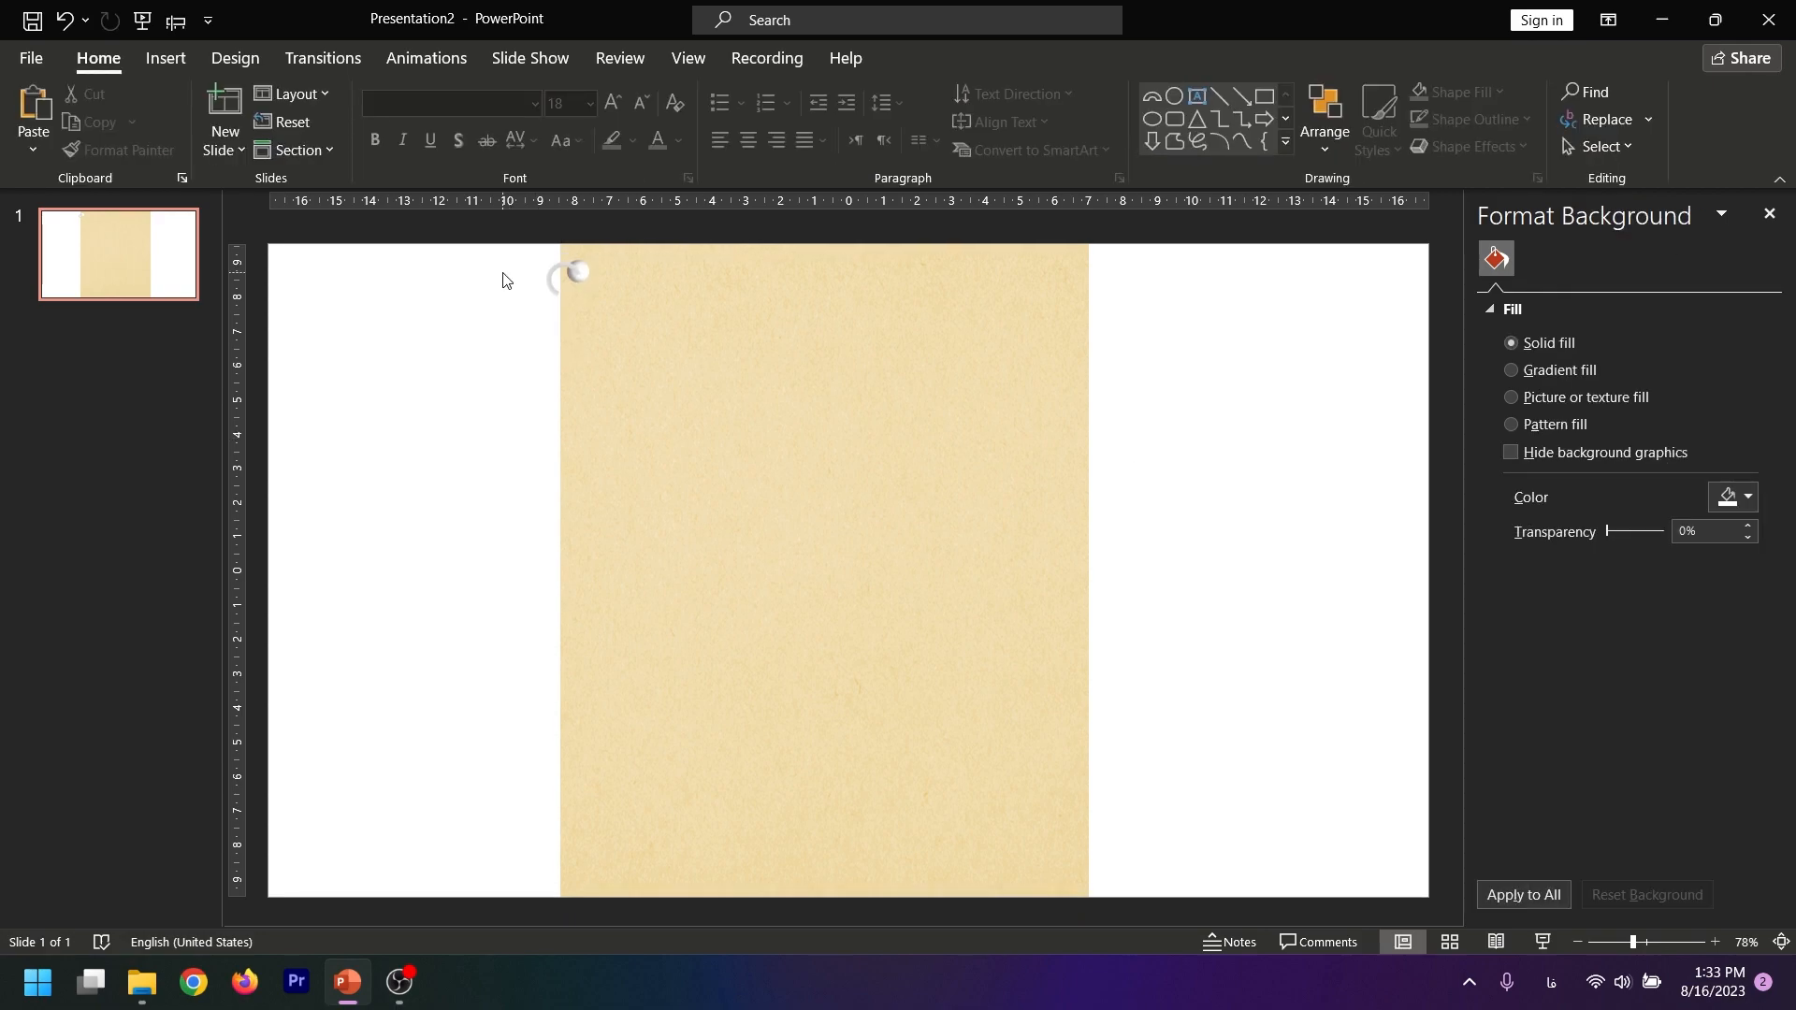
Group the punched hole and its binder ring into one object
{"action": "left_click", "coordinate": [577, 273]}
{"action": "left_click", "coordinate": [553, 296], "text": "shift"}
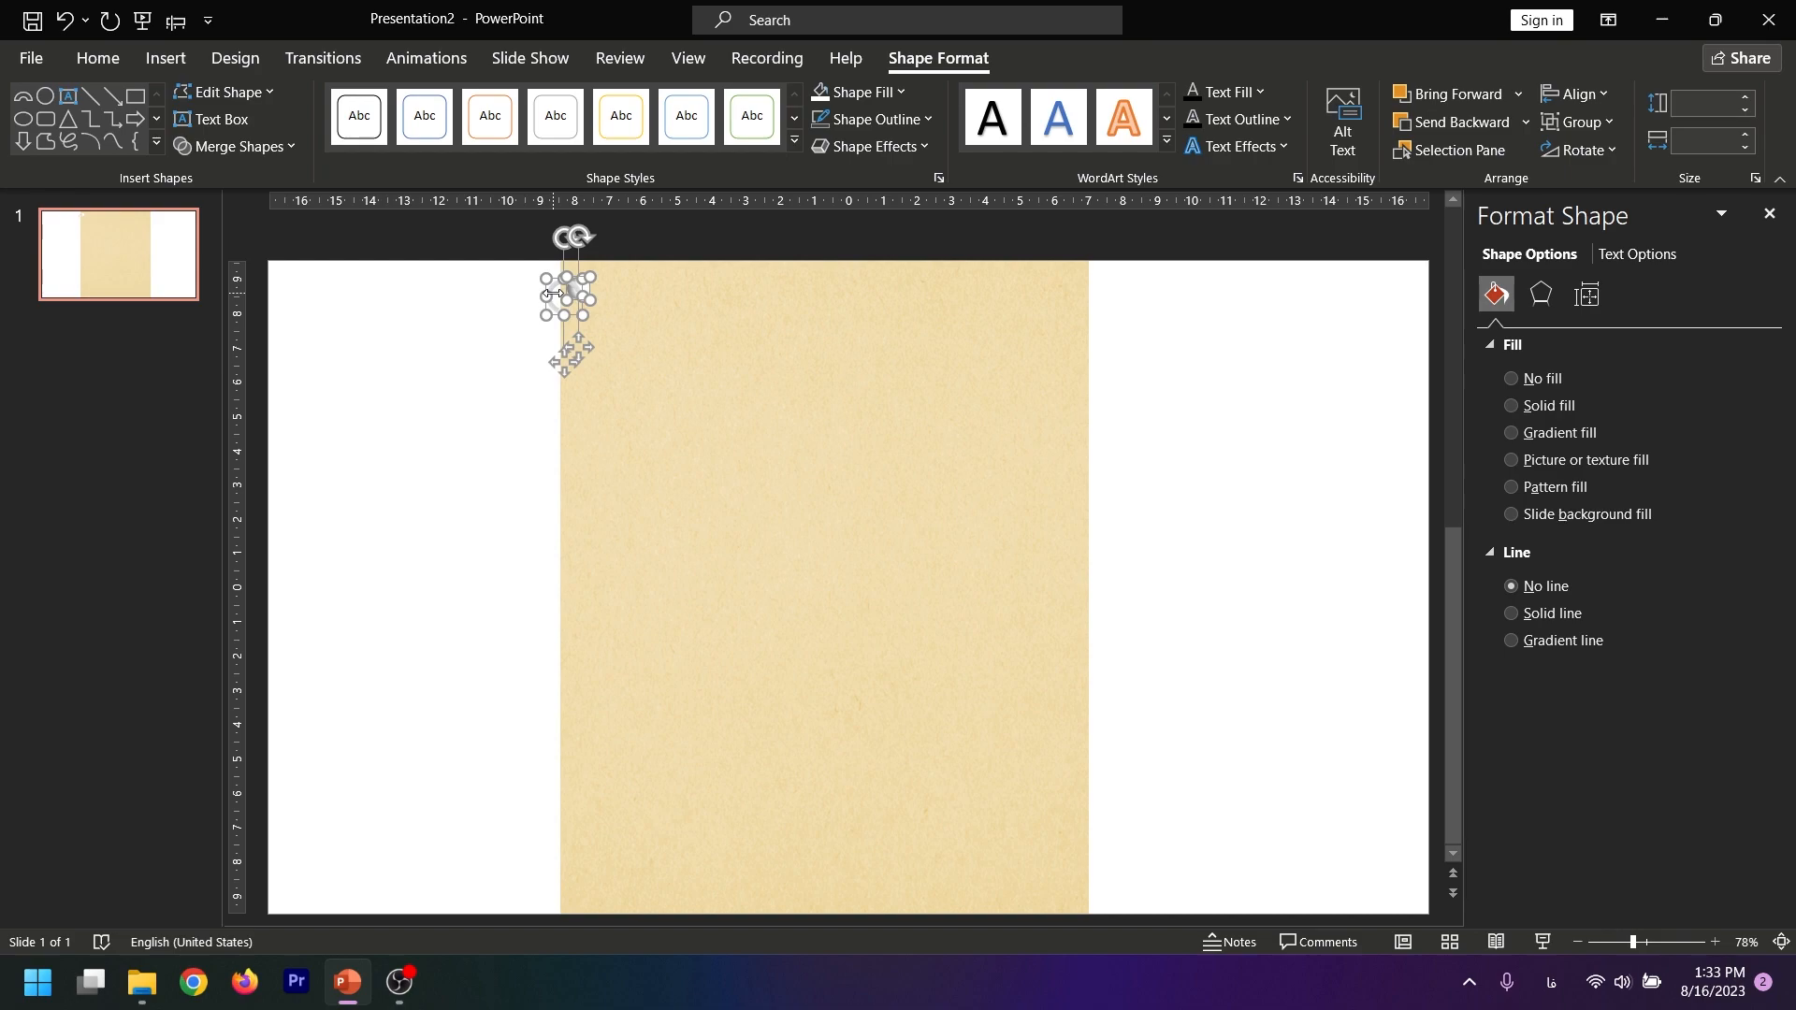
{"action": "key", "text": "ctrl+g"}
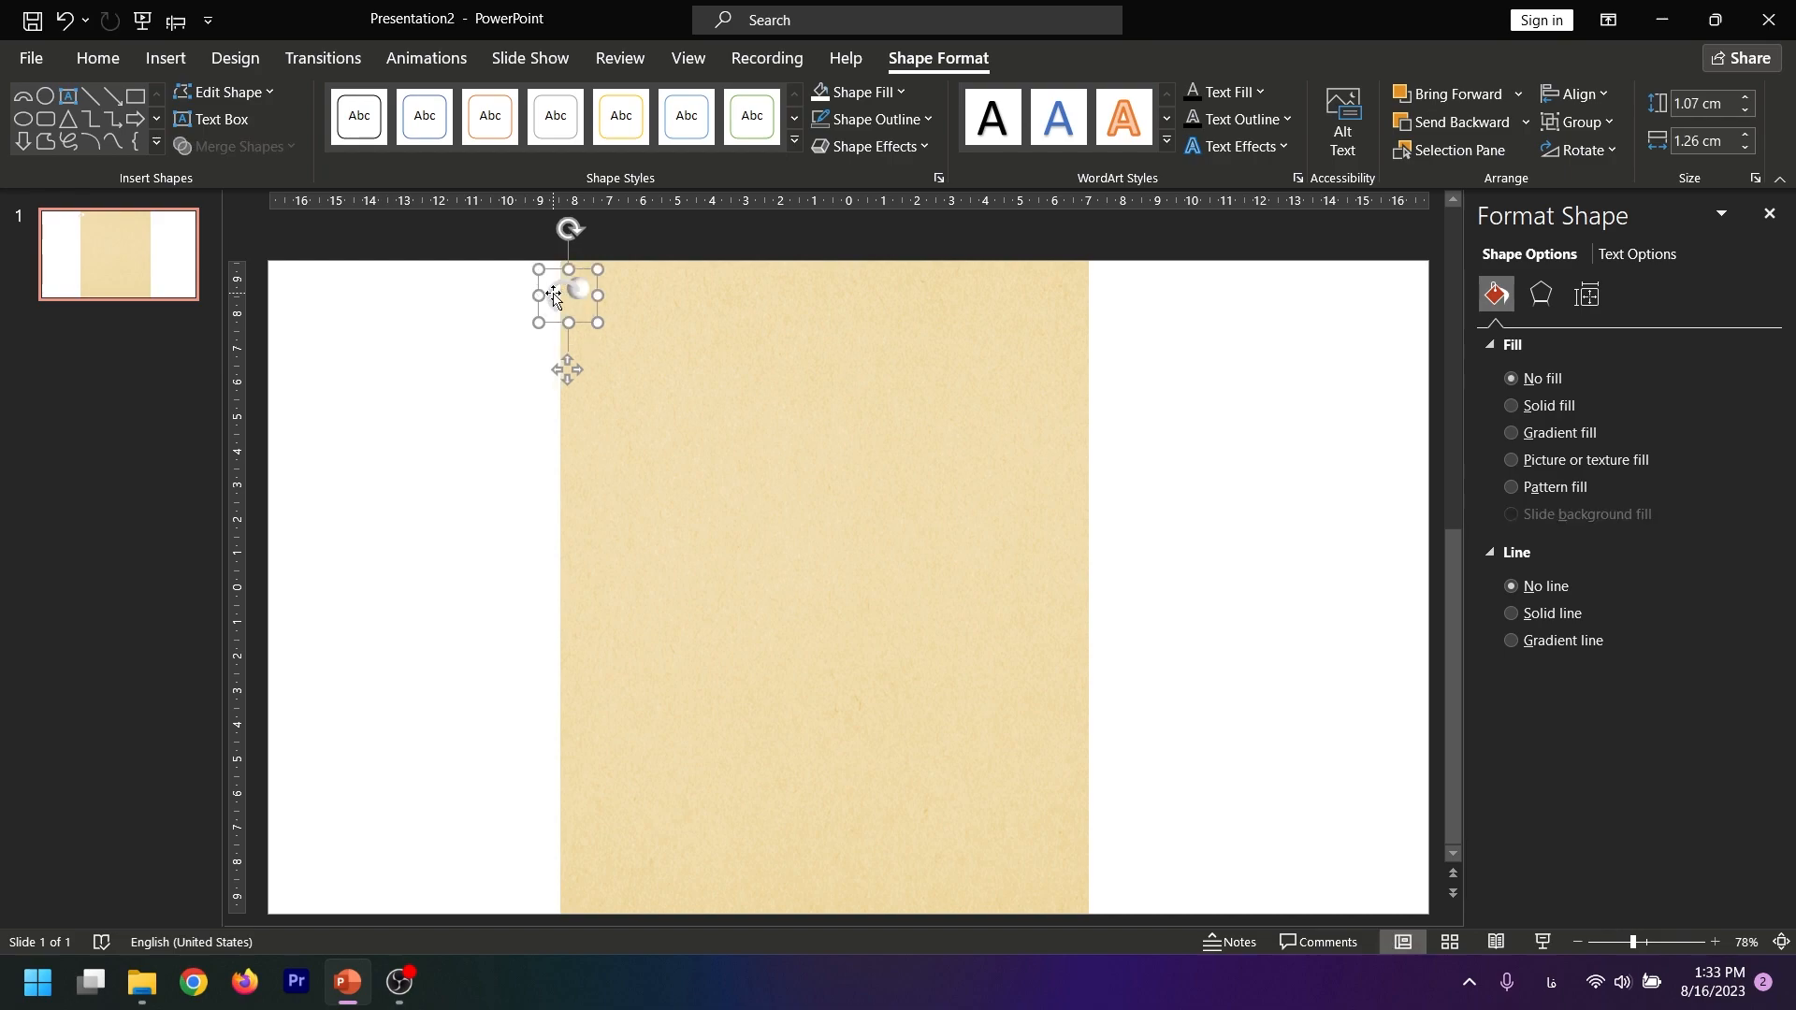
{"action": "left_click", "coordinate": [514, 451]}
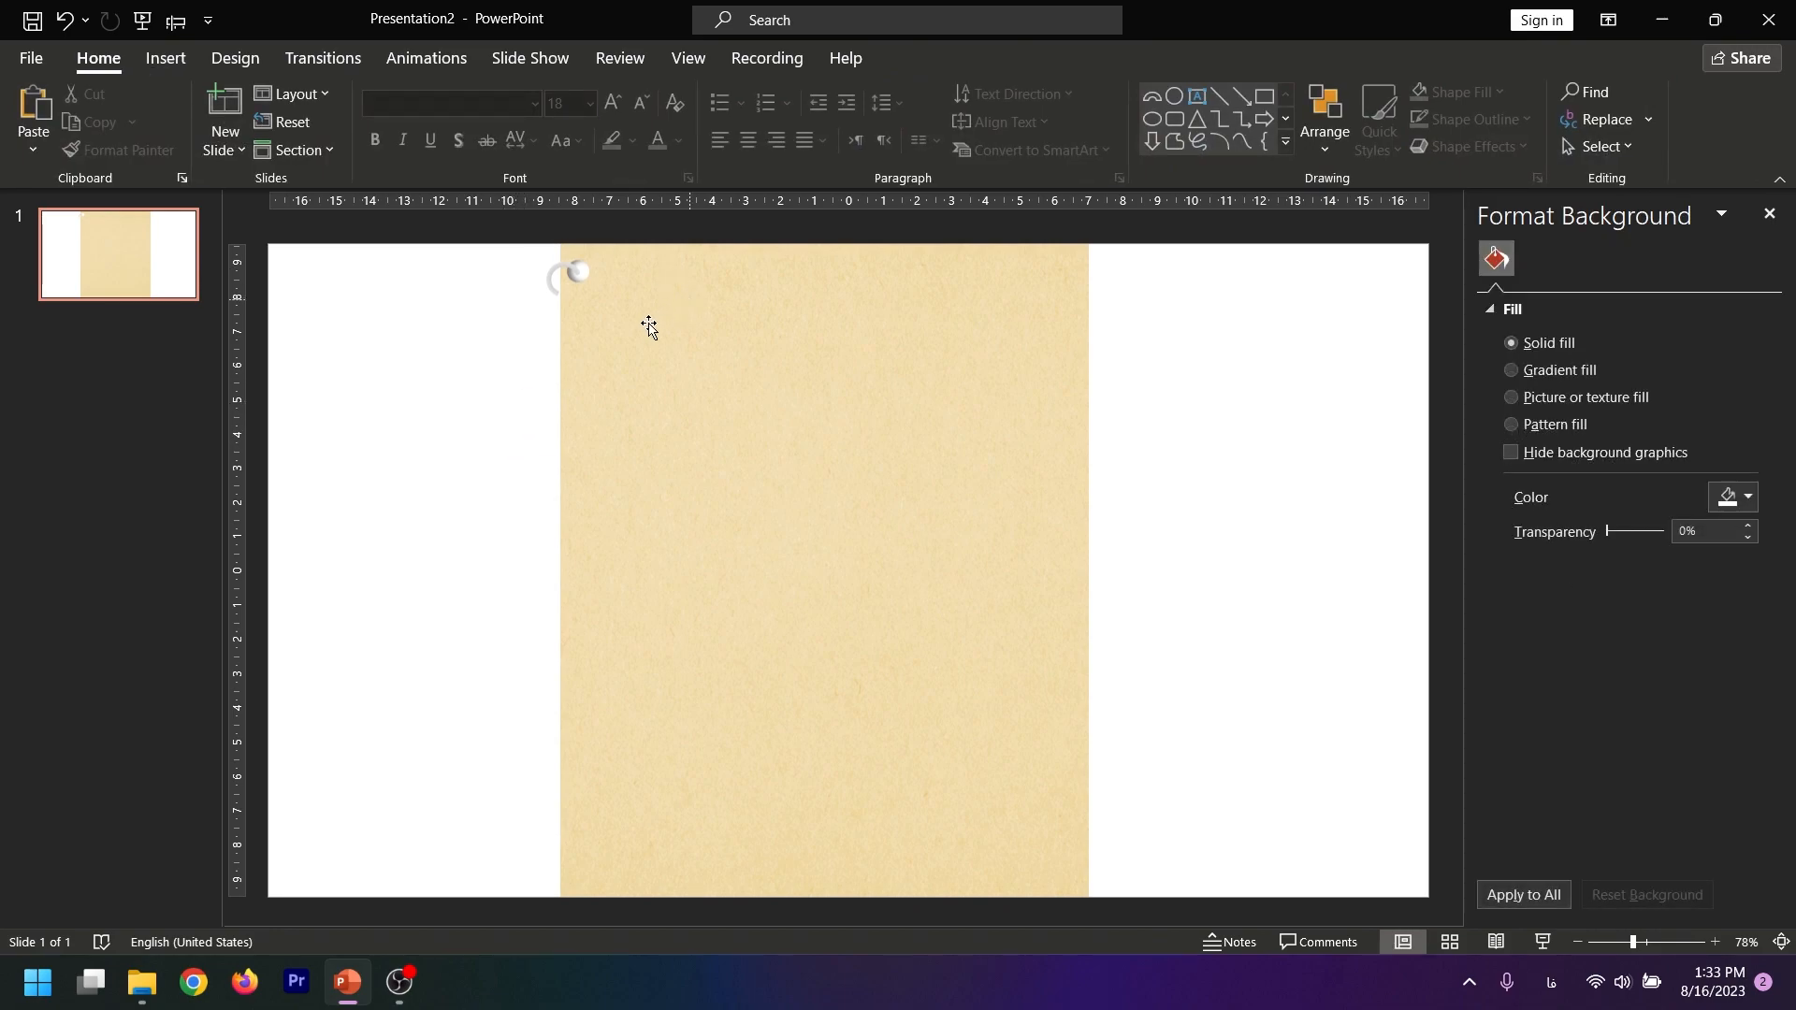
Duplicate the ring-and-hole group repeatedly and stack the copies evenly down the paper's left edge
{"action": "left_click", "coordinate": [574, 278]}
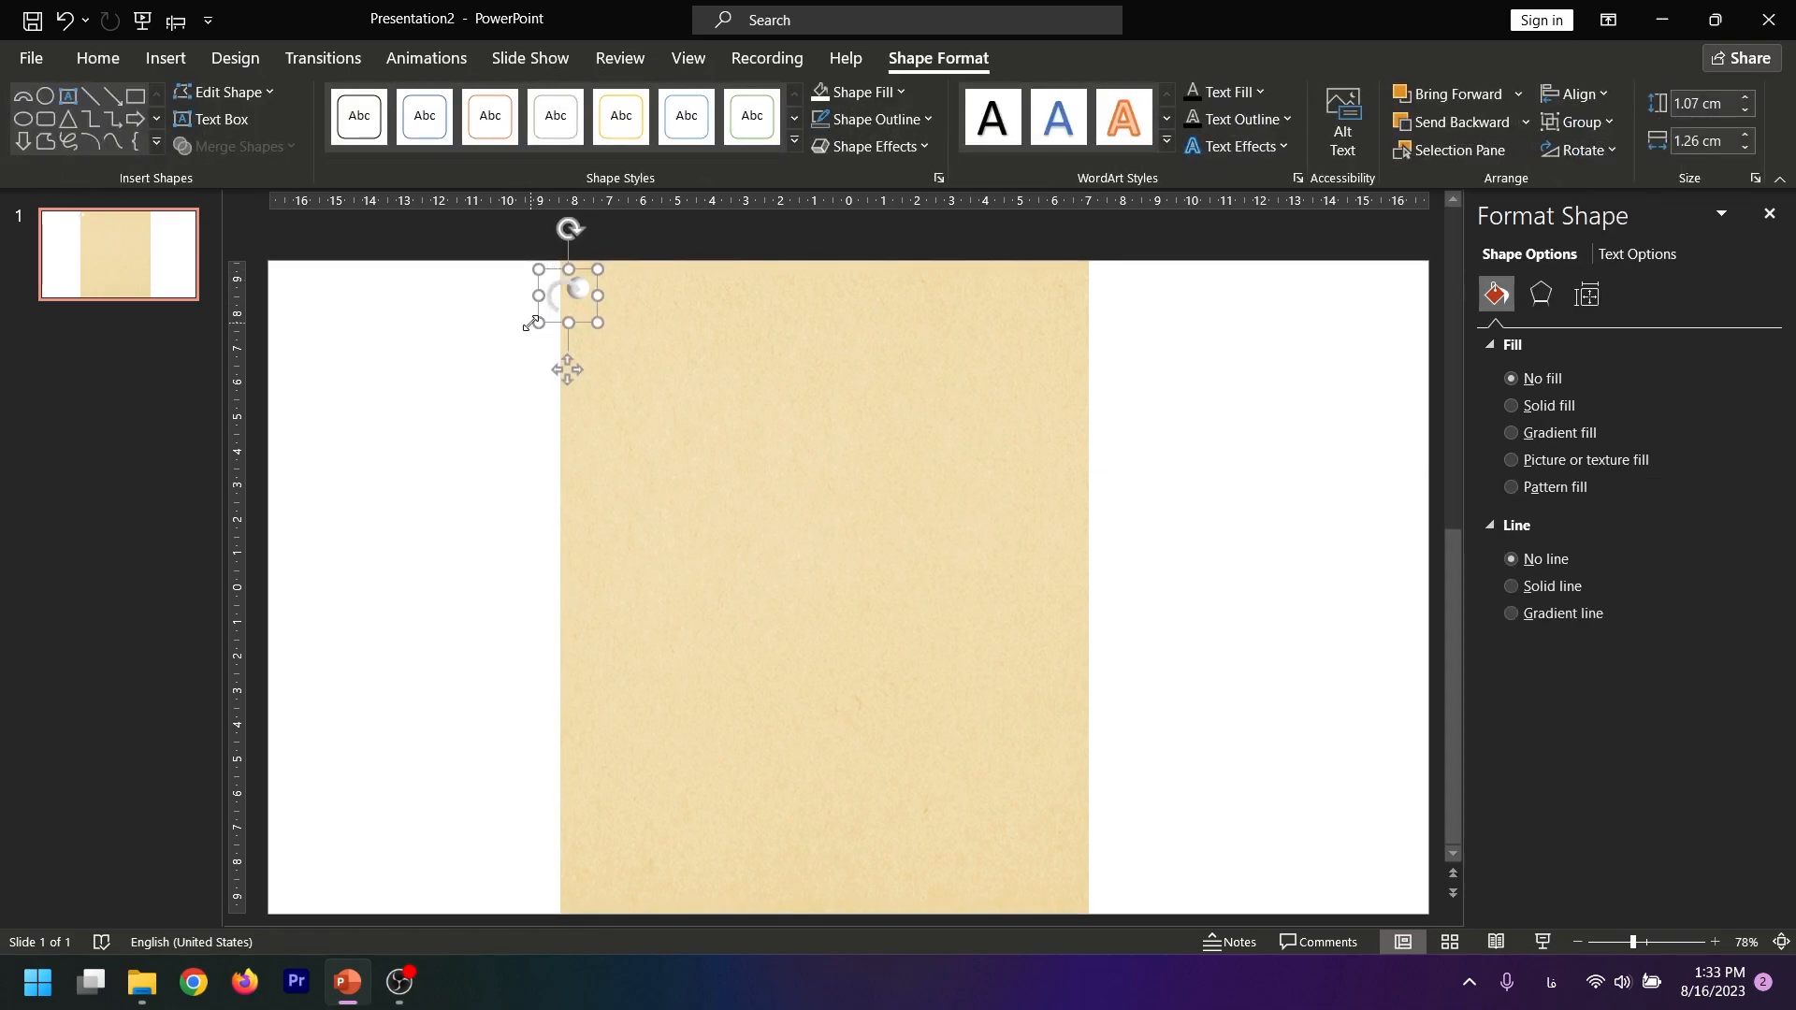
{"action": "key", "text": "ctrl+v"}
{"action": "mouse_move", "coordinate": [569, 295]}
{"action": "left_mouse_down"}
{"action": "mouse_move", "coordinate": [541, 312]}
{"action": "mouse_move", "coordinate": [552, 301]}
{"action": "left_mouse_up"}
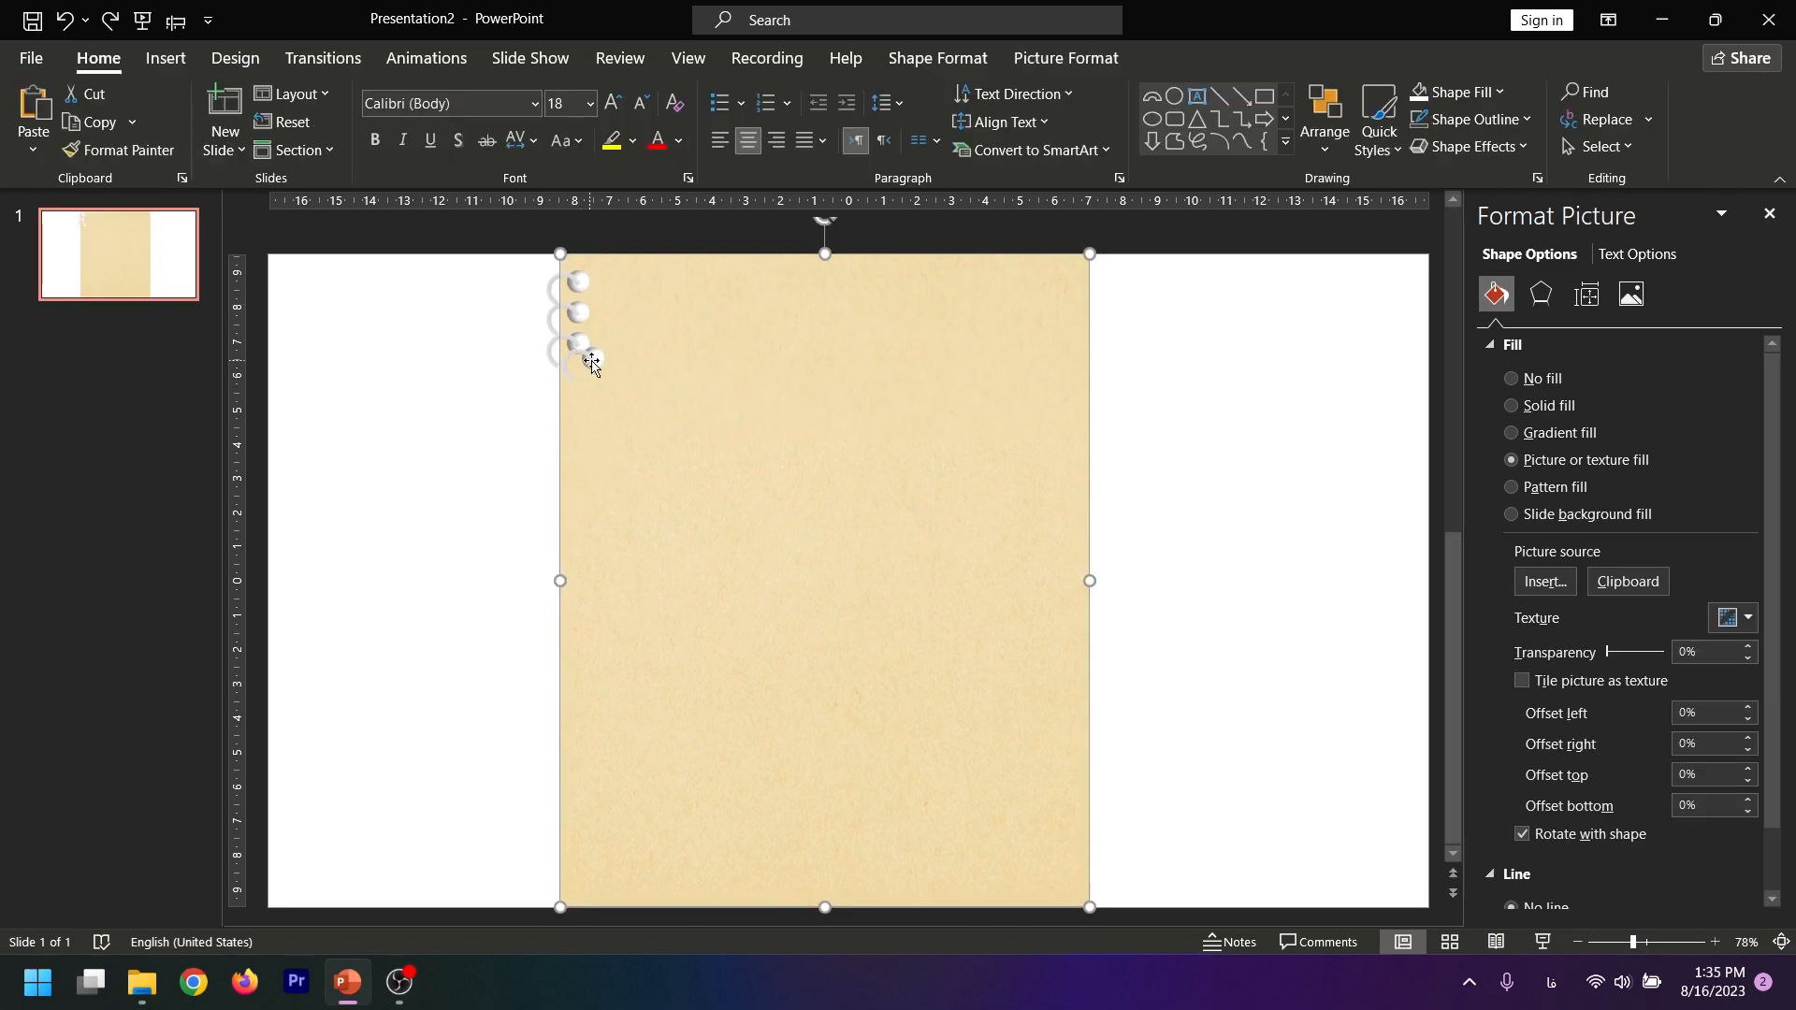
{"action": "left_click_drag", "start_coordinate": [580, 350], "coordinate": [572, 452]}
{"action": "key", "text": "ctrl+v"}
{"action": "key", "text": "ctrl+v"}
{"action": "key", "text": "ctrl+v"}
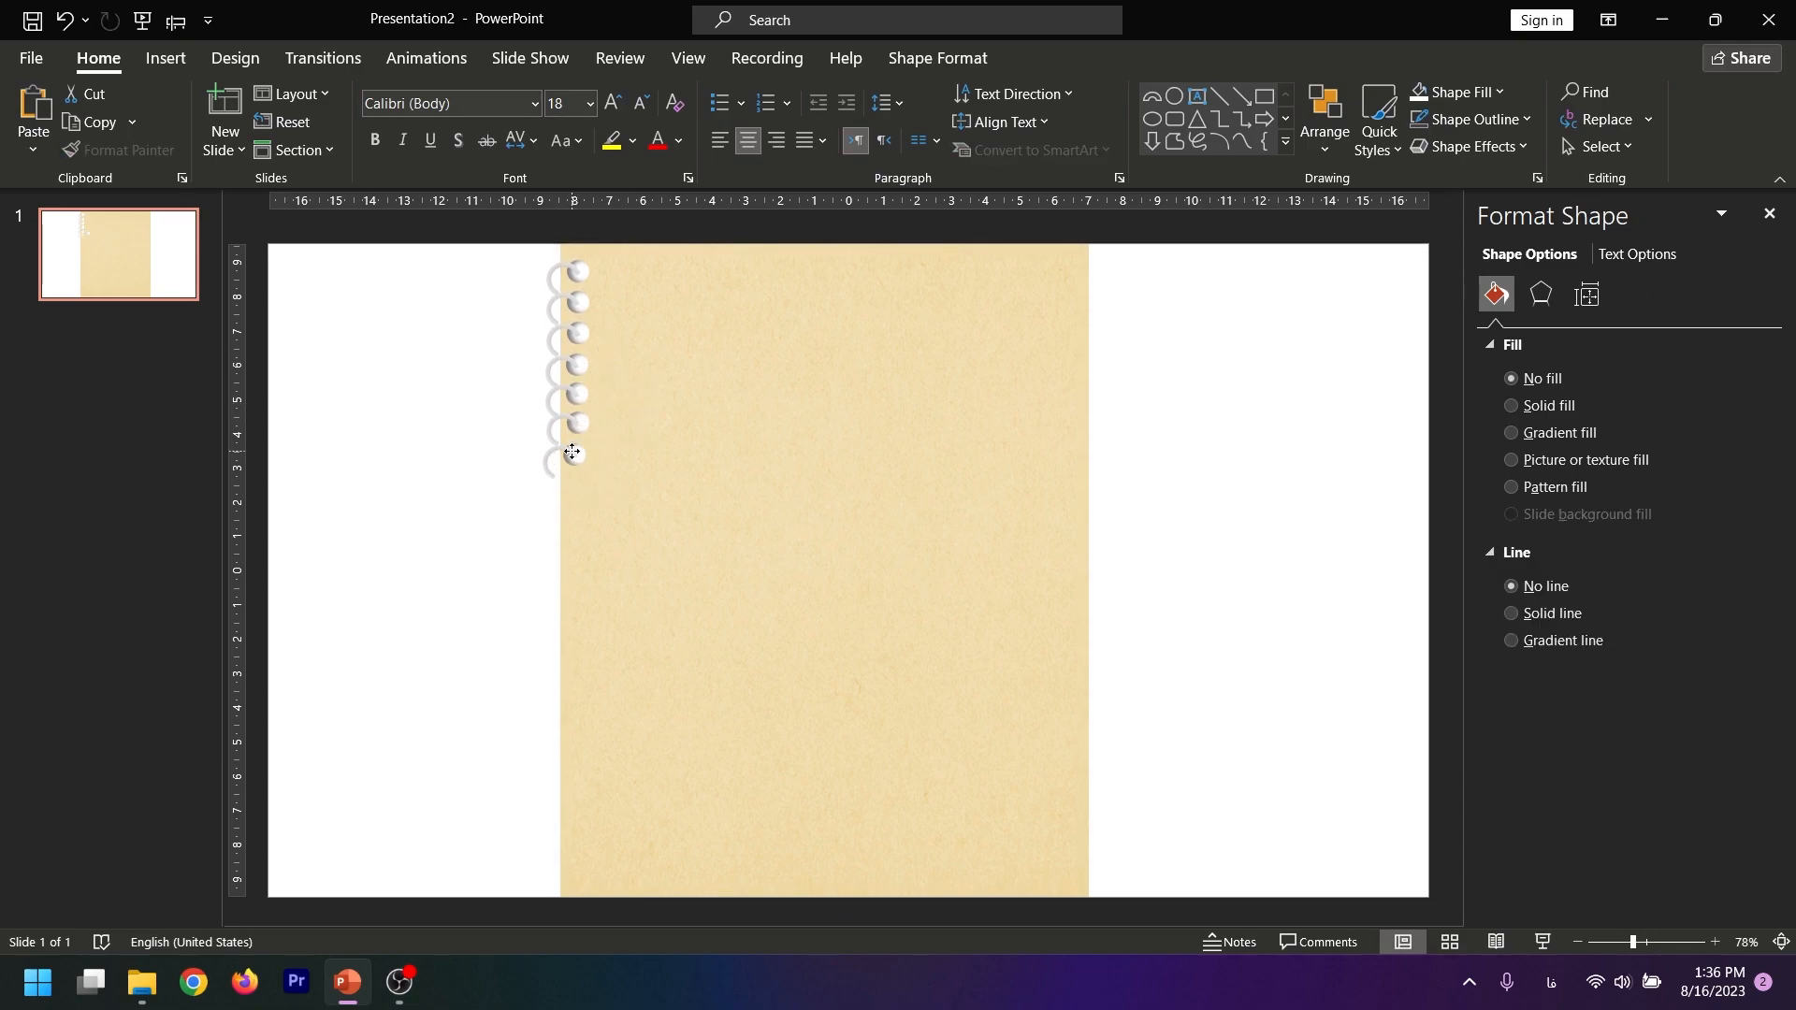
{"action": "left_click", "coordinate": [514, 525]}
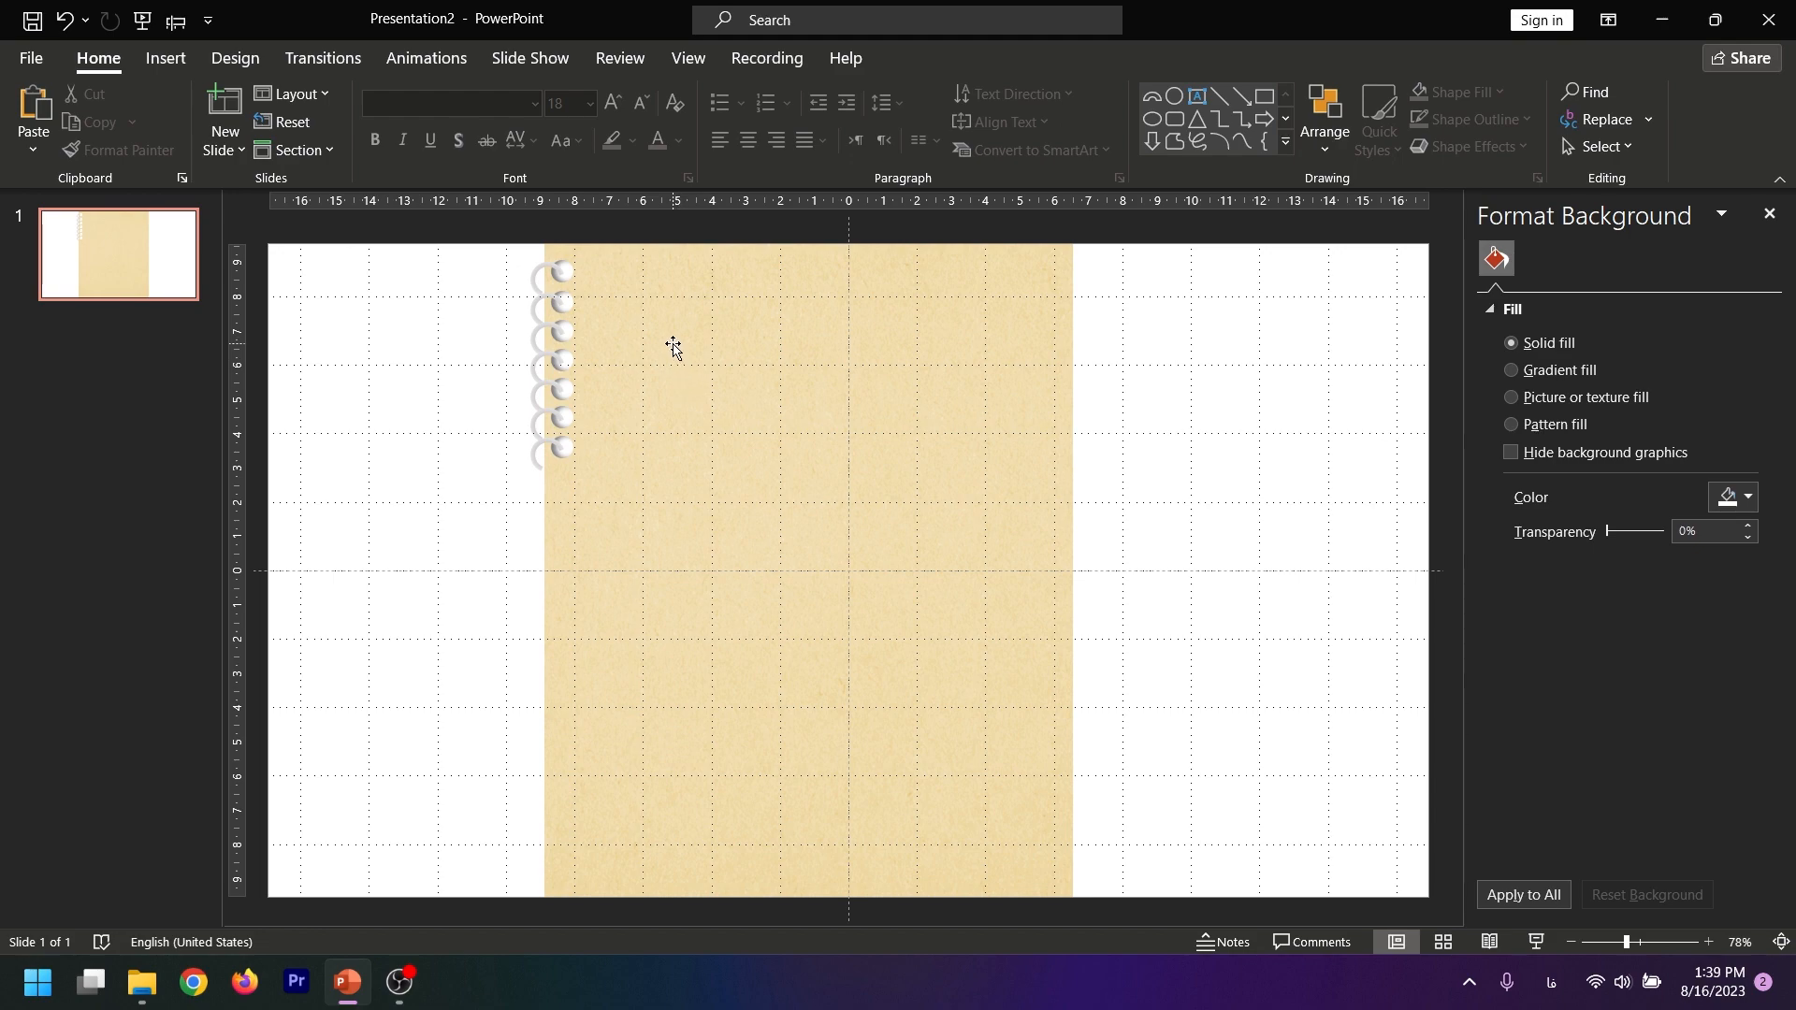
{"action": "left_click", "coordinate": [690, 59]}
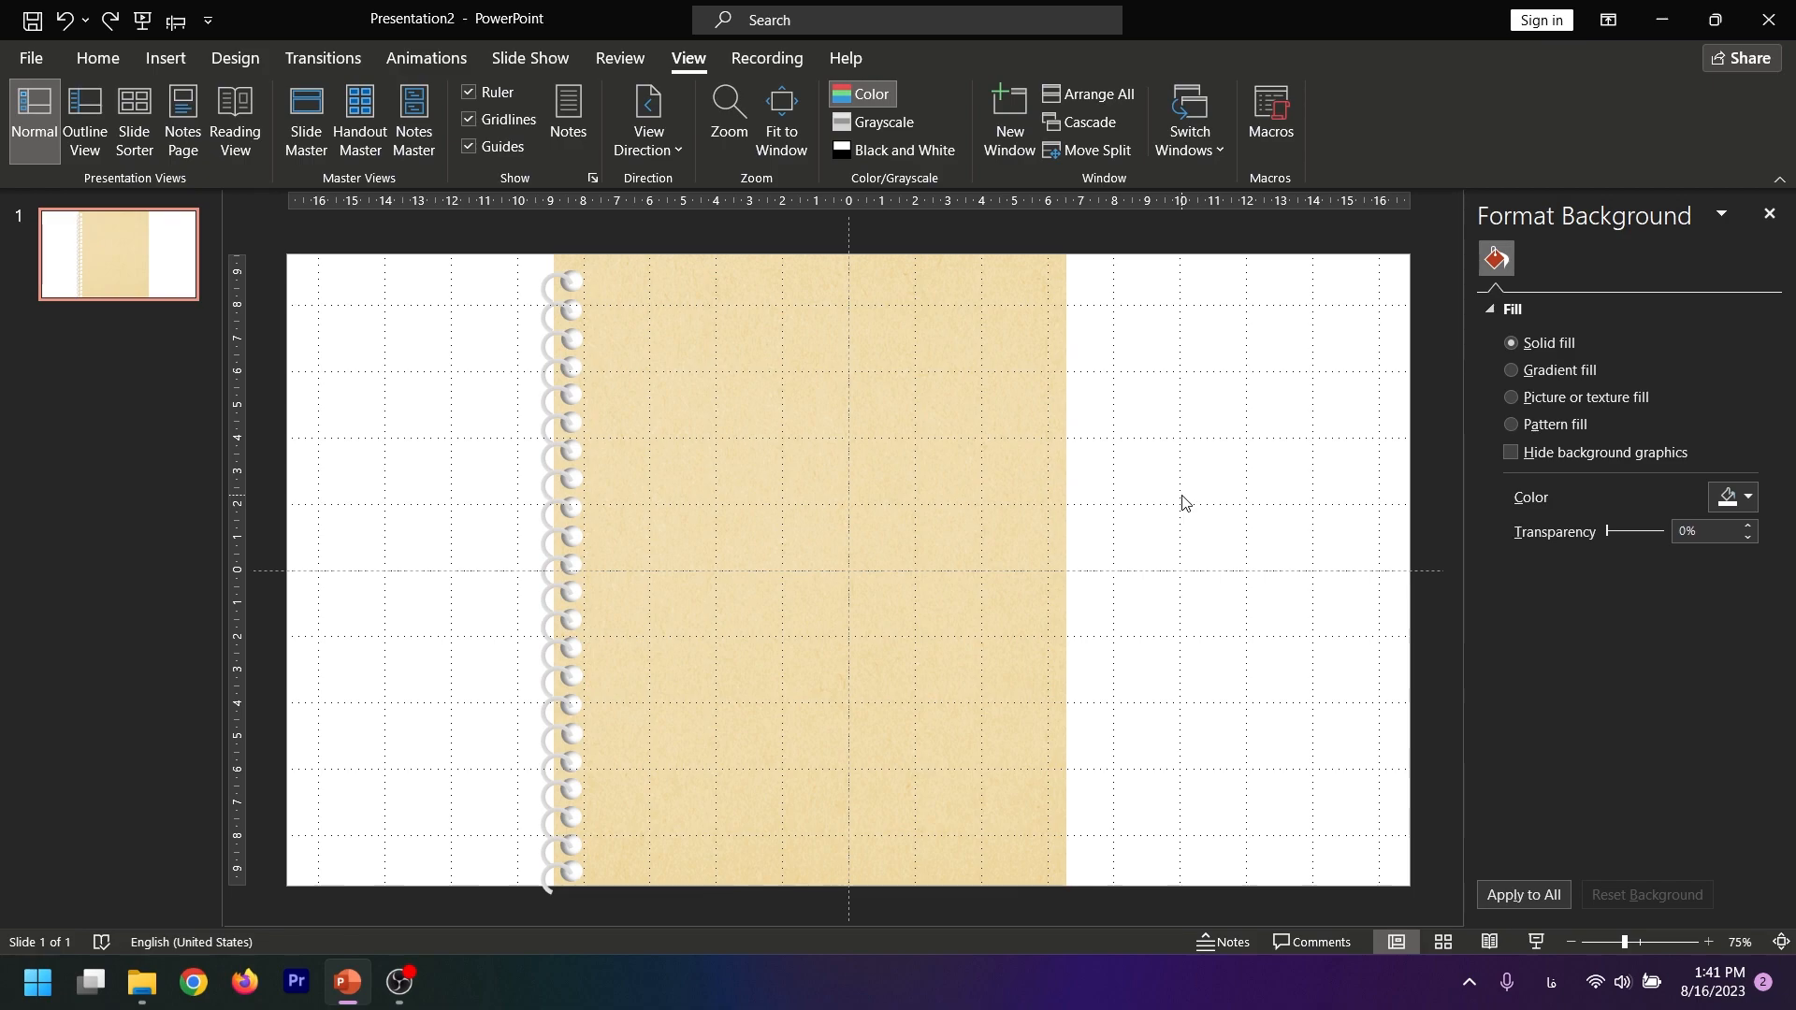
Paste the skyscraper picture onto the notebook page and center it on the paper
{"action": "key", "text": "alt+shift"}
{"action": "left_click", "coordinate": [988, 484]}
{"action": "right_click", "coordinate": [996, 345]}
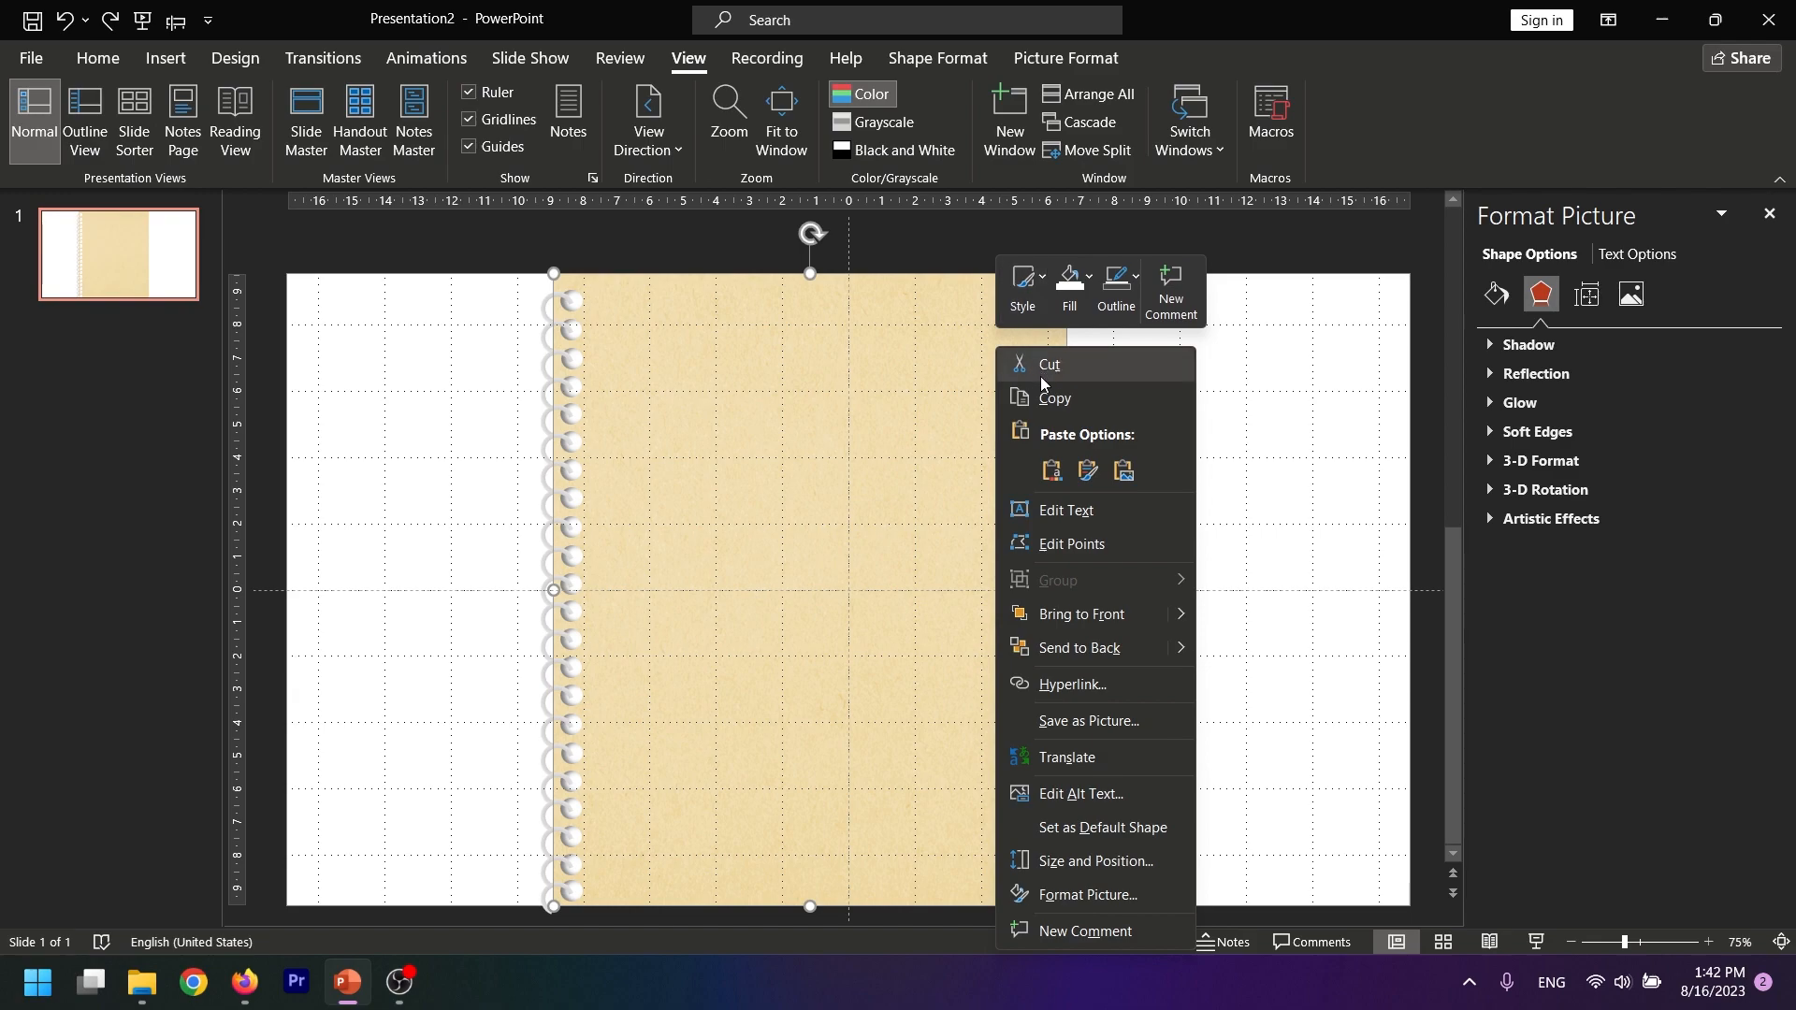
{"action": "left_click", "coordinate": [1052, 469]}
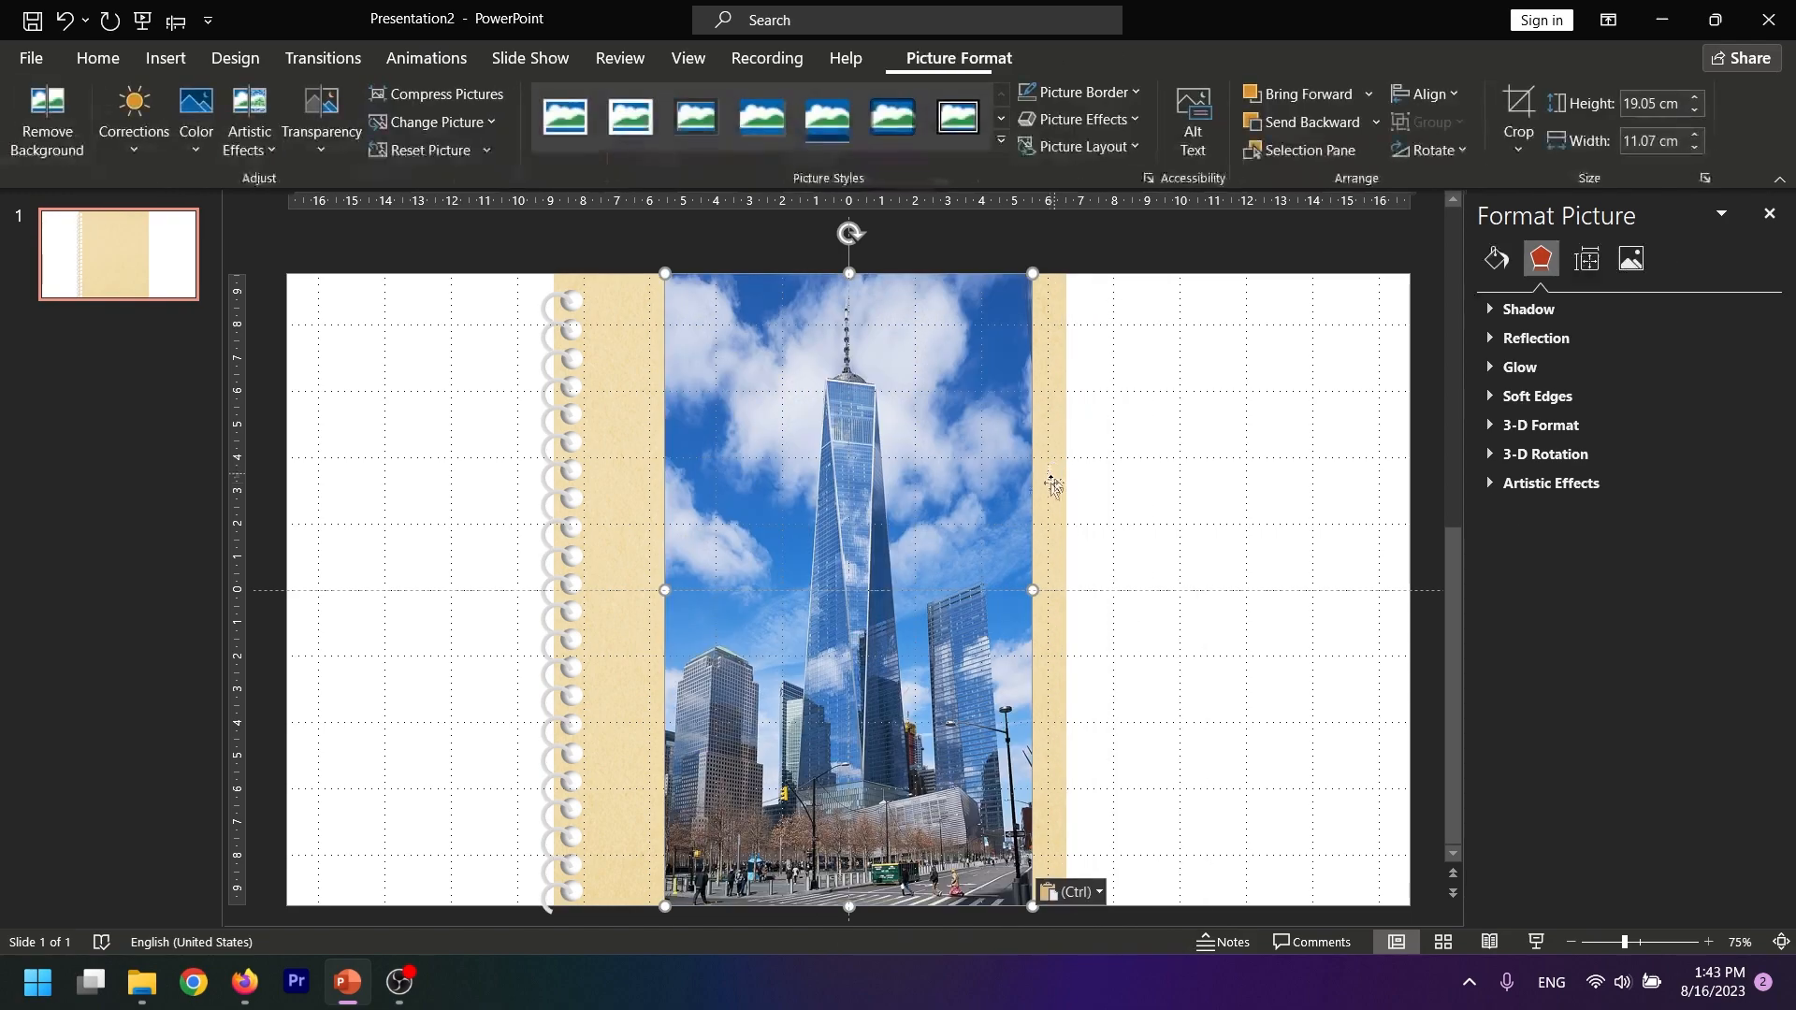
{"action": "left_click_drag", "start_coordinate": [873, 583], "coordinate": [849, 567]}
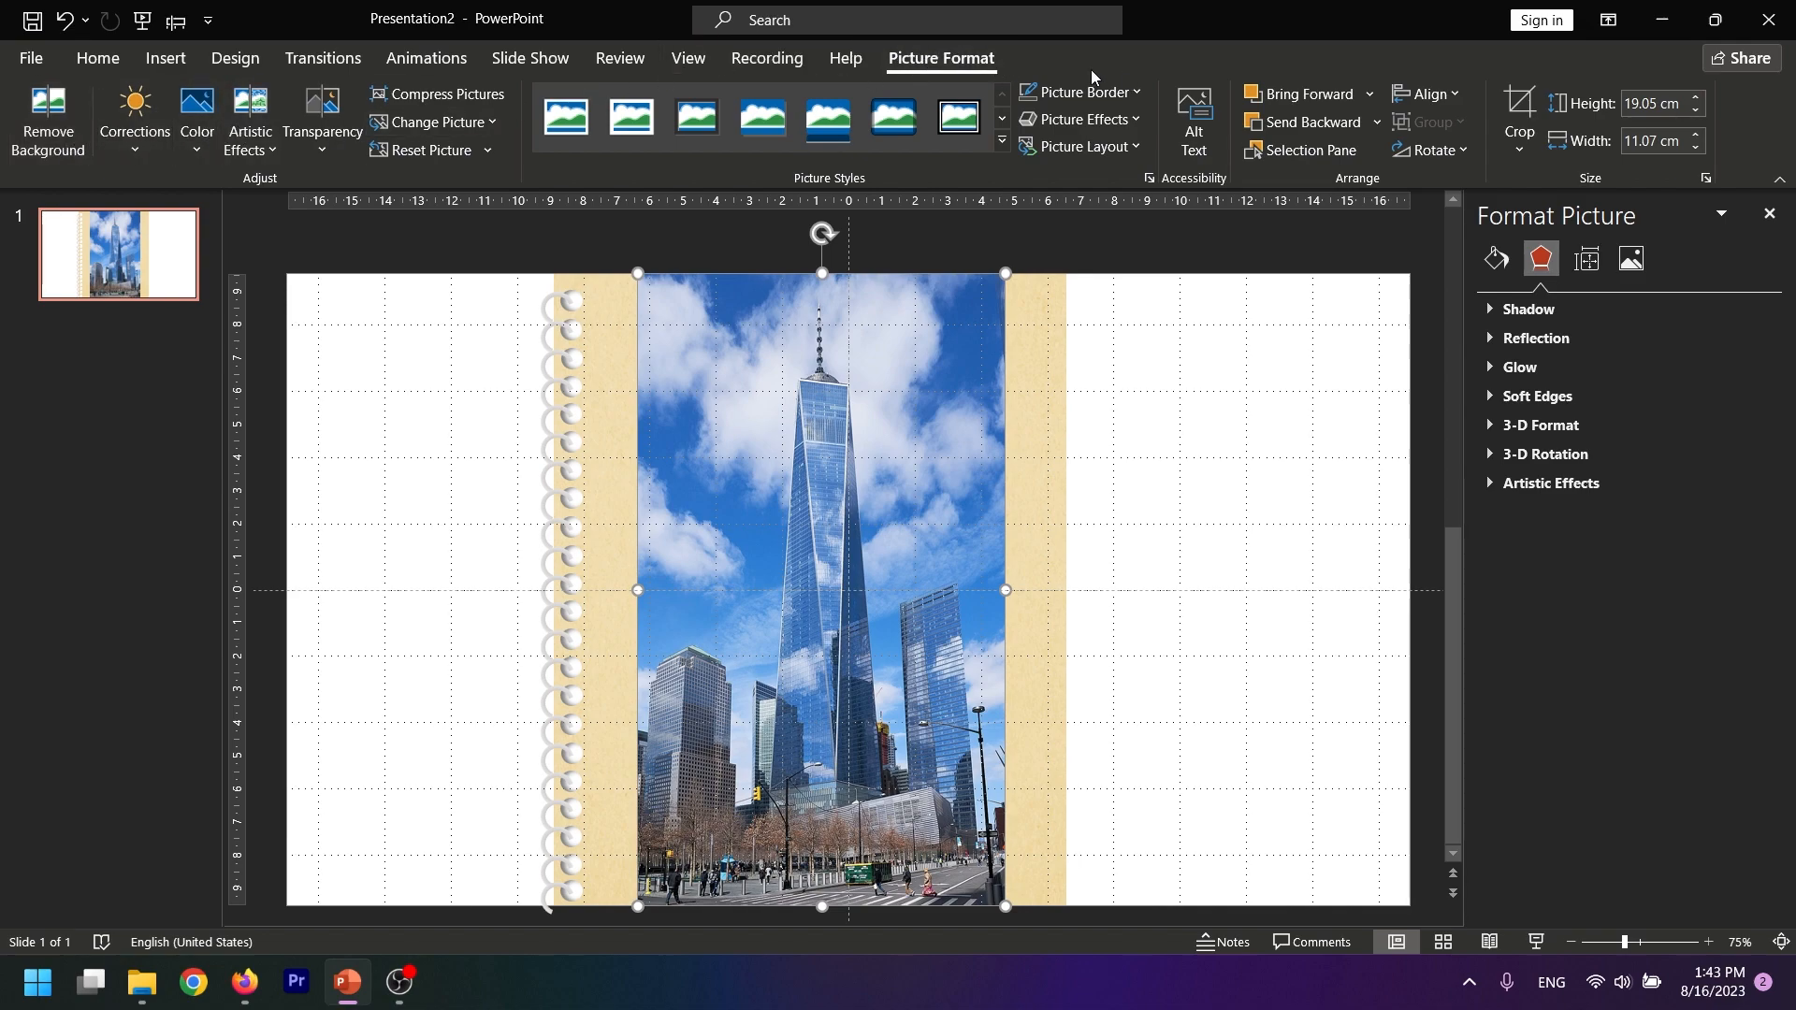
Fade the skyscraper picture with the fifth transparency preset so the paper texture shows through
{"action": "left_click", "coordinate": [319, 134]}
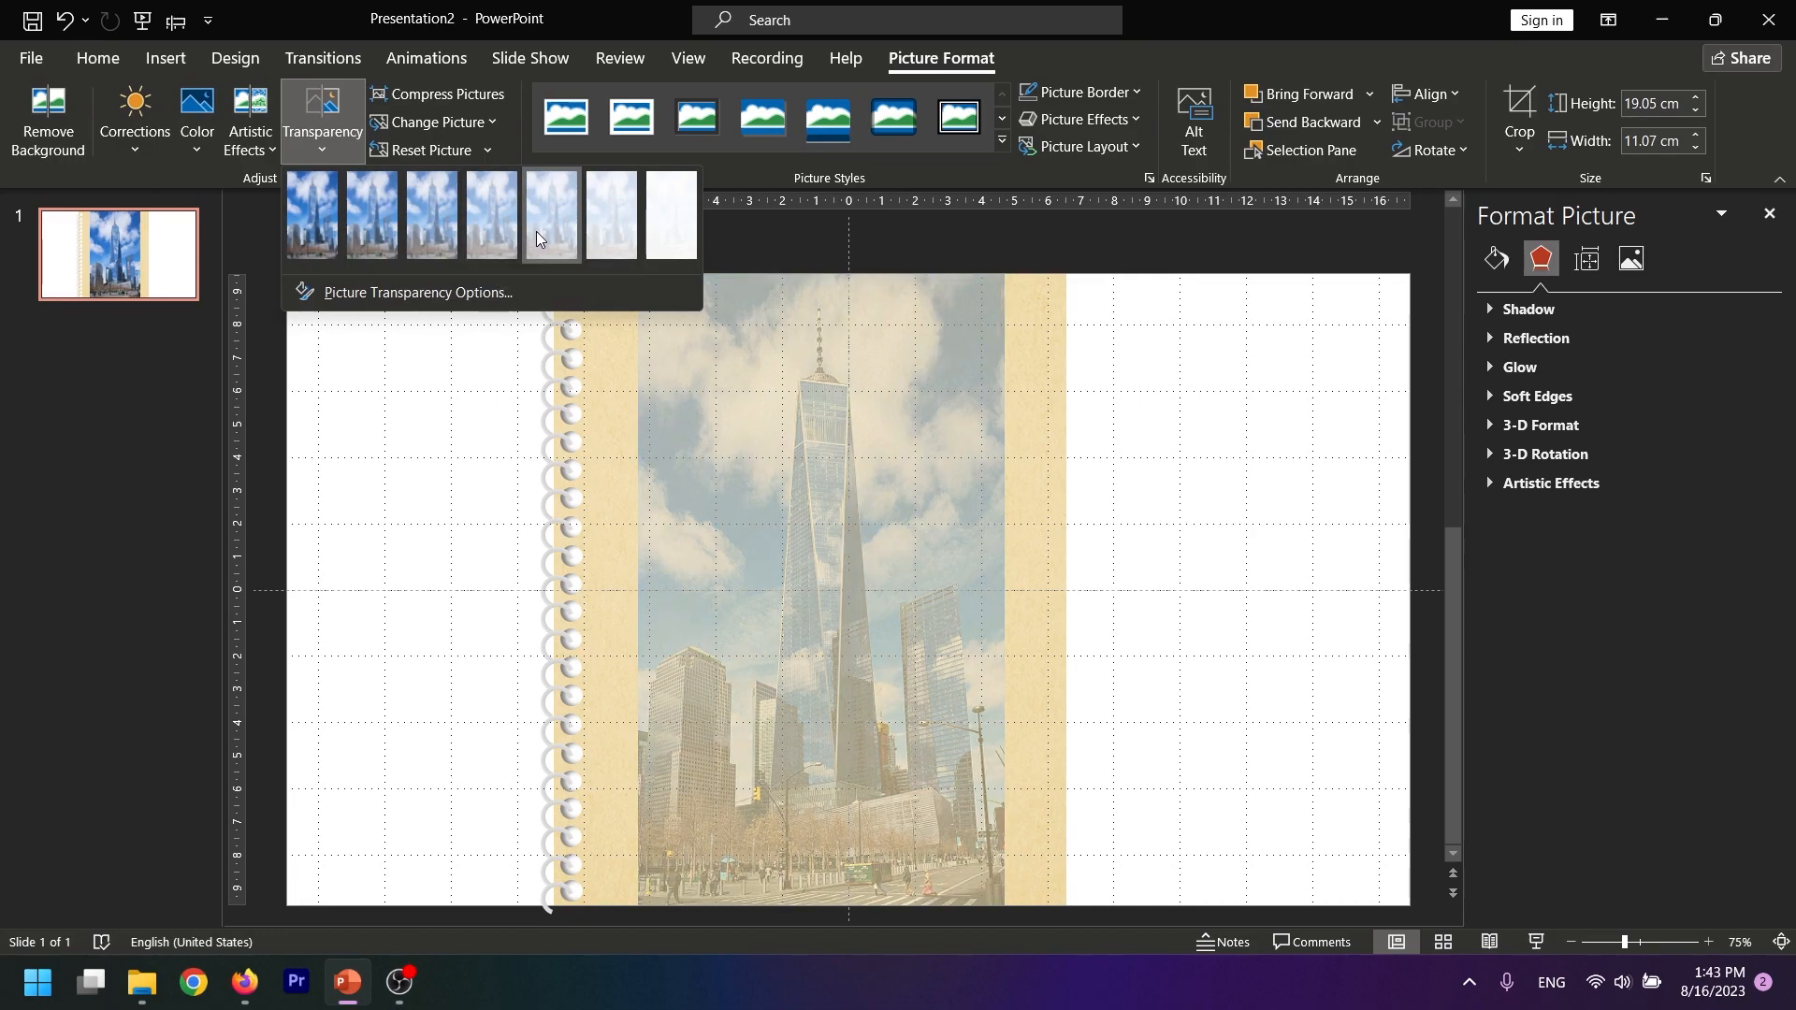
{"action": "left_click", "coordinate": [536, 232]}
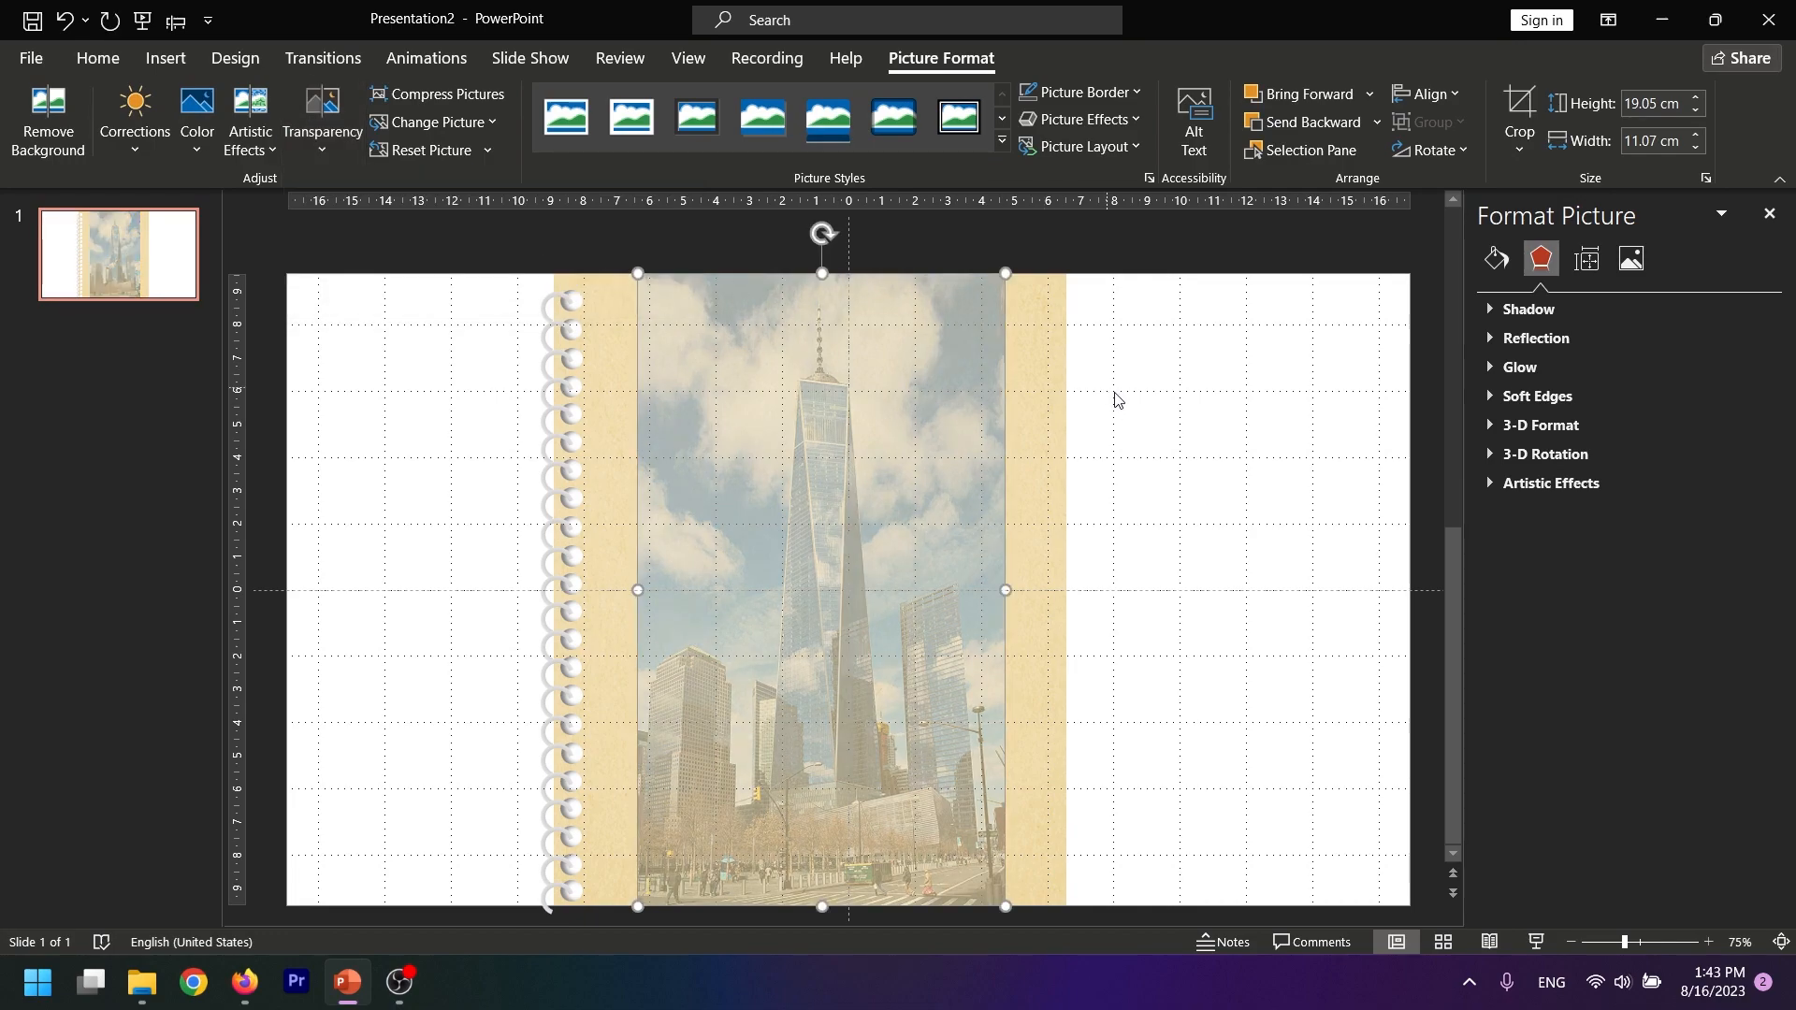
{"action": "left_click", "coordinate": [1128, 432]}
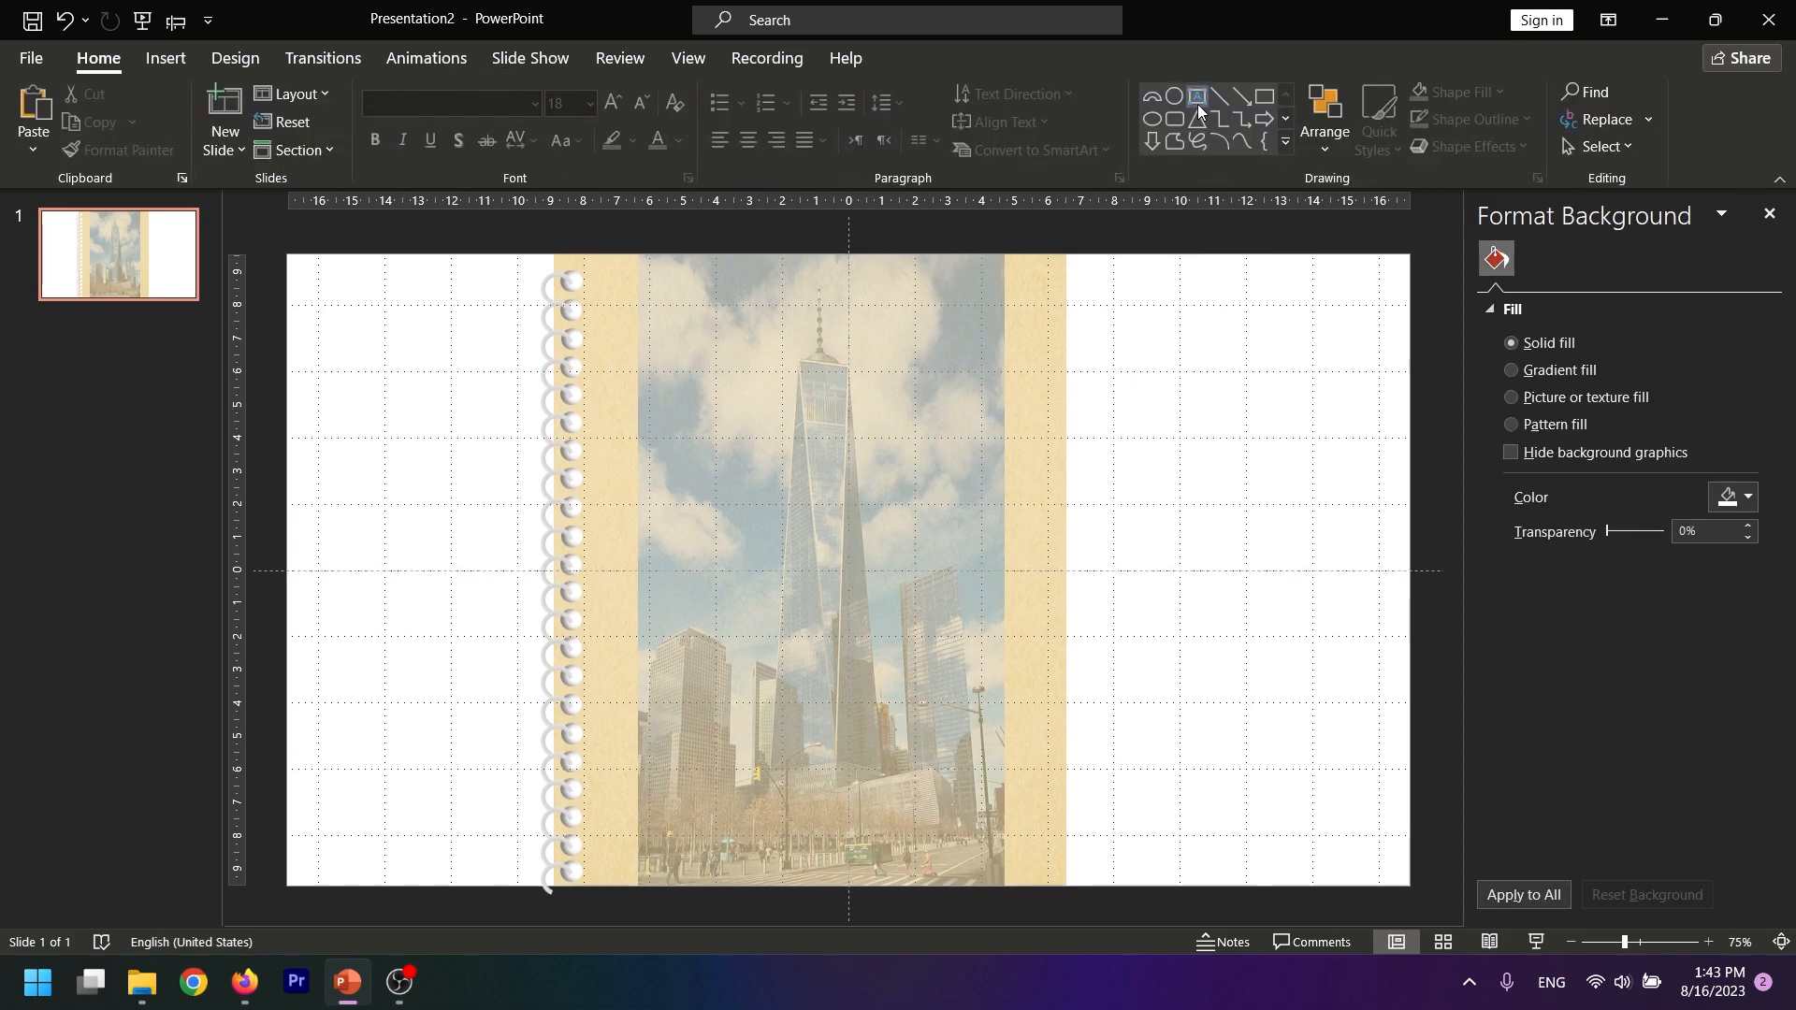
Add a text box over the upper part of the picture with the title "FAMOUS HIGH RISES IN U.S"
{"action": "left_click", "coordinate": [1199, 105]}
{"action": "mouse_move", "coordinate": [700, 371]}
{"action": "left_mouse_down"}
{"action": "mouse_move", "coordinate": [751, 451]}
{"action": "mouse_move", "coordinate": [983, 559]}
{"action": "left_mouse_up"}
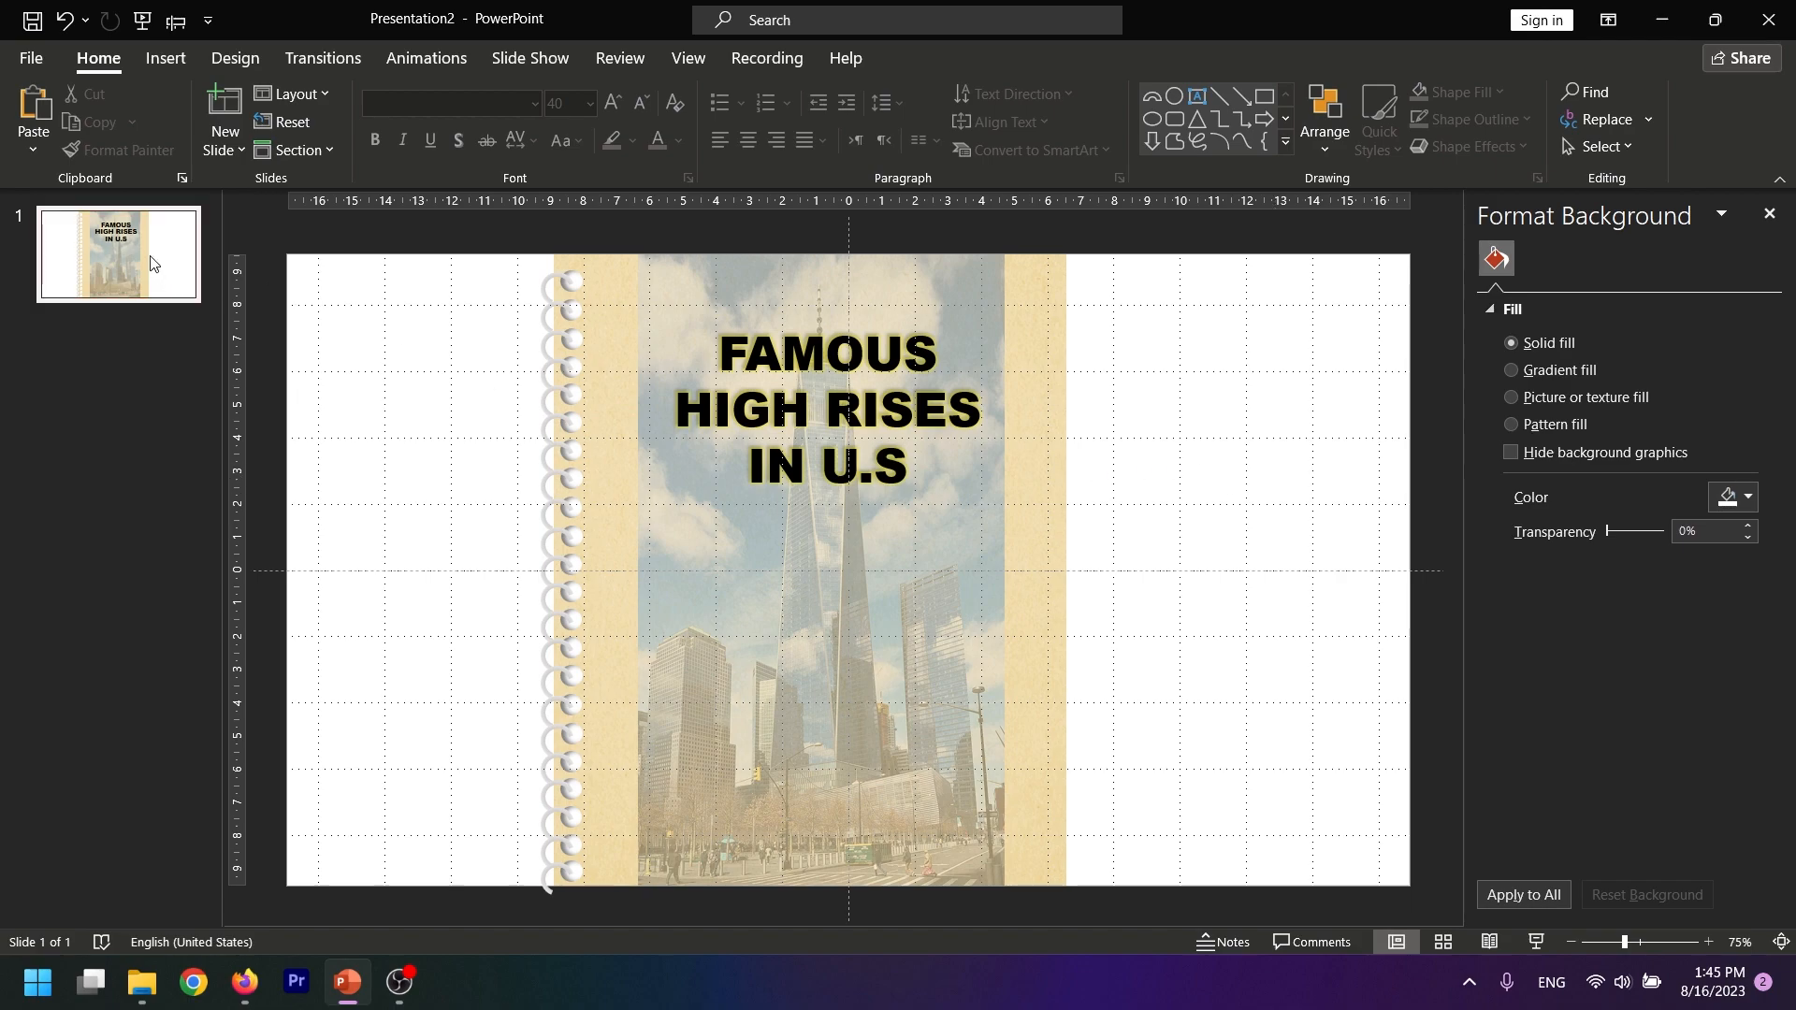
Duplicate the cover slide and delete the title and the skyscraper picture from the copy
{"action": "right_click", "coordinate": [122, 289]}
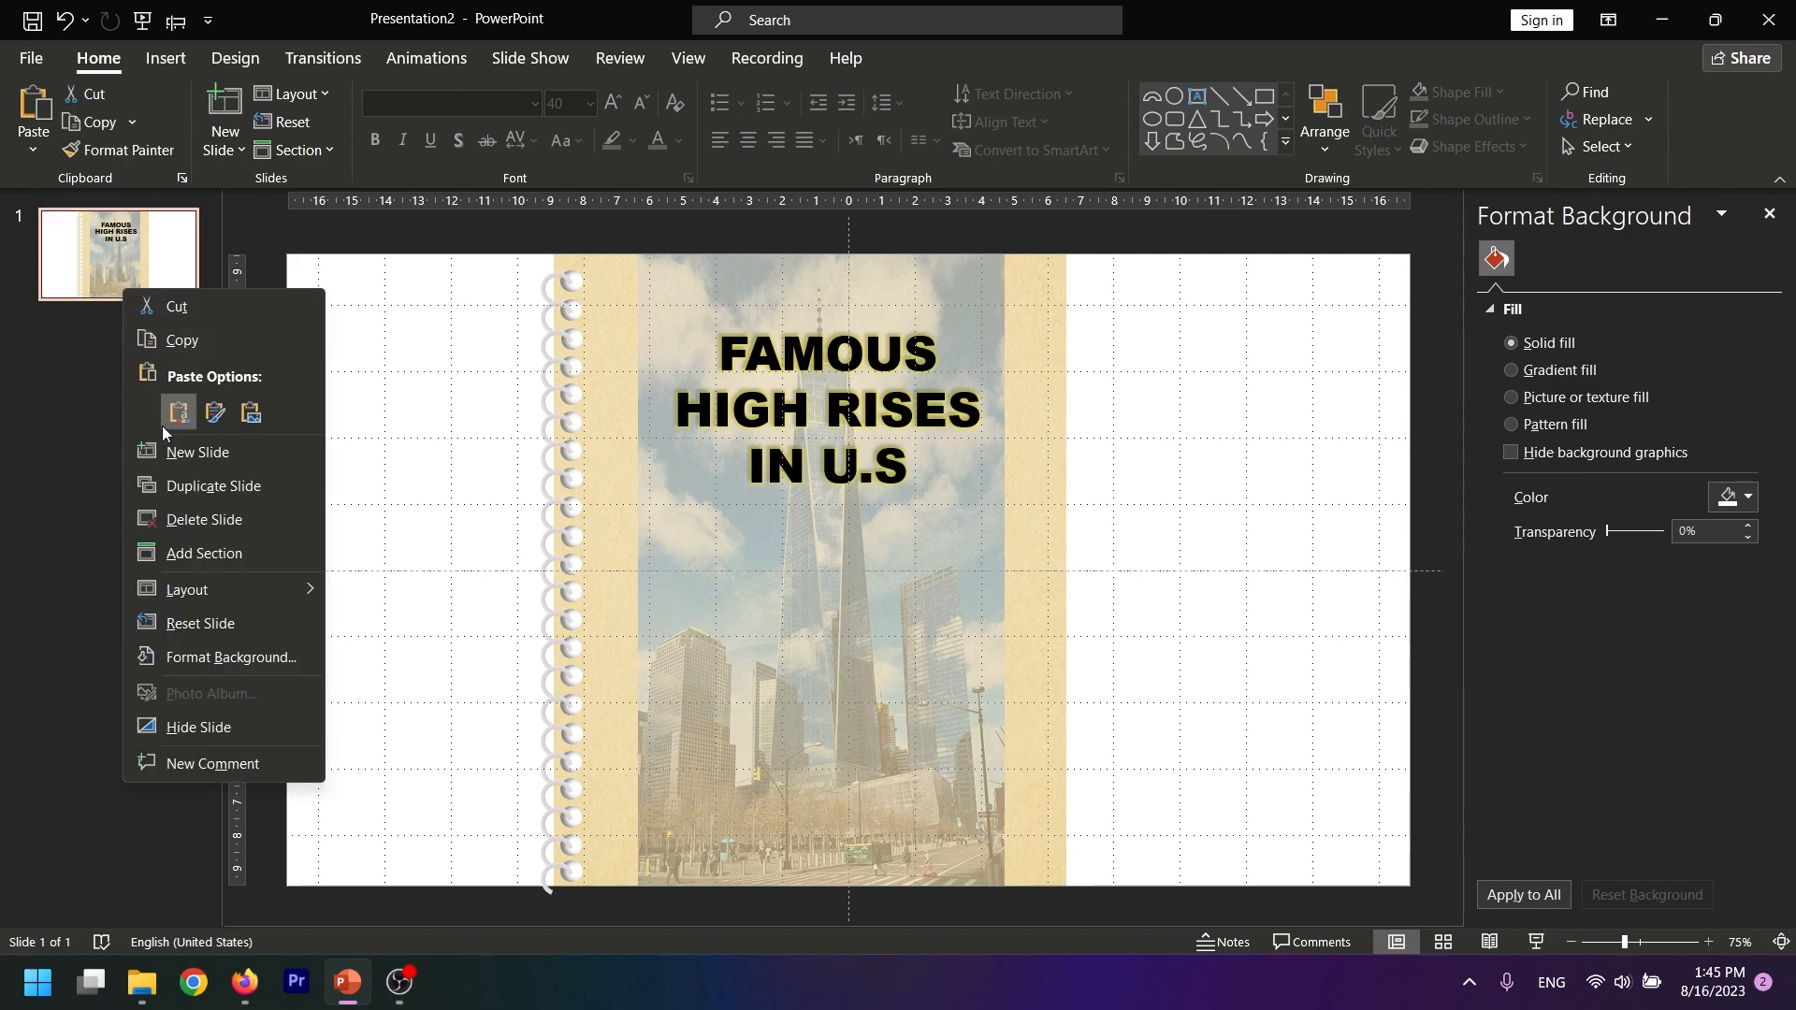
{"action": "left_click", "coordinate": [165, 475]}
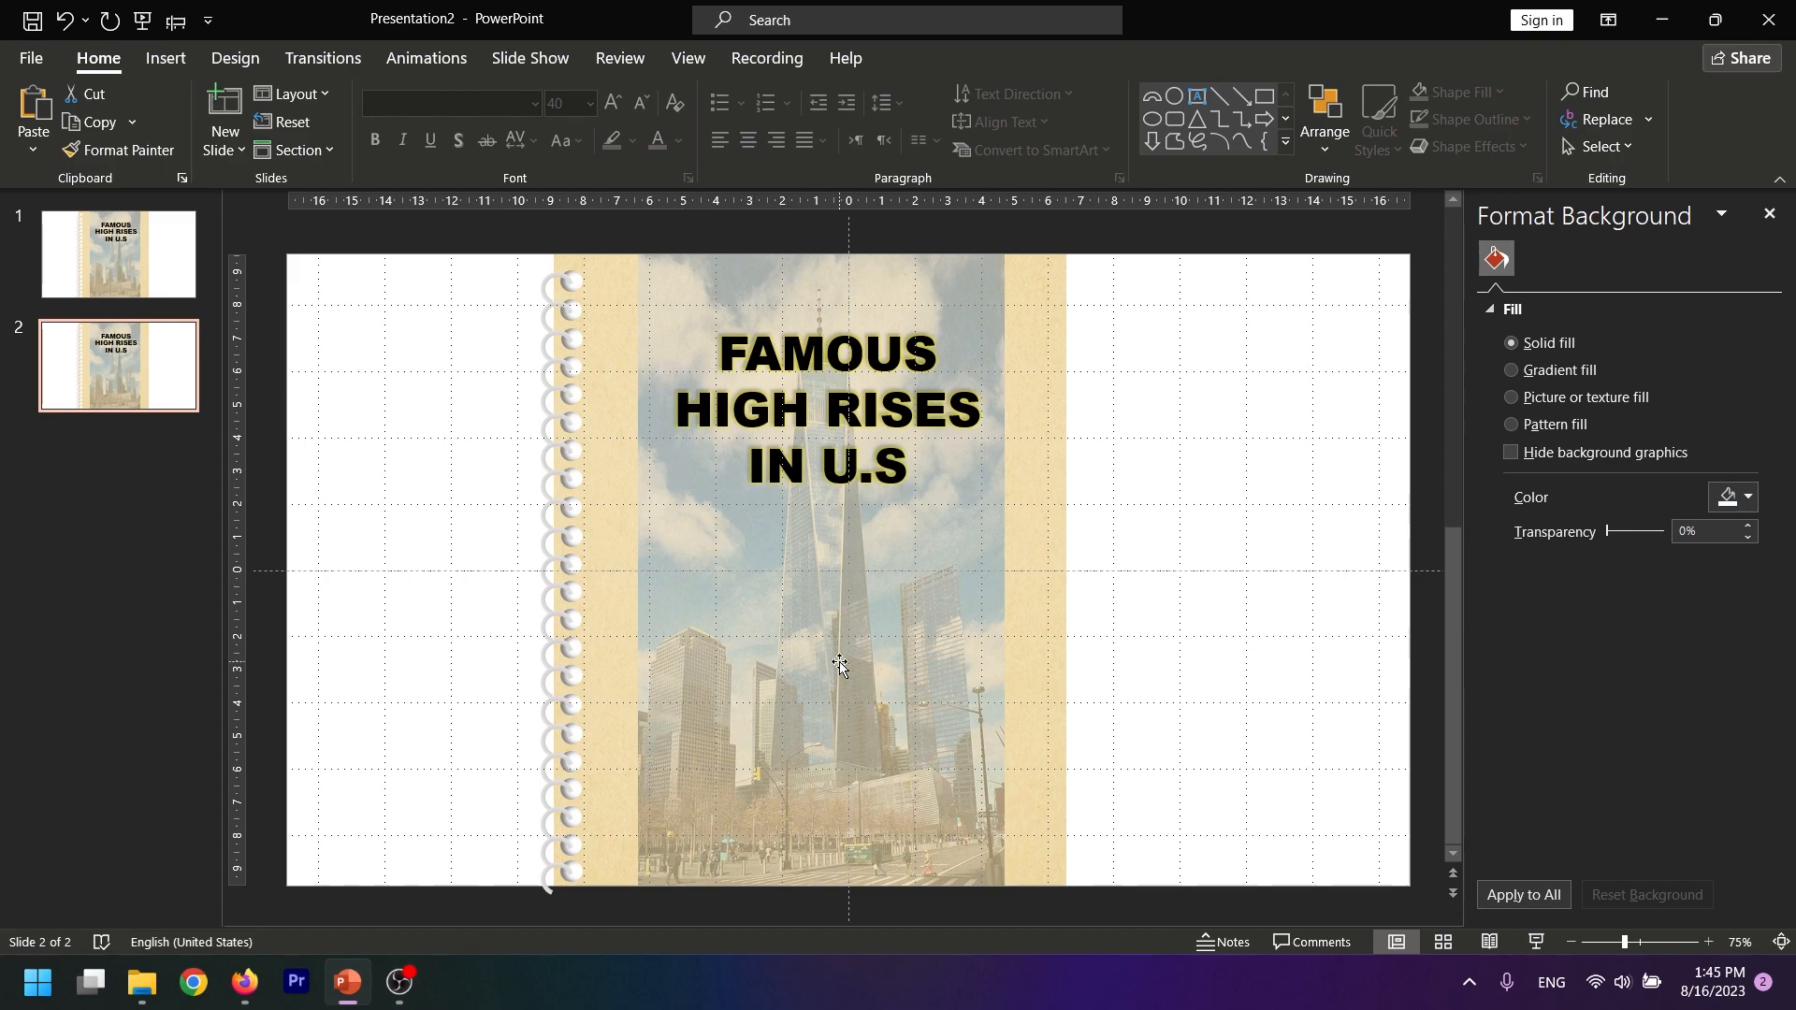
{"action": "left_click", "coordinate": [777, 444]}
{"action": "left_click", "coordinate": [777, 592], "text": "shift"}
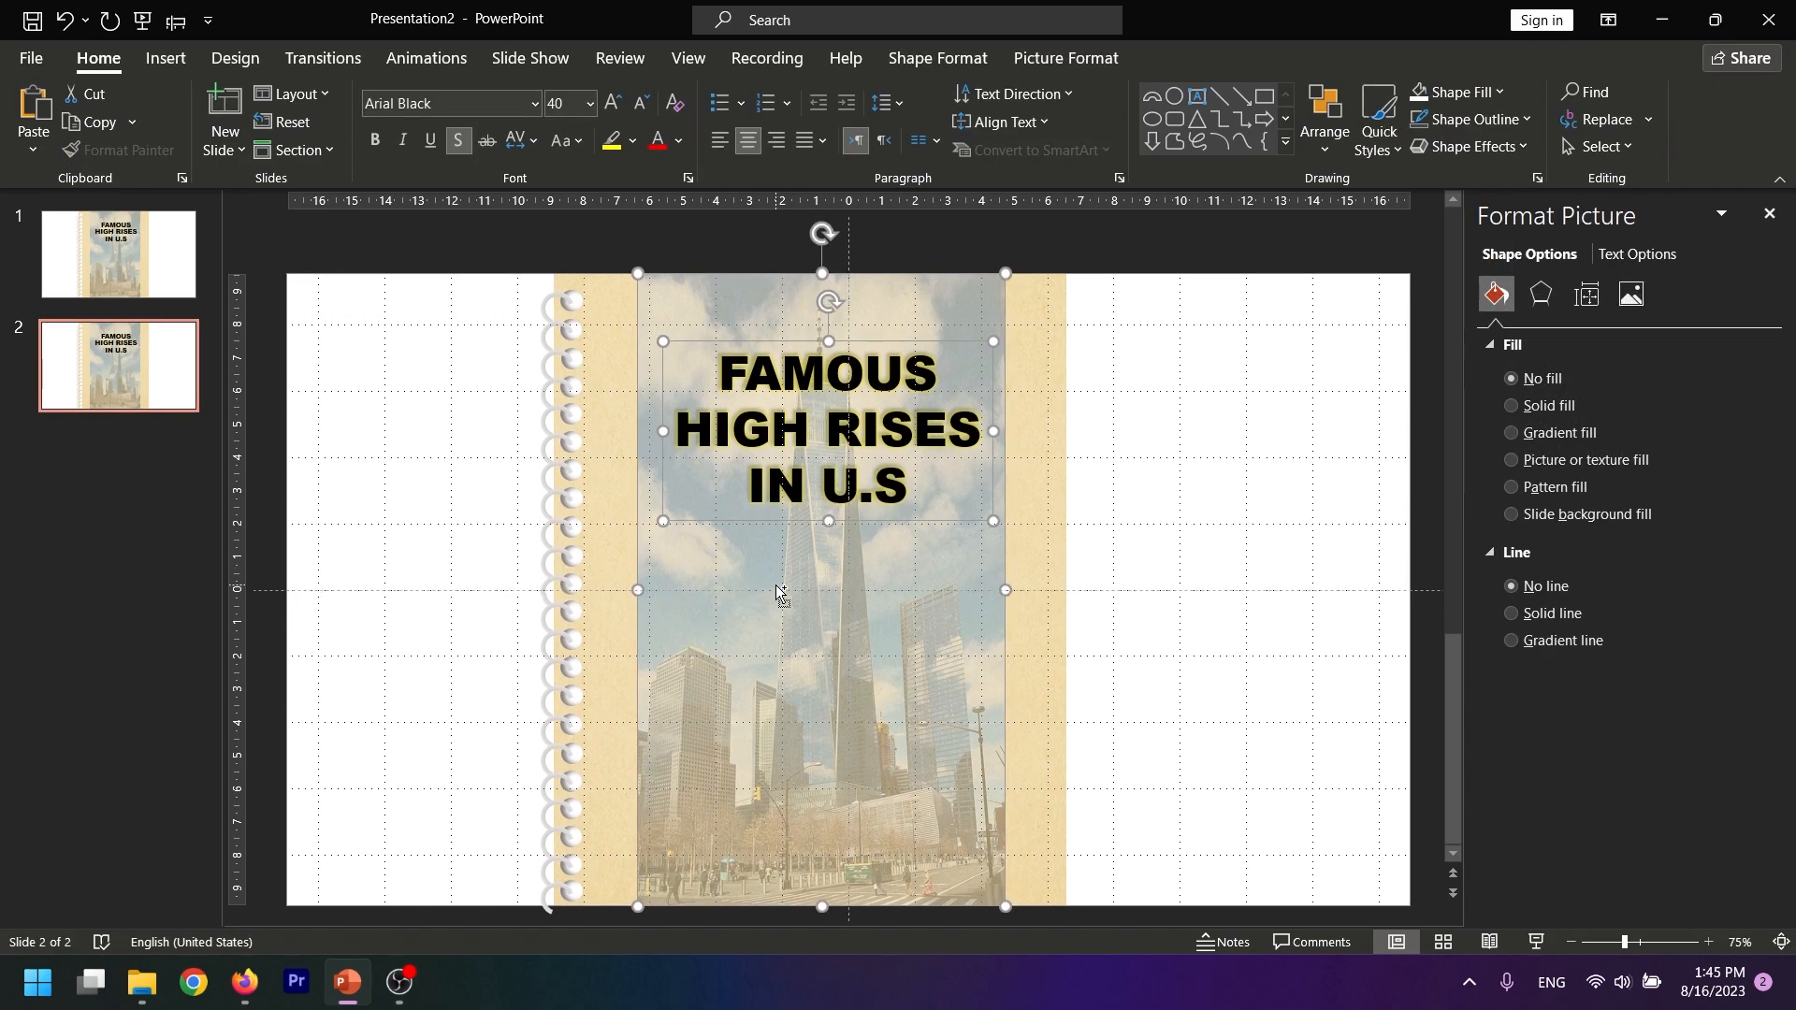
{"action": "key", "text": "Delete"}
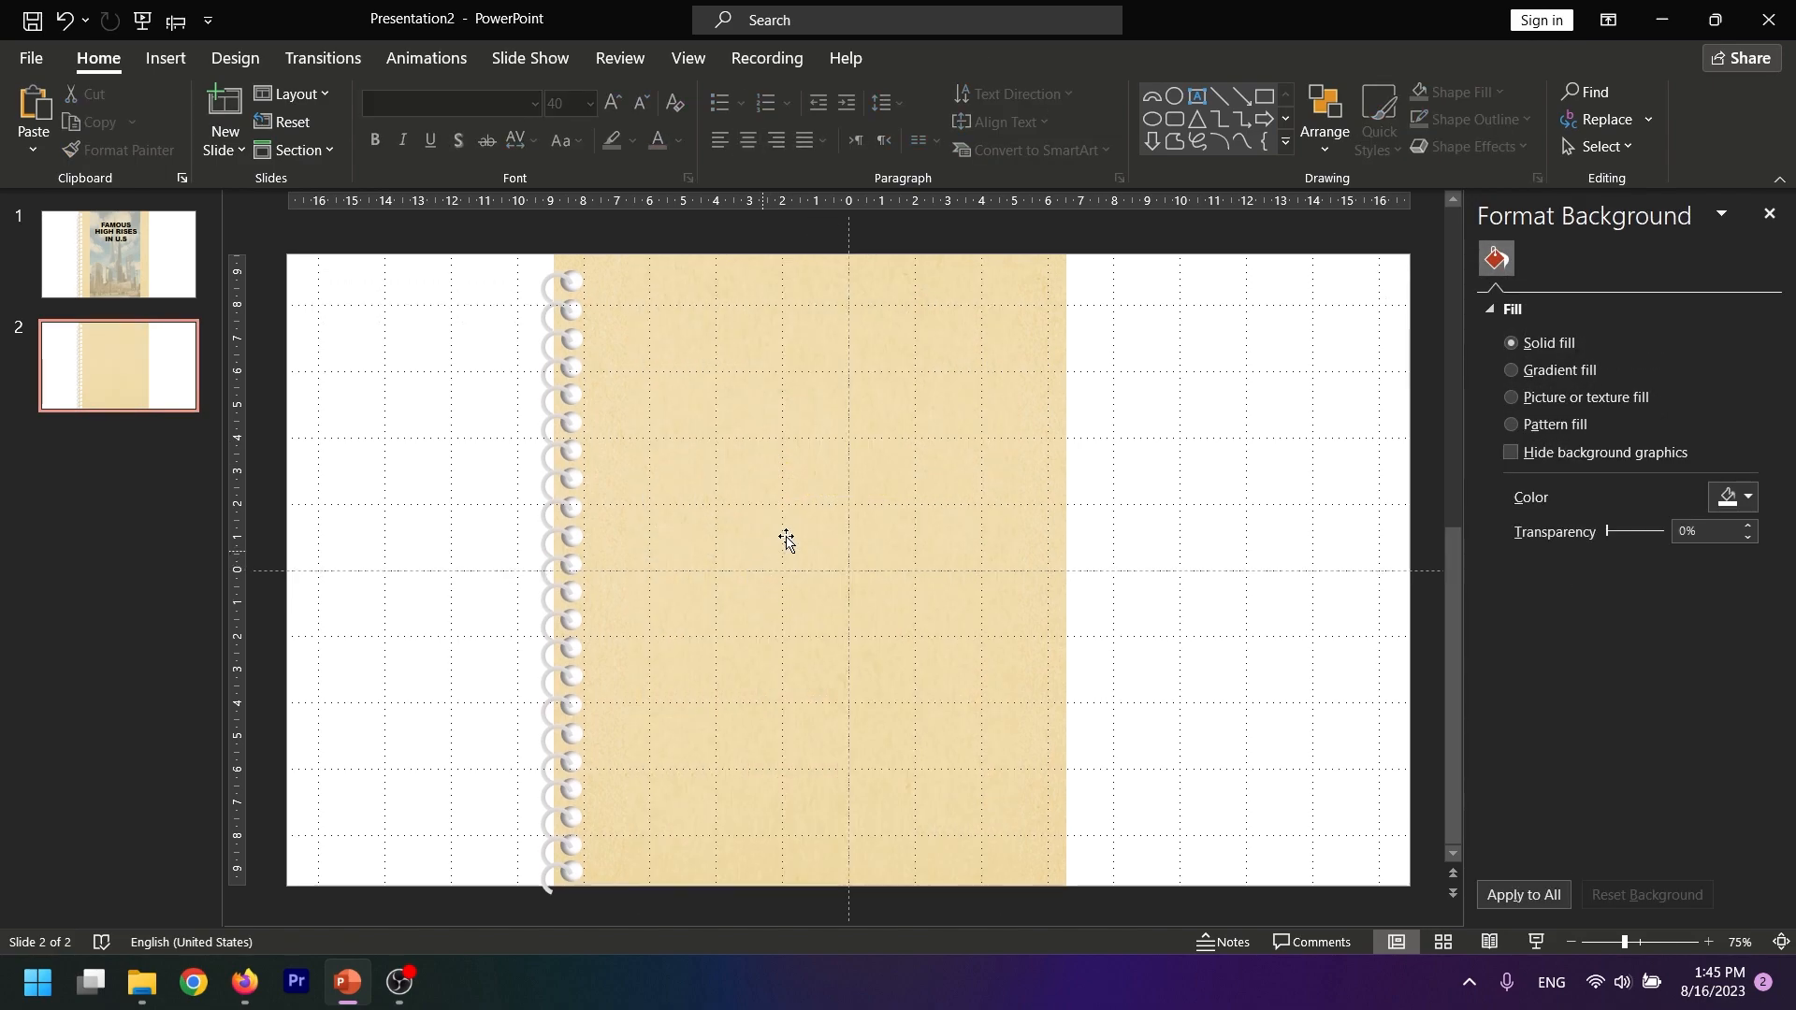
Move the whole page with its rings and holes horizontally to the right half of slide 2
{"action": "left_click_drag", "start_coordinate": [1120, 229], "coordinate": [482, 945]}
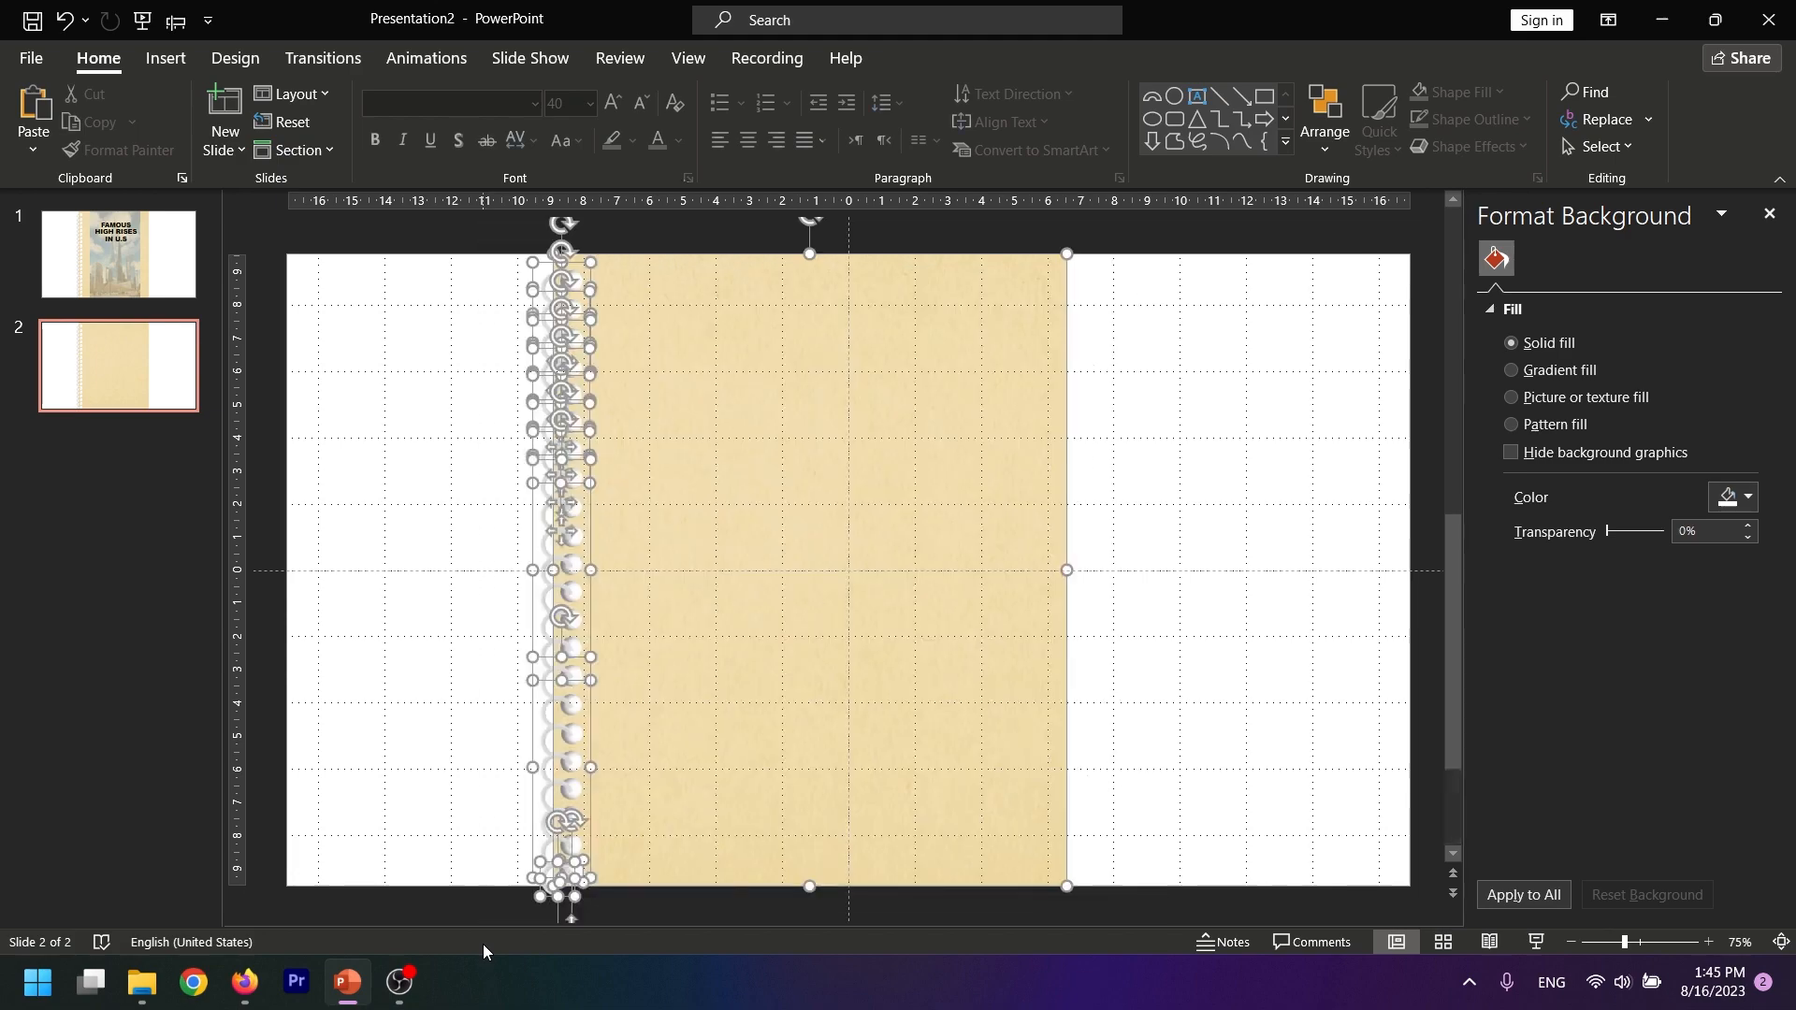
{"action": "left_click_drag", "start_coordinate": [755, 601], "coordinate": [1070, 605]}
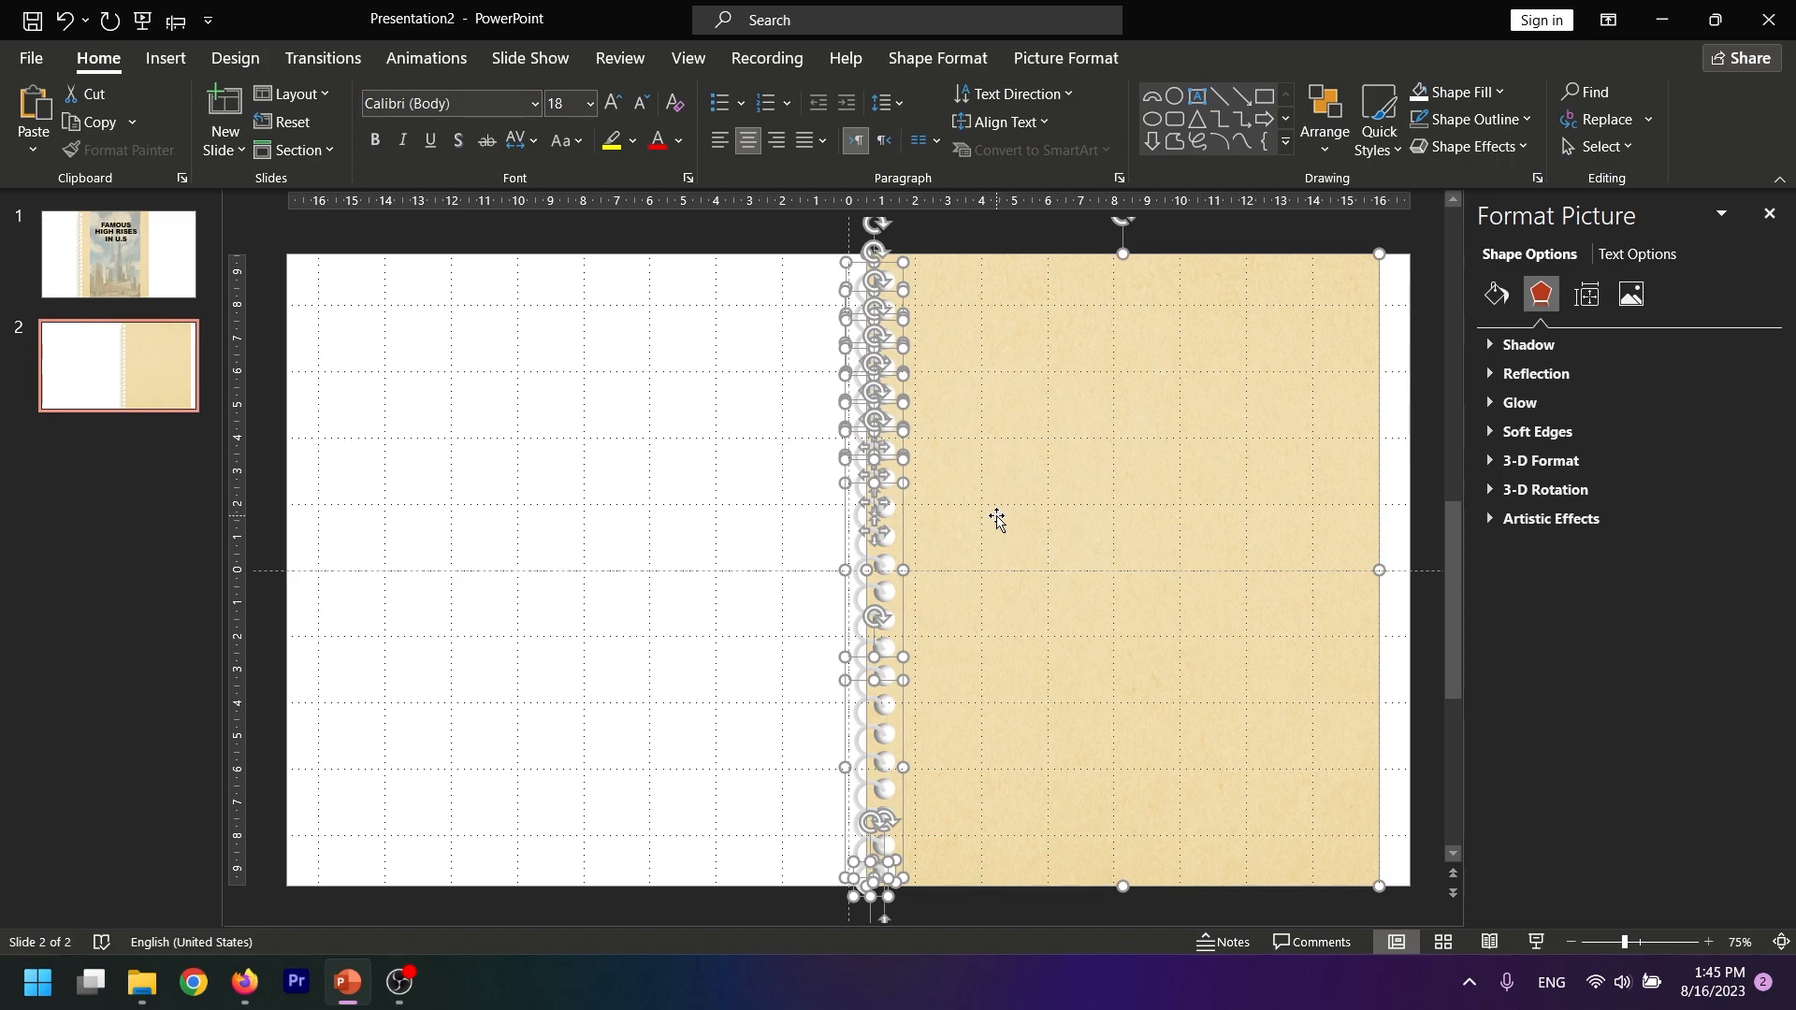
{"action": "left_click", "coordinate": [652, 557]}
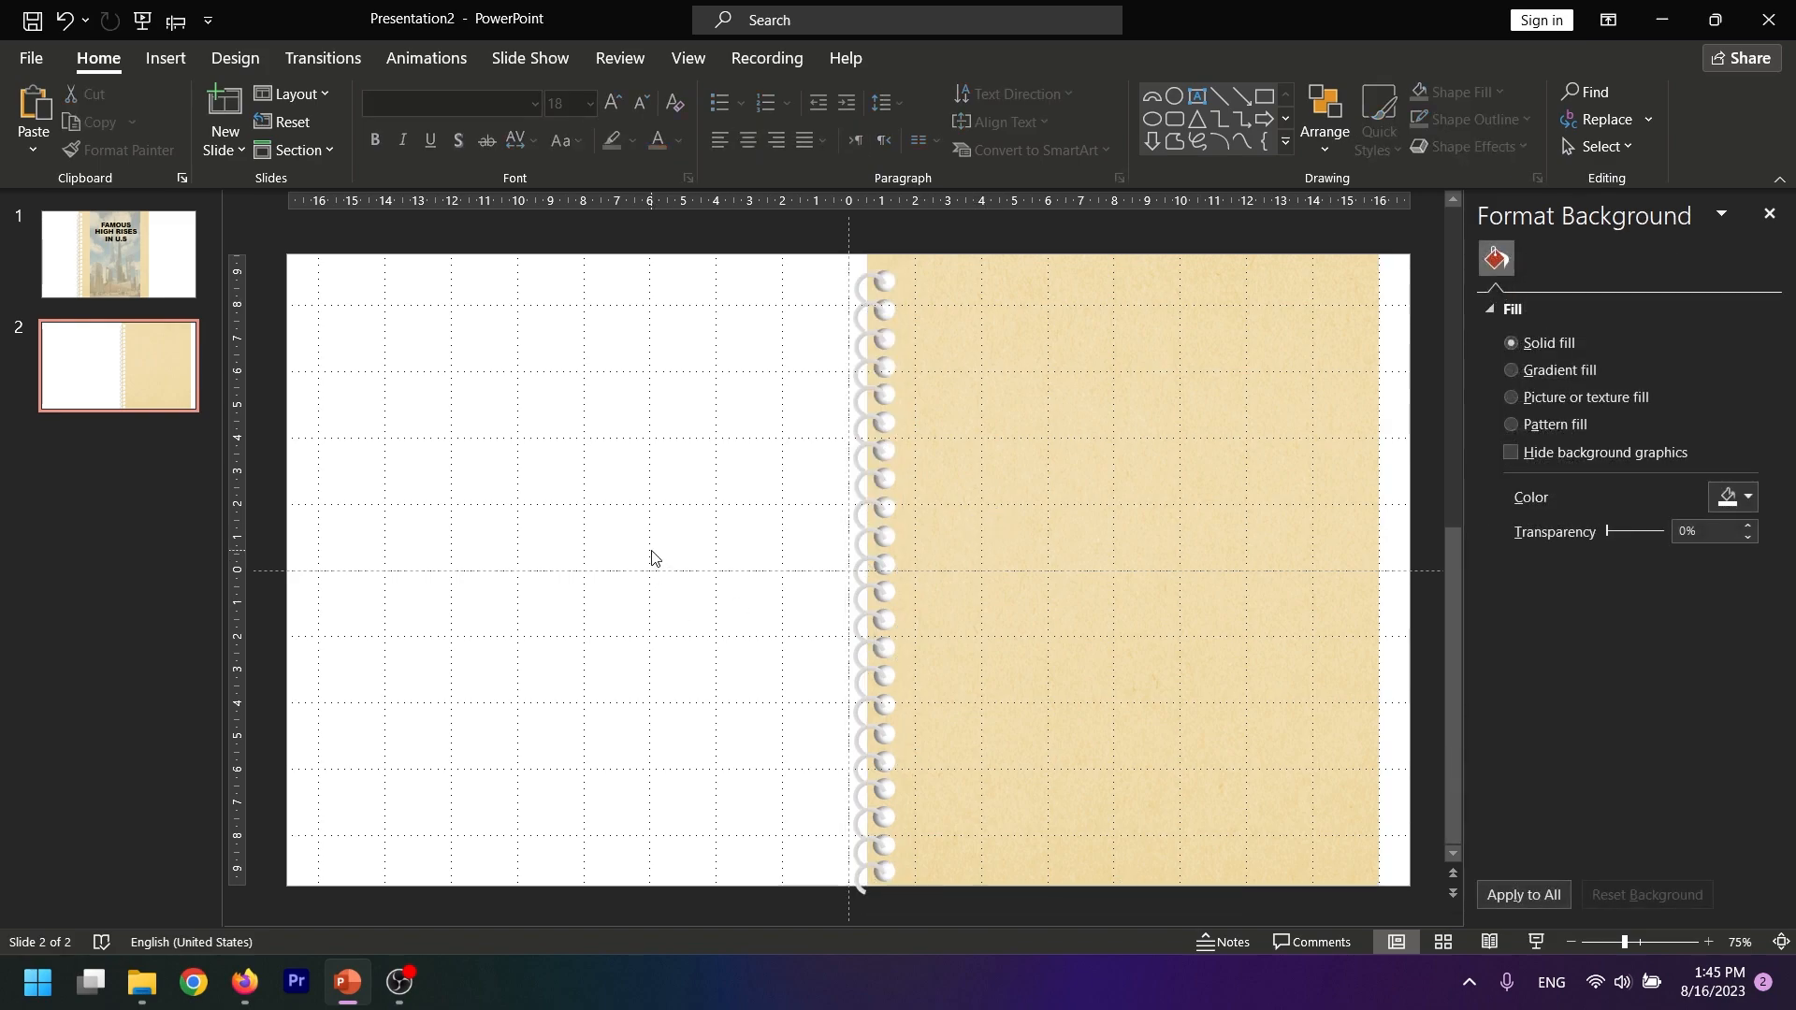
Ungroup the ring-and-hole groups along the page's edge on slide 2
{"action": "left_click", "coordinate": [858, 282]}
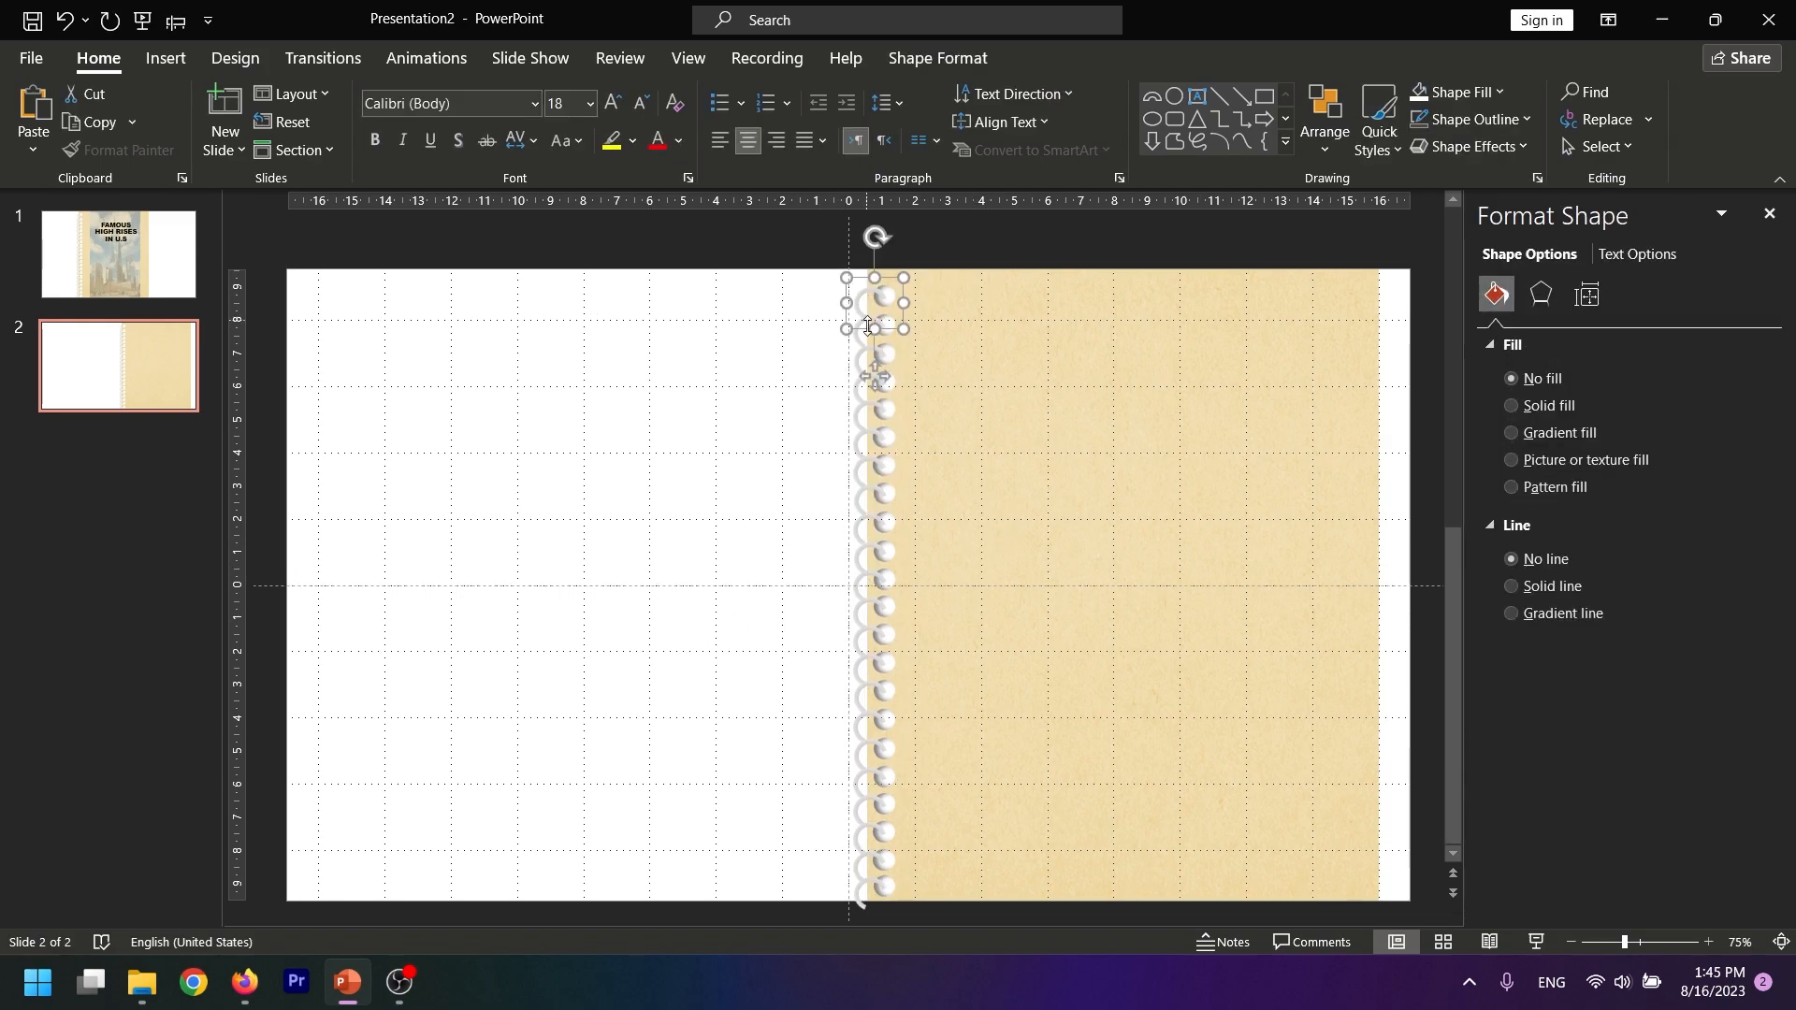
{"action": "left_click", "coordinate": [861, 331]}
{"action": "left_click", "coordinate": [859, 292]}
{"action": "left_click", "coordinate": [744, 506]}
Select all the binder rings on slide 2 and delete them, keeping the punched holes
{"action": "scroll", "coordinate": [744, 506], "scroll_direction": "down", "scroll_amount": 1}
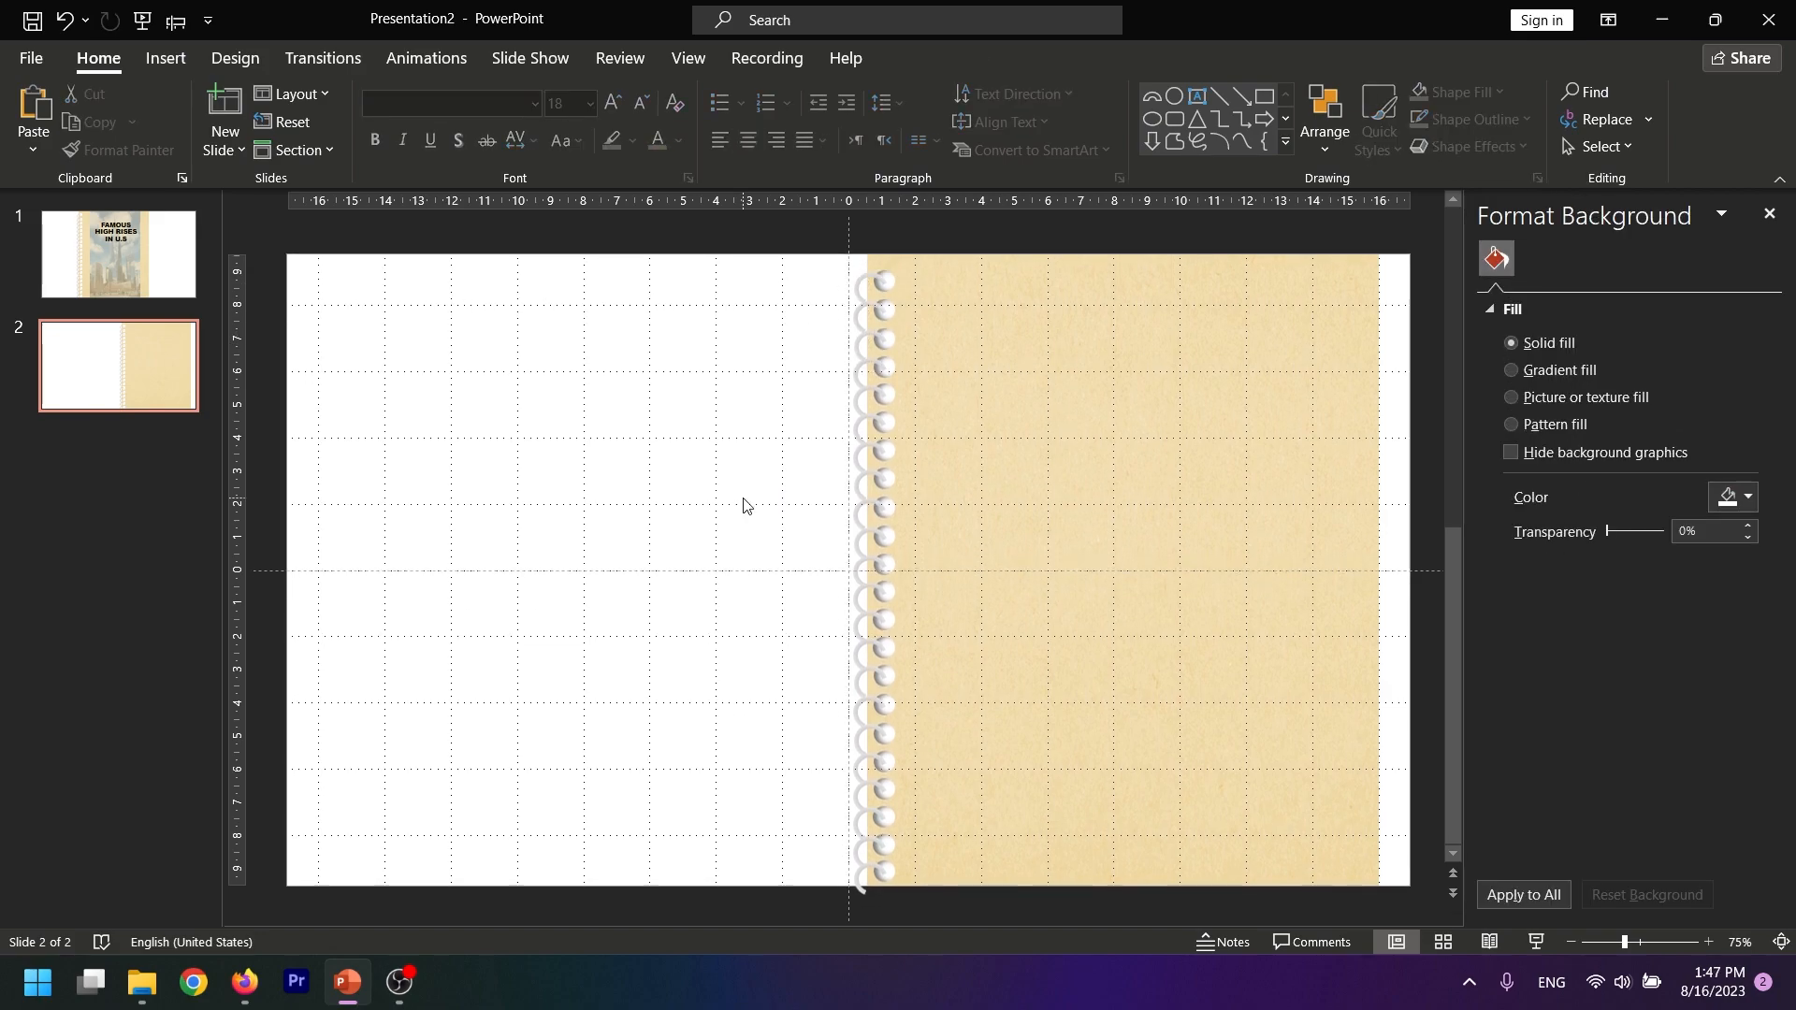
{"action": "scroll", "coordinate": [867, 285], "scroll_direction": "up", "scroll_amount": 1}
{"action": "left_click", "coordinate": [867, 301]}
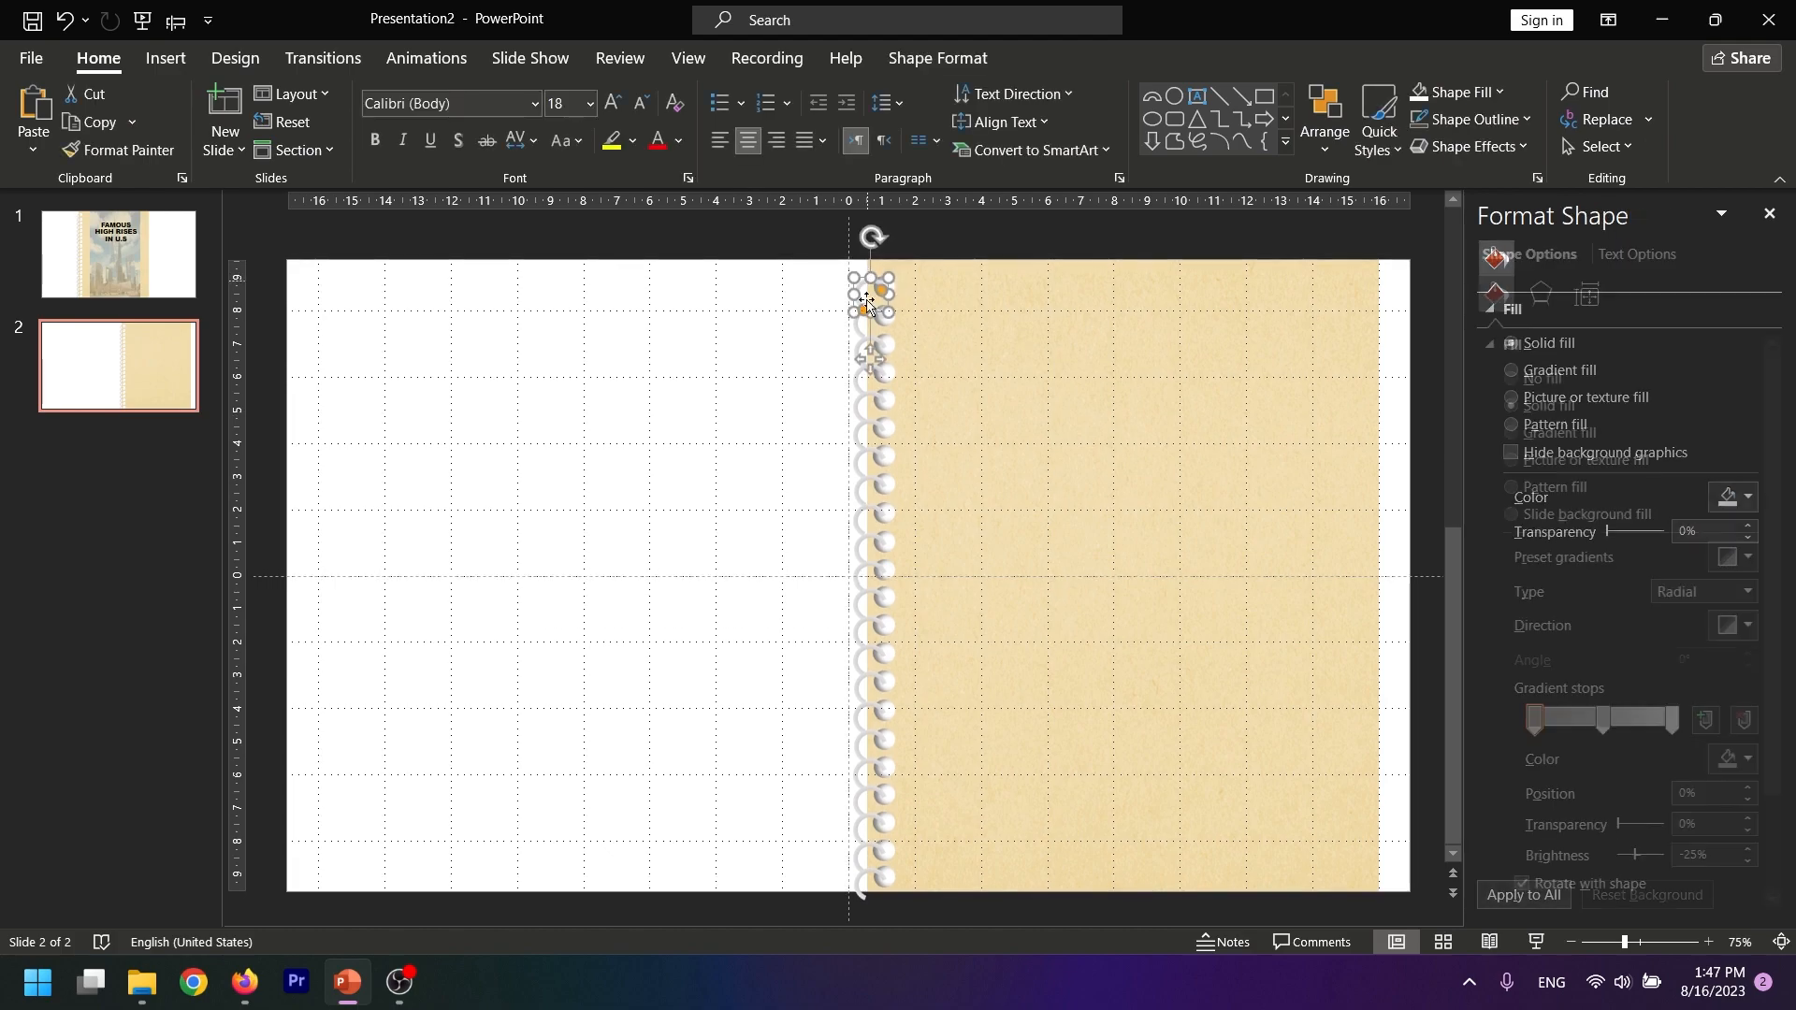
{"action": "left_click", "coordinate": [860, 418]}
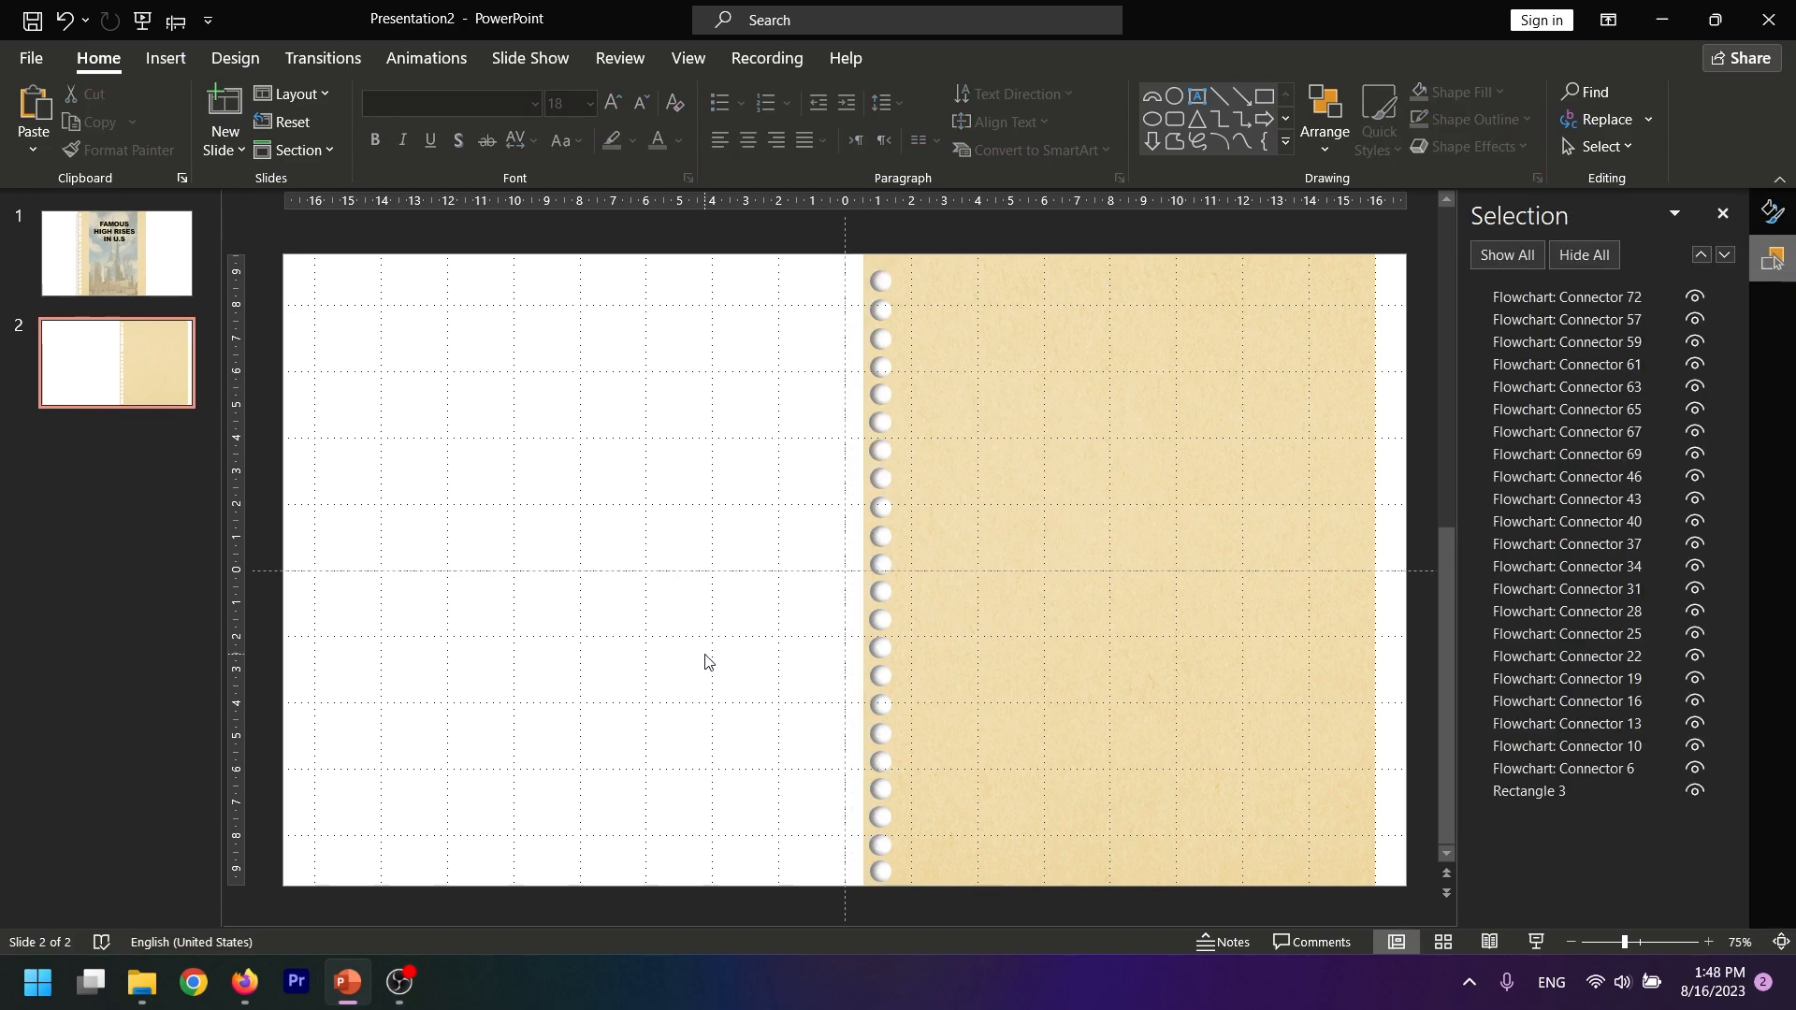
Copy the paper page with its holes and place the duplicate on the left half of slide 2
{"action": "left_click_drag", "start_coordinate": [1396, 222], "coordinate": [776, 963]}
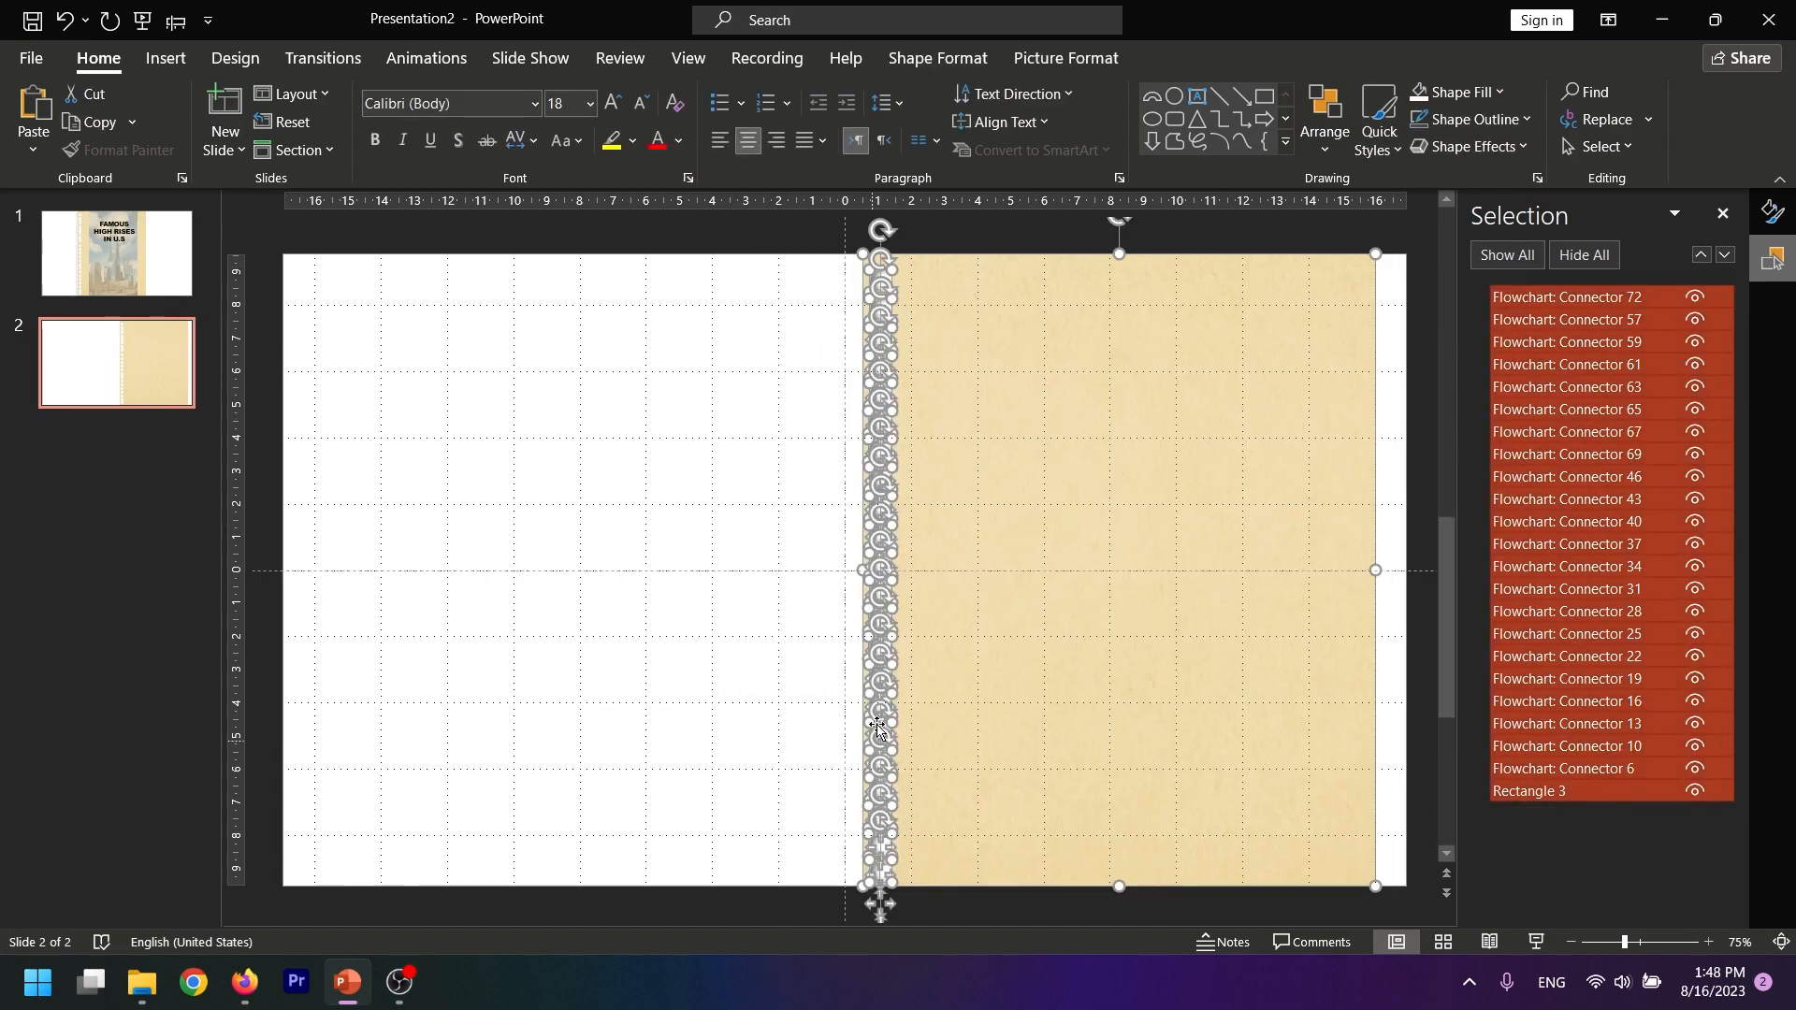
{"action": "key", "text": "ctrl+c"}
{"action": "key", "text": "ctrl+v"}
{"action": "left_click_drag", "start_coordinate": [1163, 609], "coordinate": [629, 595]}
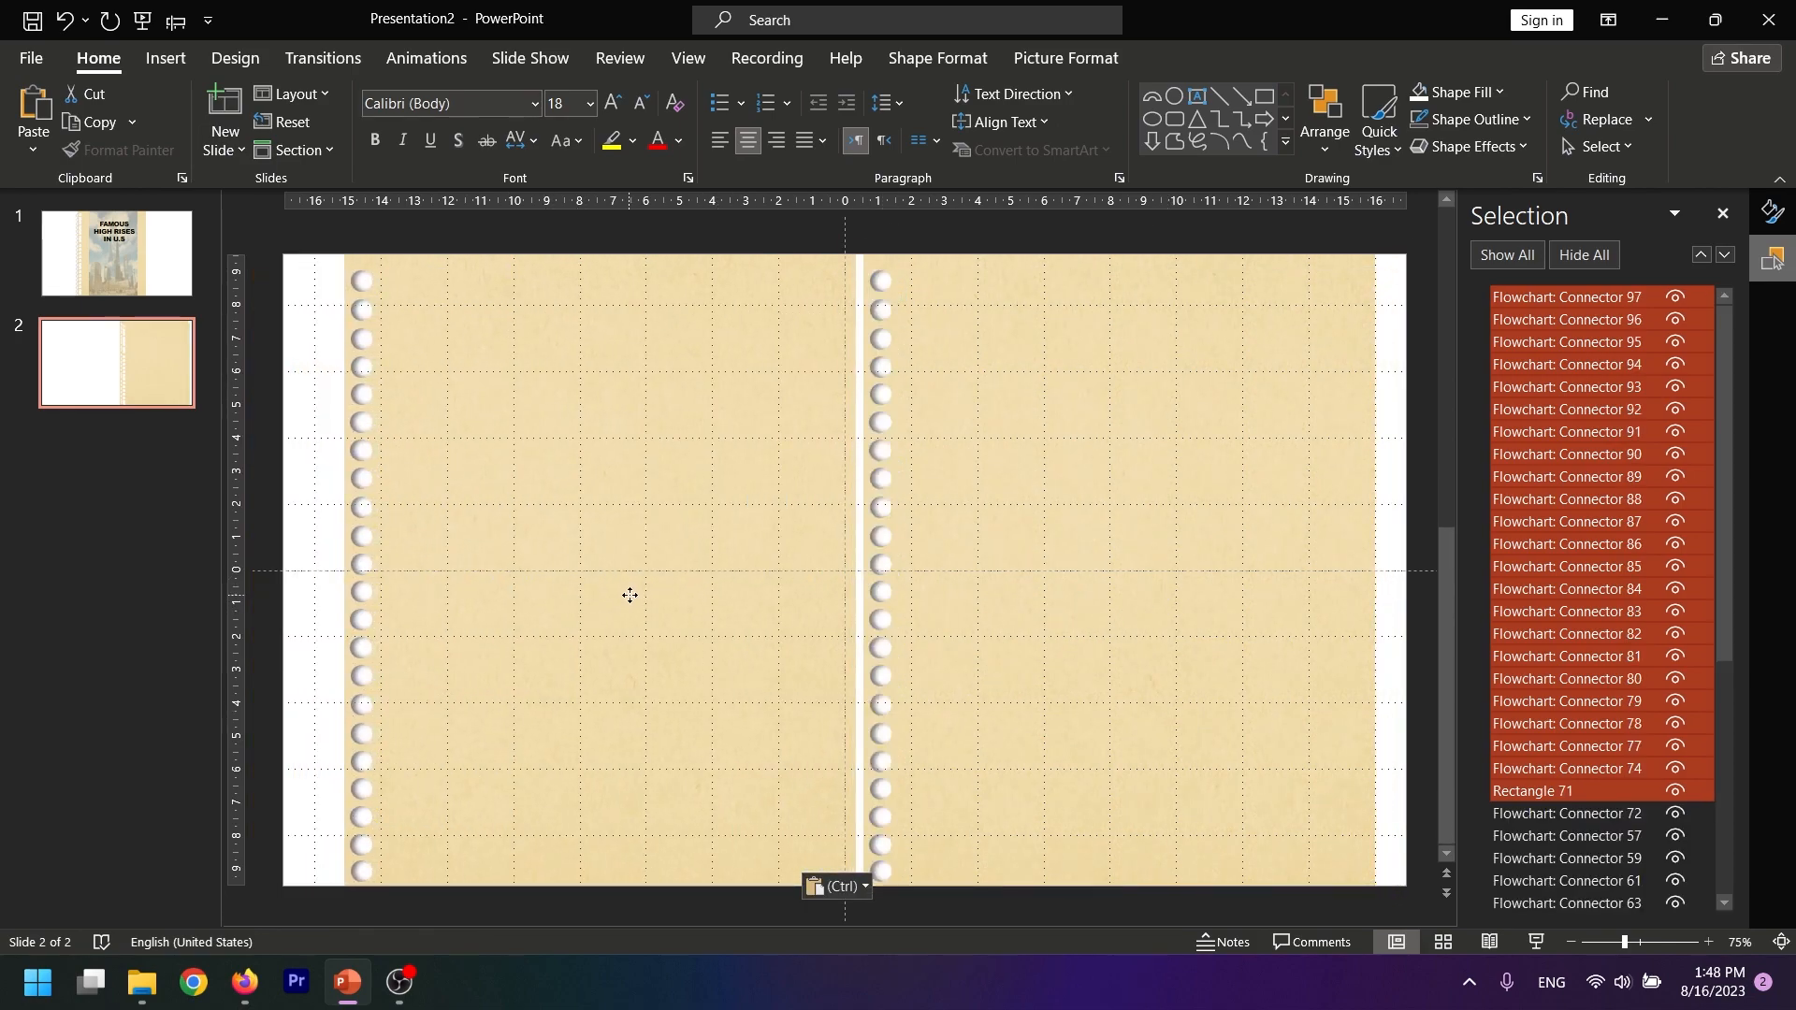
{"action": "left_click", "coordinate": [630, 595], "text": "ctrl"}
Move the left page's column of holes to that page's inner edge, beside the slide's center
{"action": "left_click_drag", "start_coordinate": [366, 318], "coordinate": [459, 312]}
{"action": "key", "text": "ctrl+z"}
{"action": "left_click_drag", "start_coordinate": [368, 909], "coordinate": [849, 904]}
{"action": "left_click", "coordinate": [717, 920]}
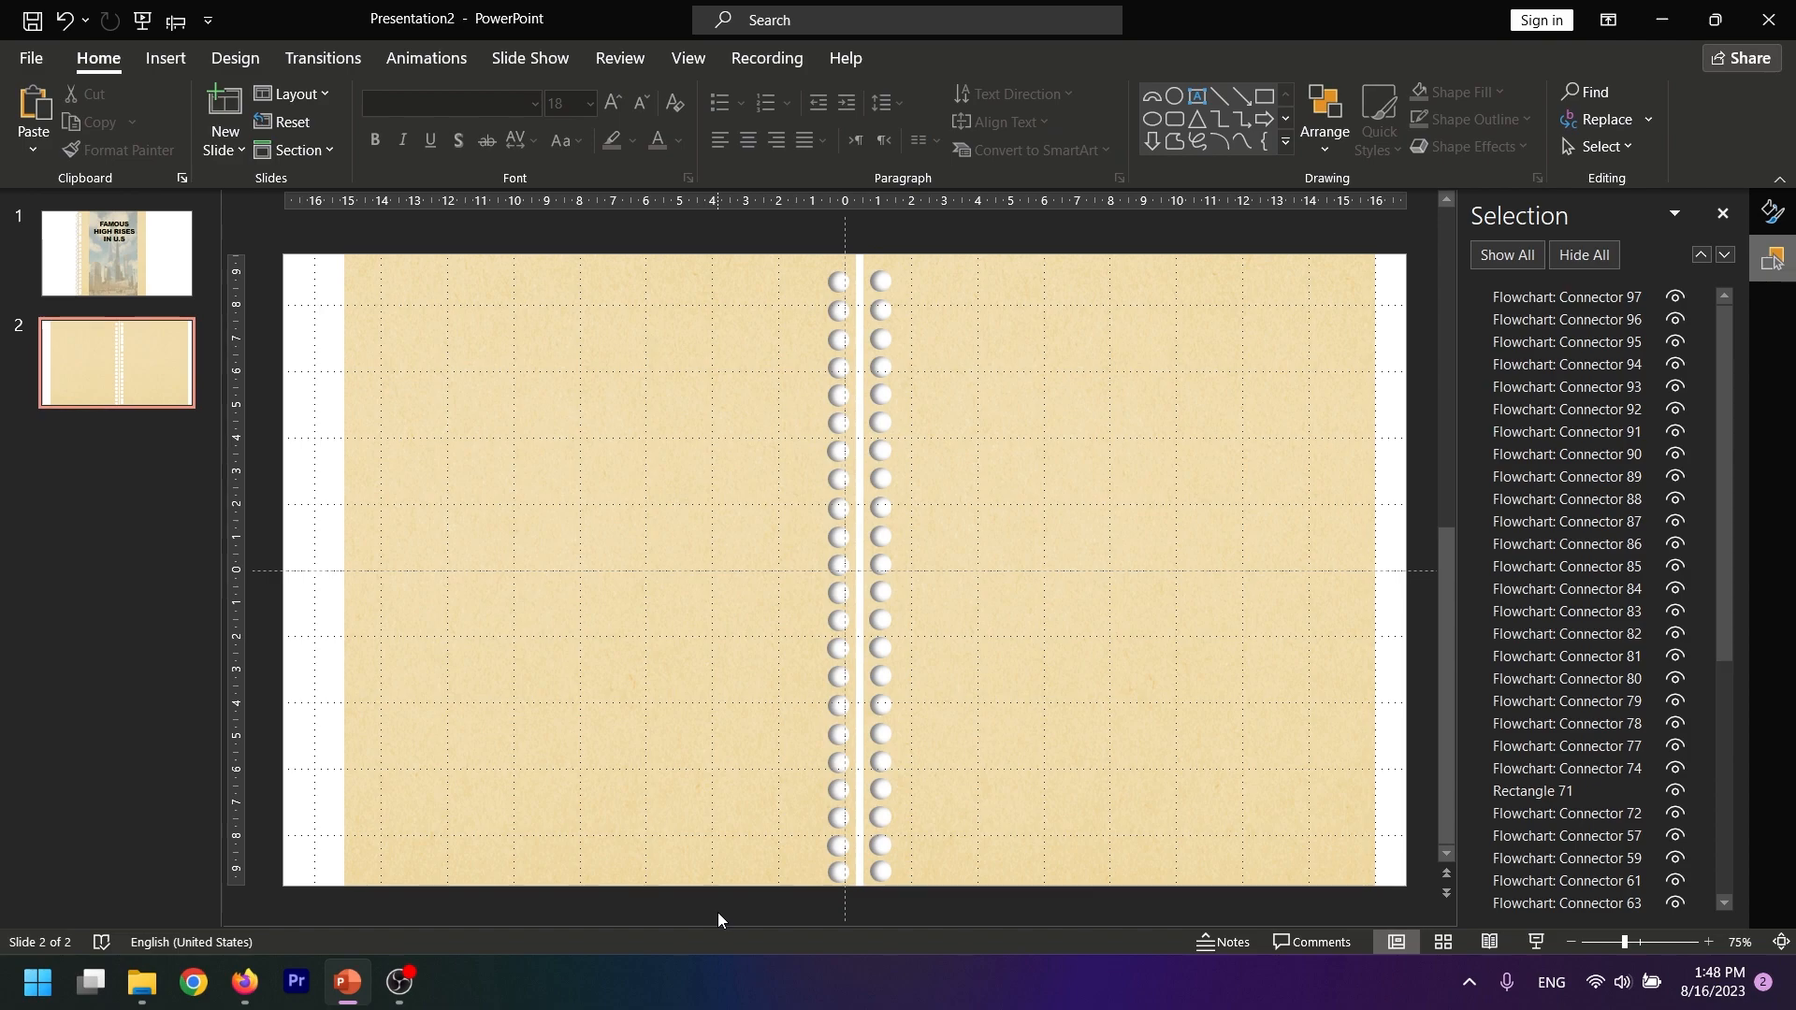
Select every punched hole in the left page's column and apply an inner shadow from the upper right to them
{"action": "left_click", "coordinate": [840, 281]}
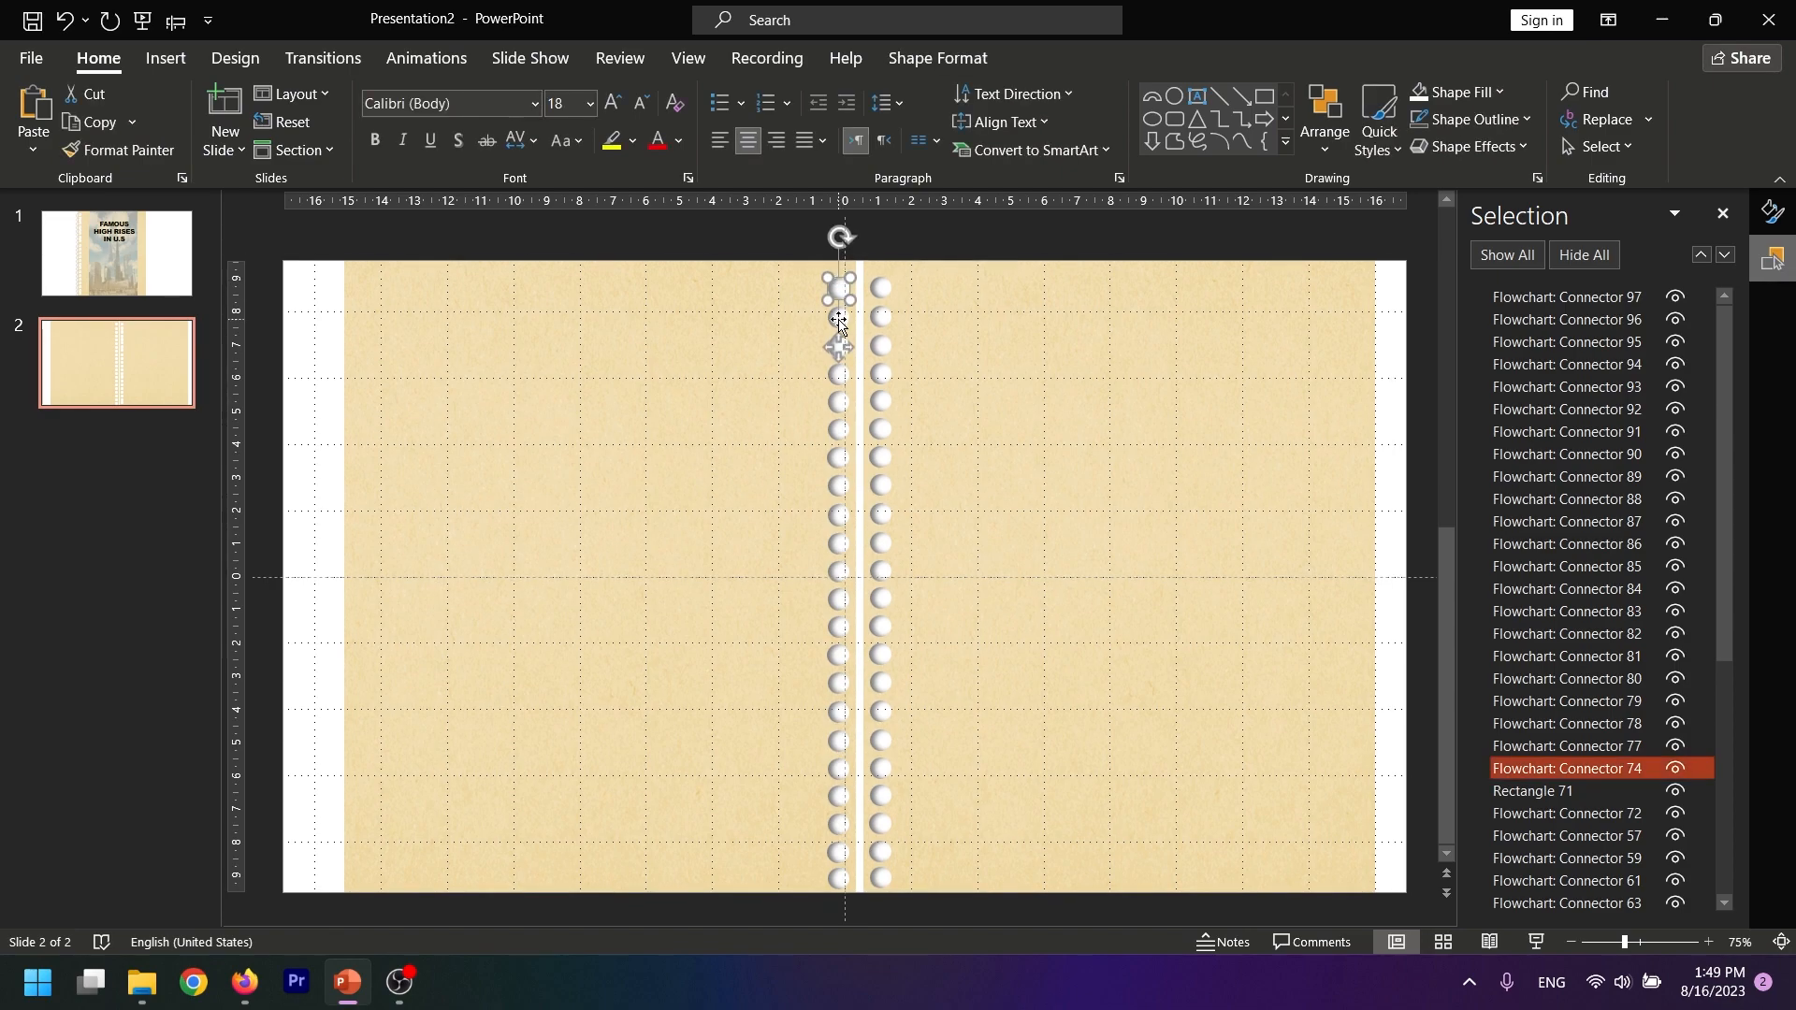
{"action": "left_click", "coordinate": [1567, 745], "text": "ctrl"}
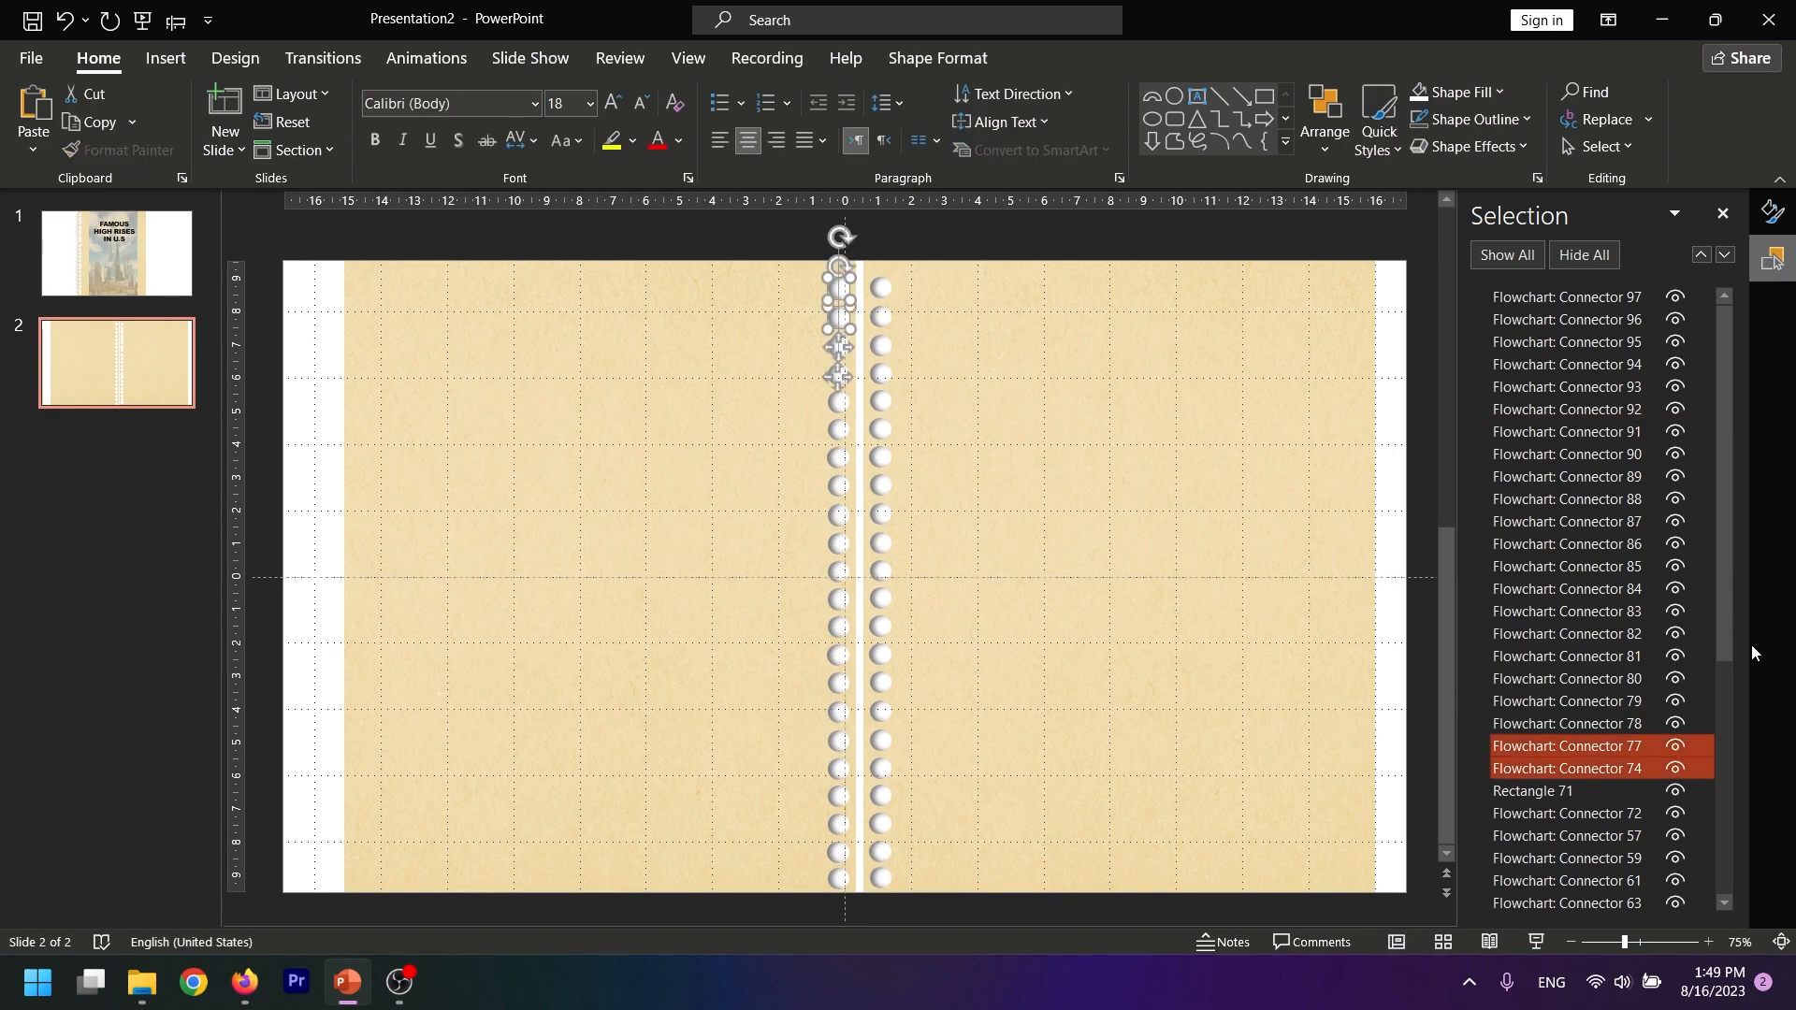
{"action": "left_click", "coordinate": [1600, 379], "text": "ctrl"}
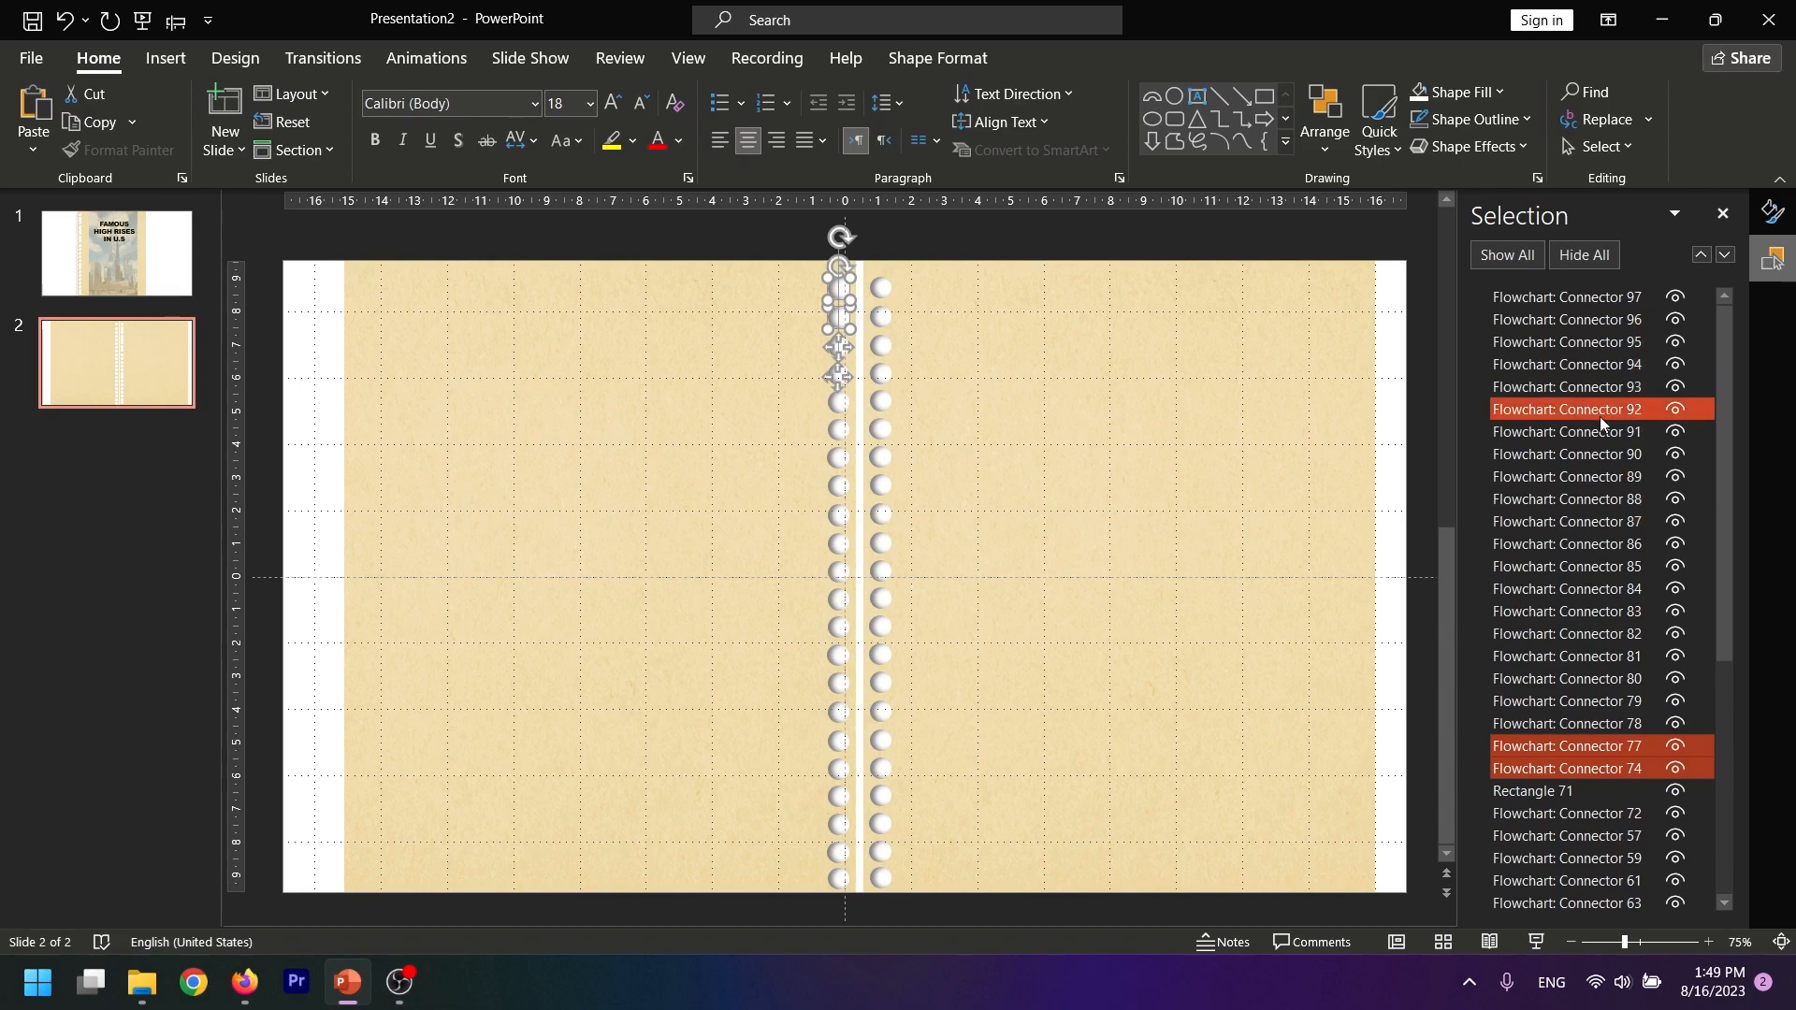
{"action": "left_click", "coordinate": [1576, 718]}
{"action": "left_click", "coordinate": [1587, 765]}
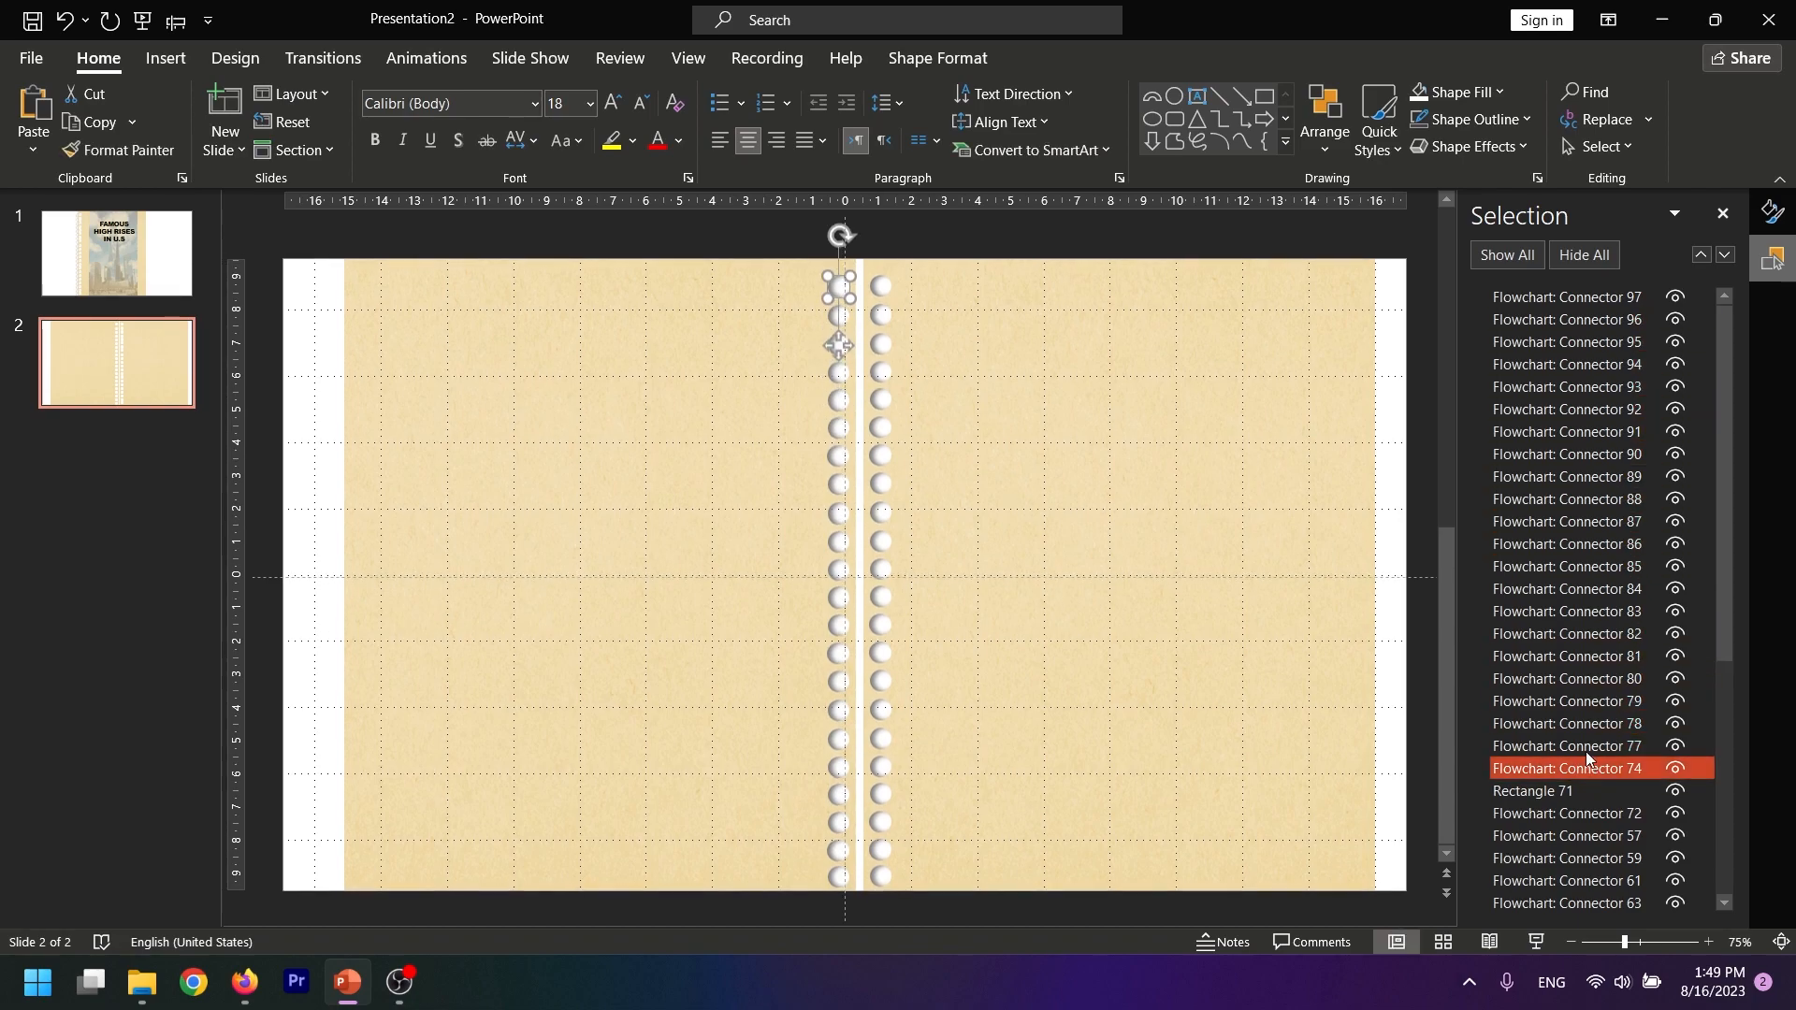
{"action": "left_click", "coordinate": [1567, 296], "text": "shift"}
{"action": "left_click", "coordinate": [940, 60]}
{"action": "left_click", "coordinate": [1244, 149]}
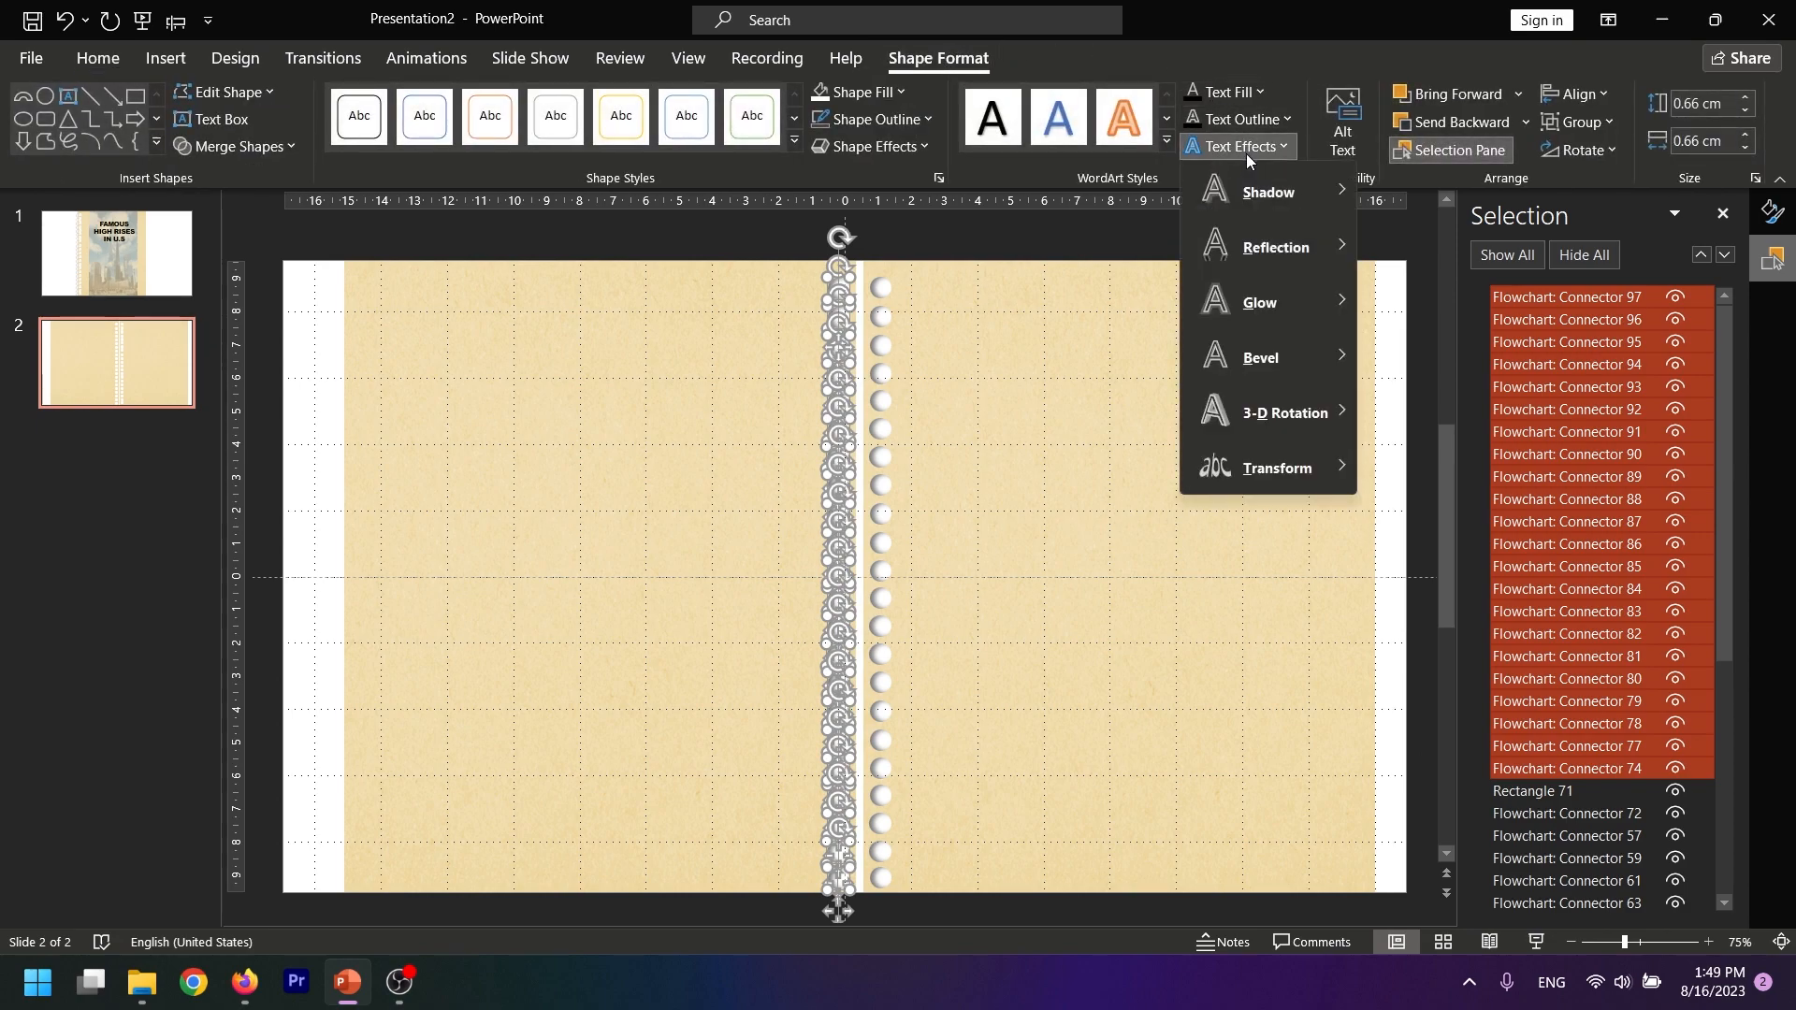
{"action": "left_click", "coordinate": [832, 146]}
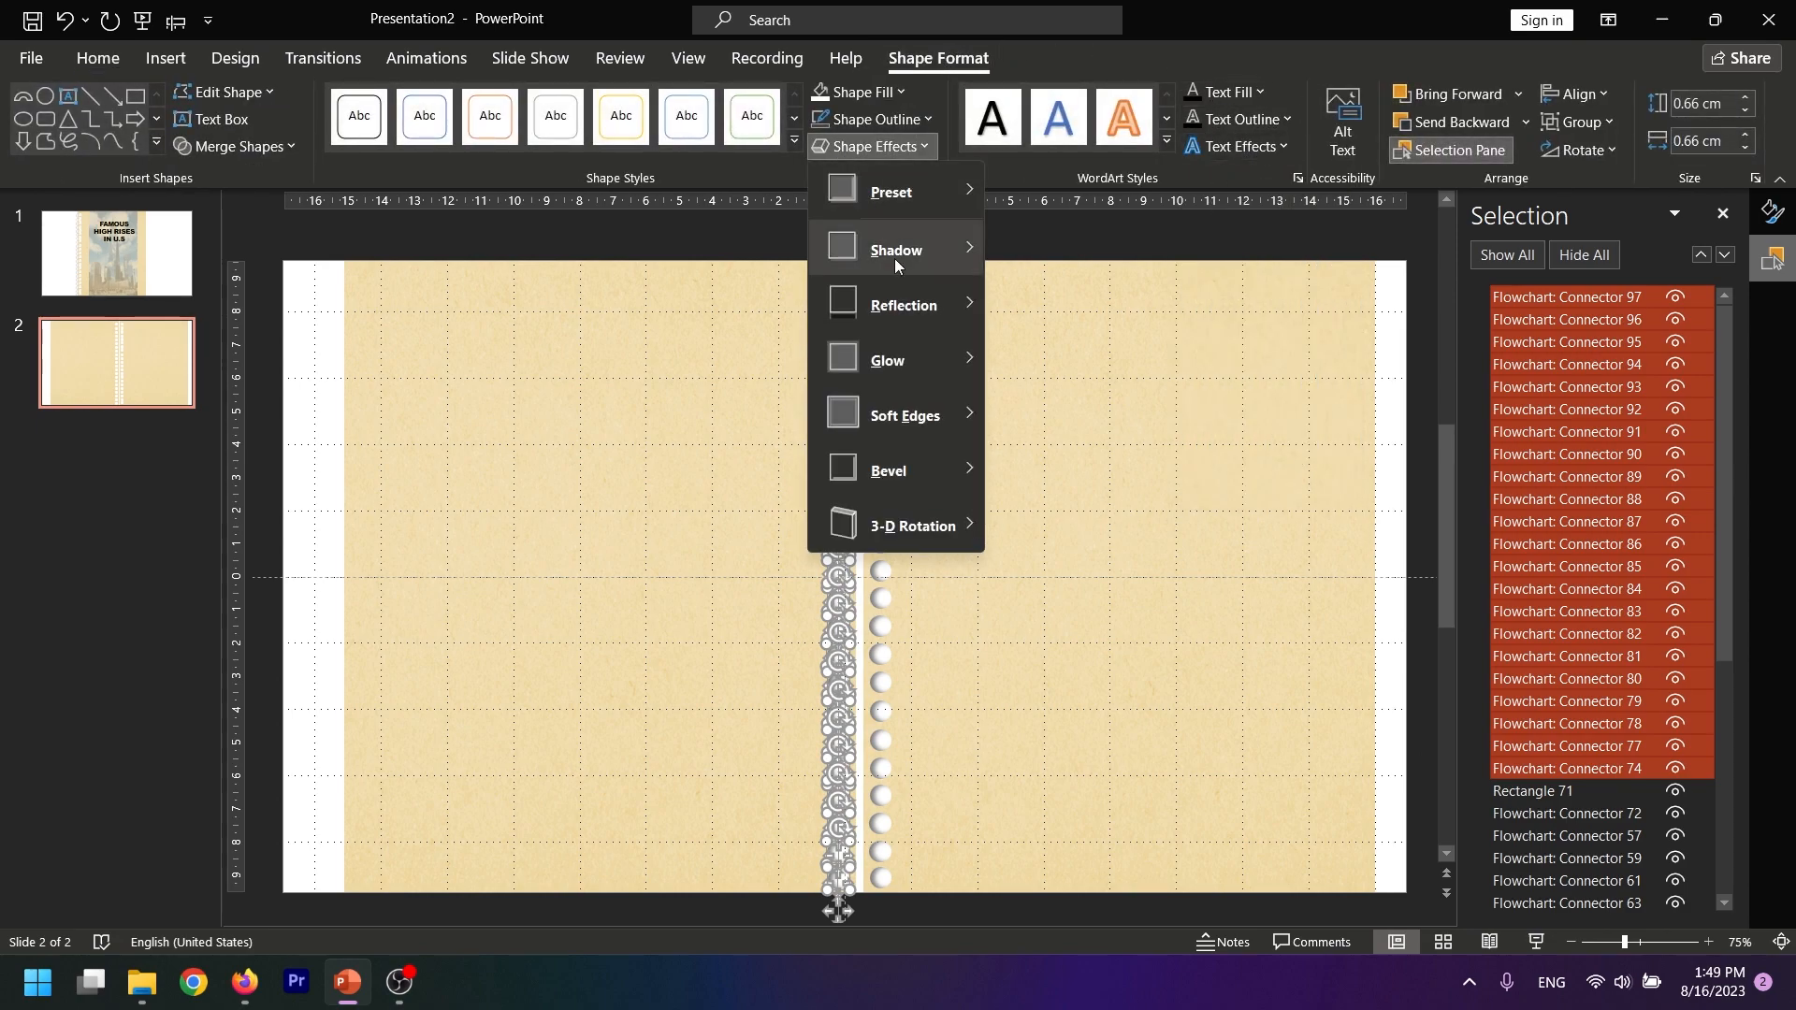
{"action": "mouse_move", "coordinate": [891, 253]}
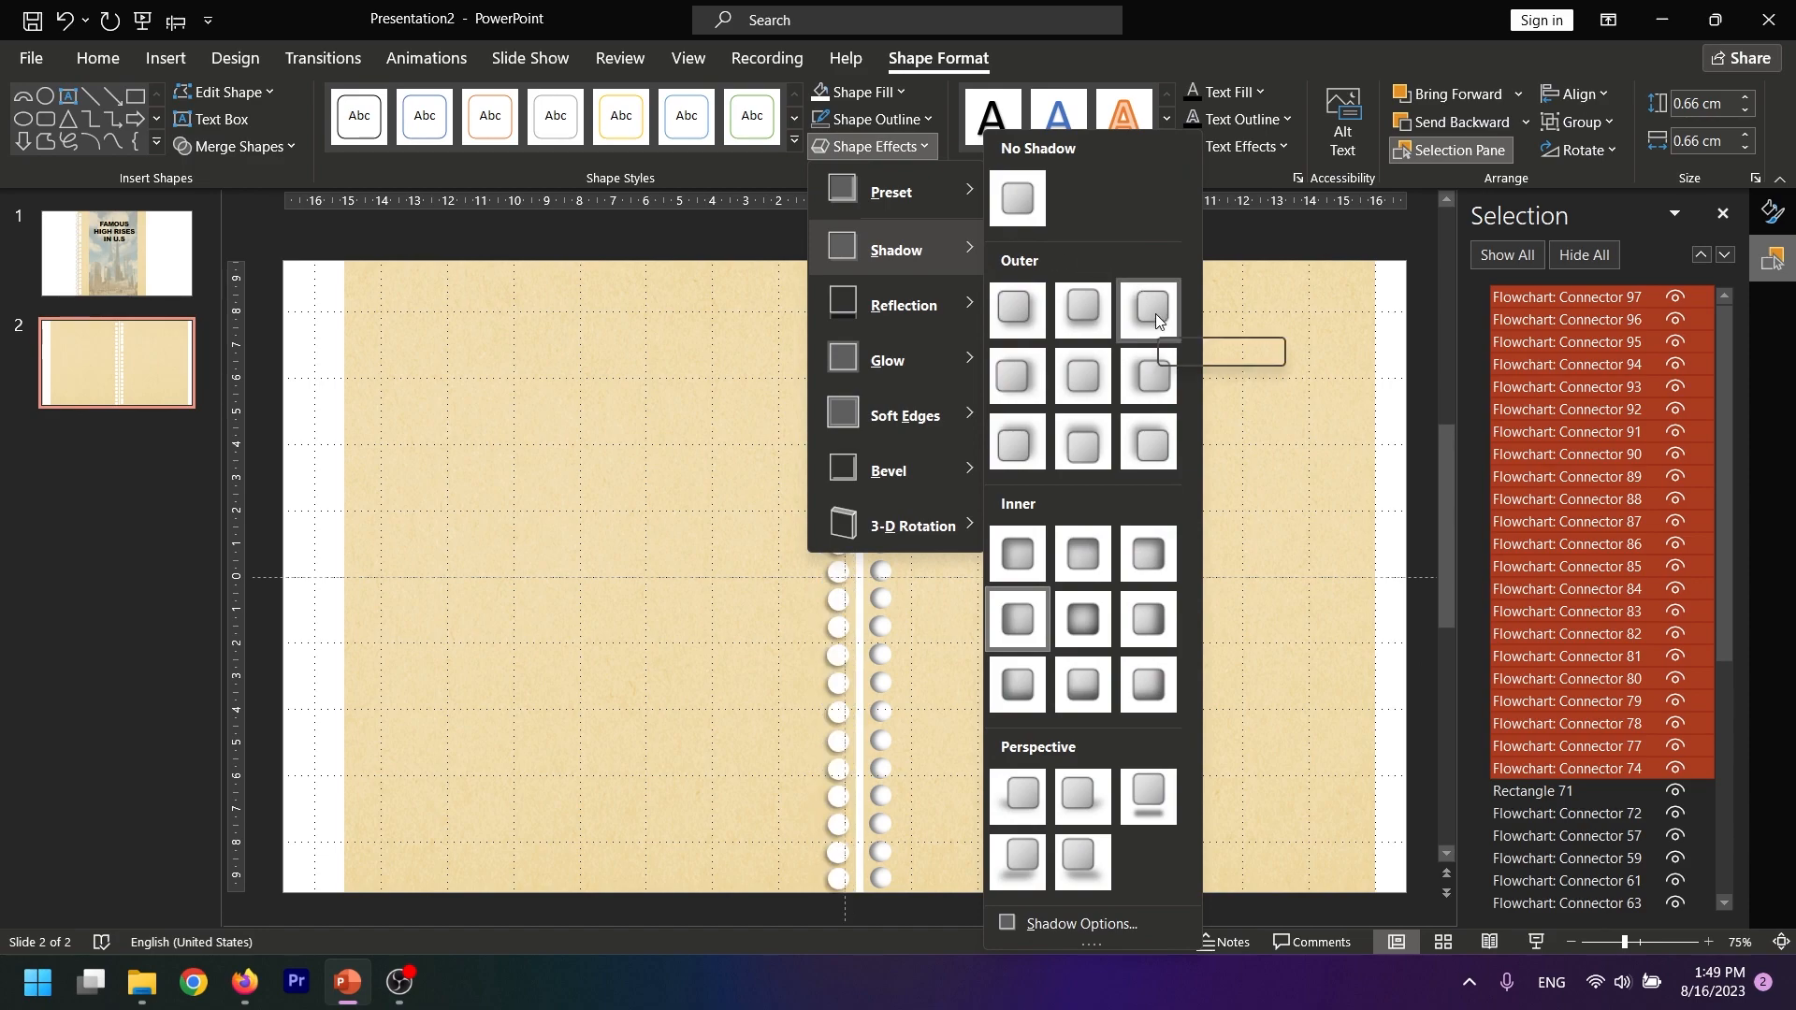
{"action": "left_click", "coordinate": [1149, 560]}
{"action": "left_click", "coordinate": [948, 251]}
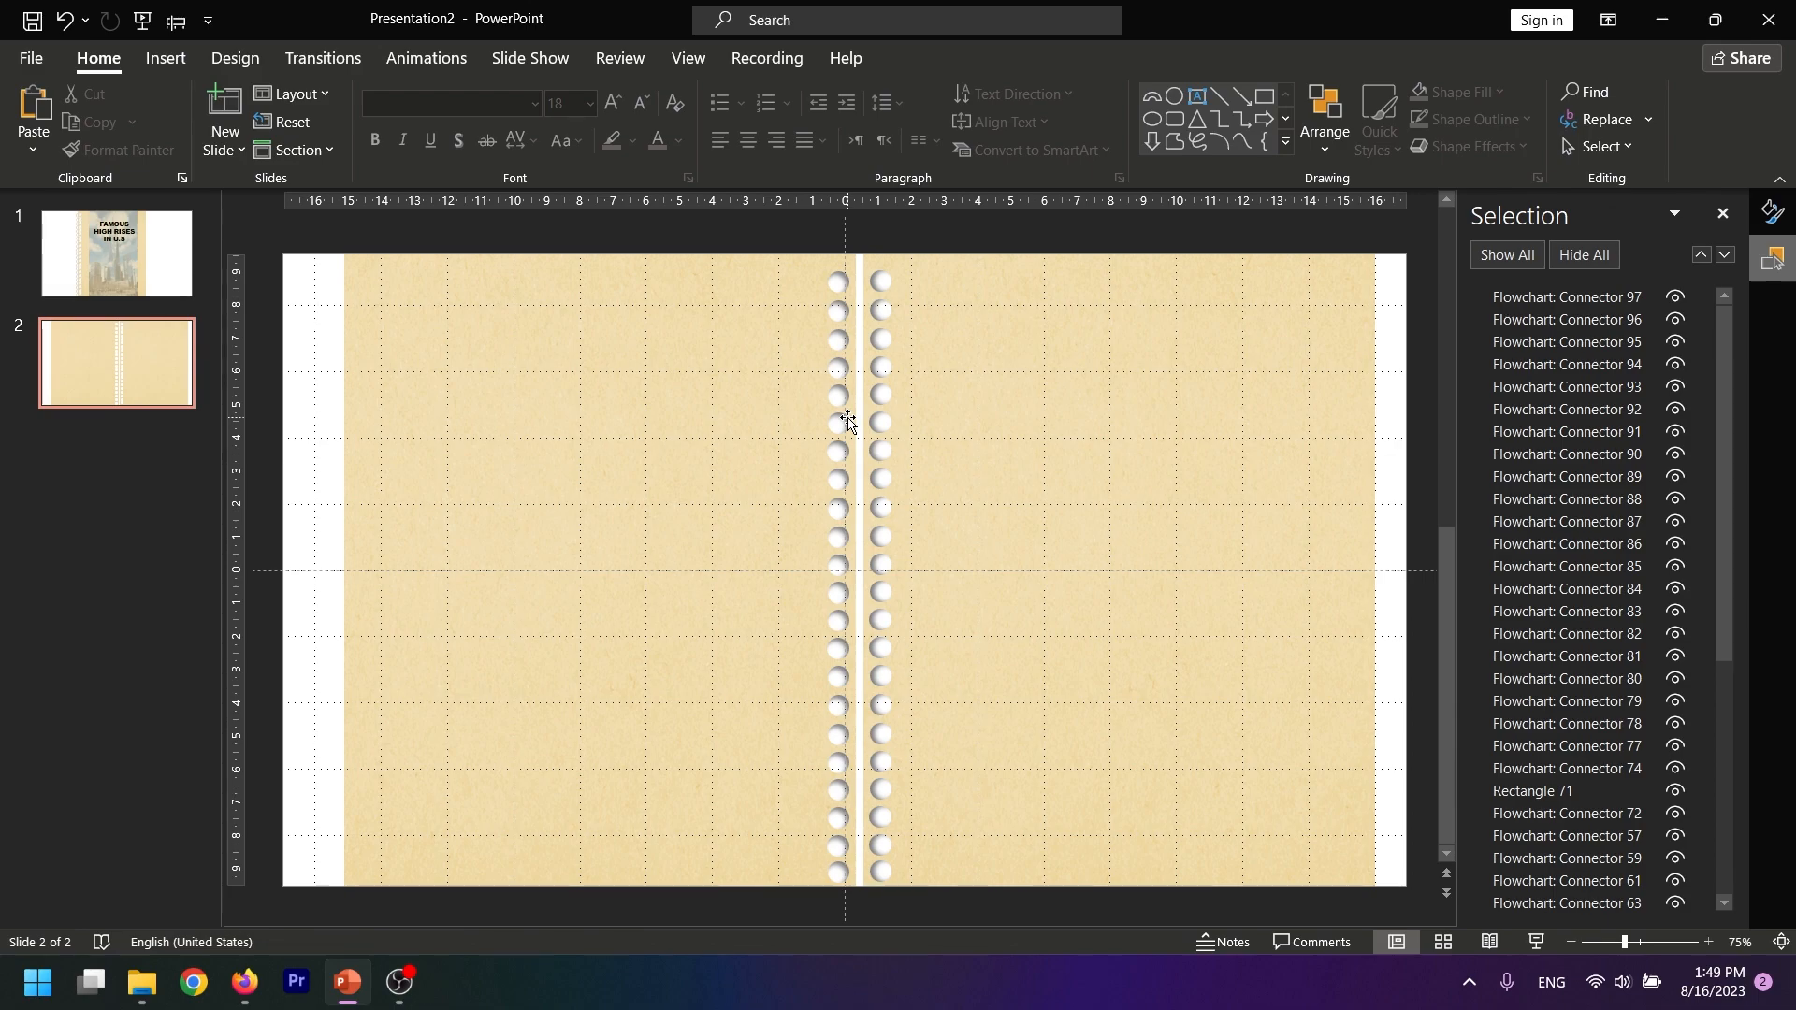
Draw a horizontal rectangle about 7.11 cm wide and 1.5 cm high on the upper part of the left page
{"action": "left_click", "coordinate": [166, 58]}
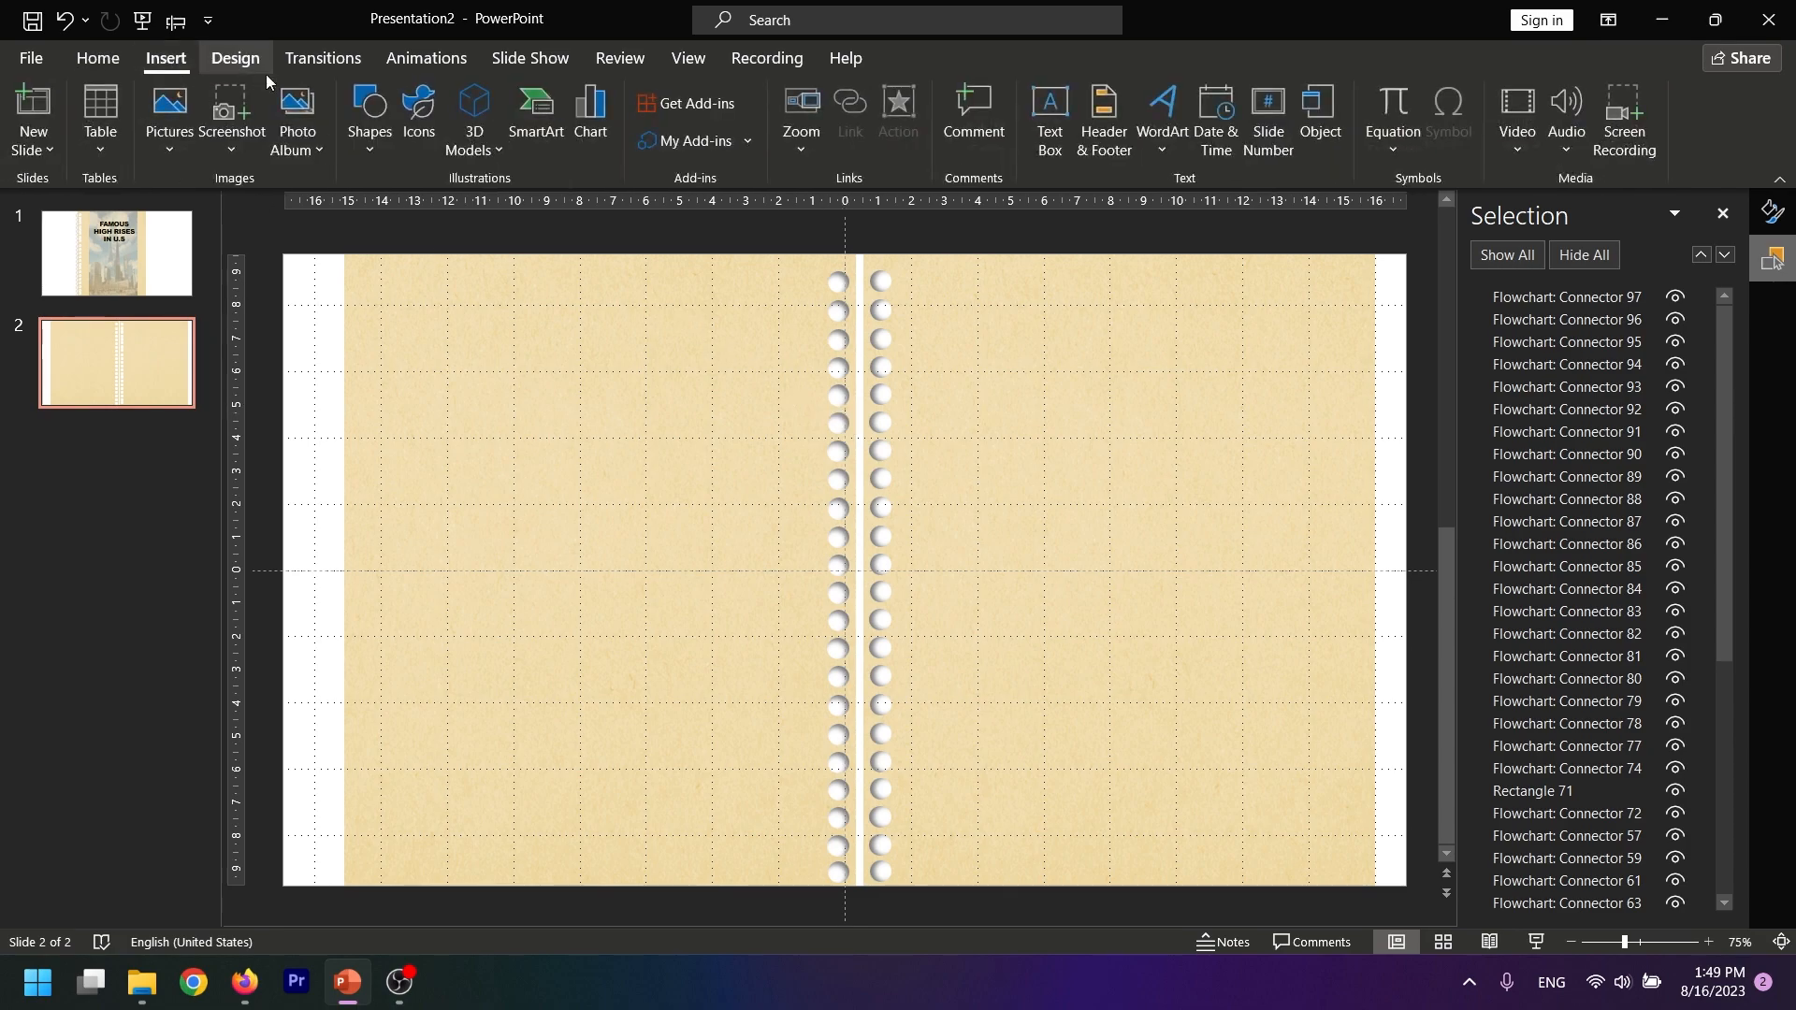
{"action": "left_click", "coordinate": [370, 117]}
{"action": "left_click", "coordinate": [471, 213]}
{"action": "left_click_drag", "start_coordinate": [453, 367], "coordinate": [690, 418]}
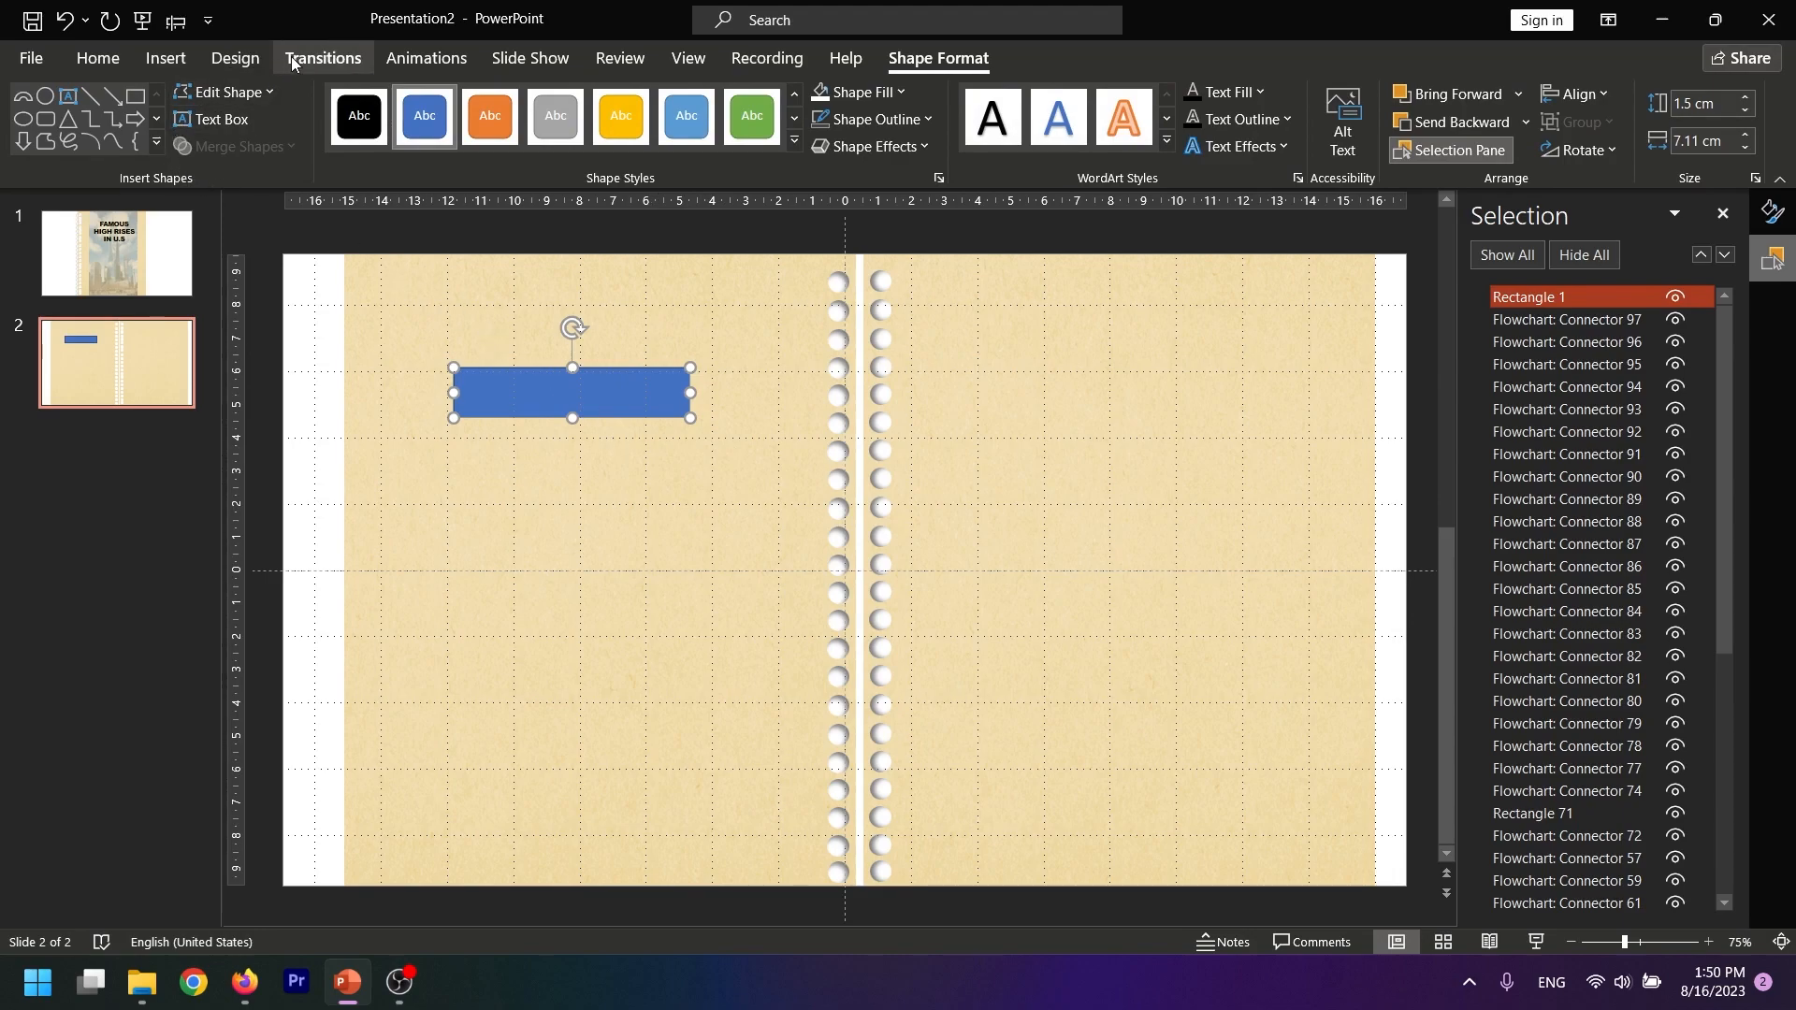
Draw a flat oval about 7.82 cm wide and 1.33 cm high, centered over the rectangle's top edge
{"action": "left_click", "coordinate": [163, 59]}
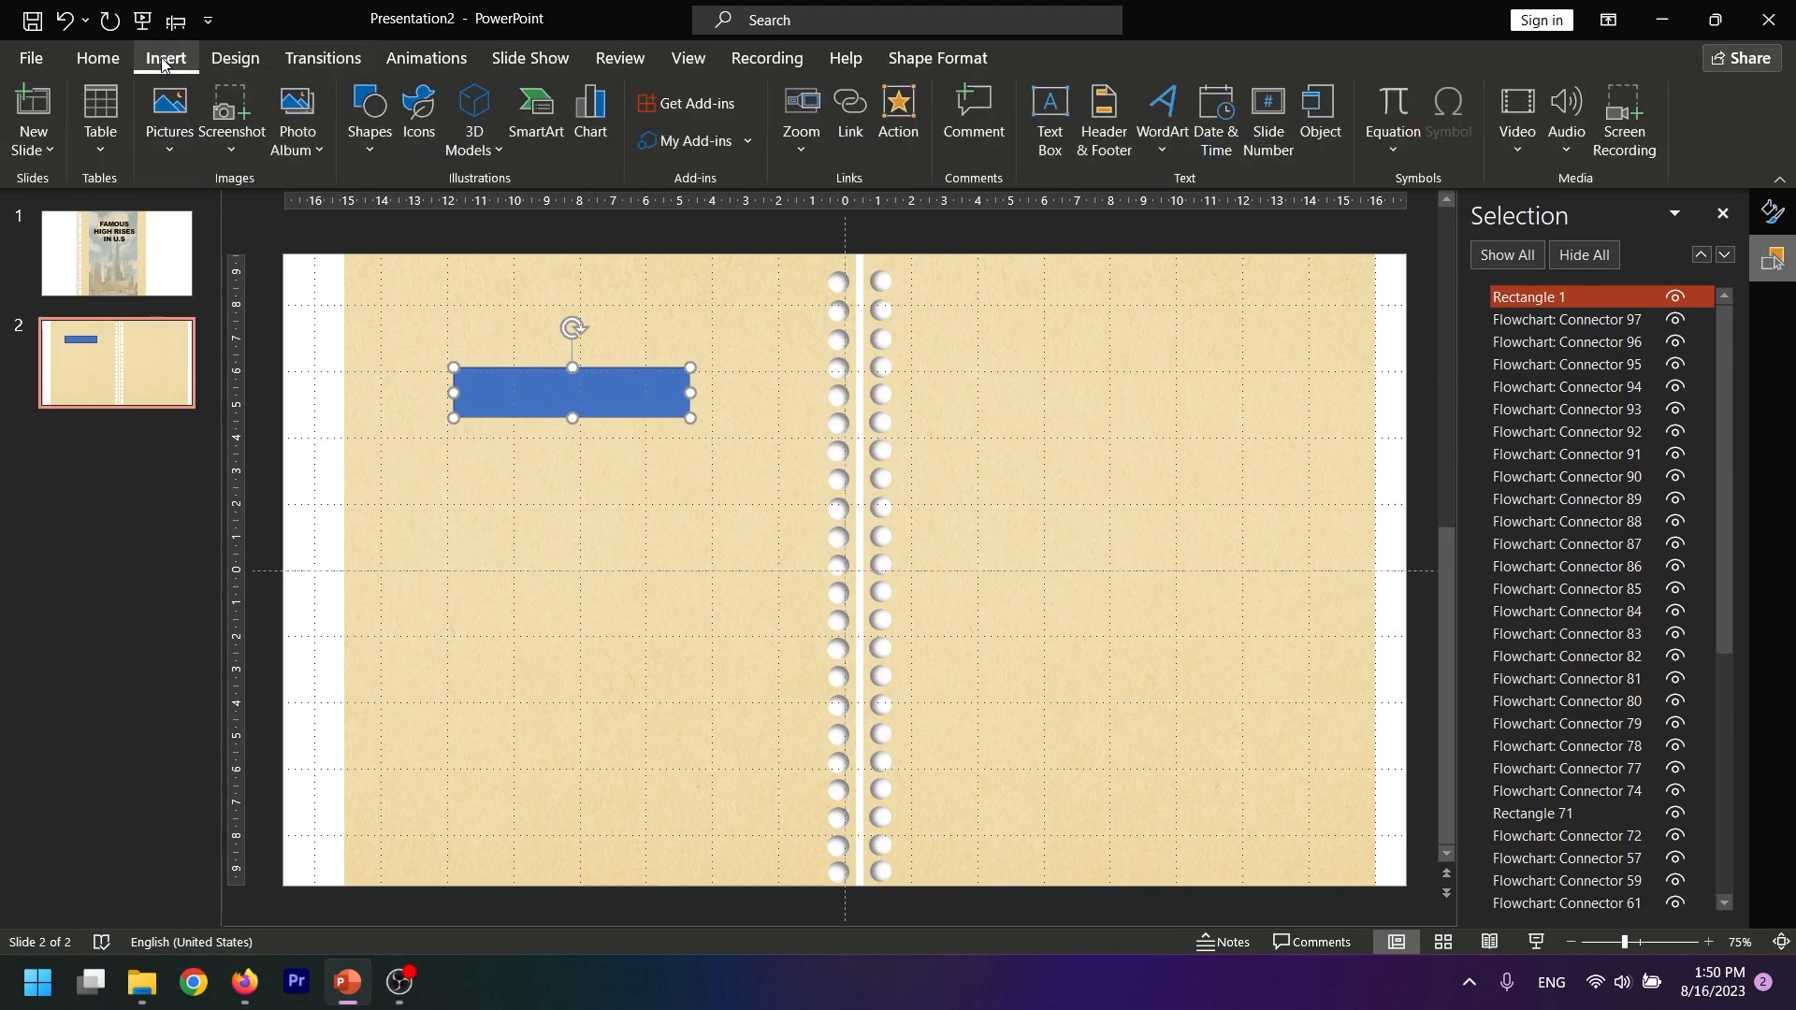
{"action": "left_click", "coordinate": [370, 131]}
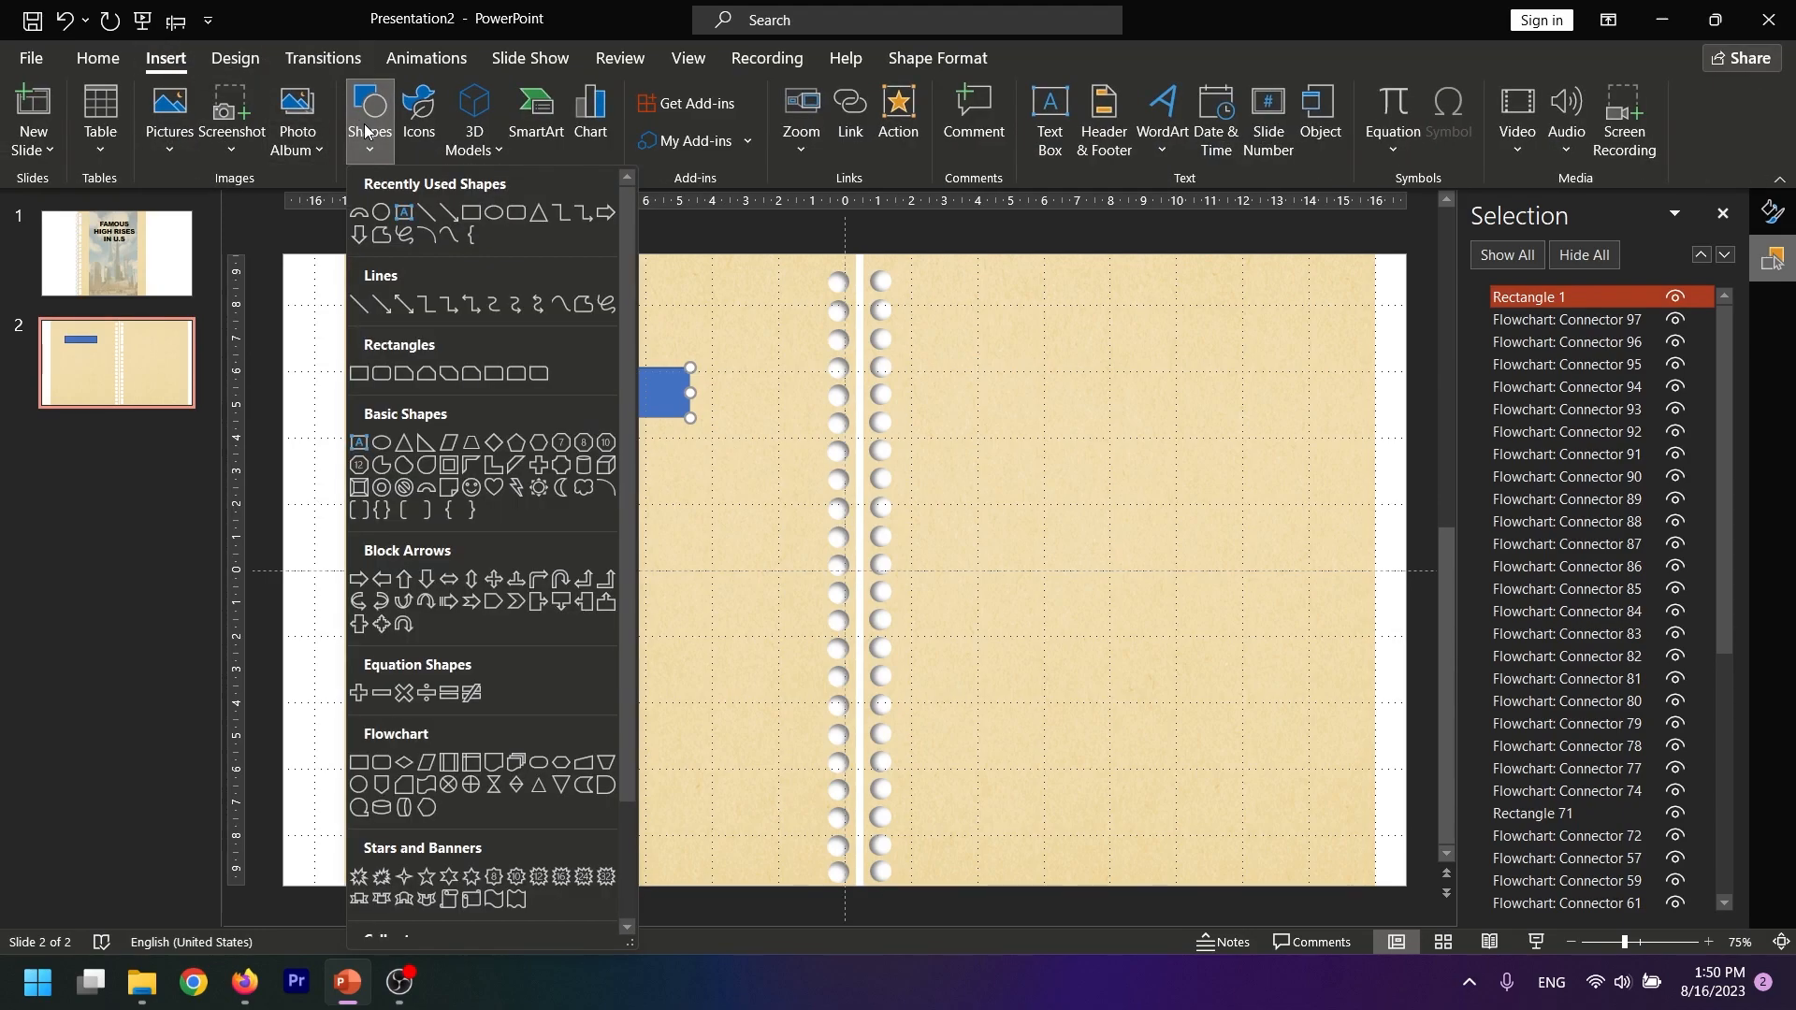
{"action": "left_click", "coordinate": [491, 218]}
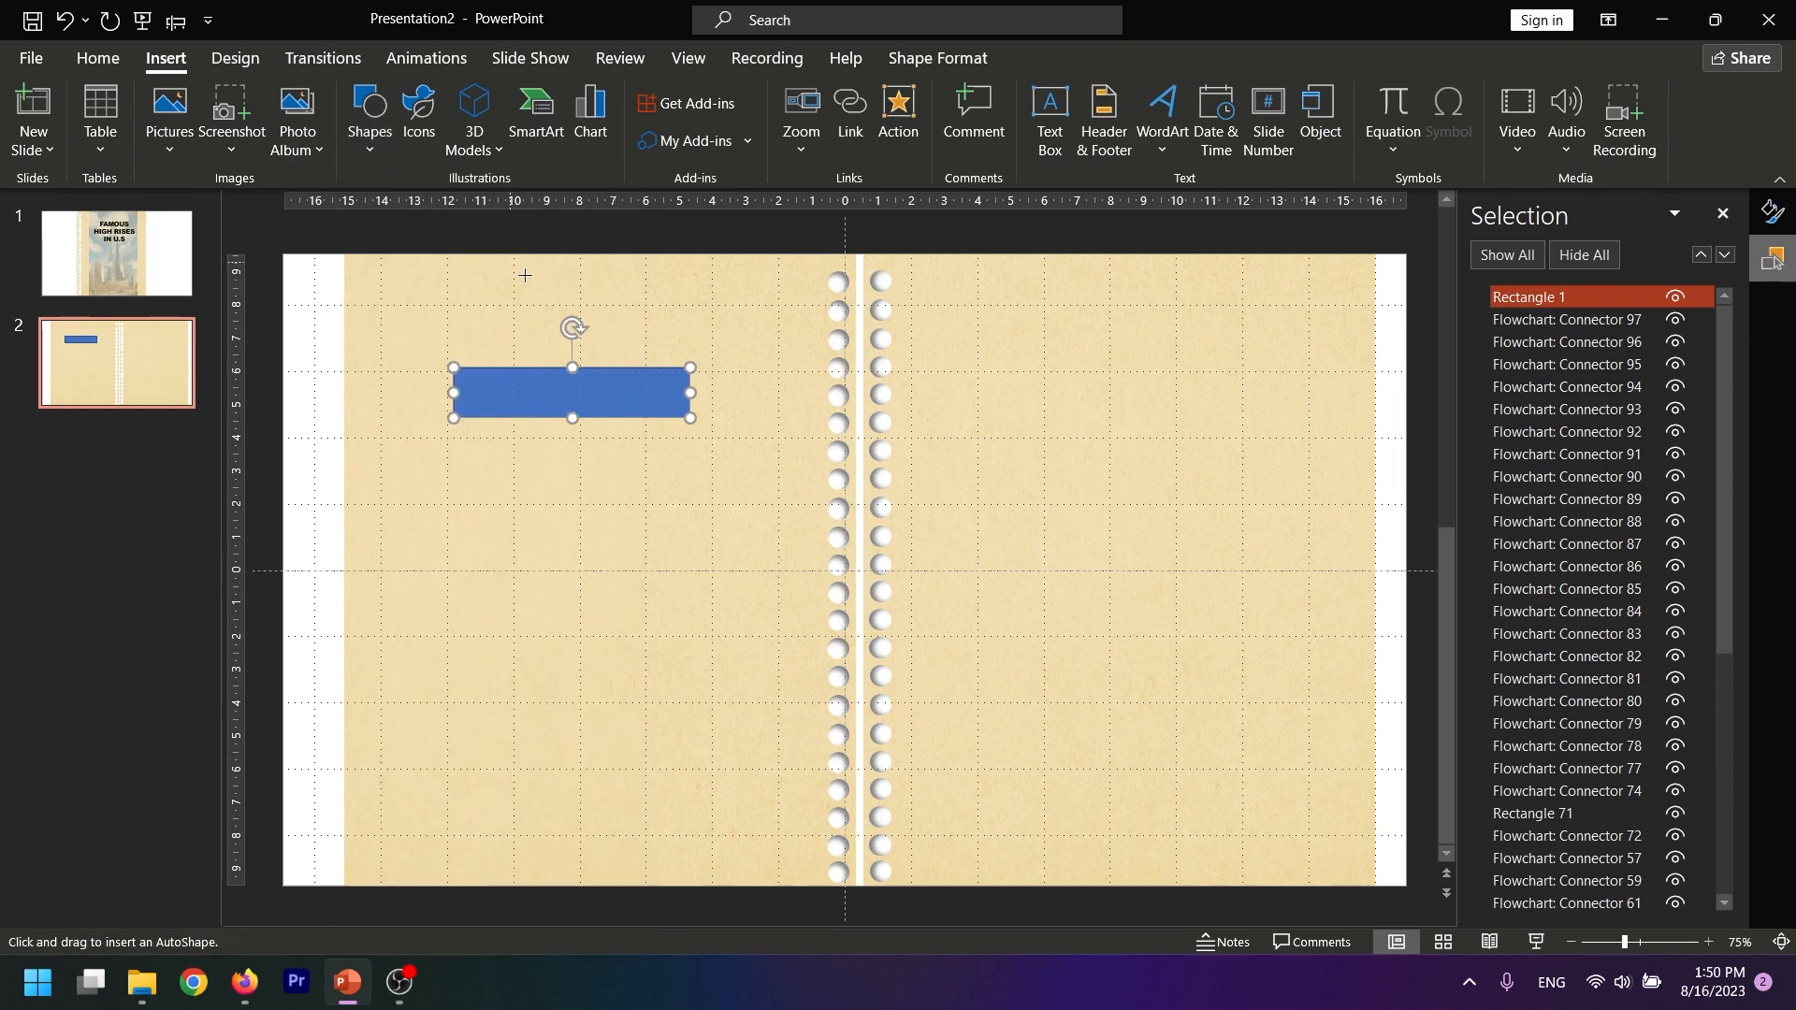
{"action": "left_click_drag", "start_coordinate": [452, 344], "coordinate": [703, 386]}
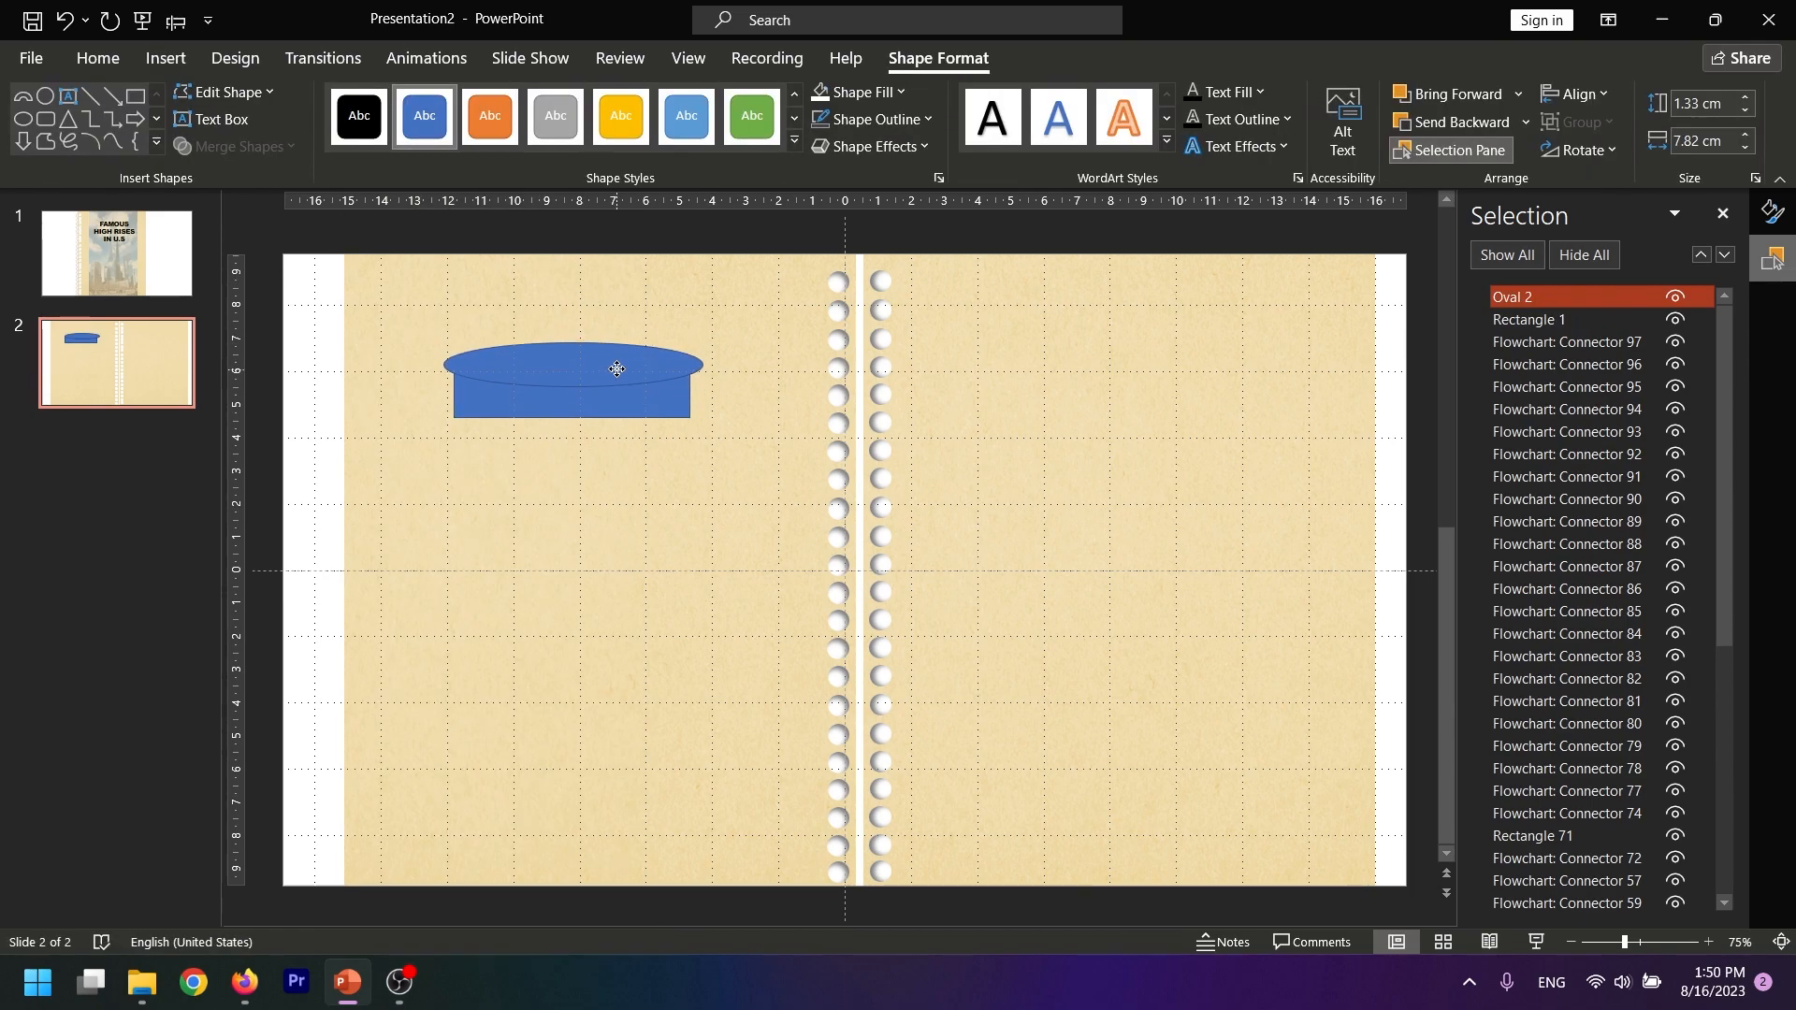
Duplicate the flat oval and place the copy over the rectangle's bottom edge, aligned with the first oval
{"action": "left_click", "coordinate": [617, 368]}
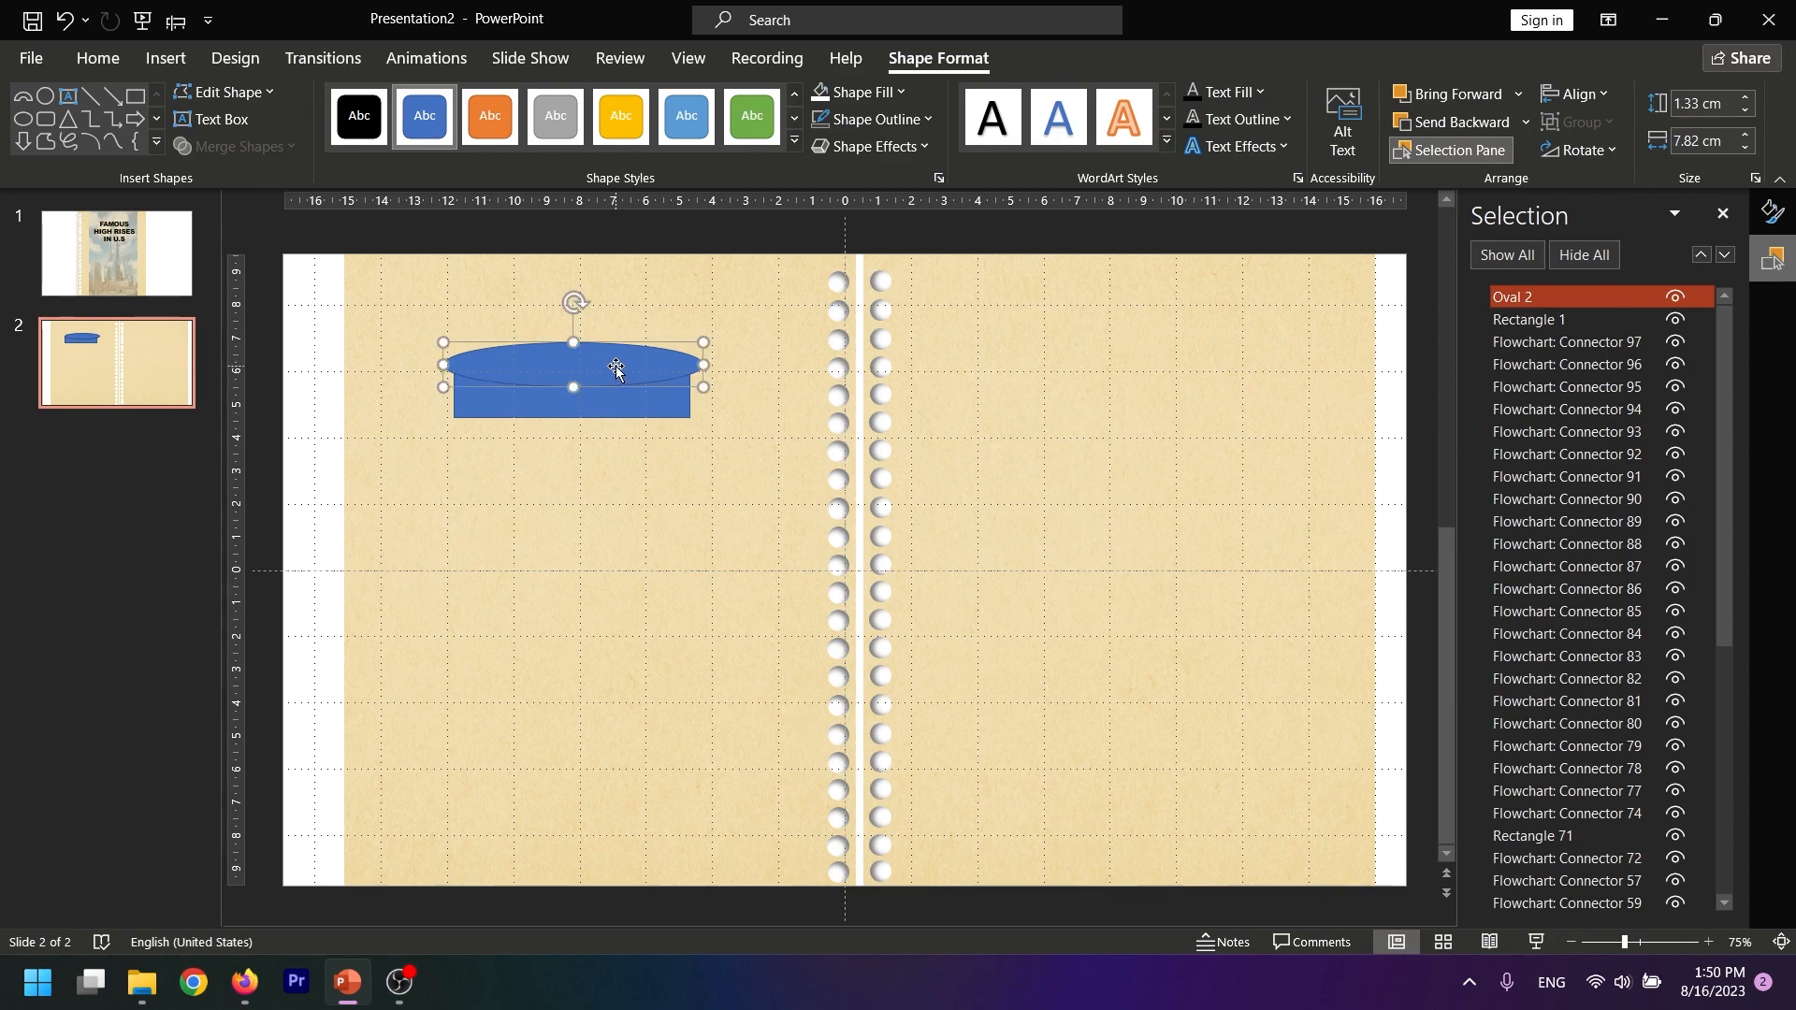
{"action": "key", "text": "ctrl+c"}
{"action": "key", "text": "ctrl+v"}
{"action": "left_click_drag", "start_coordinate": [615, 378], "coordinate": [597, 417]}
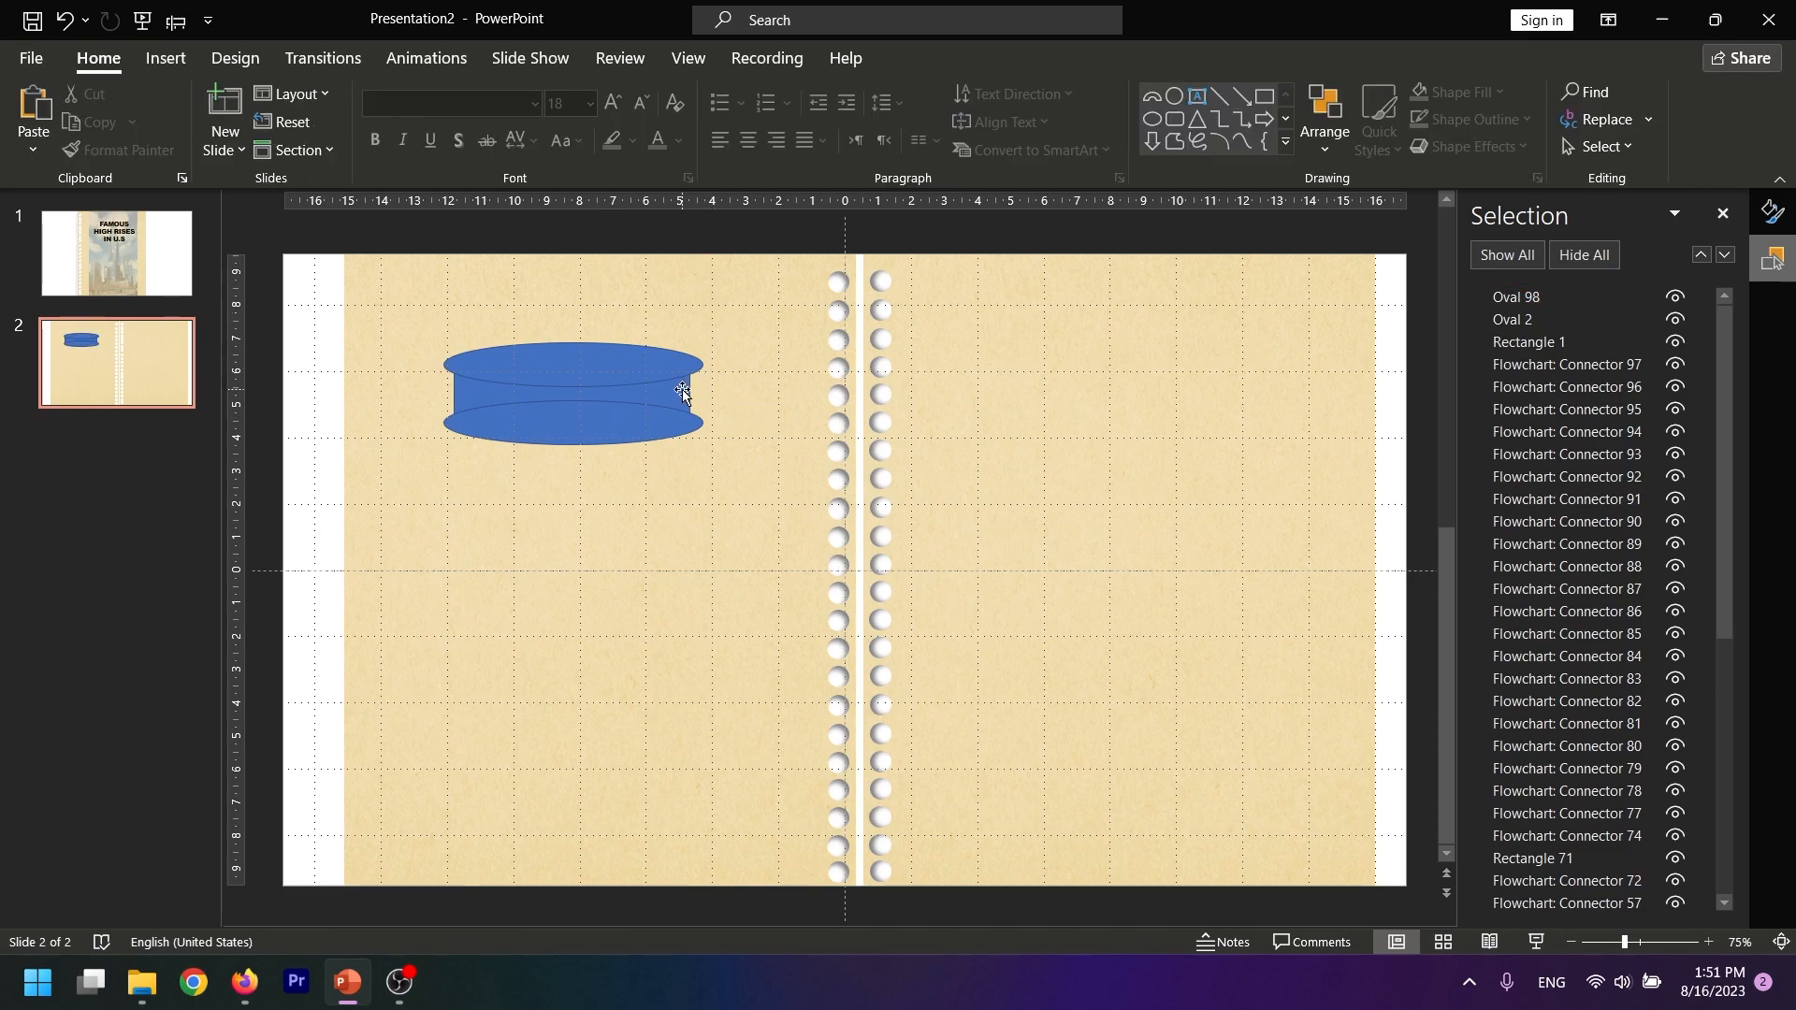
Subtract both ovals from the rectangle to leave a strip with concave top and bottom edges
{"action": "left_click", "coordinate": [680, 391]}
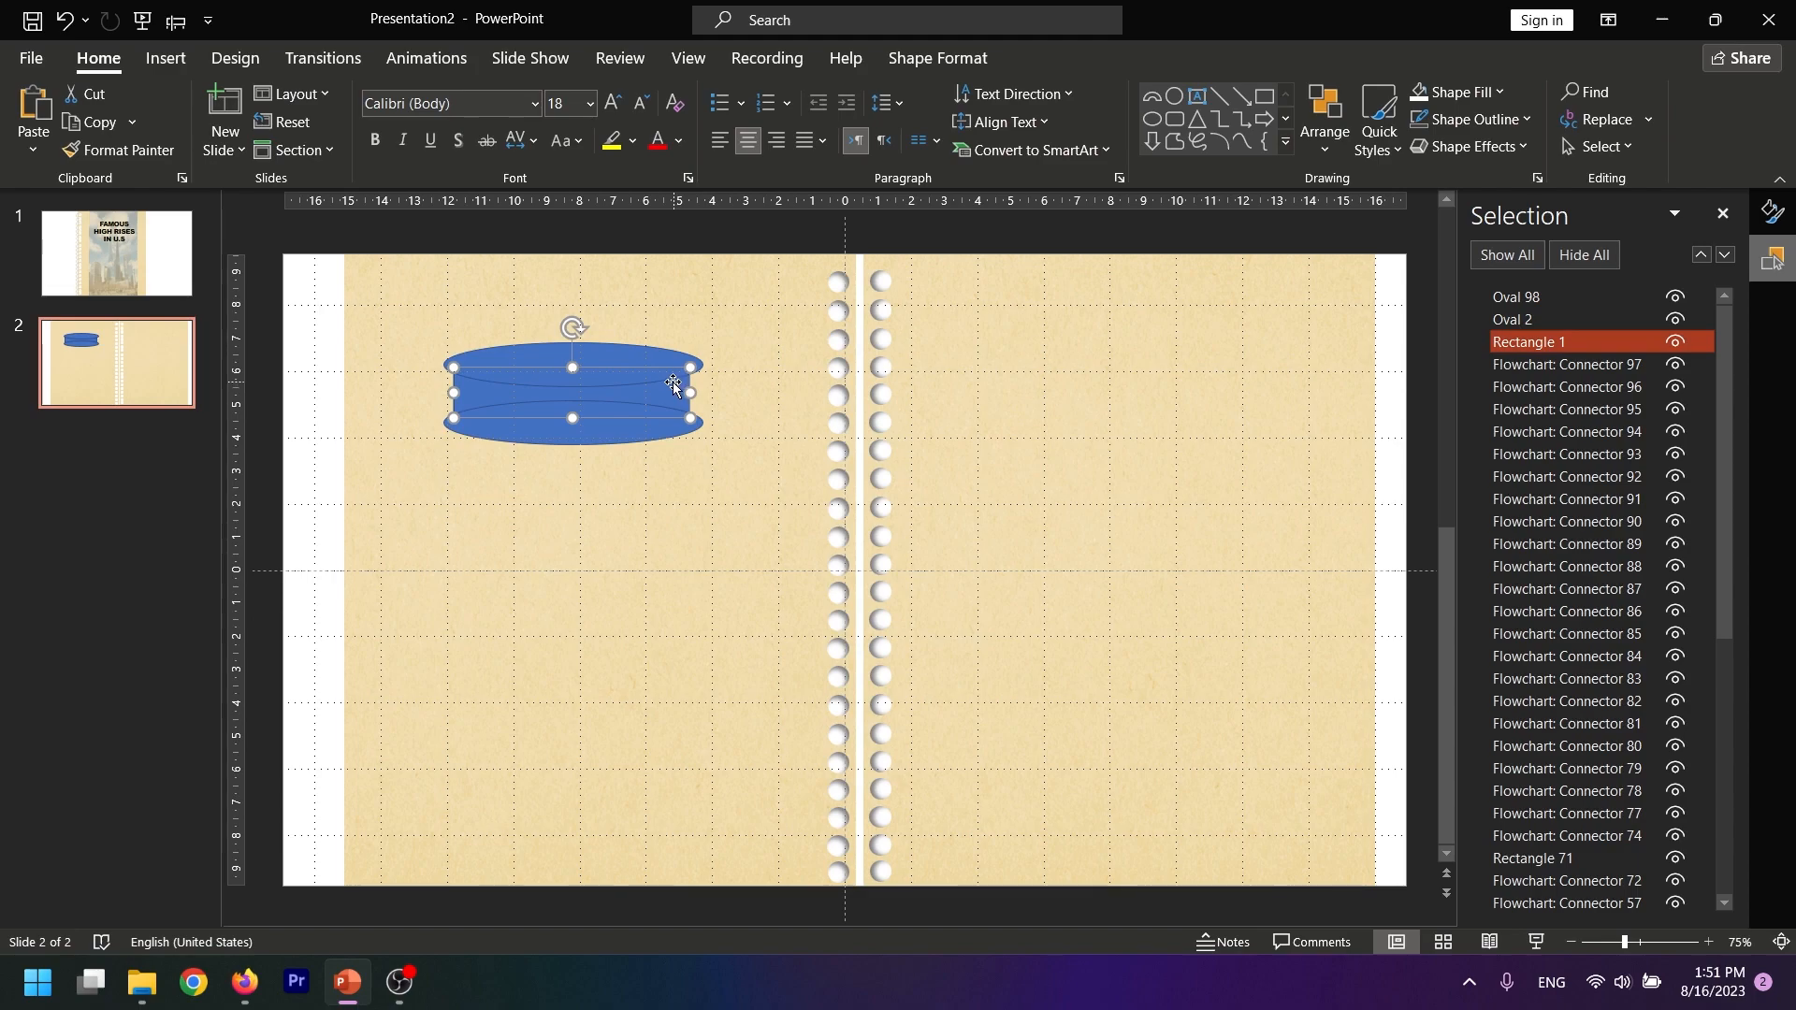
{"action": "left_click", "coordinate": [611, 357], "text": "shift"}
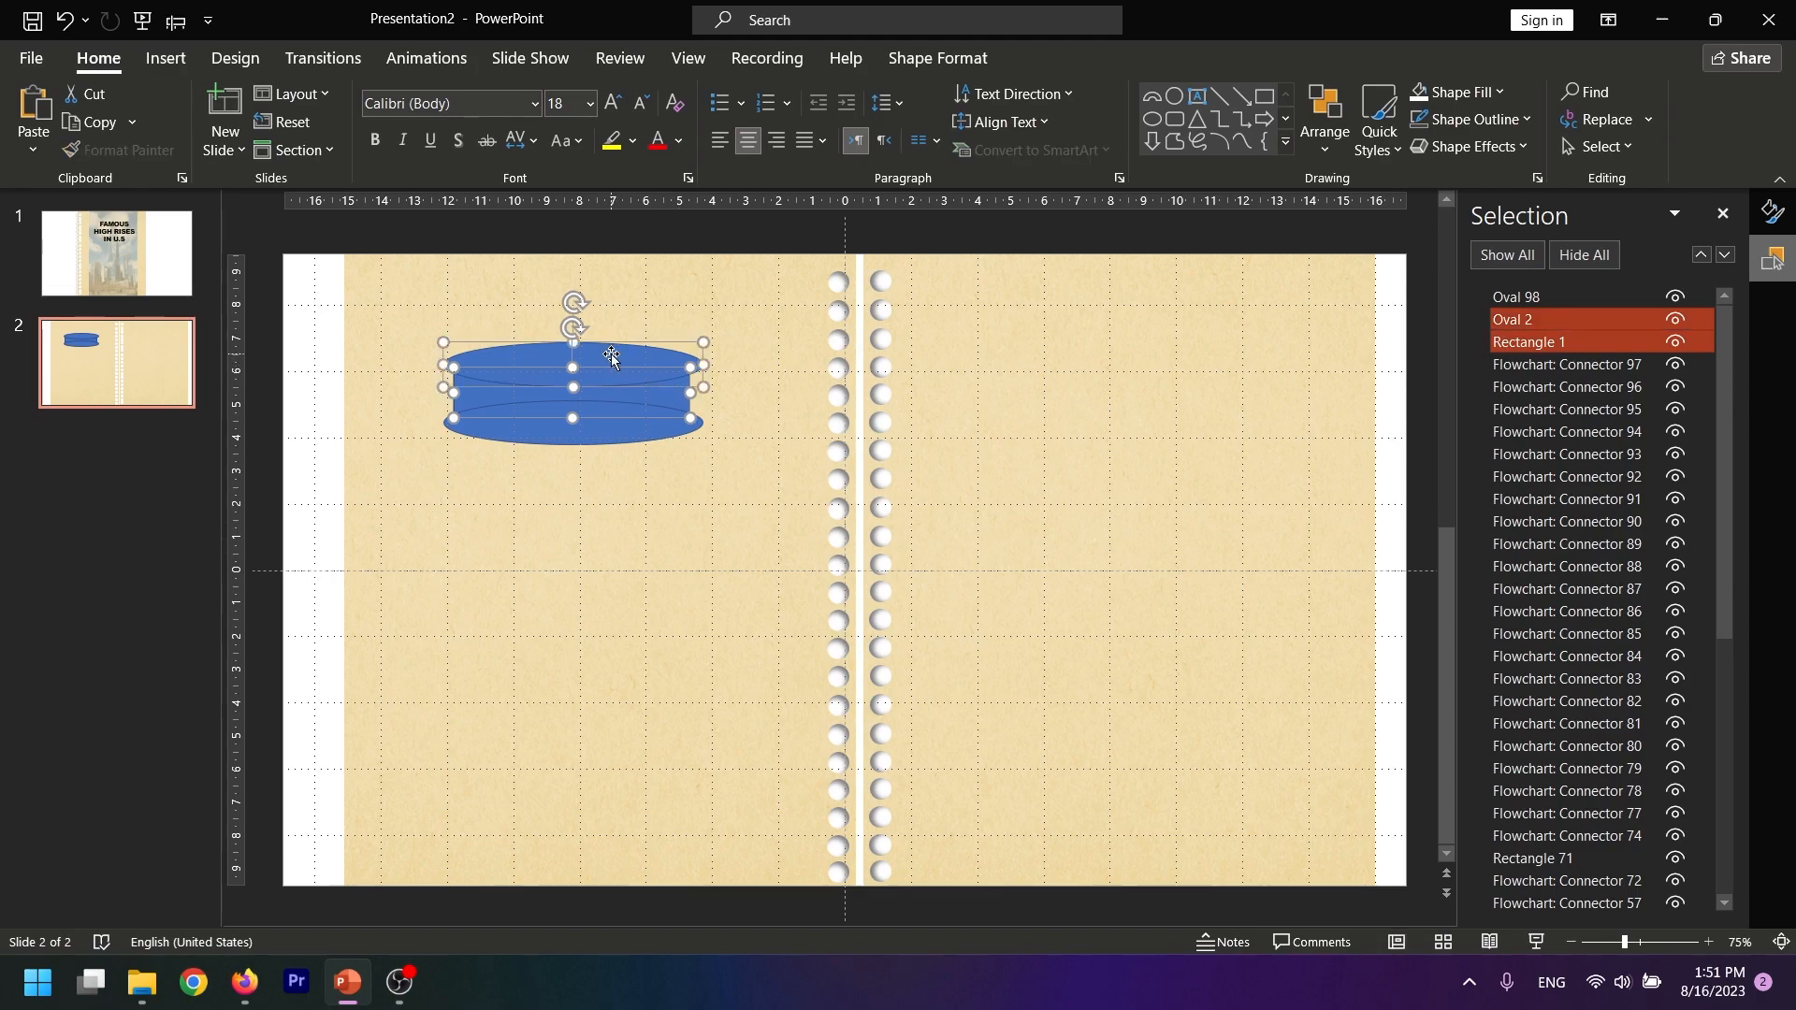
{"action": "left_click", "coordinate": [597, 433], "text": "shift"}
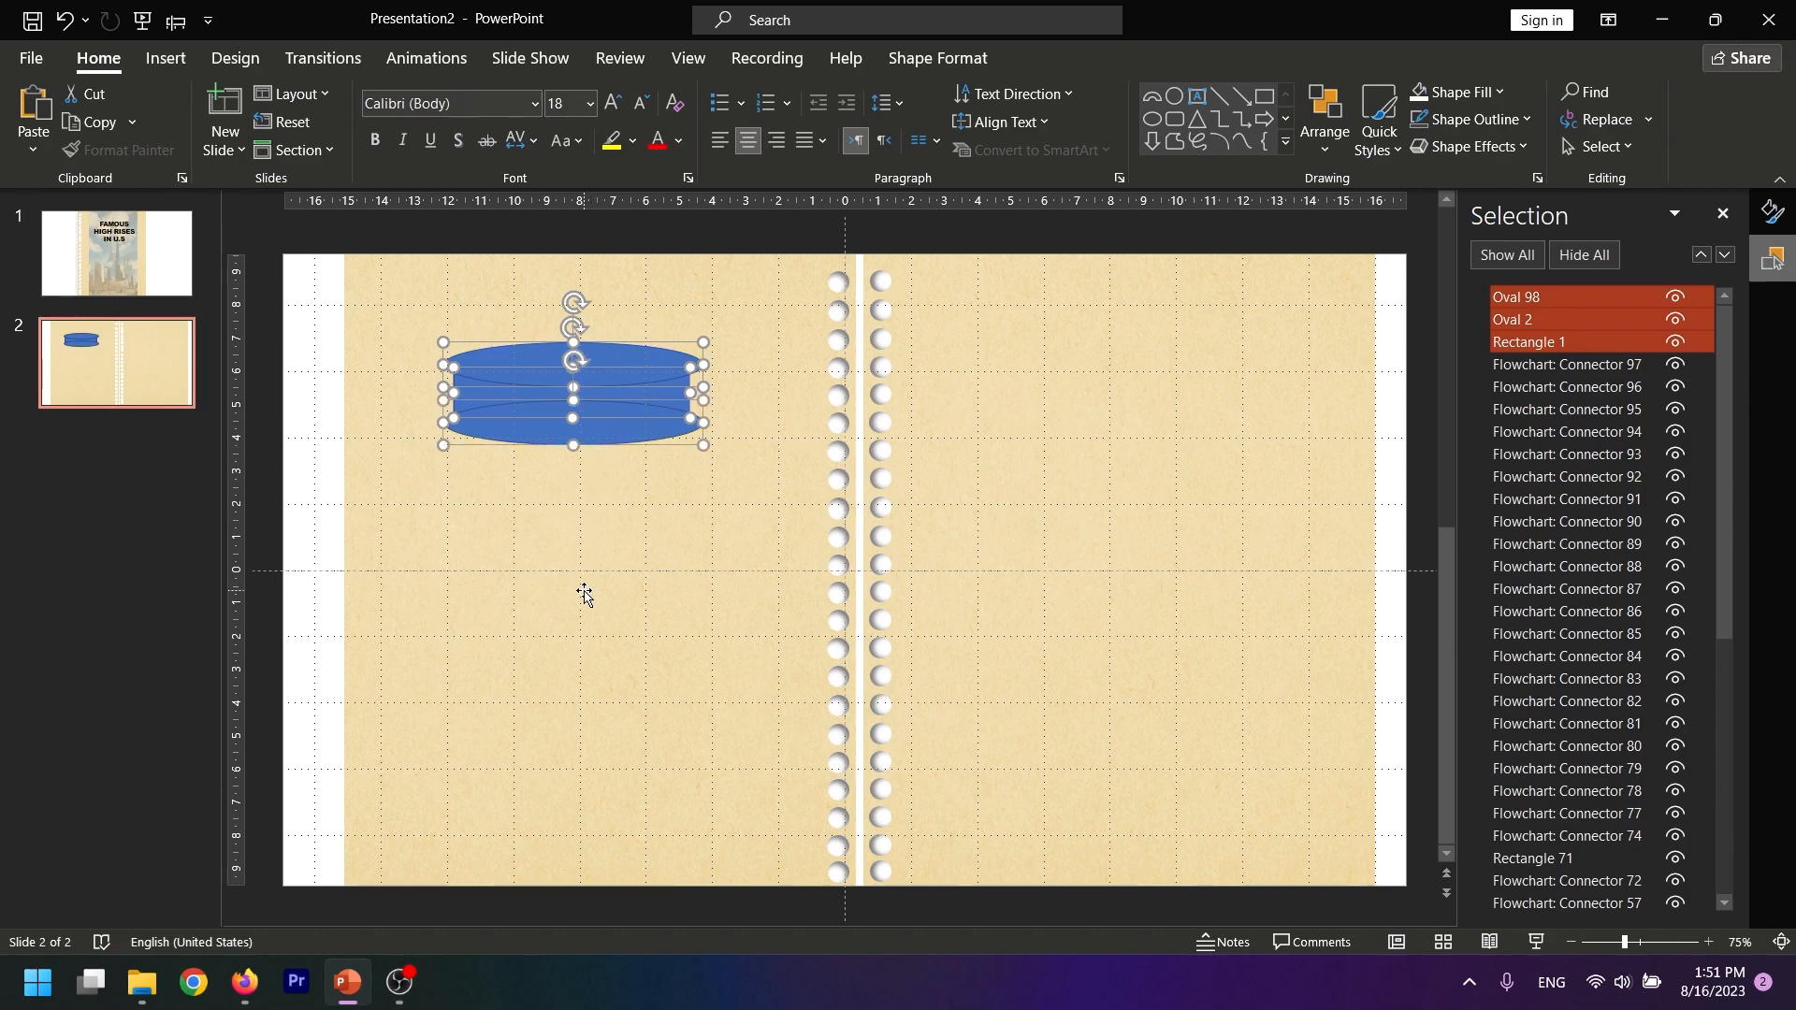
{"action": "left_click", "coordinate": [932, 59]}
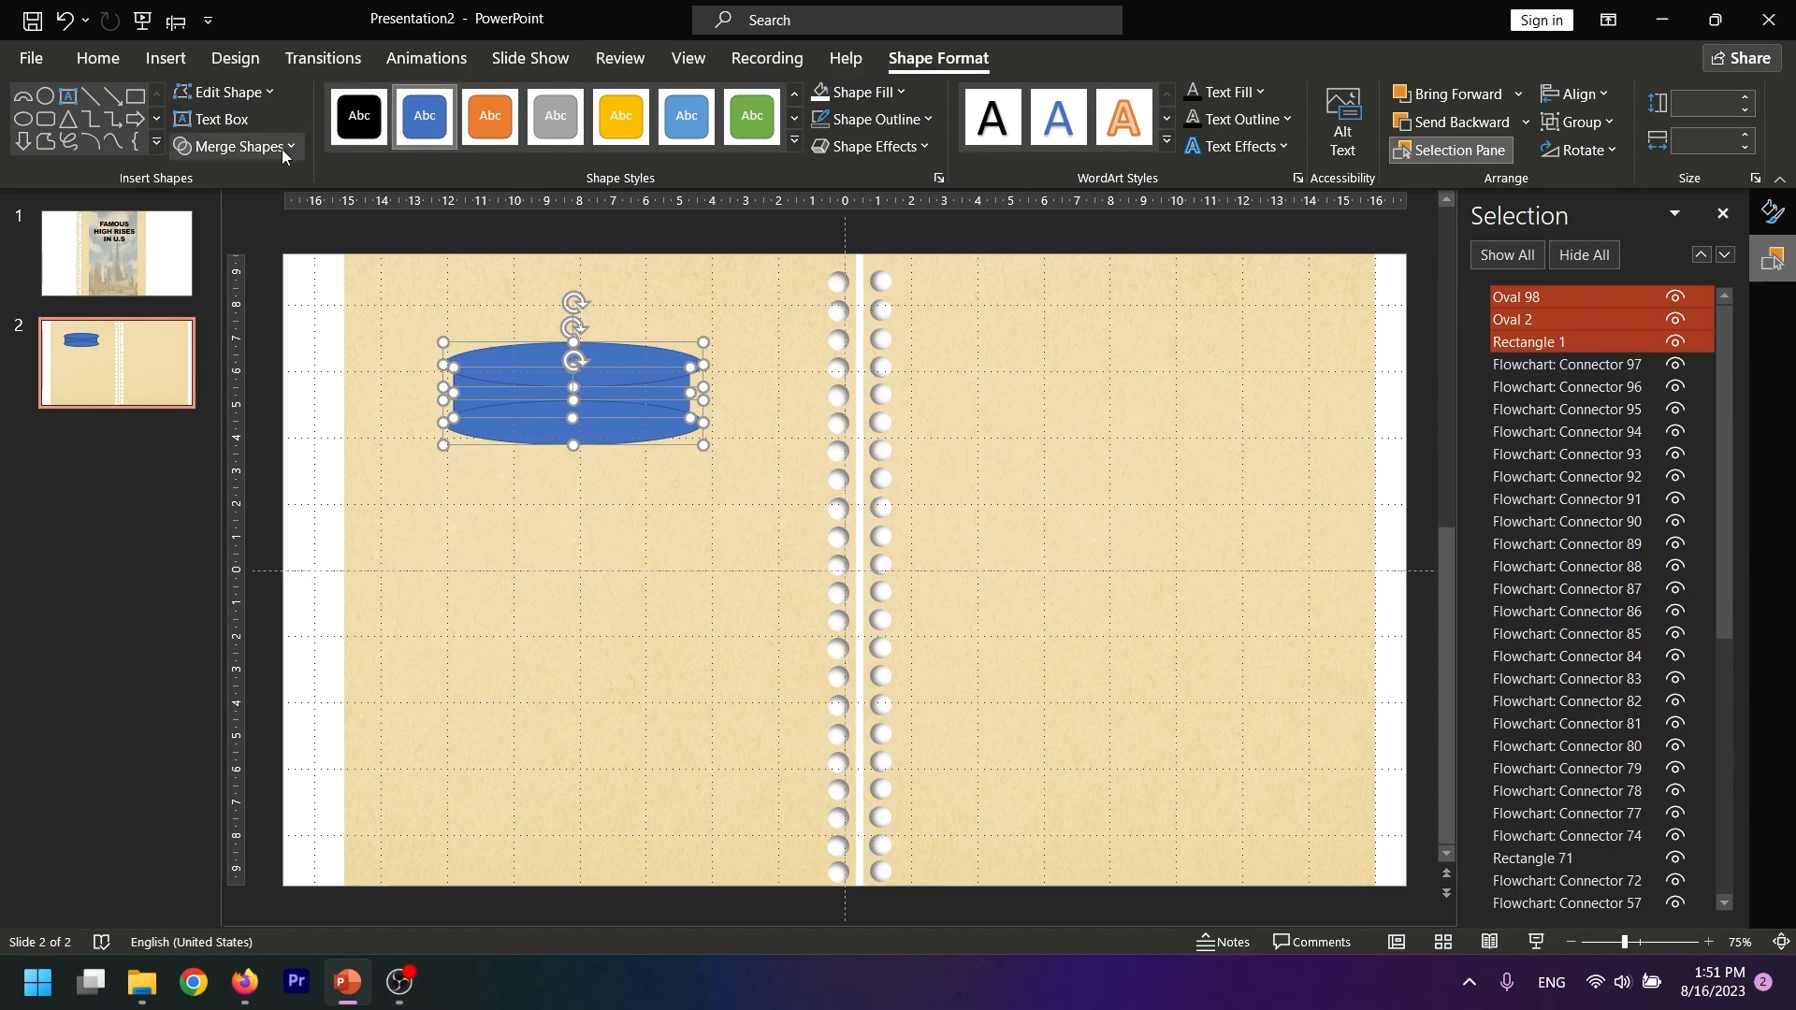
{"action": "left_click", "coordinate": [222, 146]}
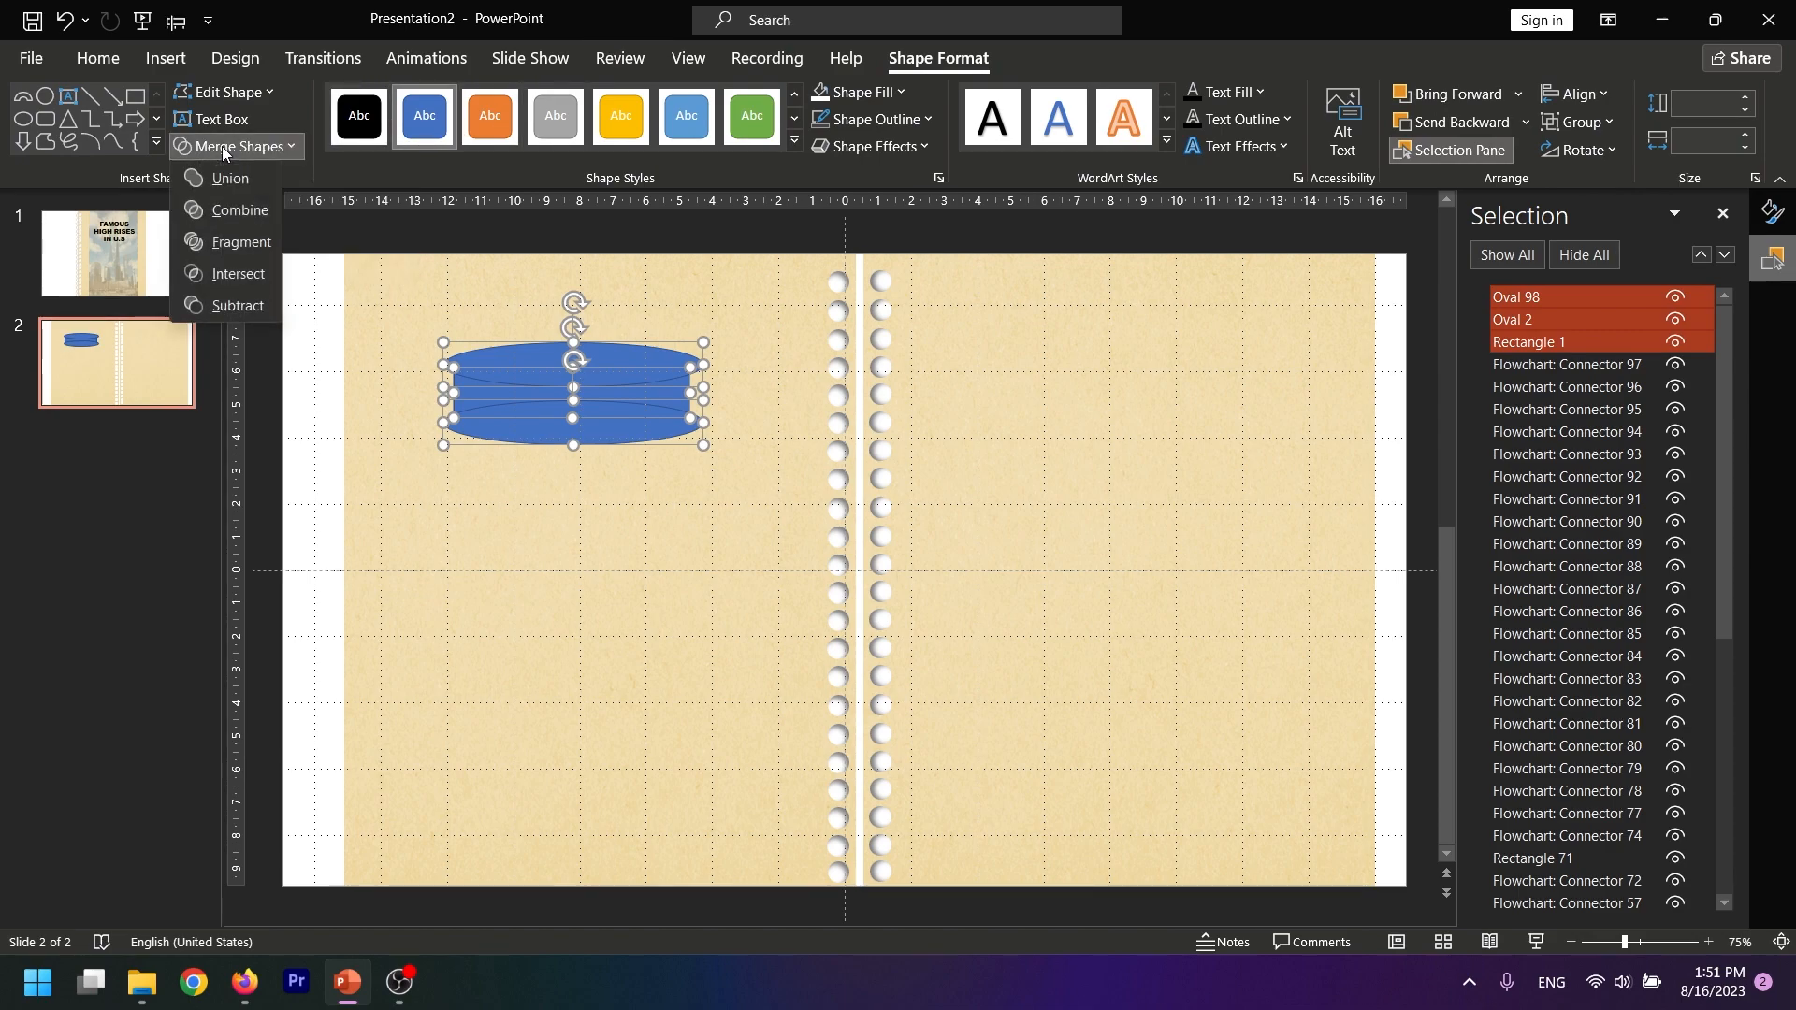
{"action": "left_click", "coordinate": [222, 310]}
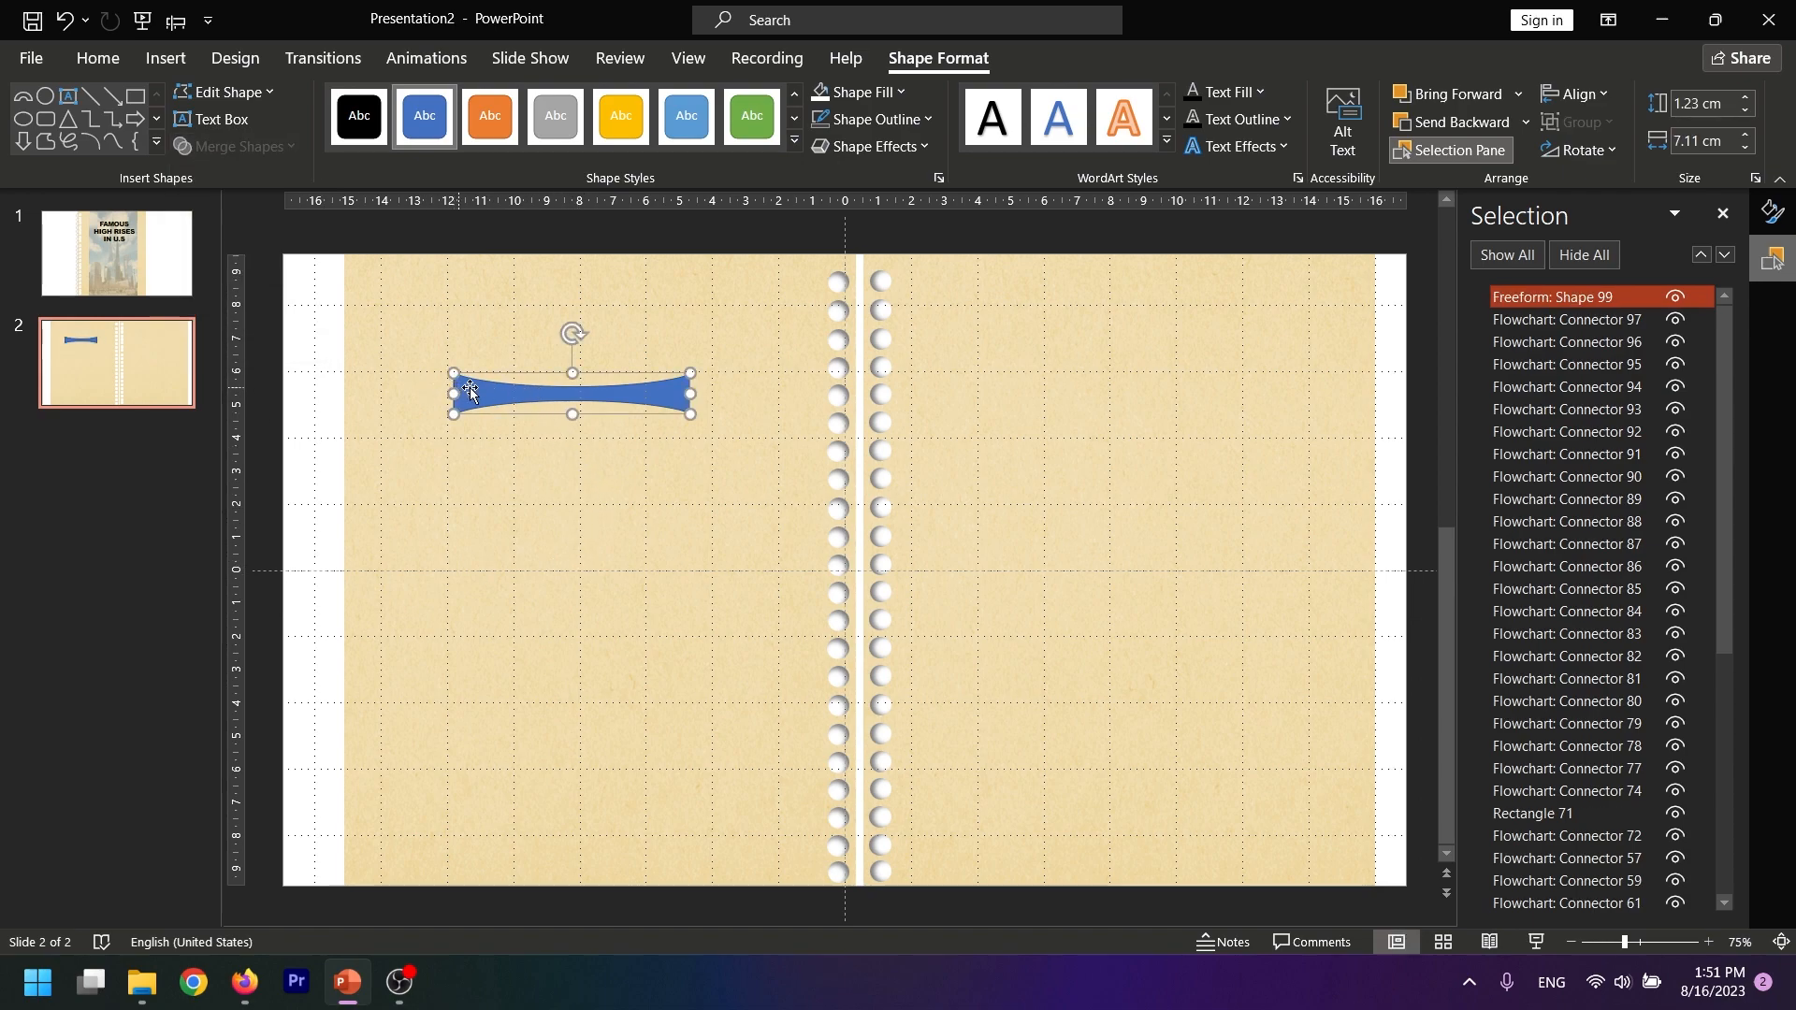
Move the concave strip to the topmost pair of holes and shrink it to about 1.35 by 0.23 cm, bridging them
{"action": "left_click_drag", "start_coordinate": [481, 395], "coordinate": [771, 283]}
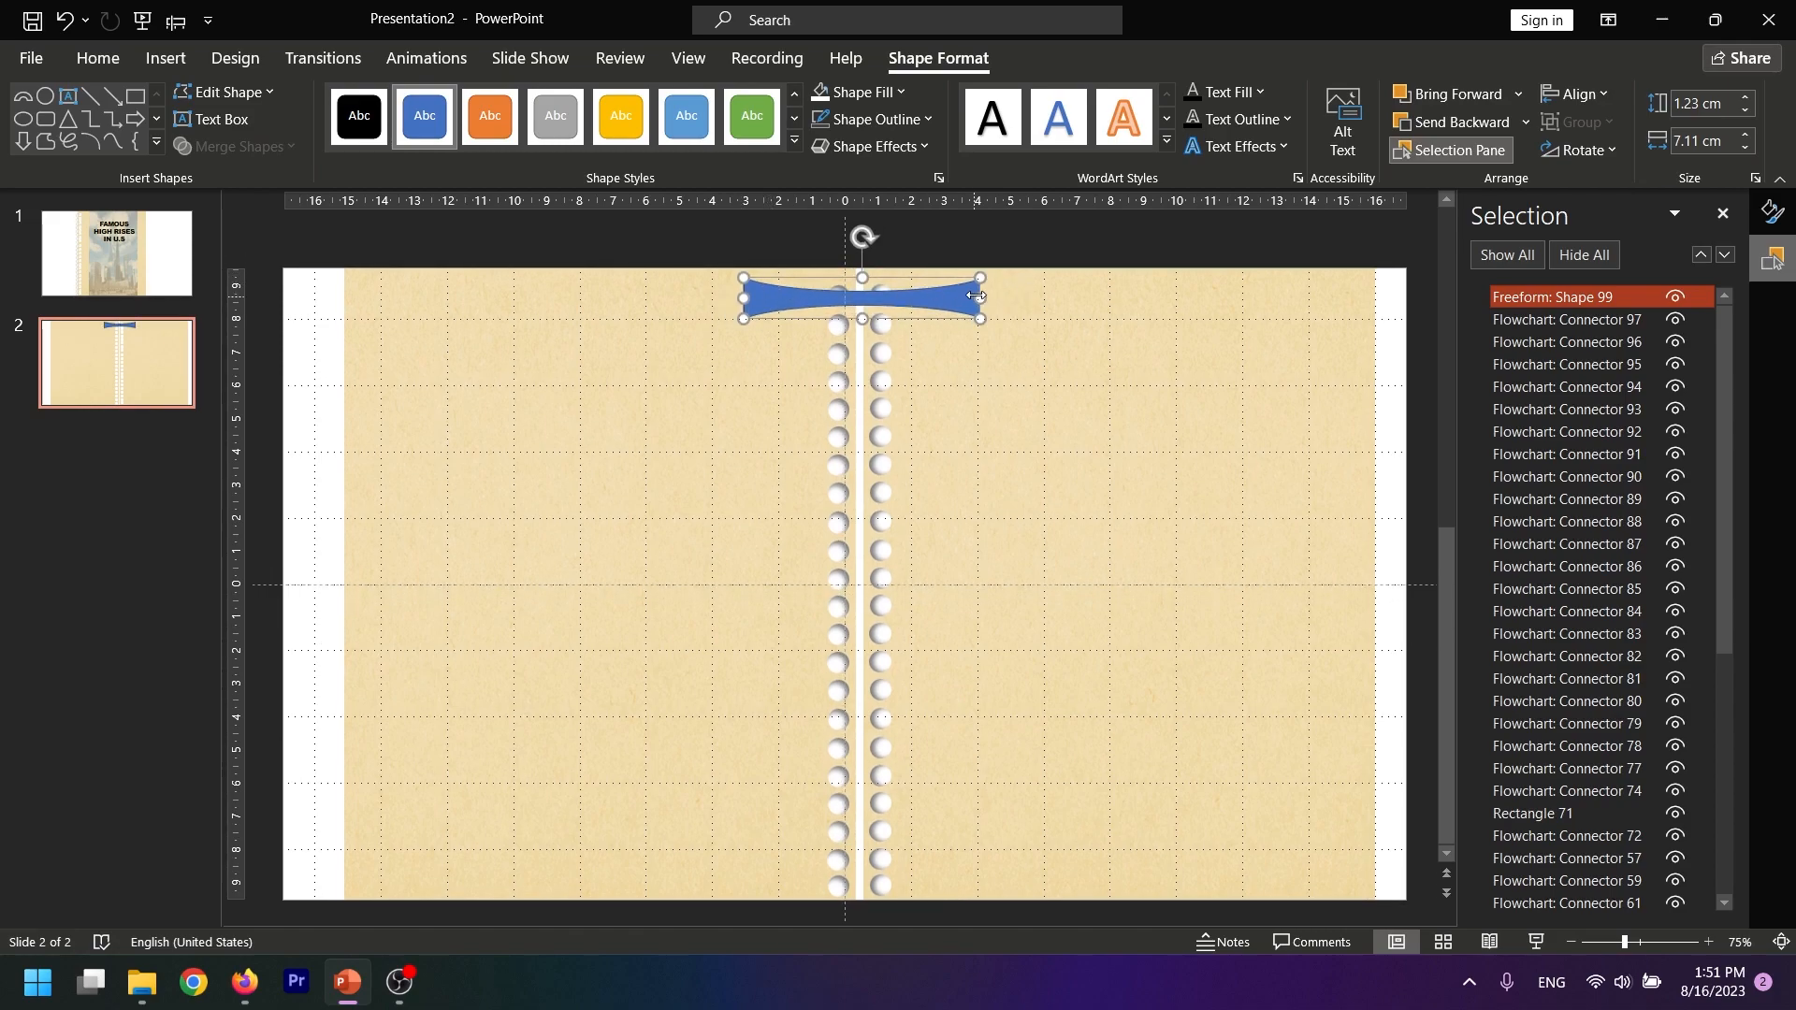
{"action": "left_click_drag", "start_coordinate": [981, 296], "coordinate": [882, 296]}
{"action": "left_click", "coordinate": [1006, 305]}
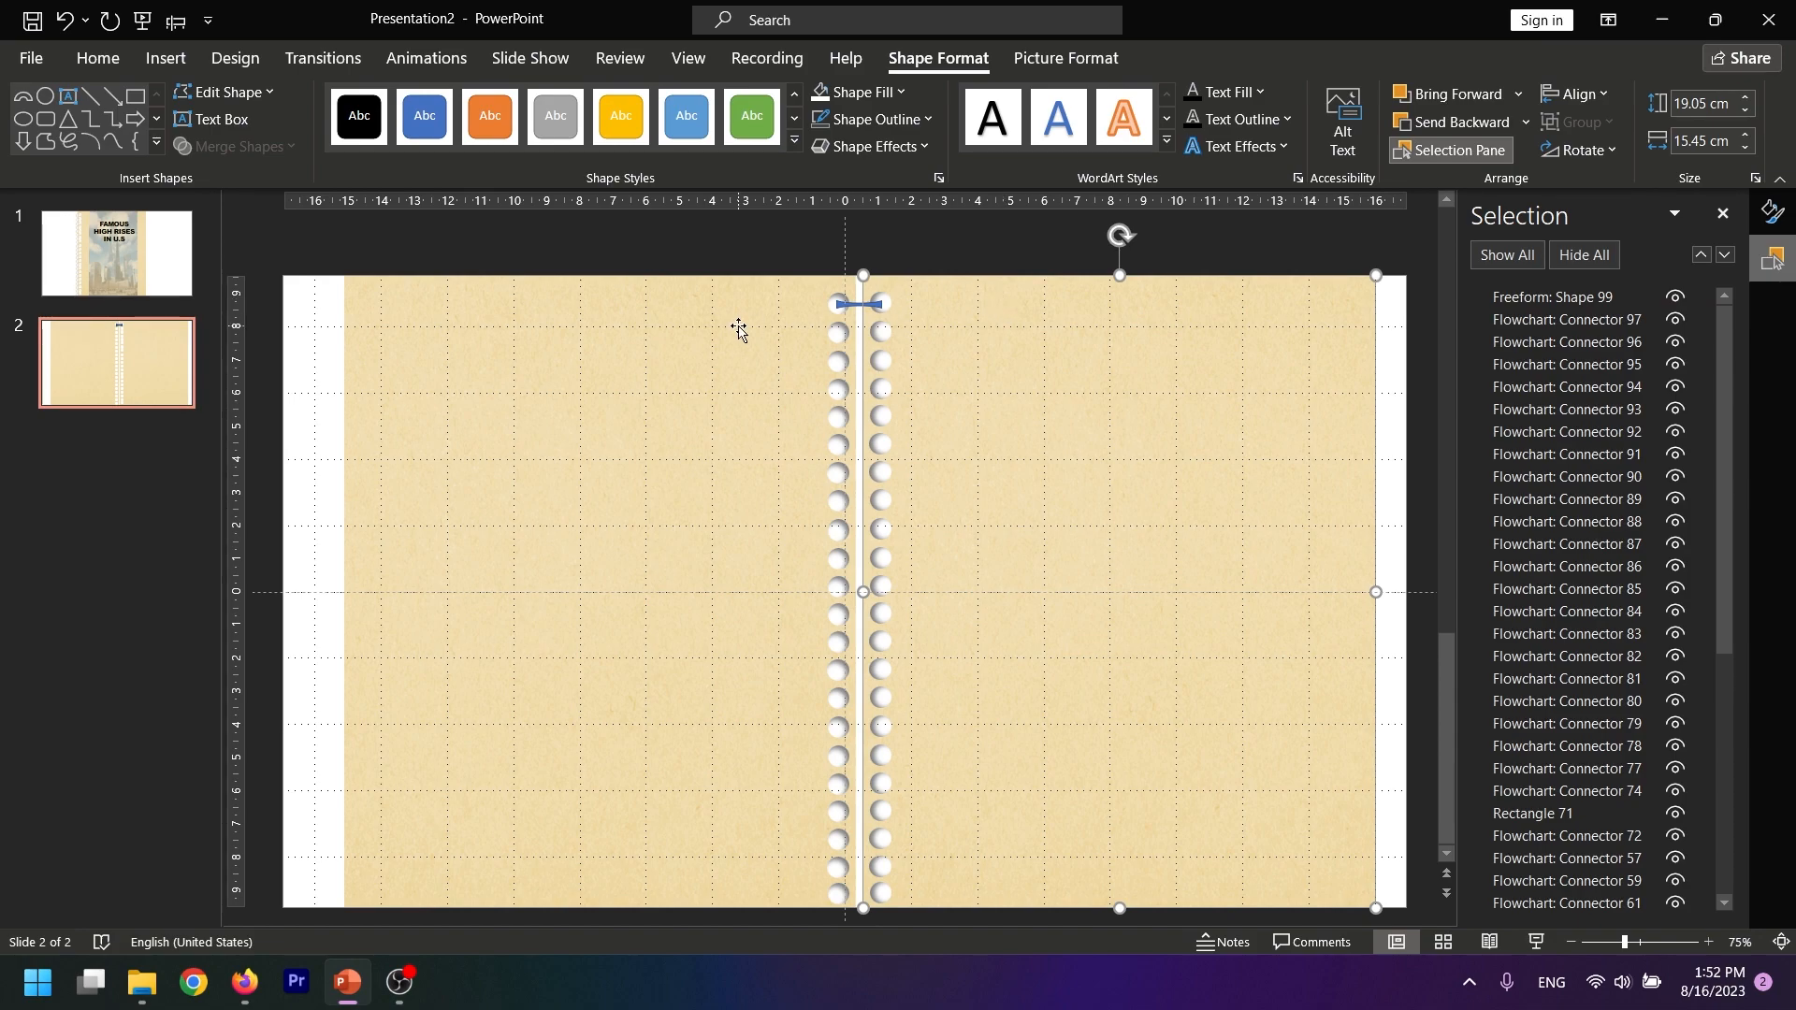
Remove the outline of the small ring strip and change its fill to a gradient fill
{"action": "left_click", "coordinate": [838, 306]}
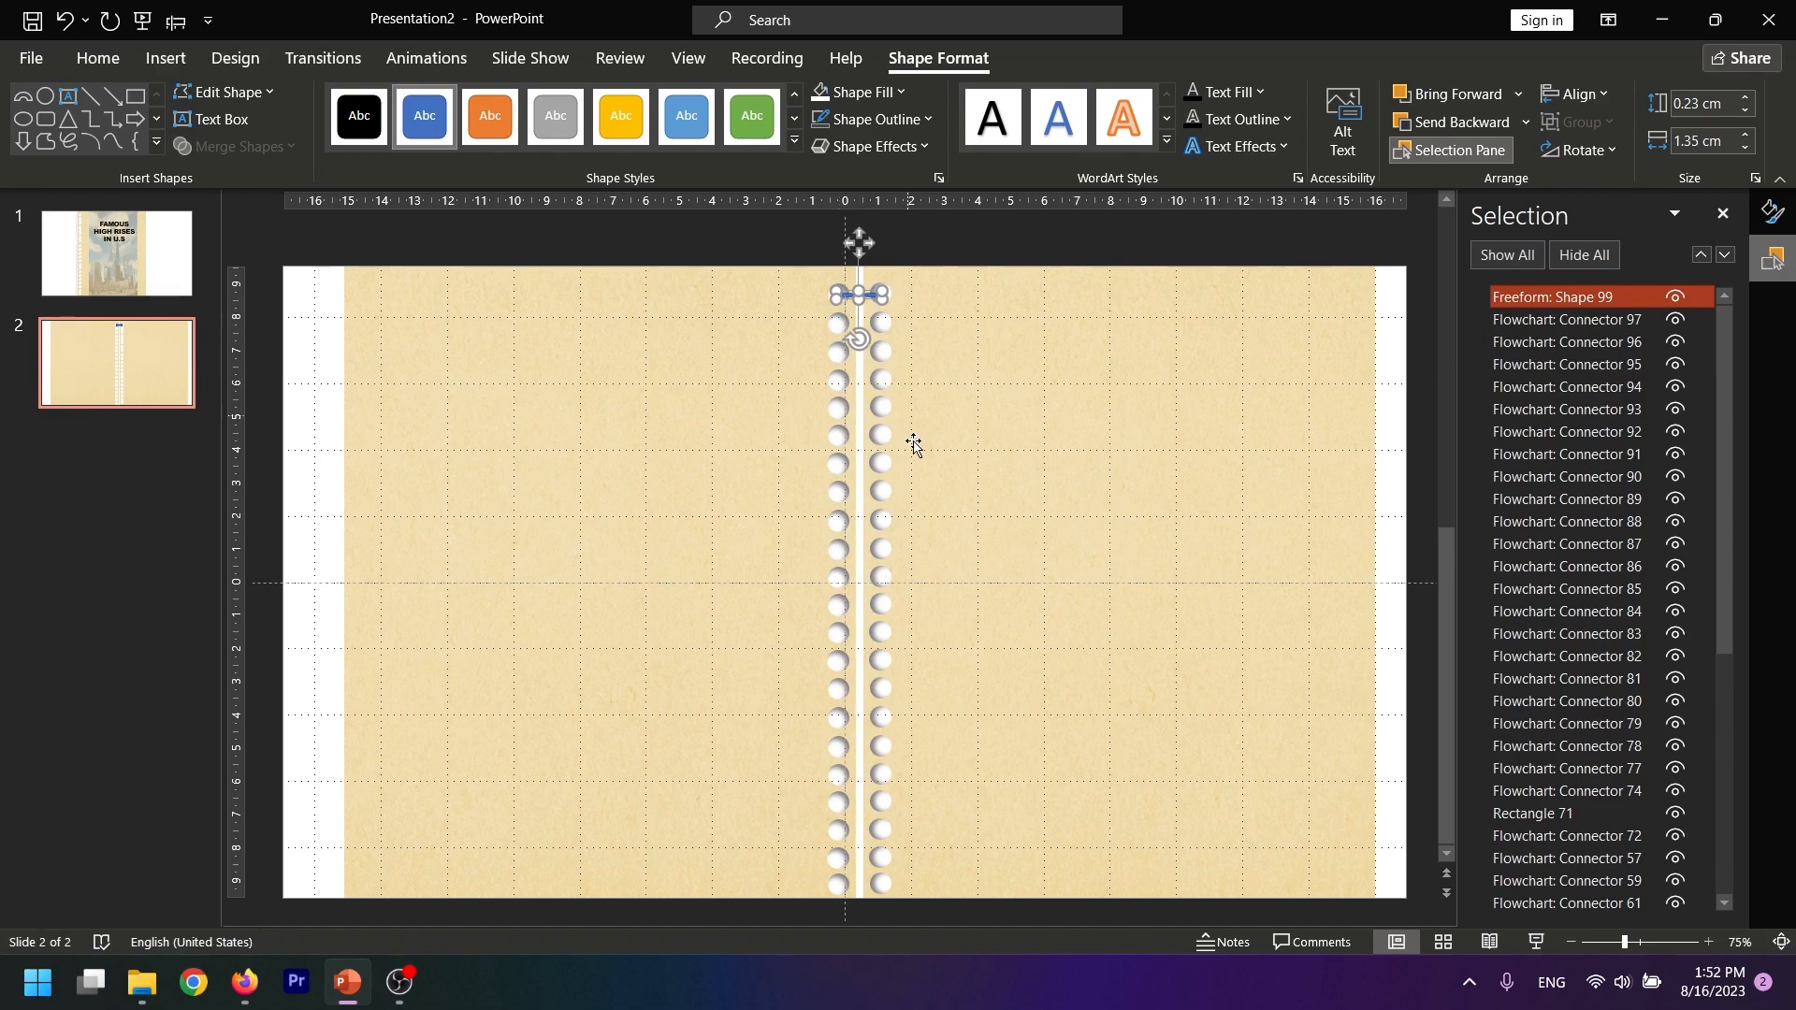
{"action": "left_click", "coordinate": [835, 120]}
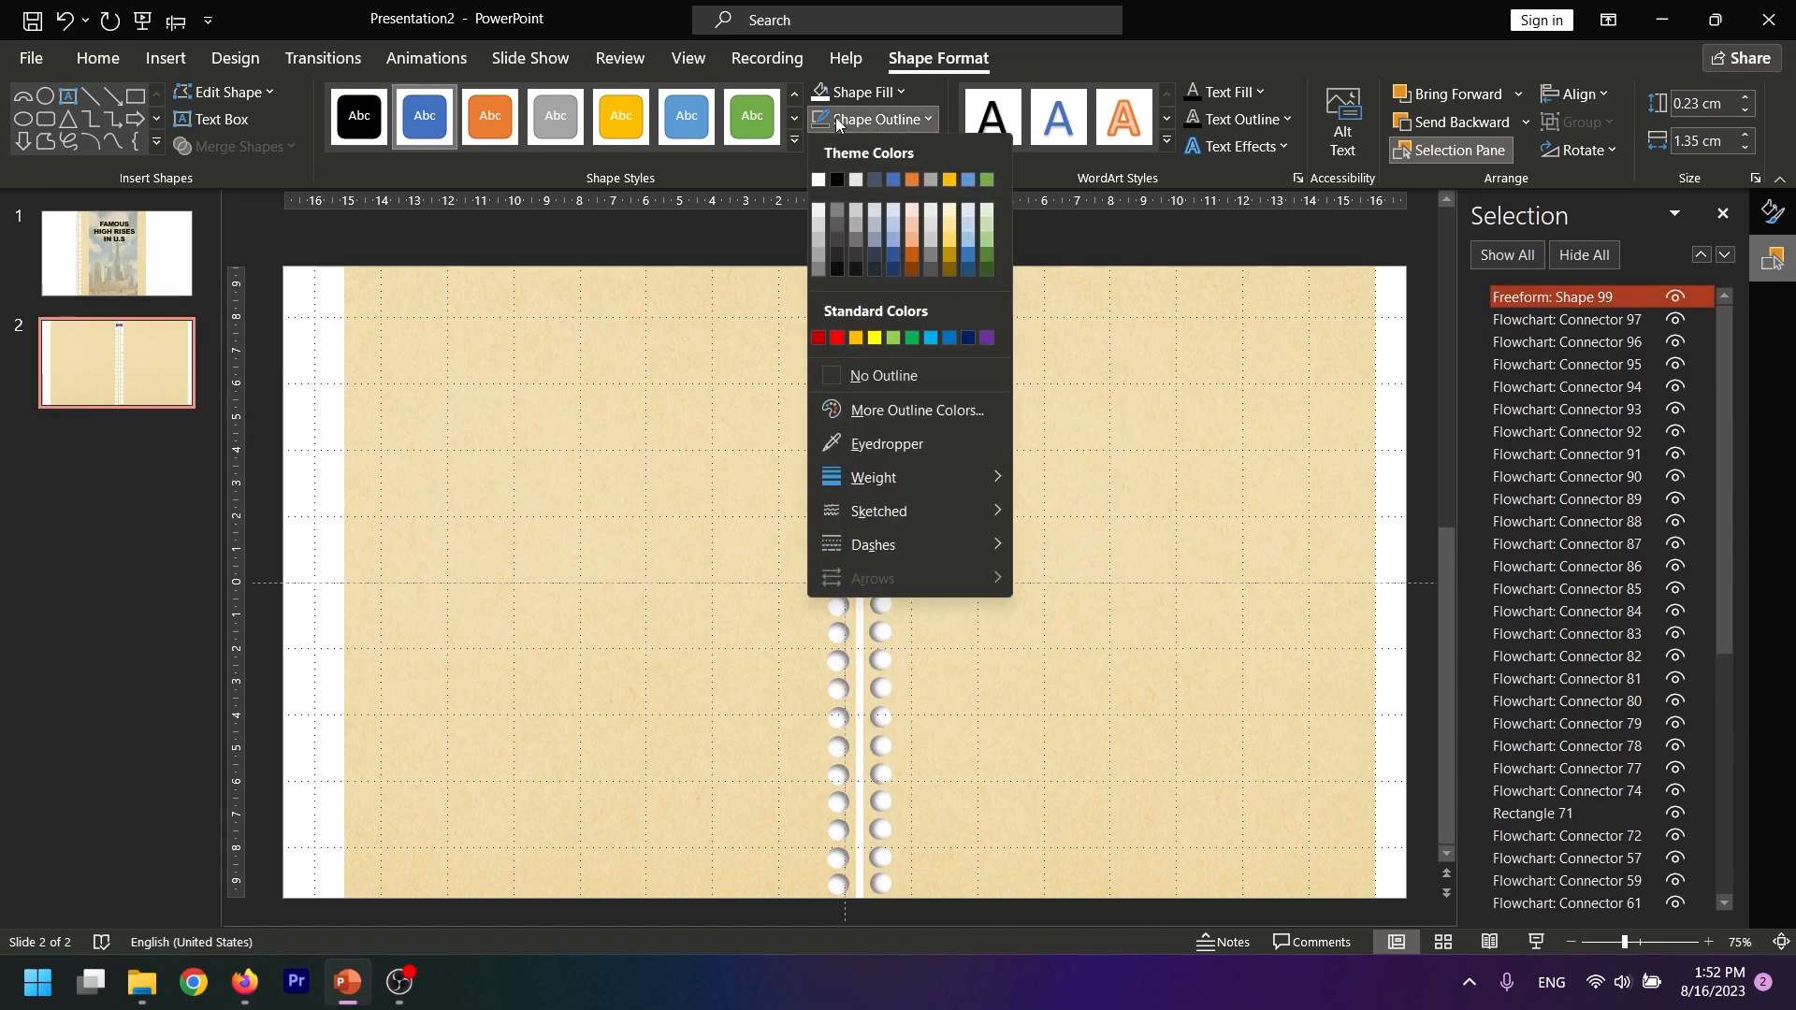
{"action": "left_click", "coordinate": [875, 379]}
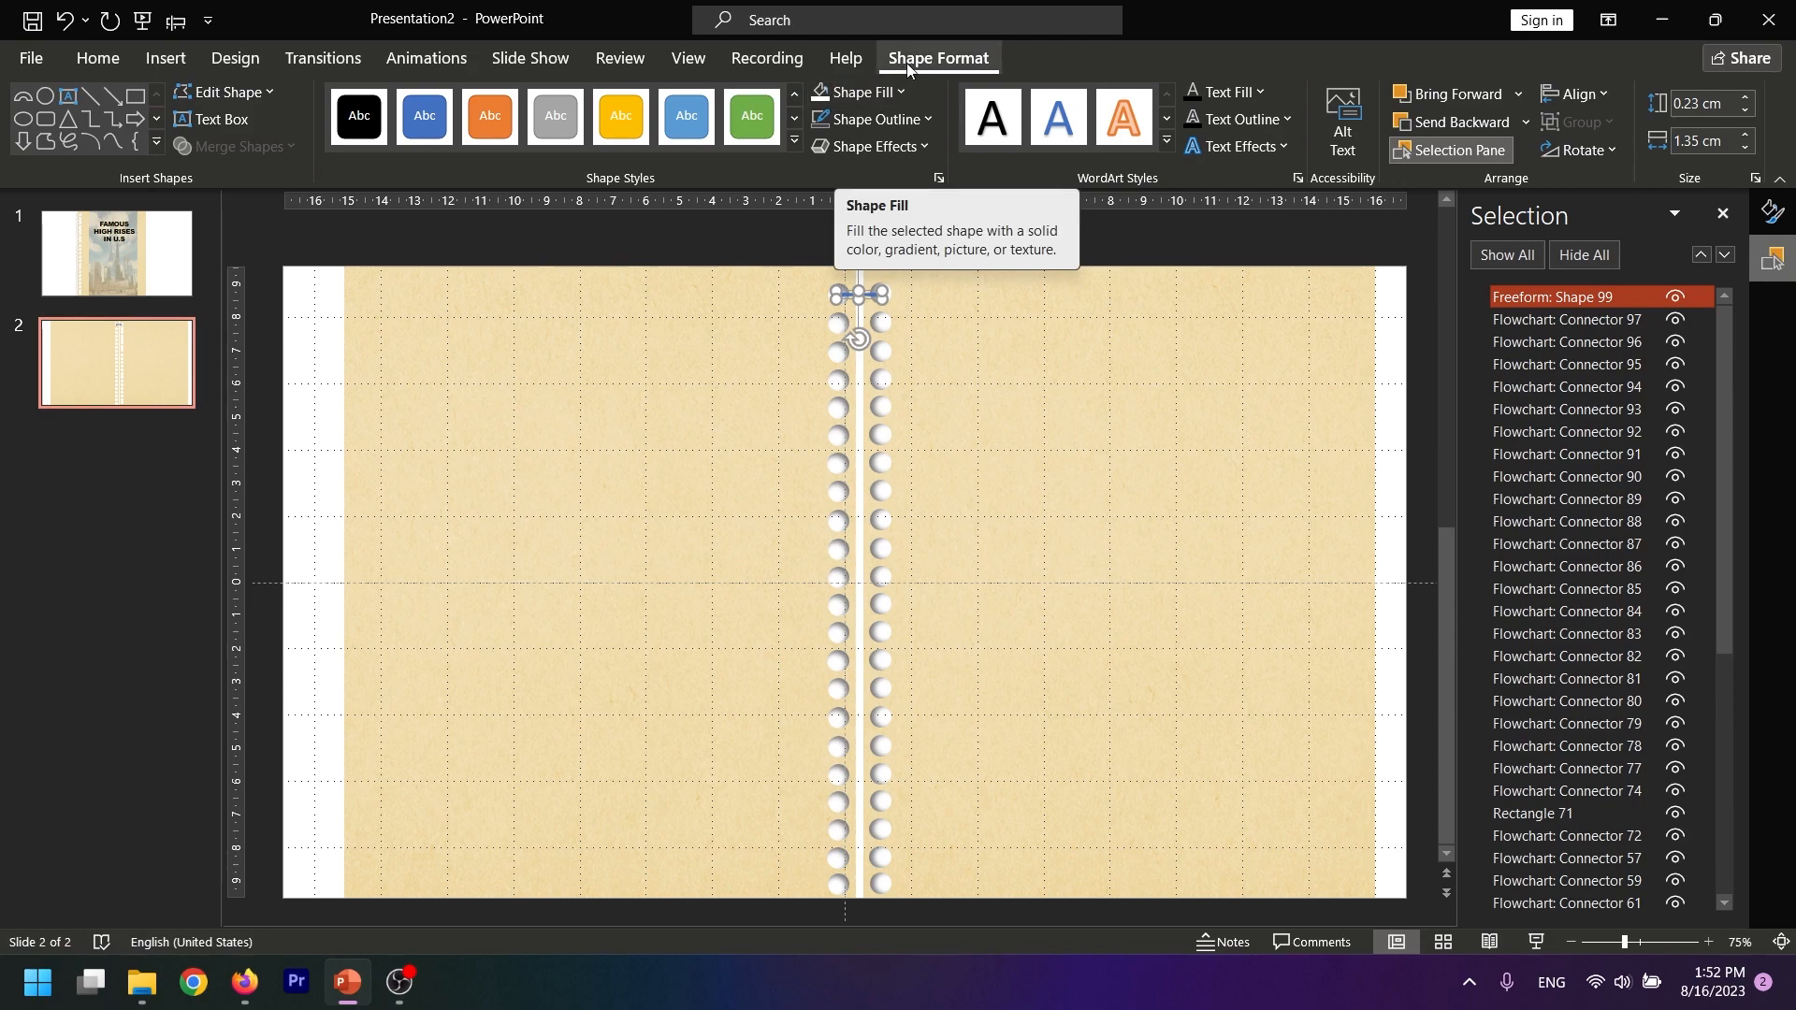
{"action": "right_click", "coordinate": [869, 295]}
{"action": "right_click", "coordinate": [869, 295]}
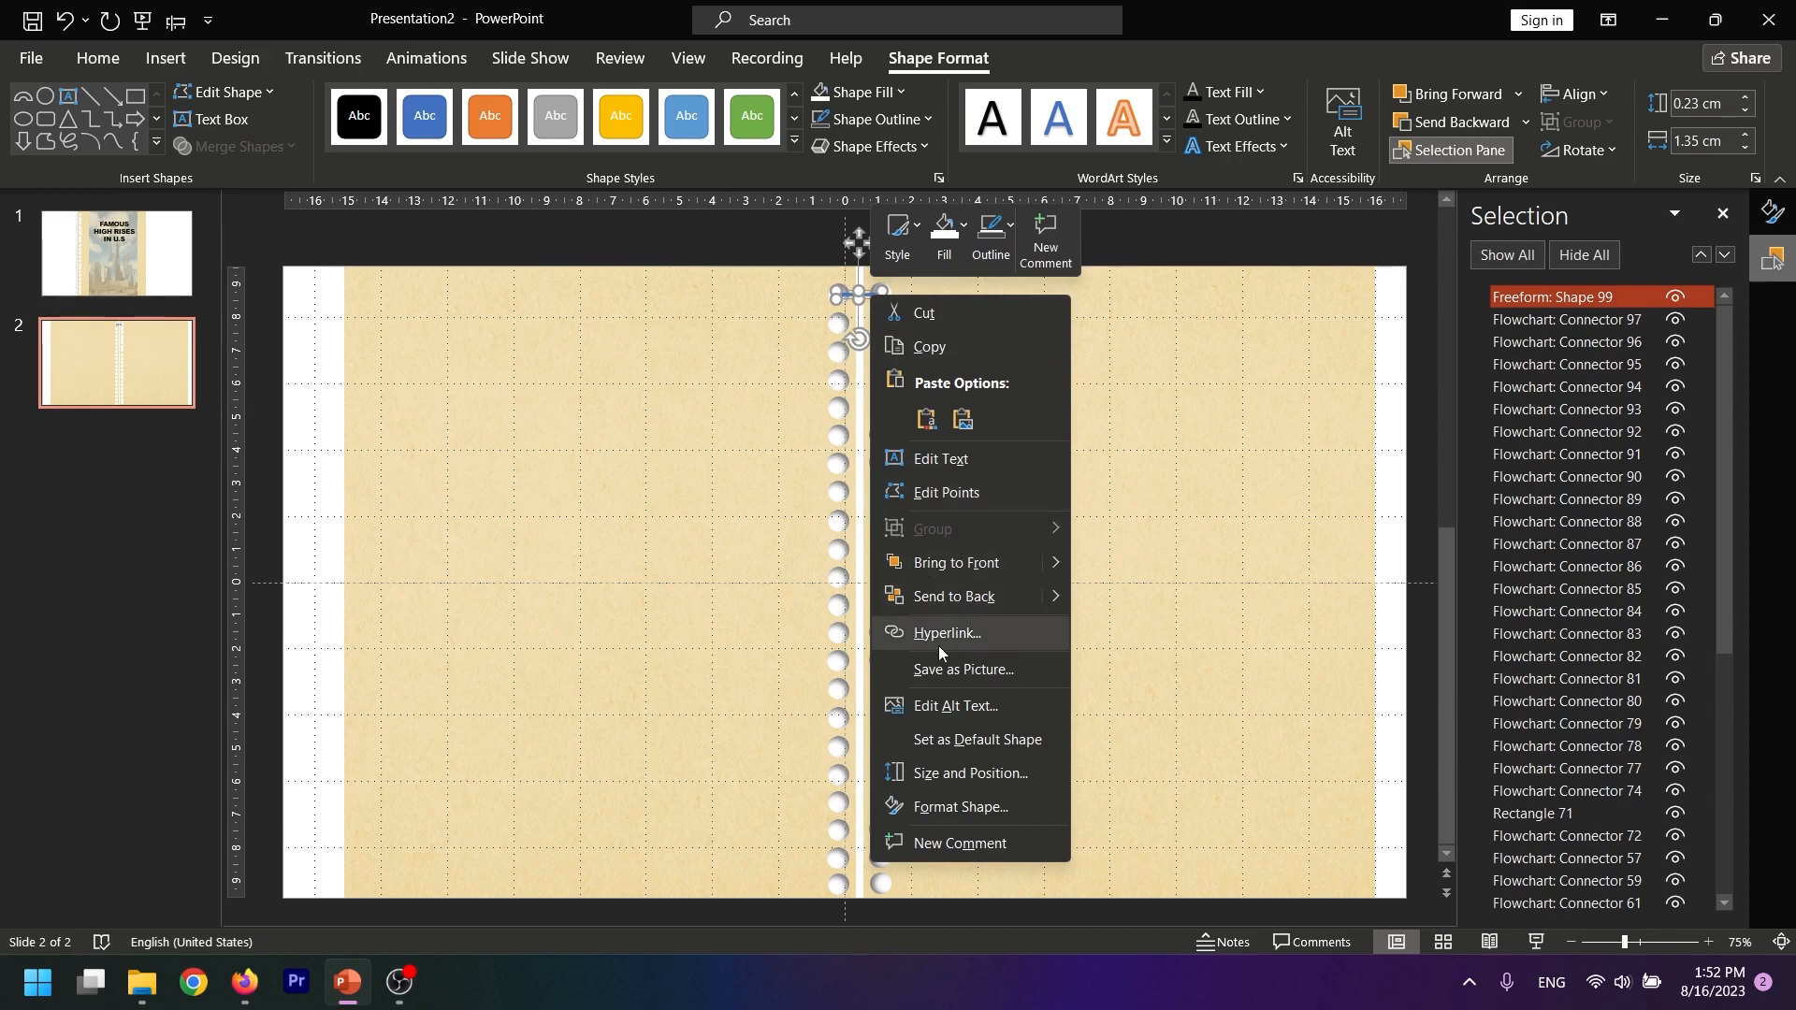
{"action": "left_click", "coordinate": [935, 806]}
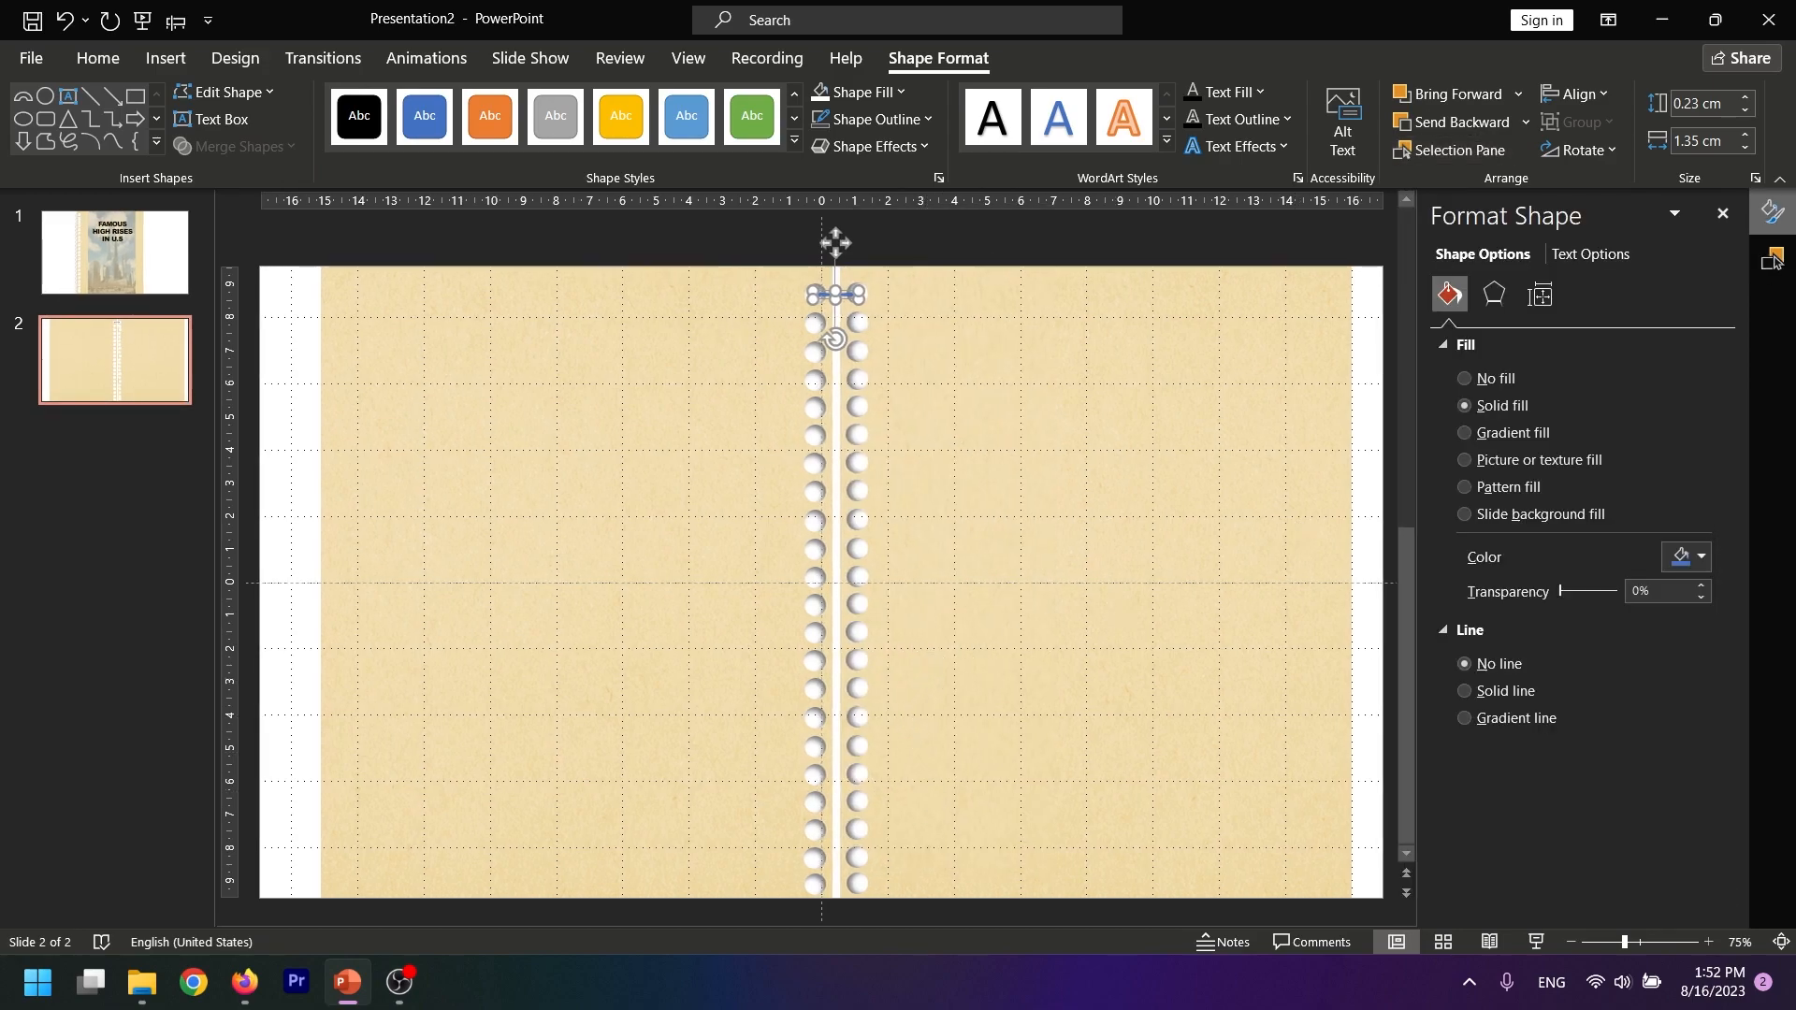
{"action": "left_click", "coordinate": [1497, 433]}
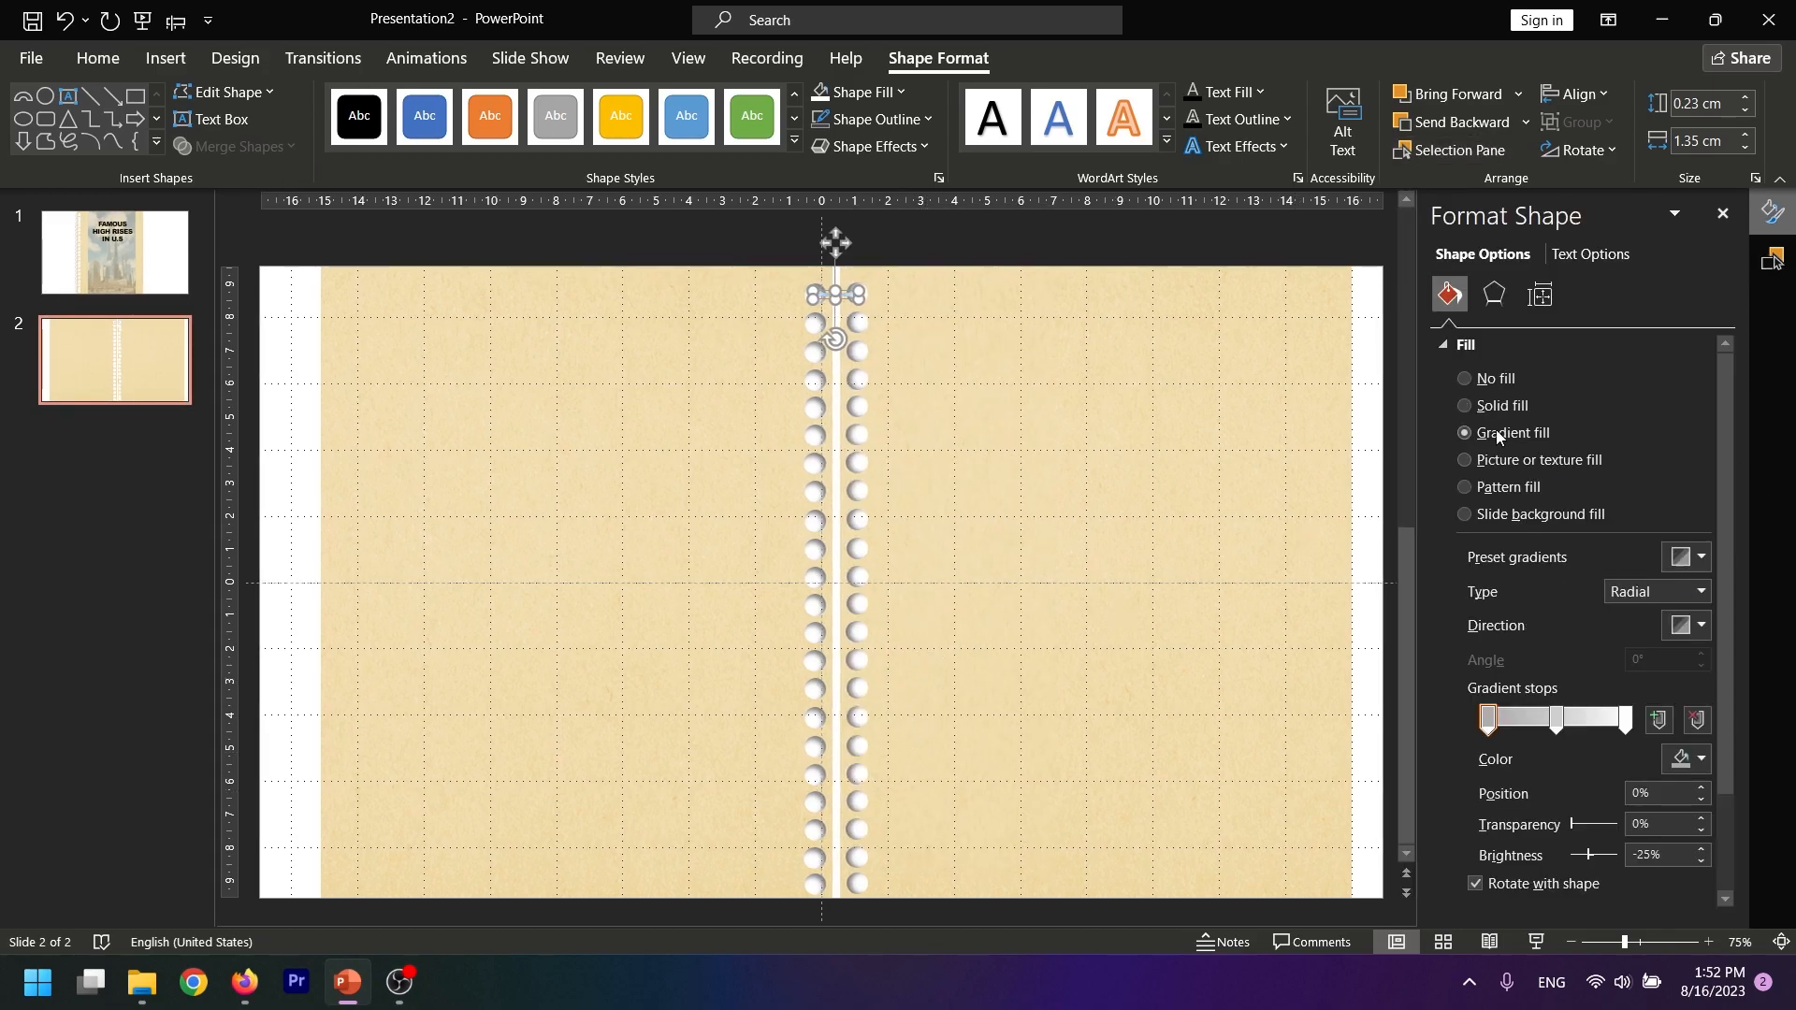
Recolor the strip's middle gradient stop light gray at -25% brightness and the first stop light gray at -10%
{"action": "left_click", "coordinate": [1557, 719]}
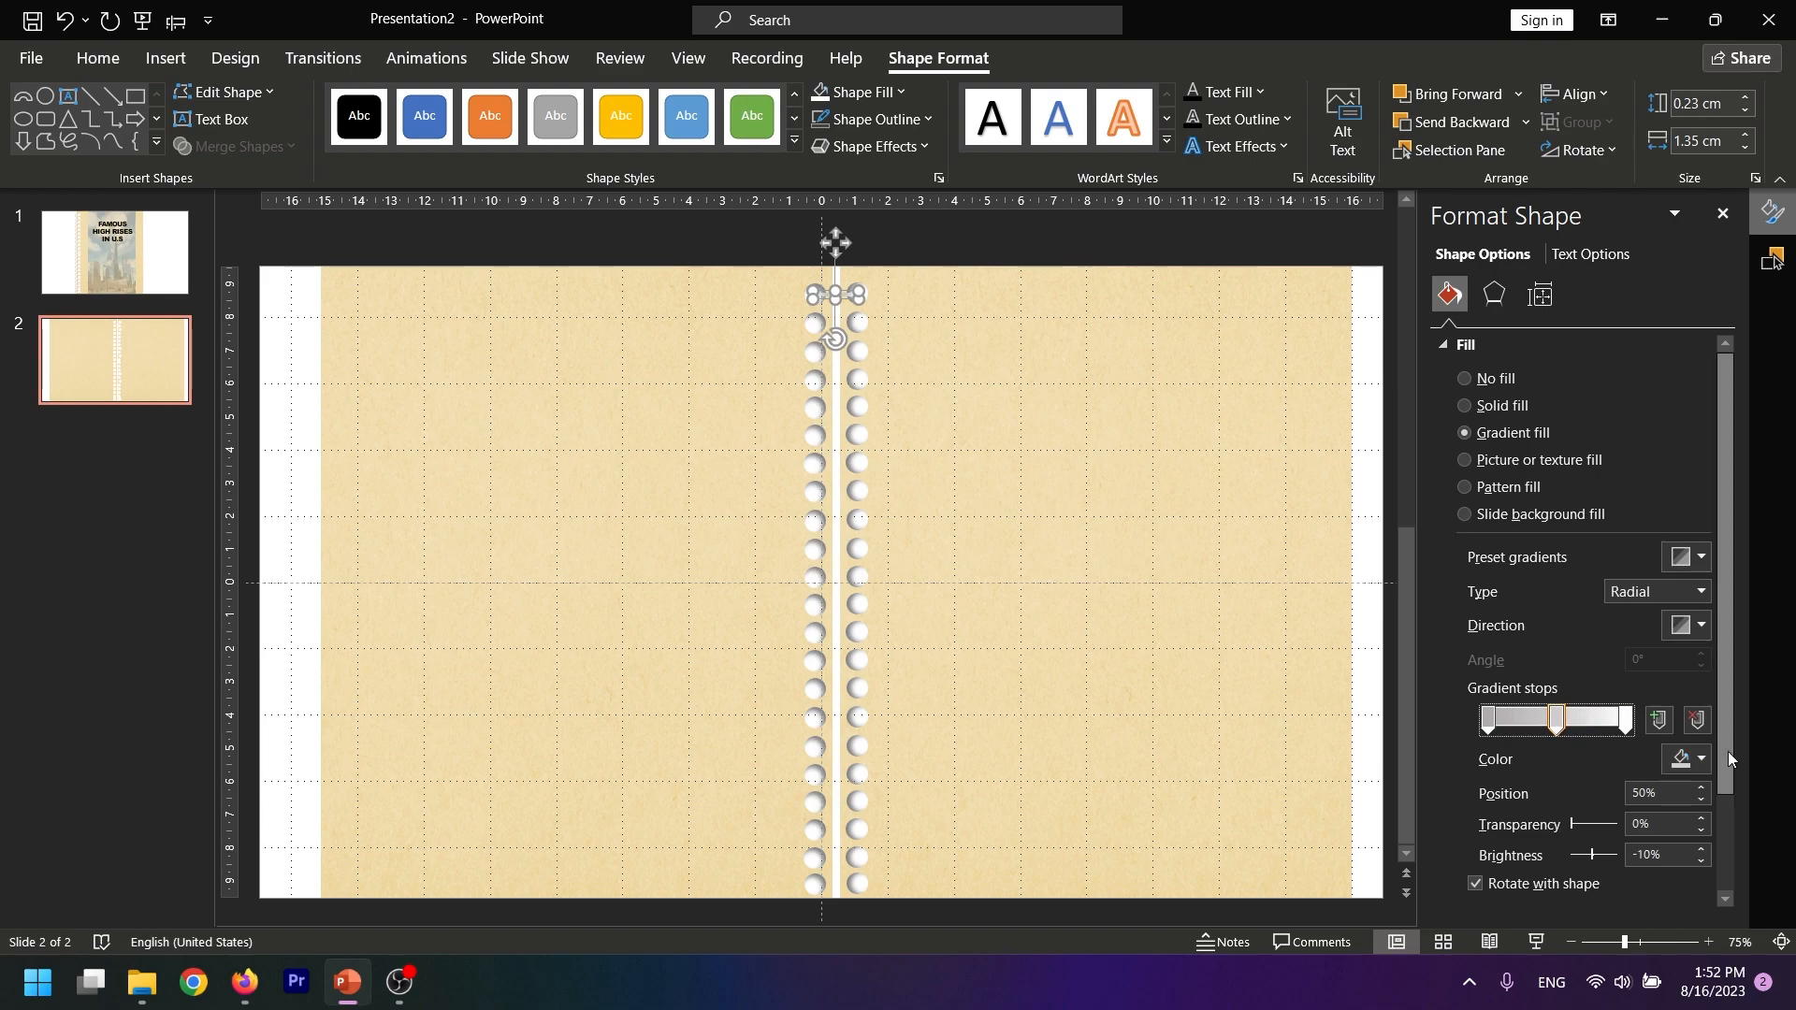
{"action": "left_click", "coordinate": [1701, 760]}
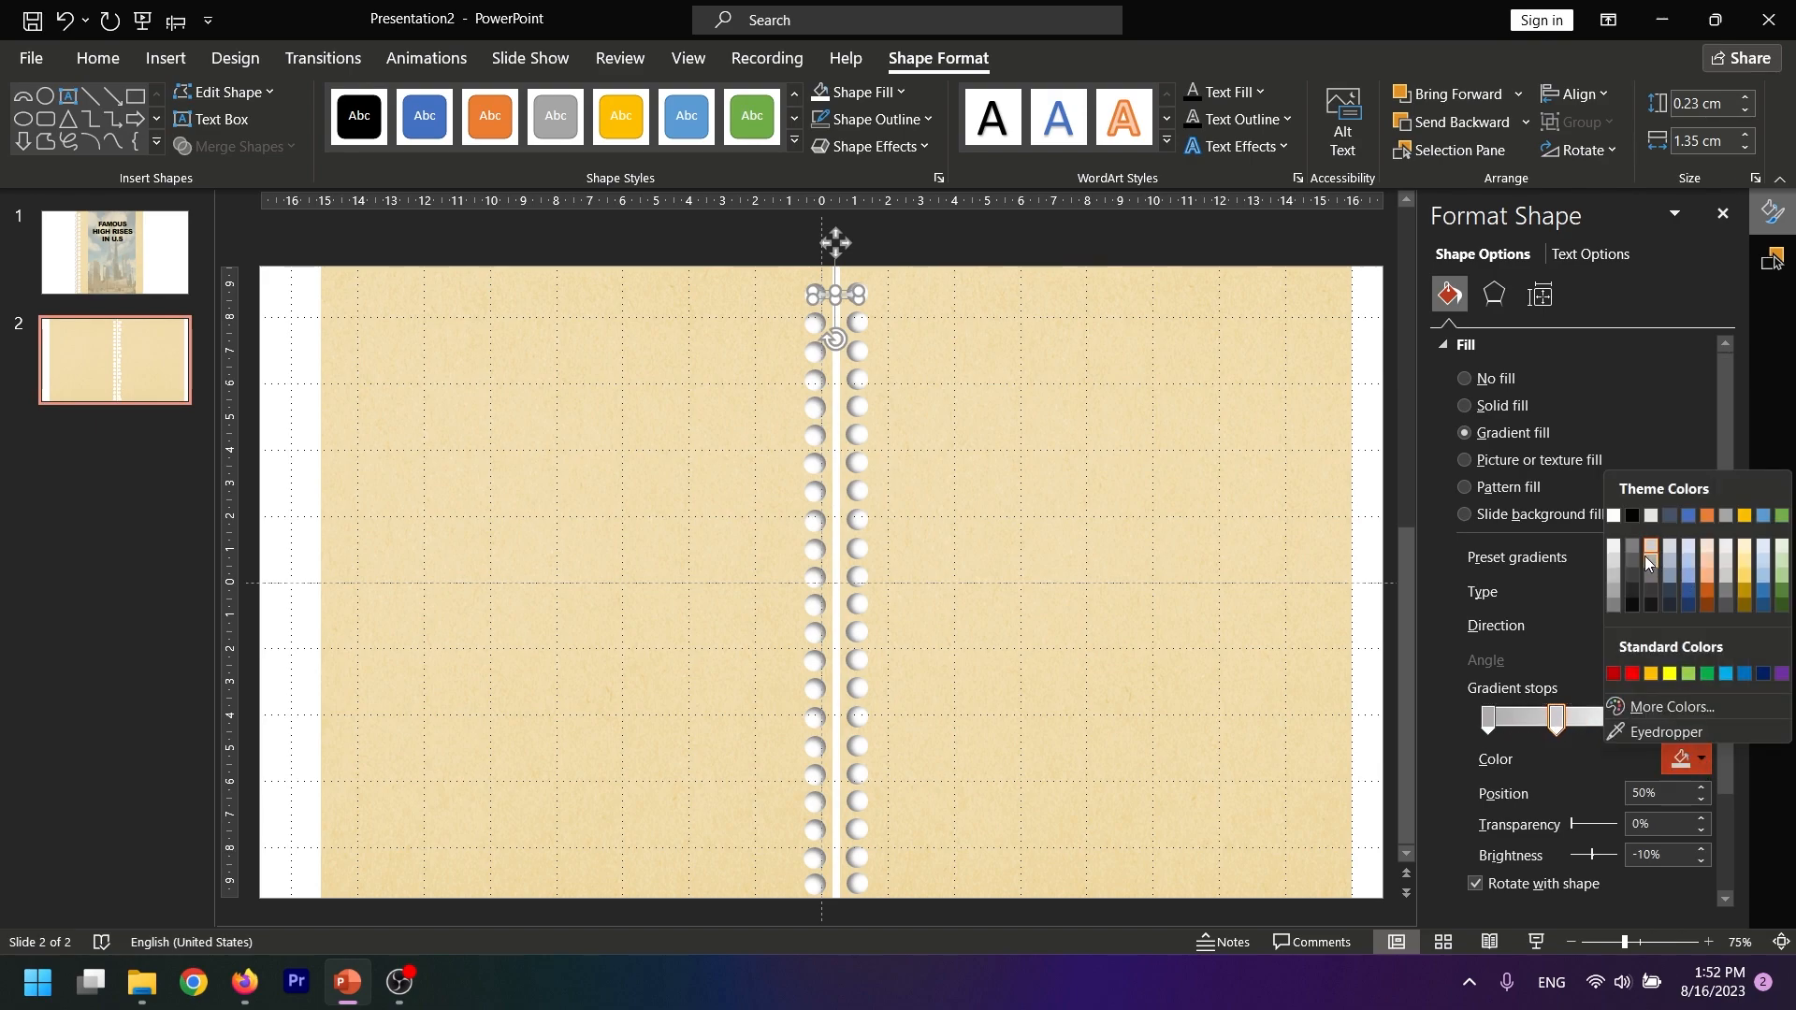
{"action": "left_click", "coordinate": [1650, 560]}
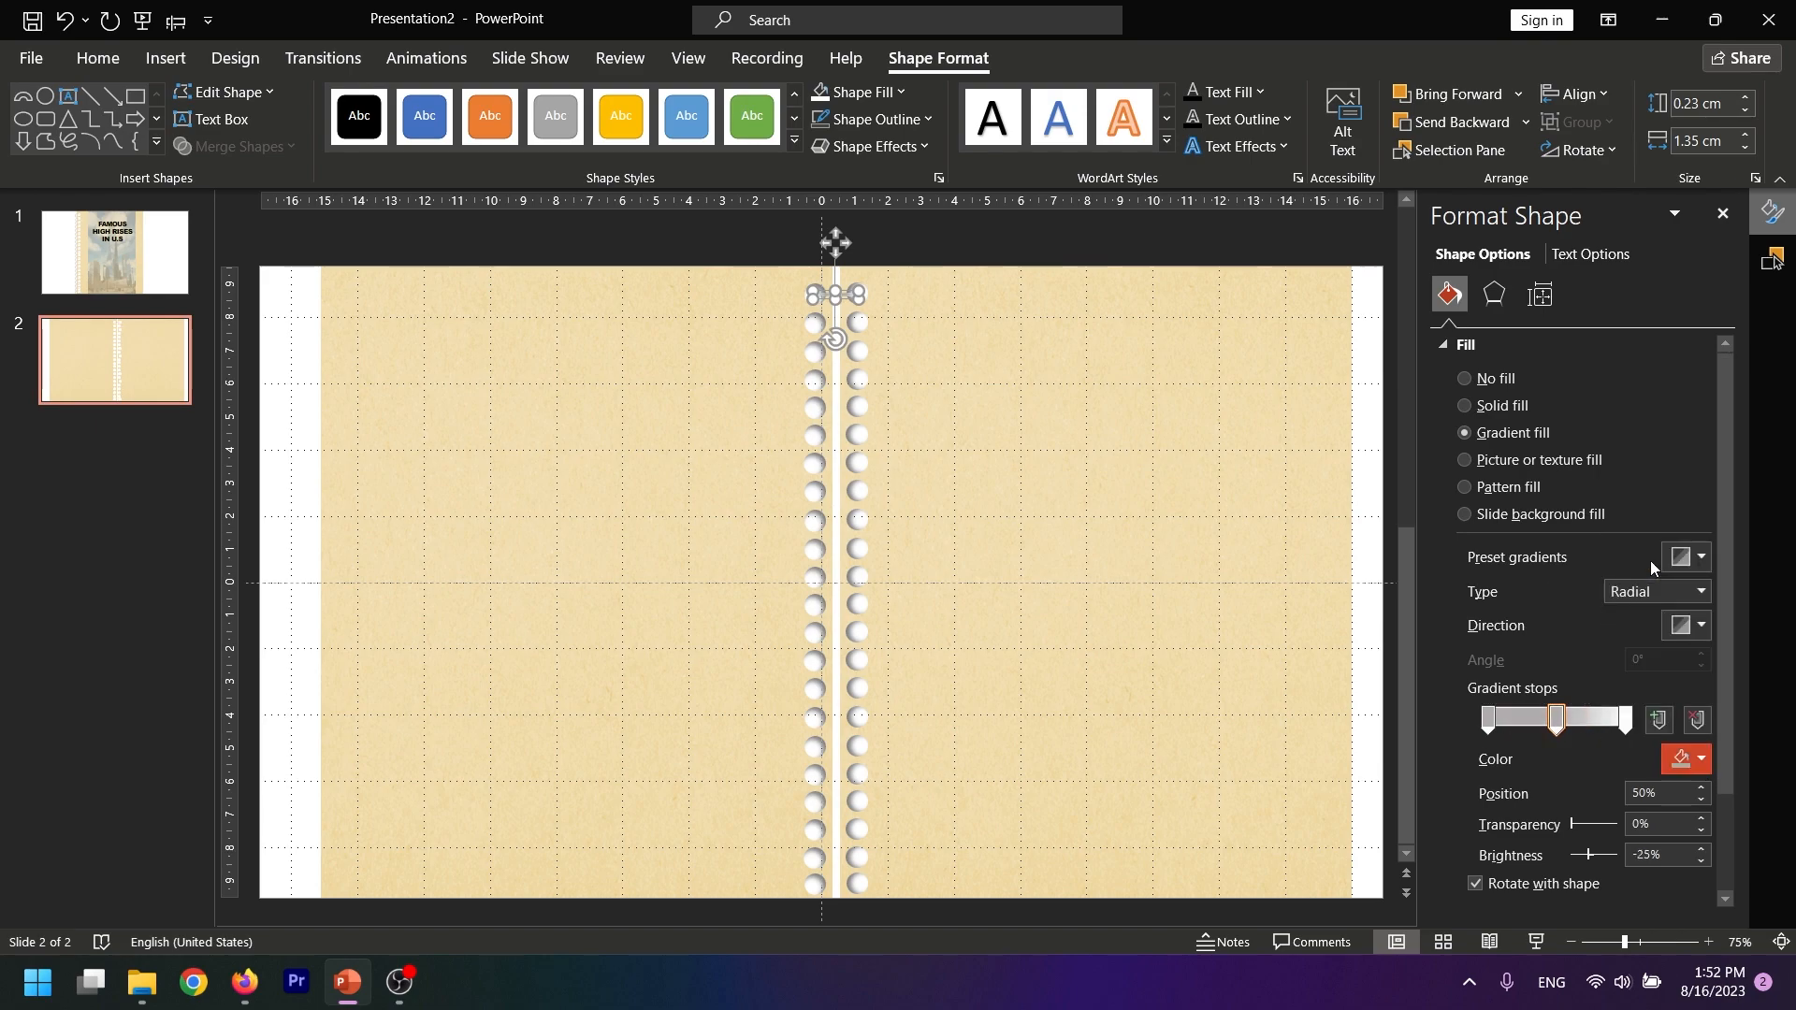
{"action": "left_click", "coordinate": [1489, 719]}
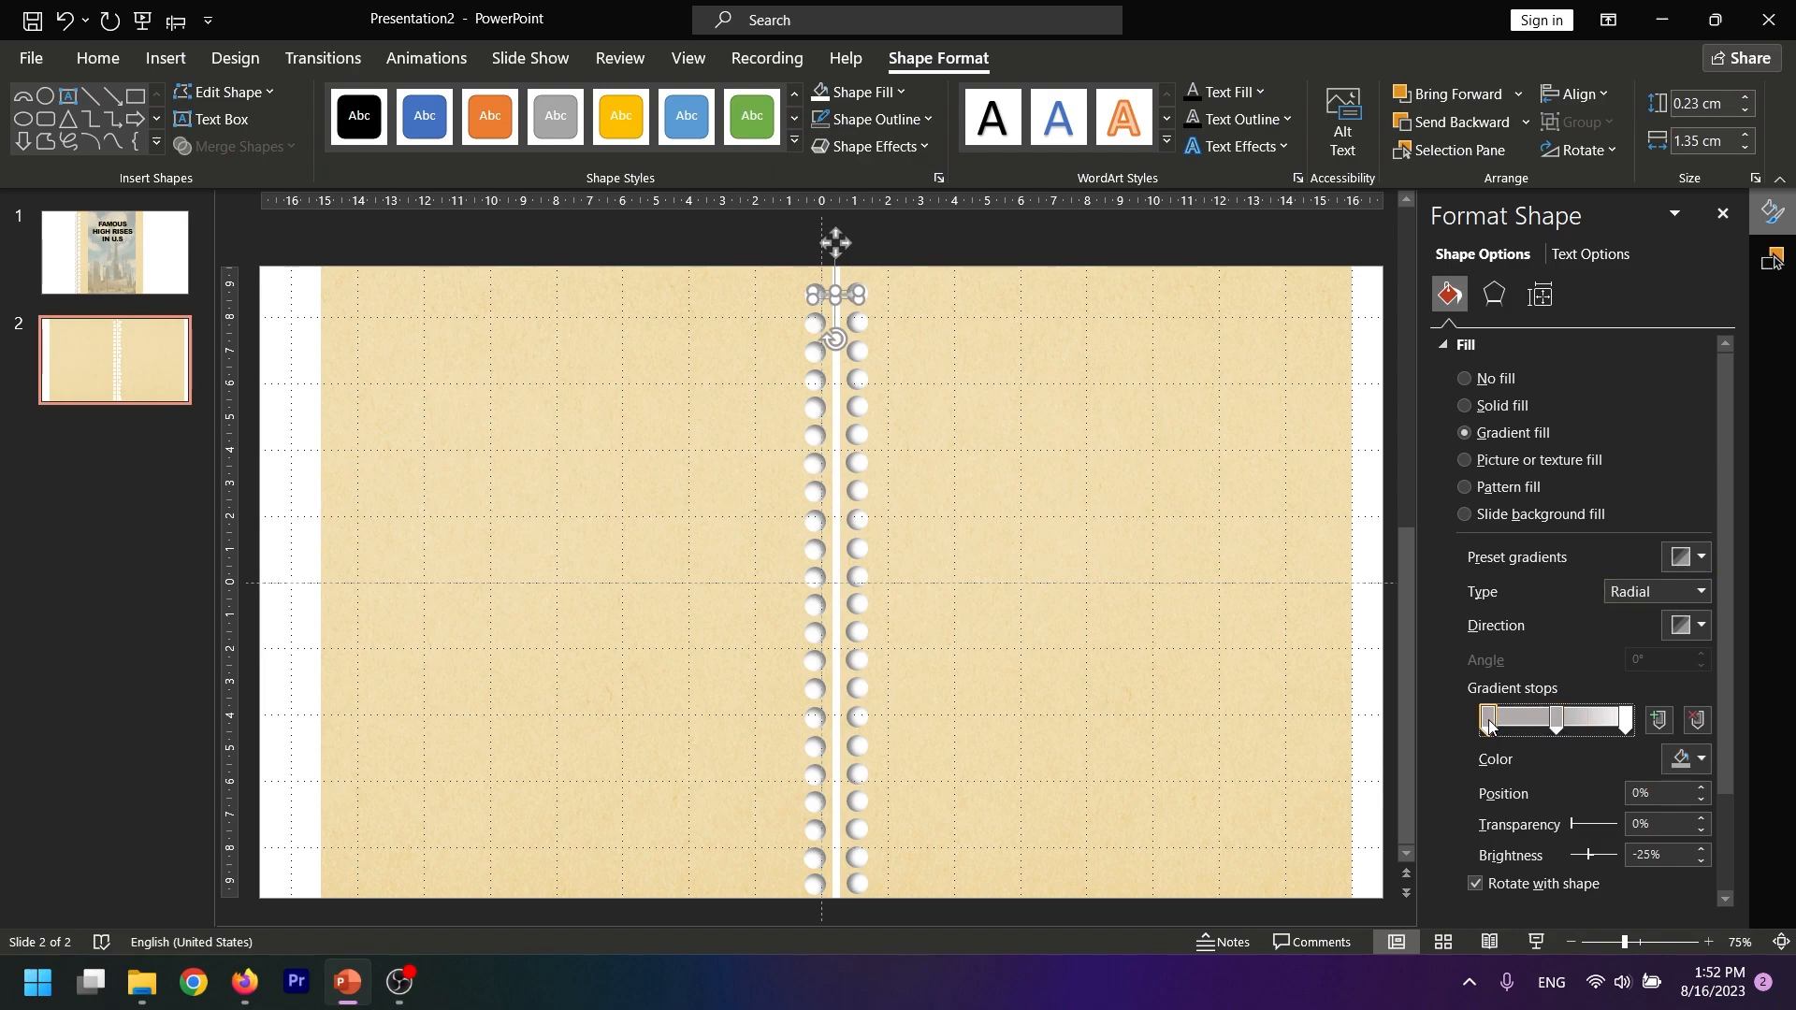
{"action": "left_click", "coordinate": [1701, 760]}
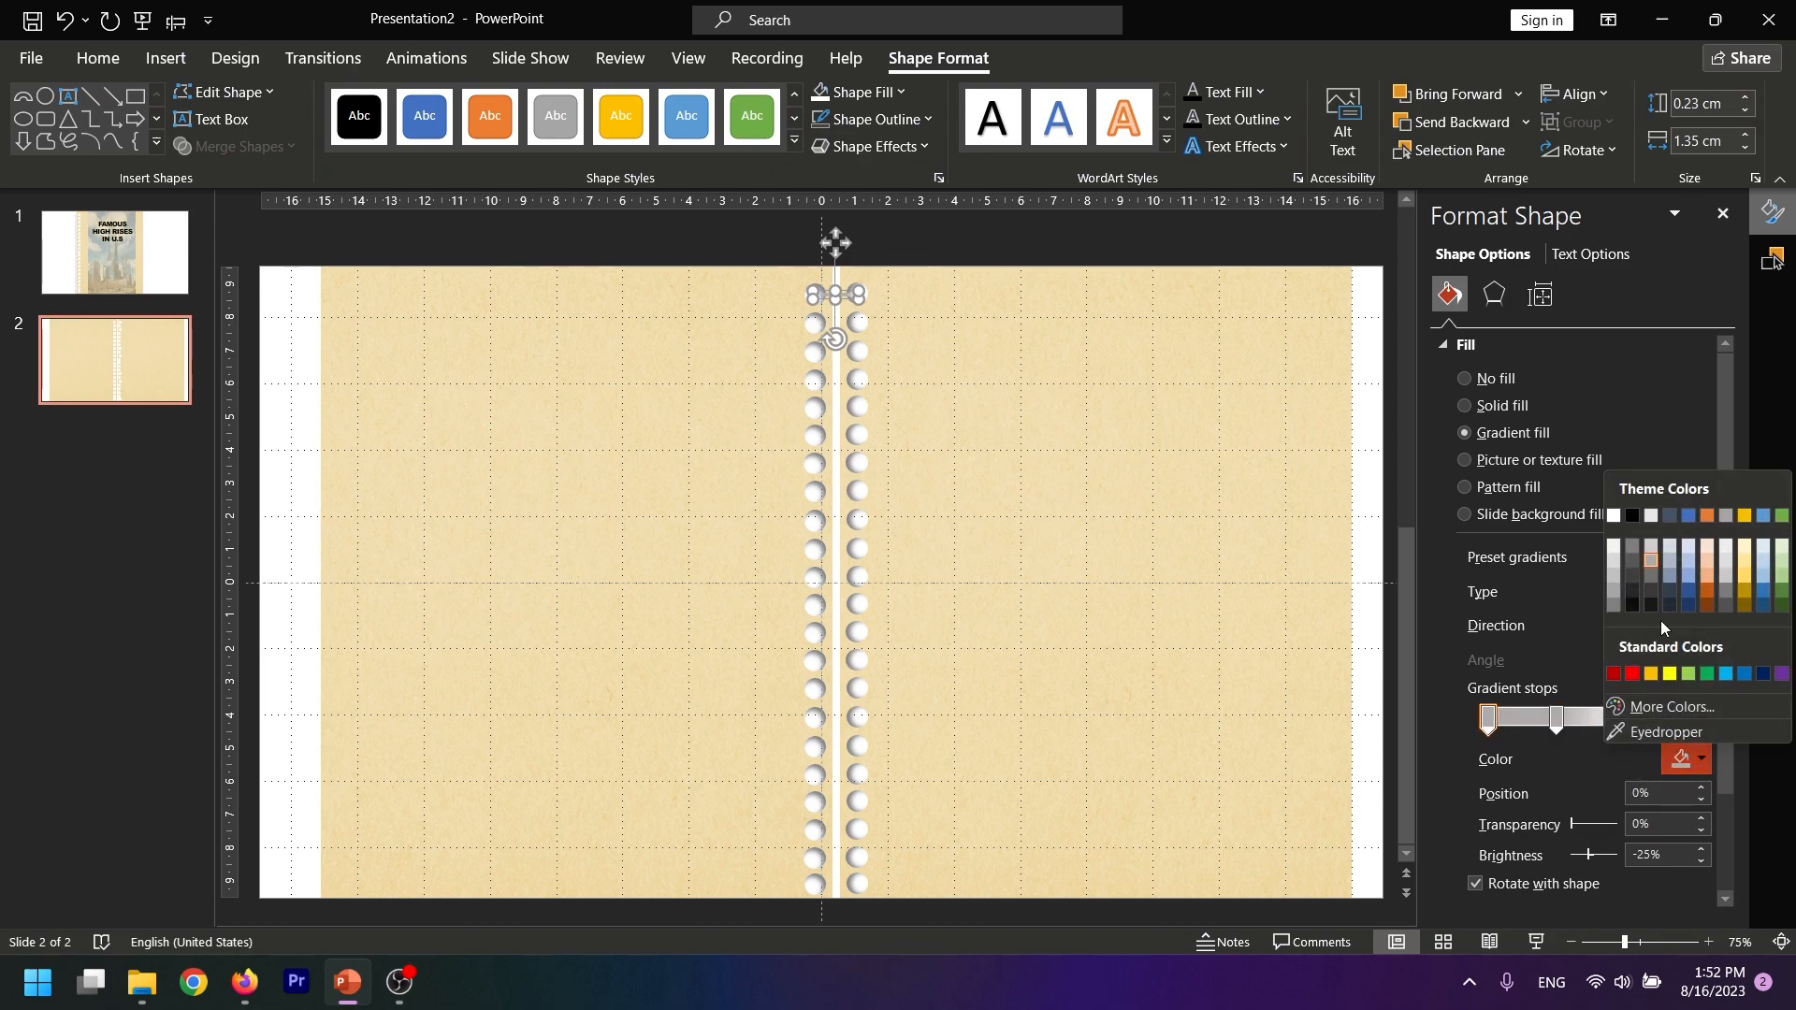
{"action": "left_click", "coordinate": [1652, 558]}
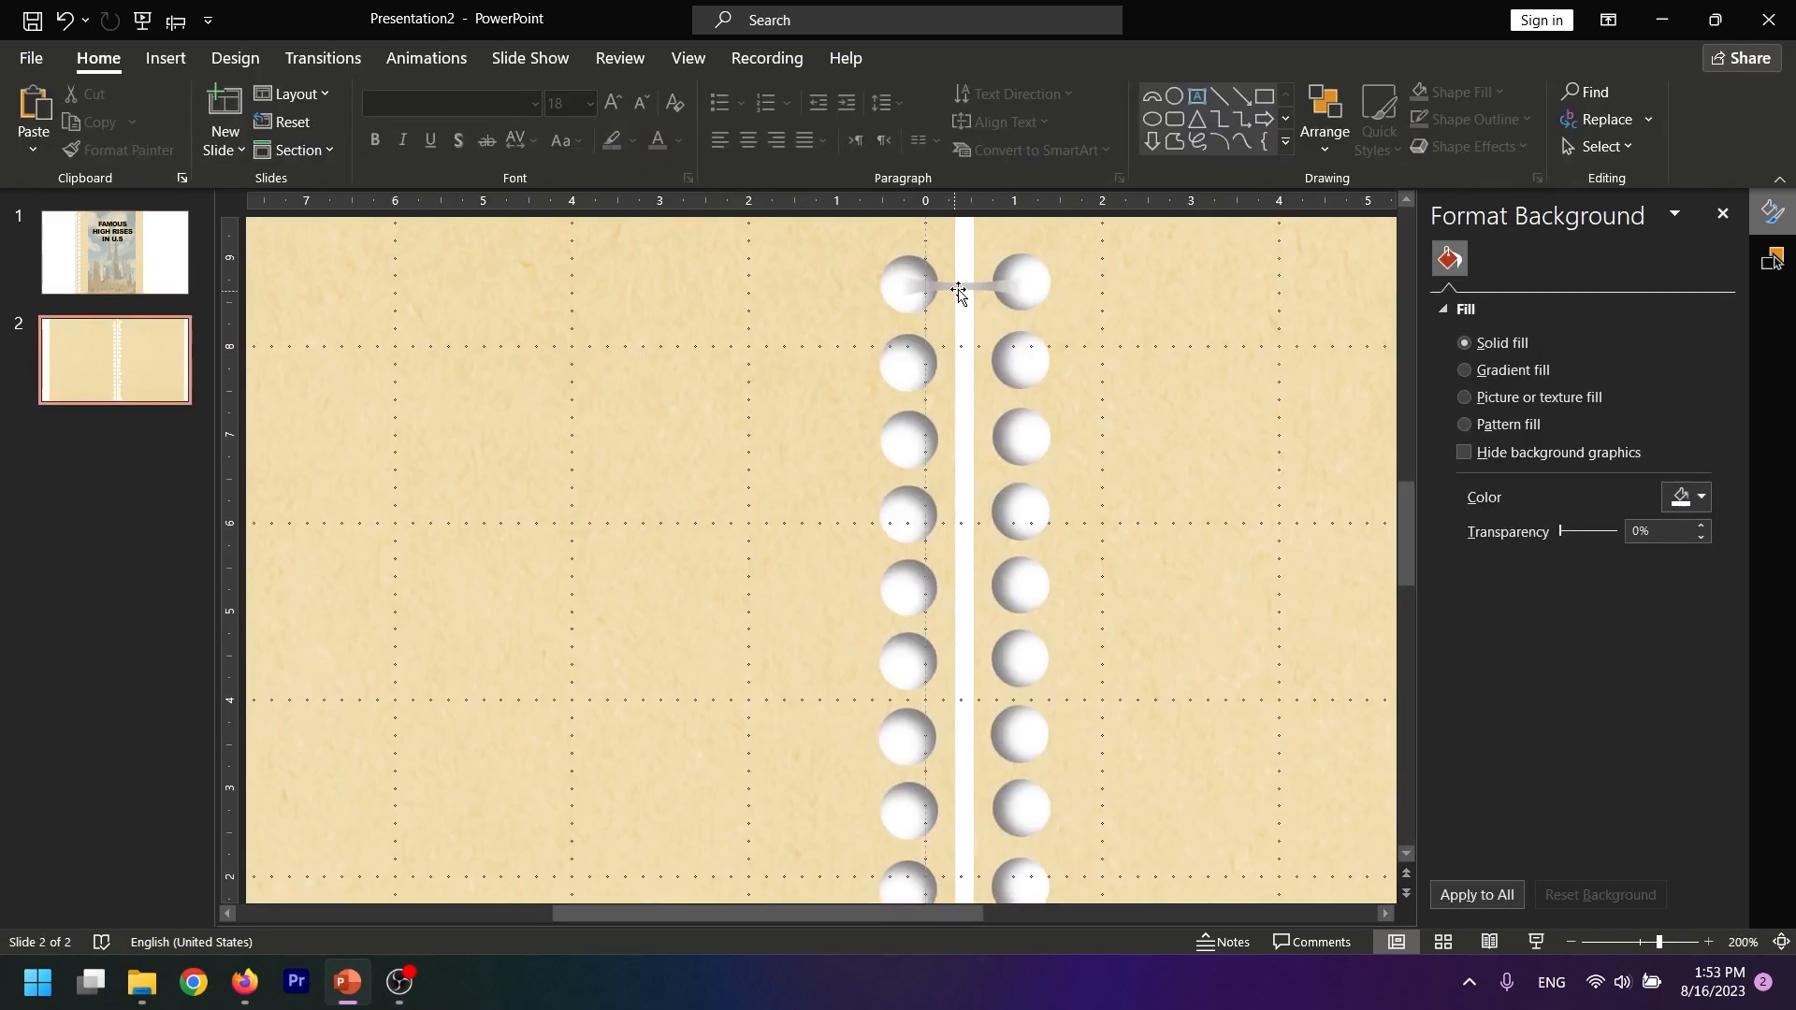
Make the small ring strip slightly taller and centre it on the topmost pair of holes
{"action": "left_click", "coordinate": [964, 288]}
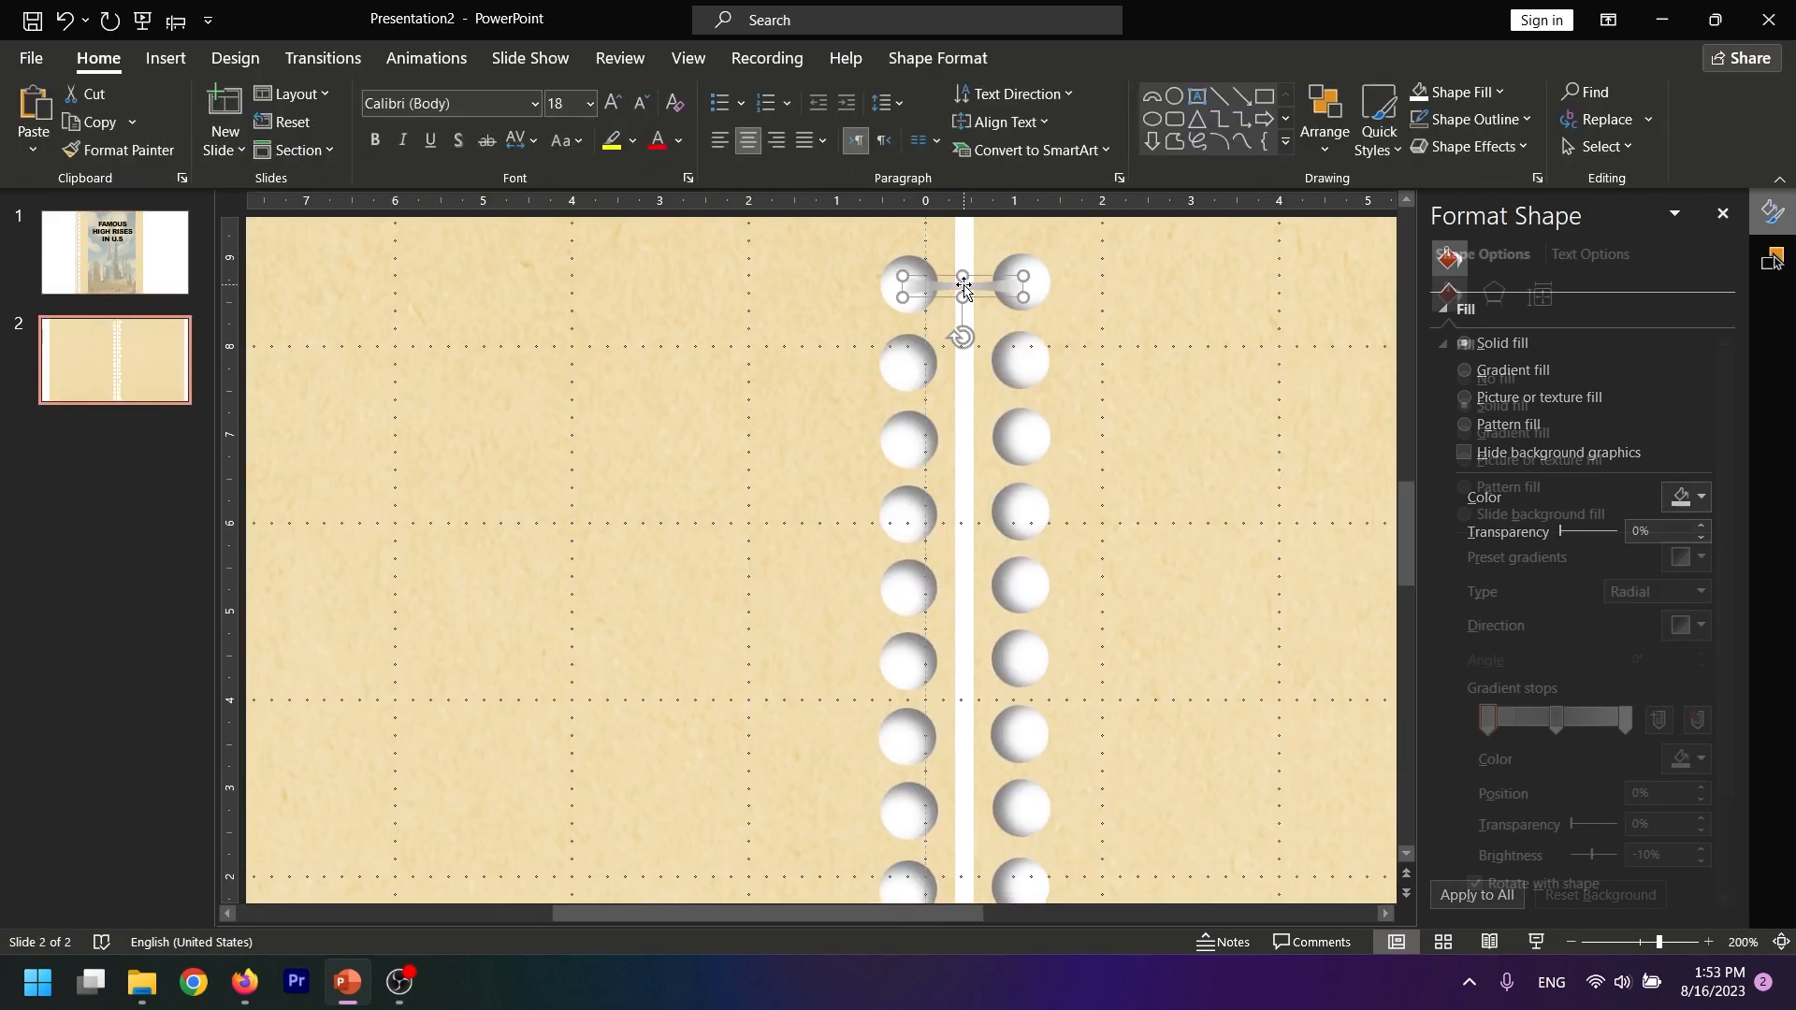
{"action": "left_click_drag", "start_coordinate": [962, 298], "coordinate": [963, 281]}
{"action": "left_click", "coordinate": [966, 287]}
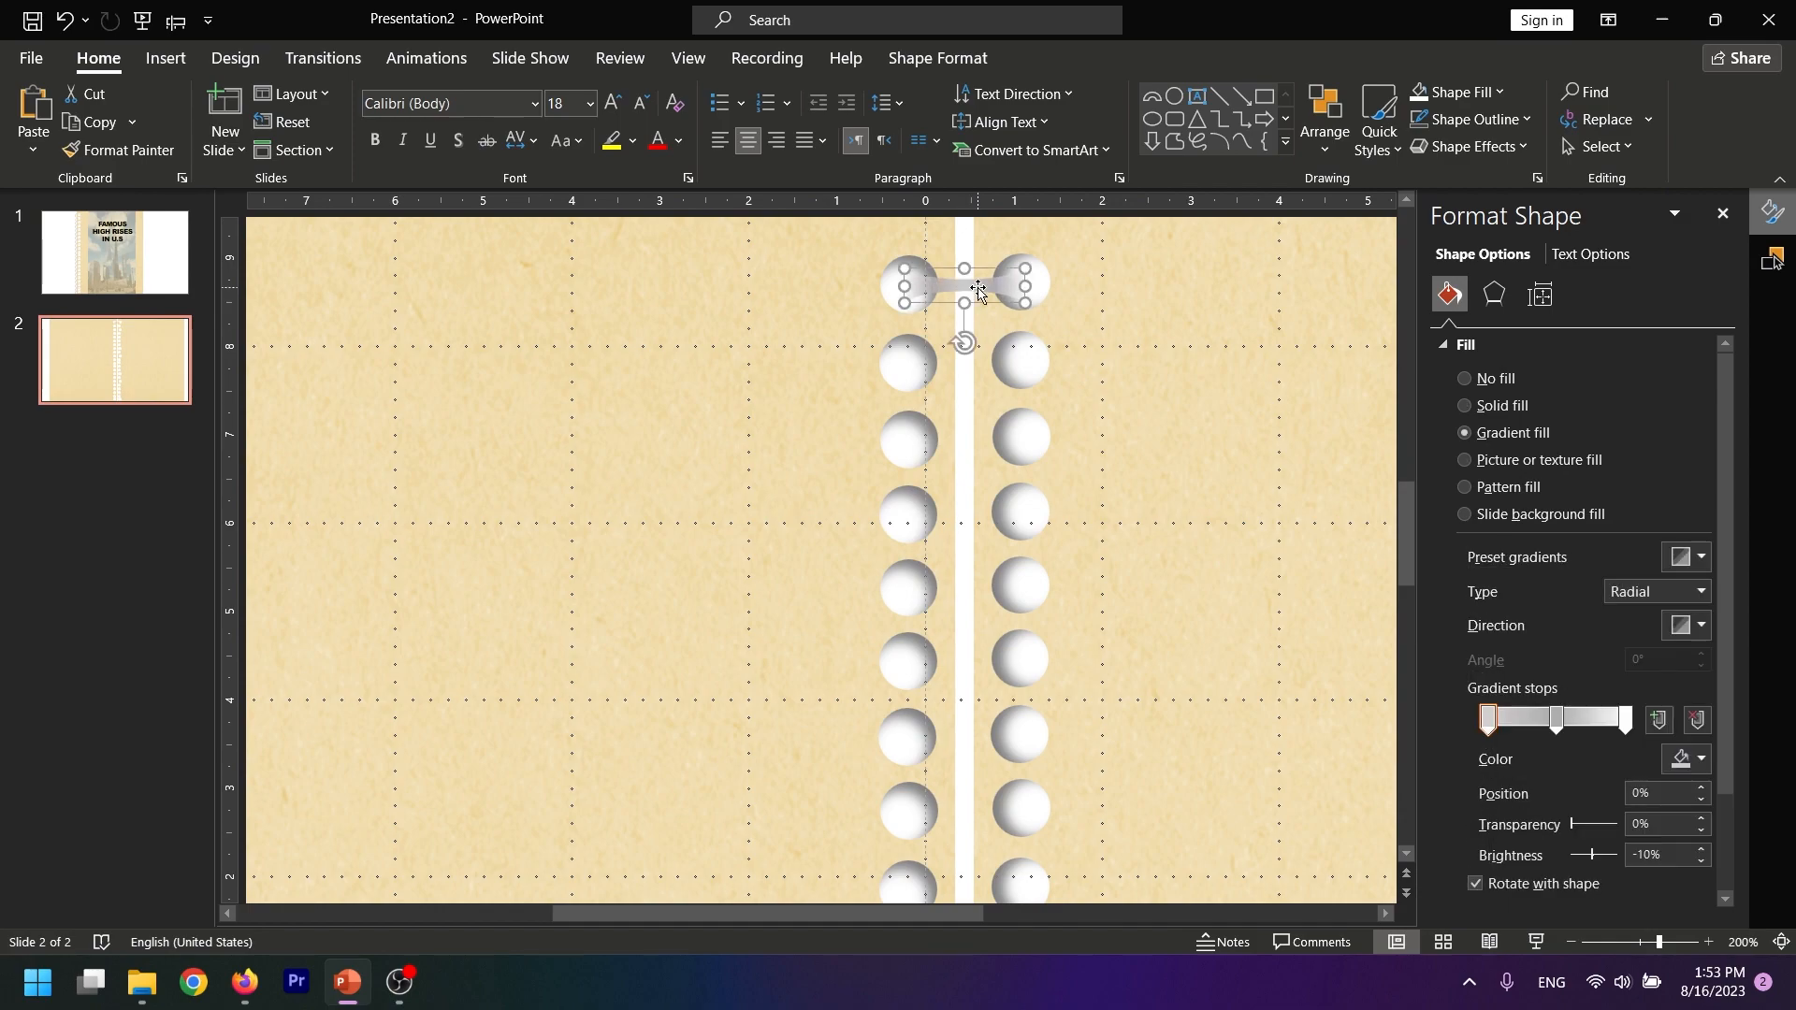
Duplicate the ring strip downward so that copies bridge the second to fifth pairs of holes
{"action": "scroll", "coordinate": [979, 288], "scroll_direction": "down", "scroll_amount": 12}
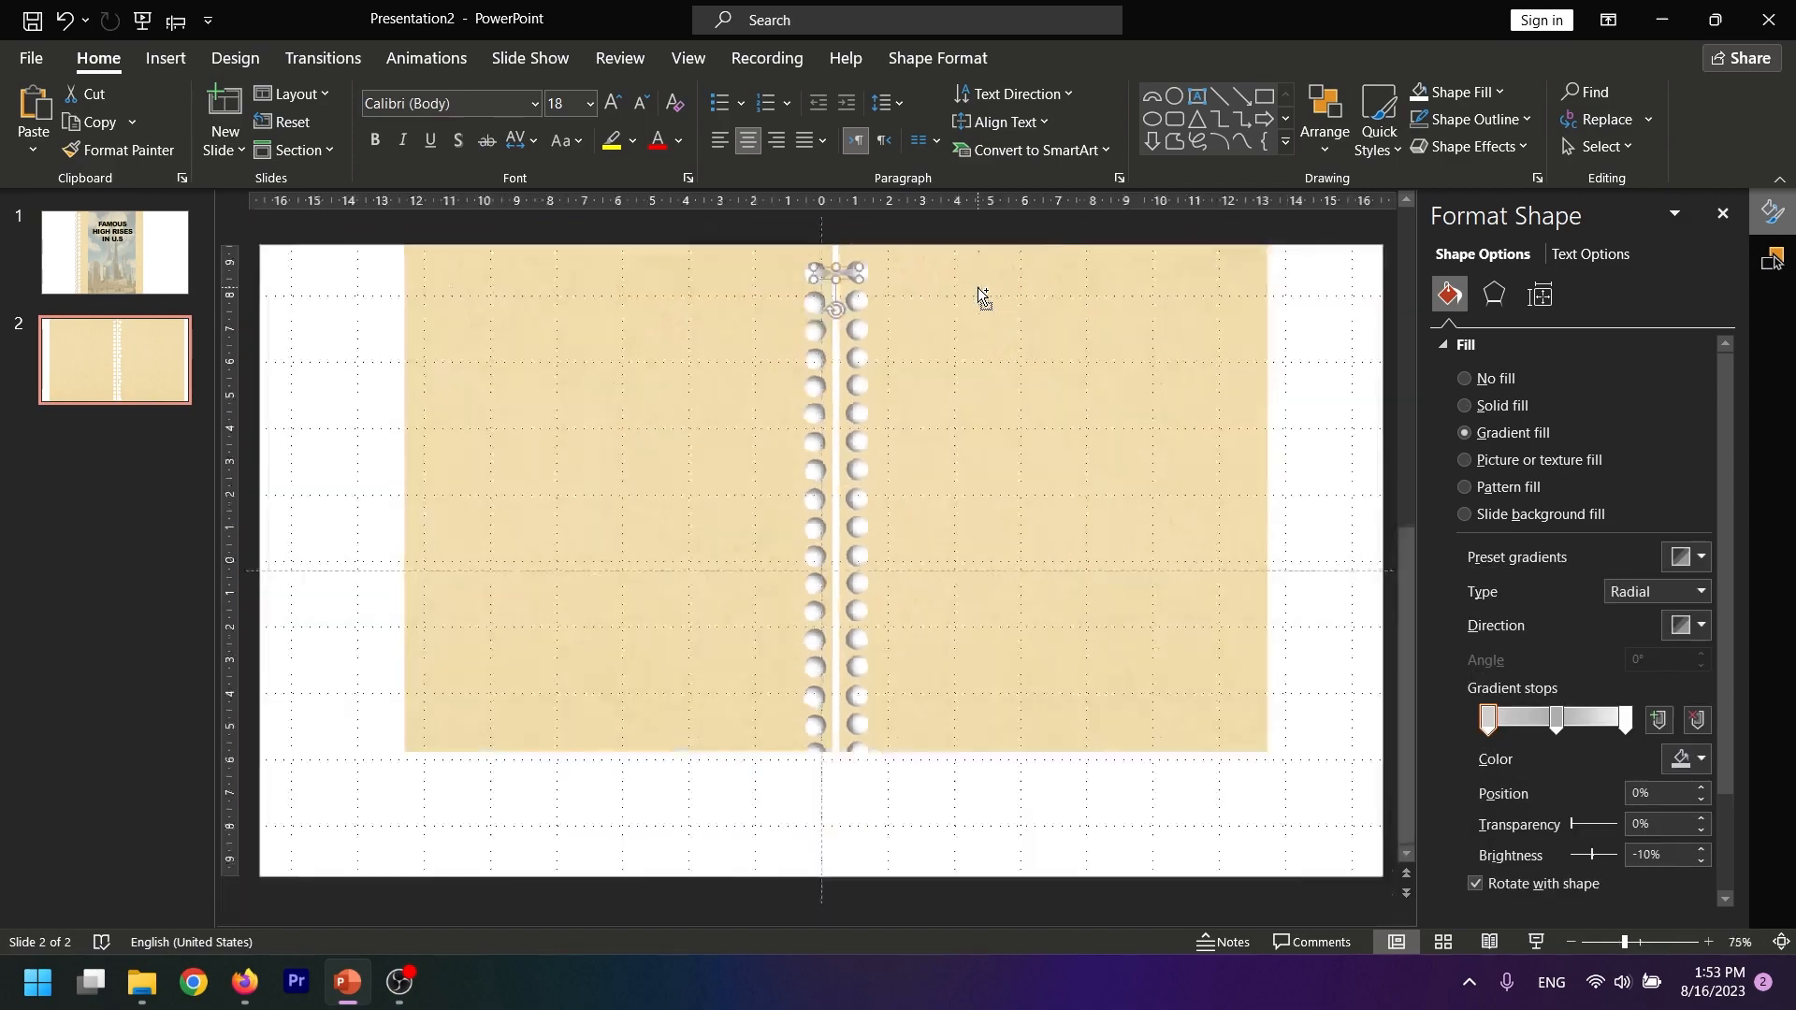
{"action": "scroll", "coordinate": [834, 272], "scroll_direction": "up", "scroll_amount": 6}
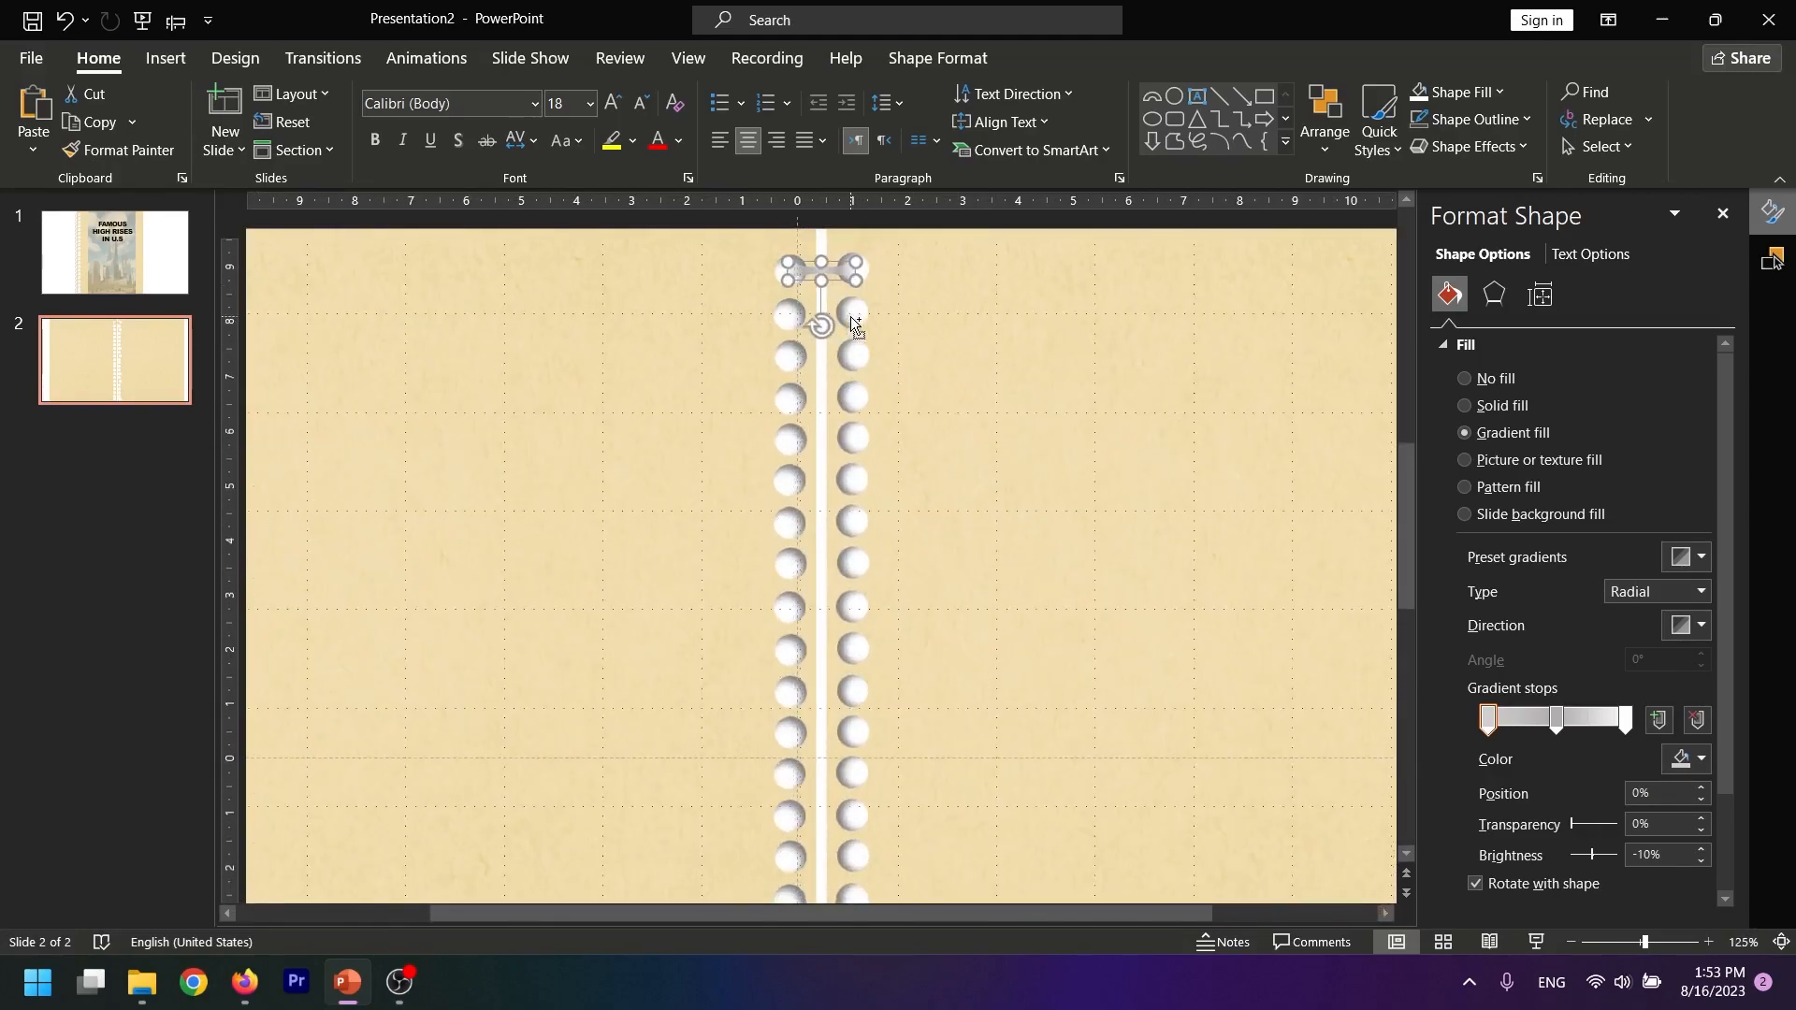
{"action": "key", "text": "ctrl+v"}
{"action": "left_click_drag", "start_coordinate": [824, 299], "coordinate": [796, 328]}
{"action": "key", "text": "ctrl+d"}
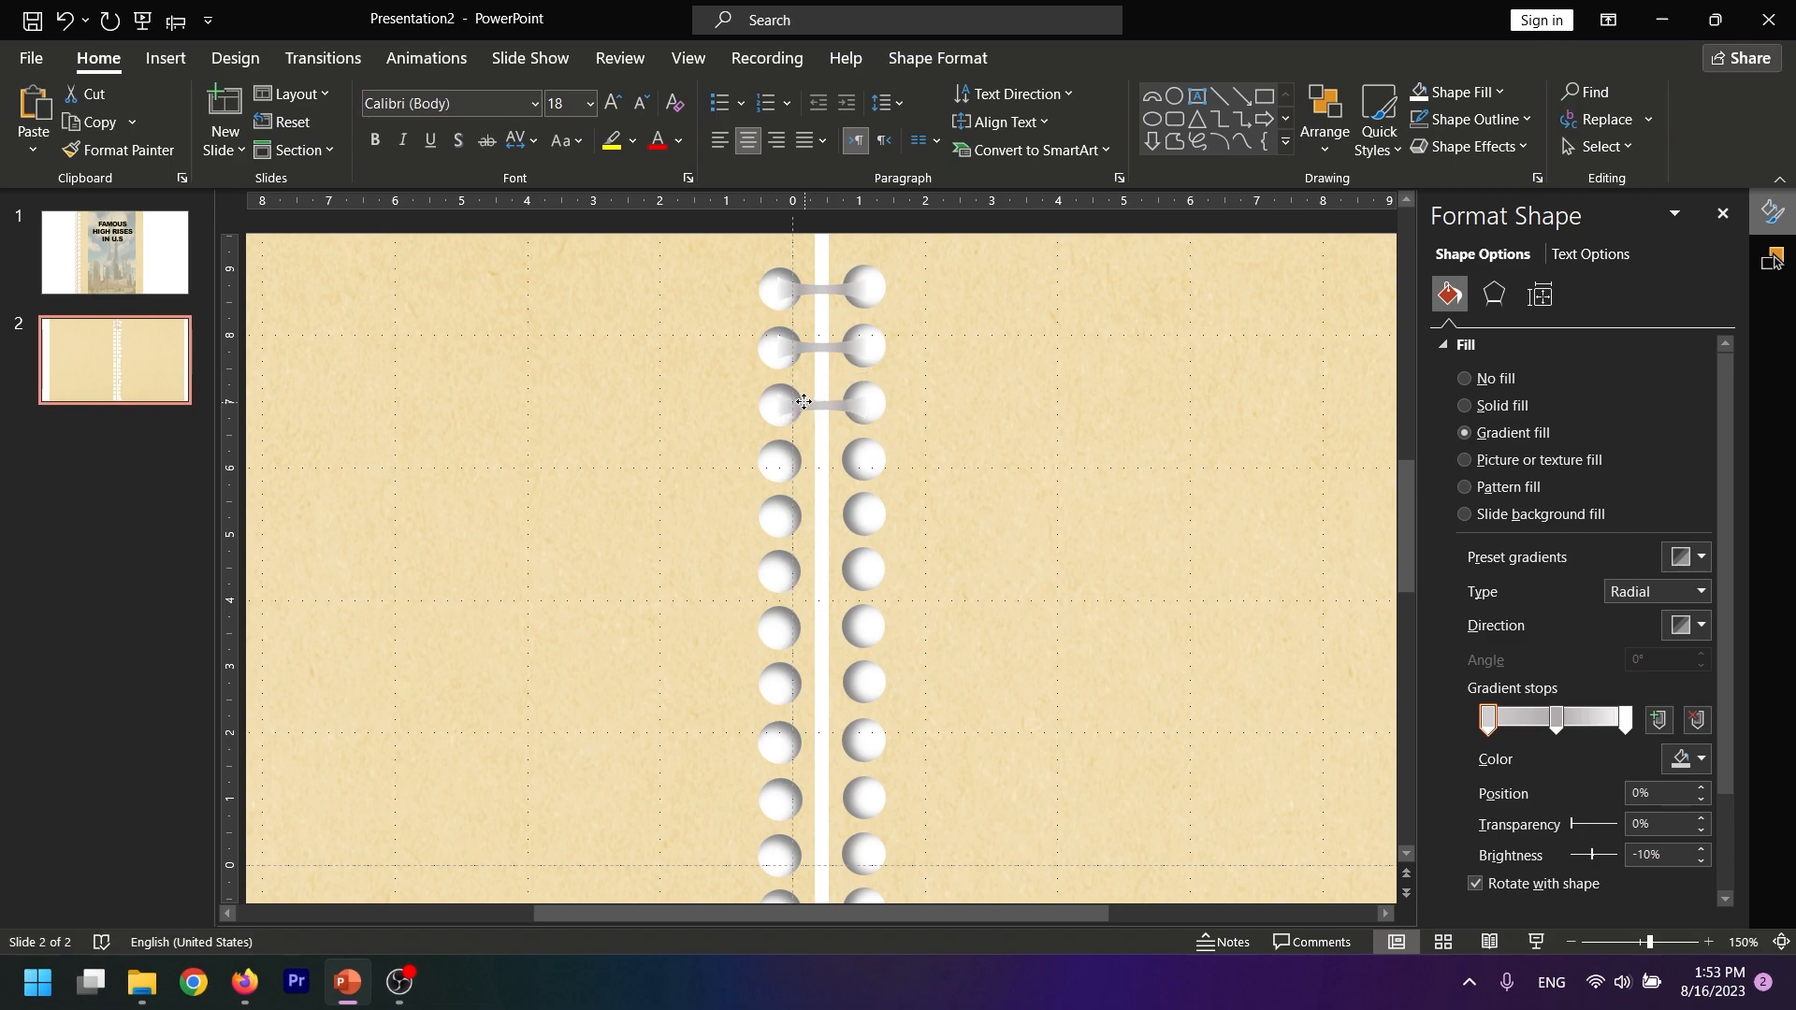
{"action": "key", "text": "ctrl+d"}
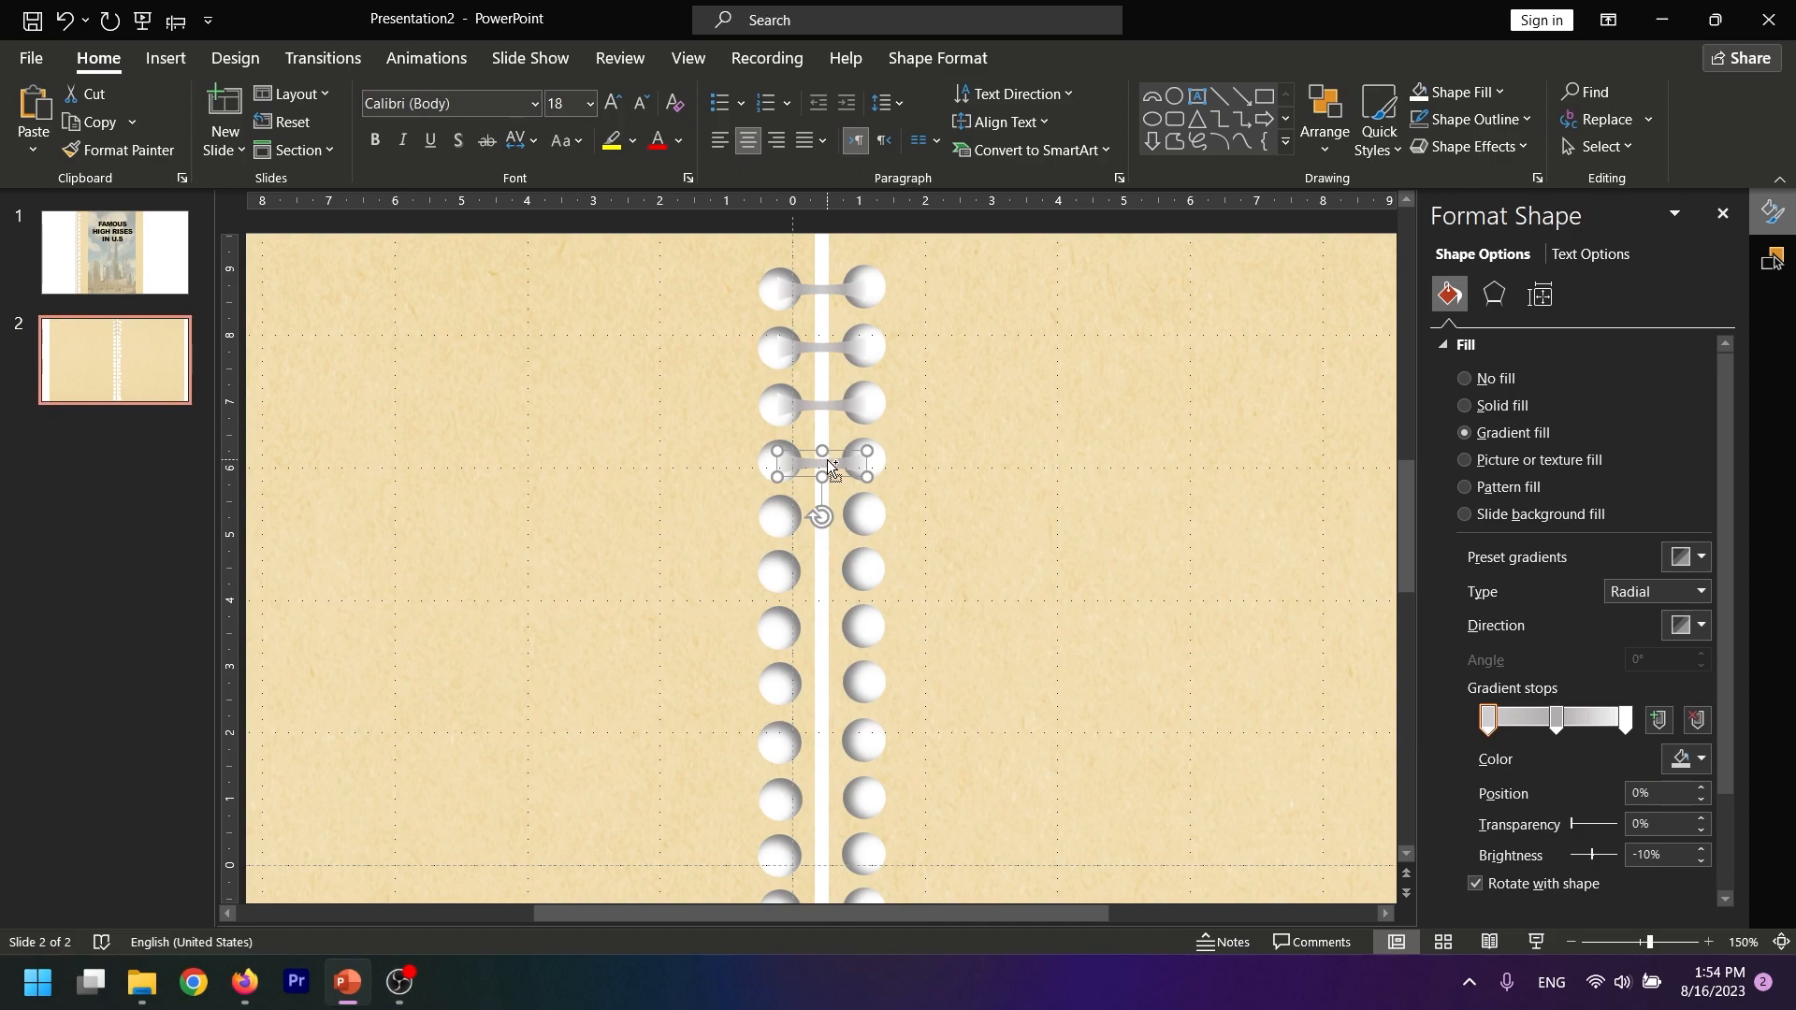
{"action": "key", "text": "ctrl+d"}
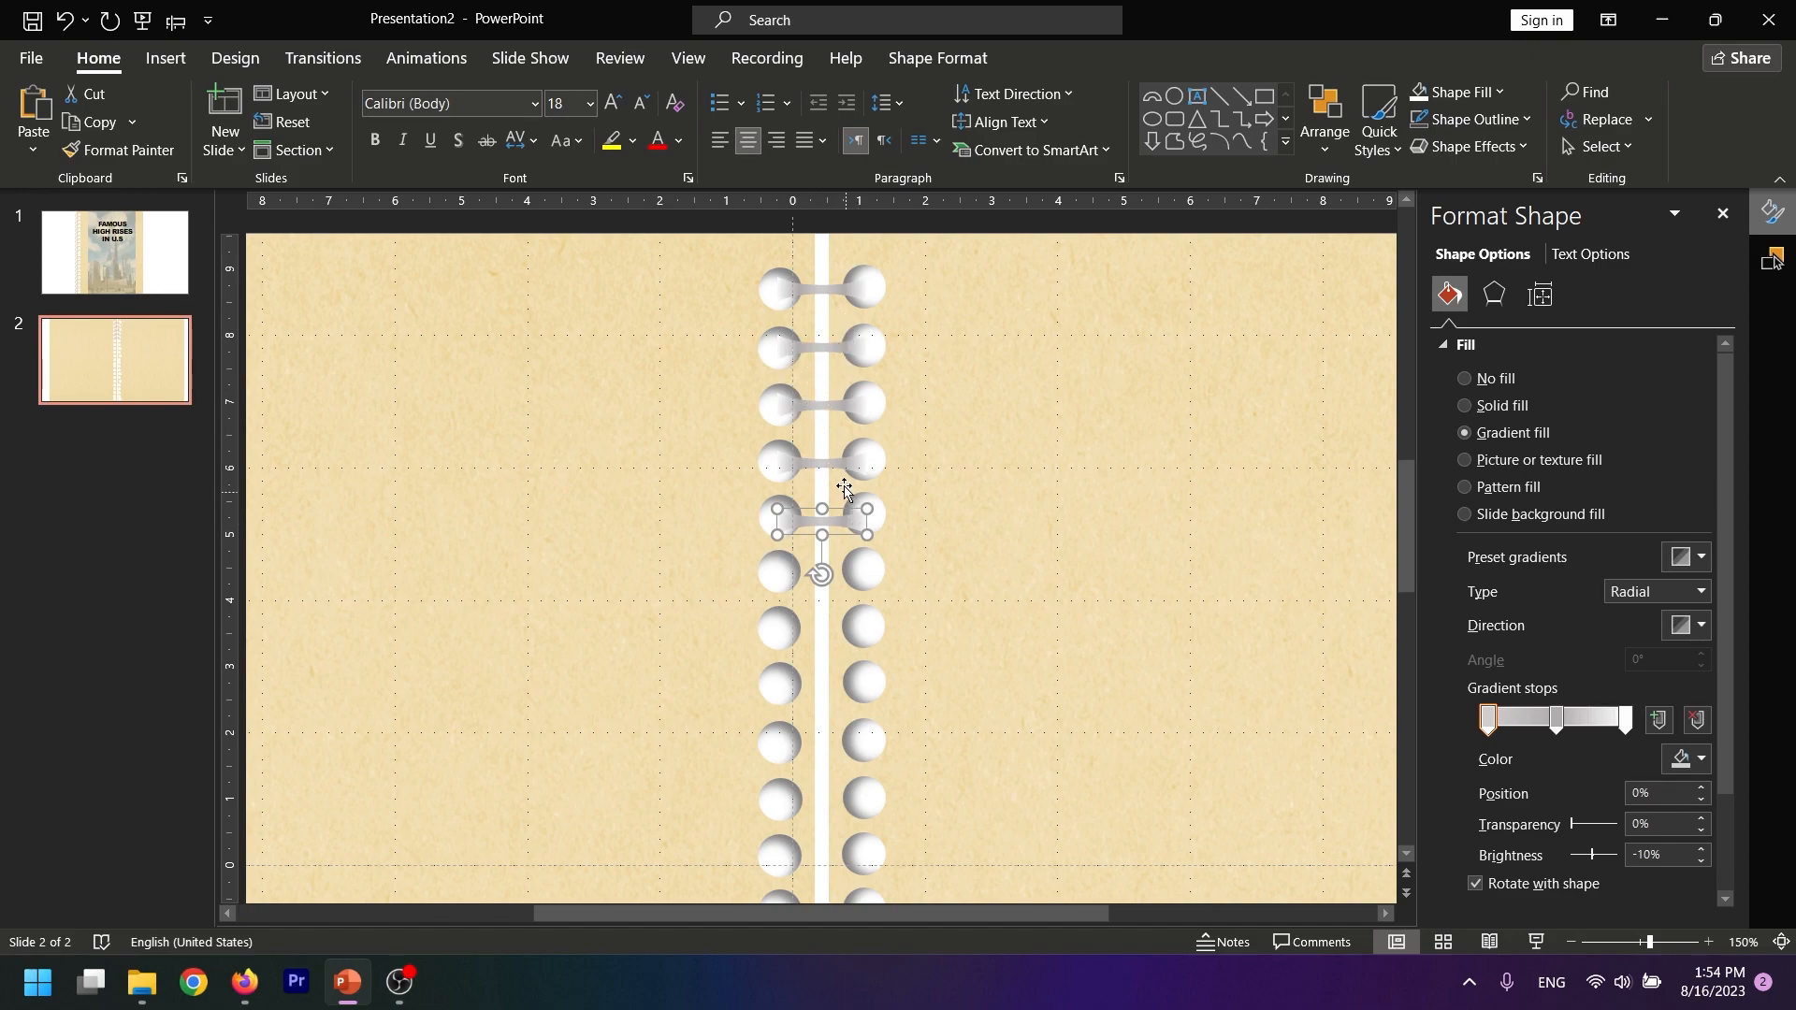
Add further evenly spaced copies of the strip down to the twelfth pair of holes
{"action": "scroll", "coordinate": [846, 495], "scroll_direction": "down", "scroll_amount": 3}
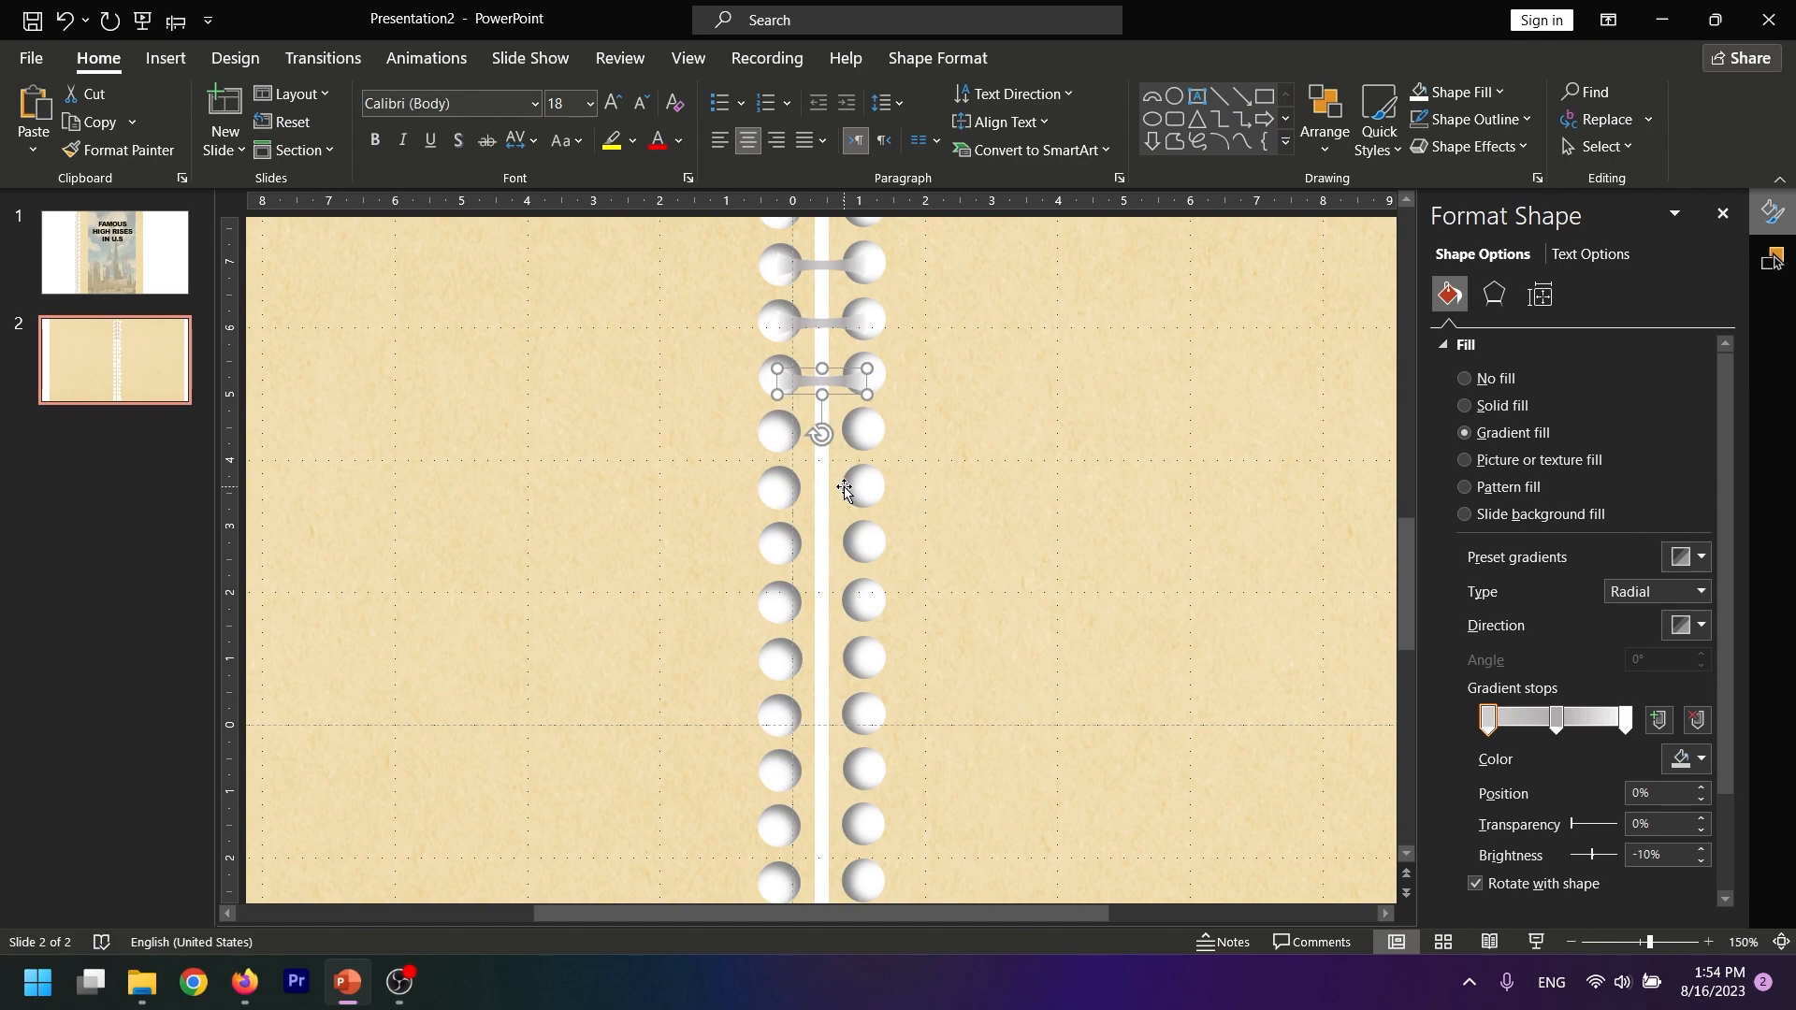
{"action": "key", "text": "ctrl+d"}
{"action": "key", "text": "ctrl+d"}
{"action": "key", "text": "ctrl+d"}
{"action": "key", "text": "ctrl+d"}
{"action": "key", "text": "ctrl+d"}
{"action": "key", "text": "ctrl+d"}
{"action": "key", "text": "ctrl+d"}
Nudge the strip at the tenth pair of holes down in fine steps to centre it between them
{"action": "left_click", "coordinate": [800, 652]}
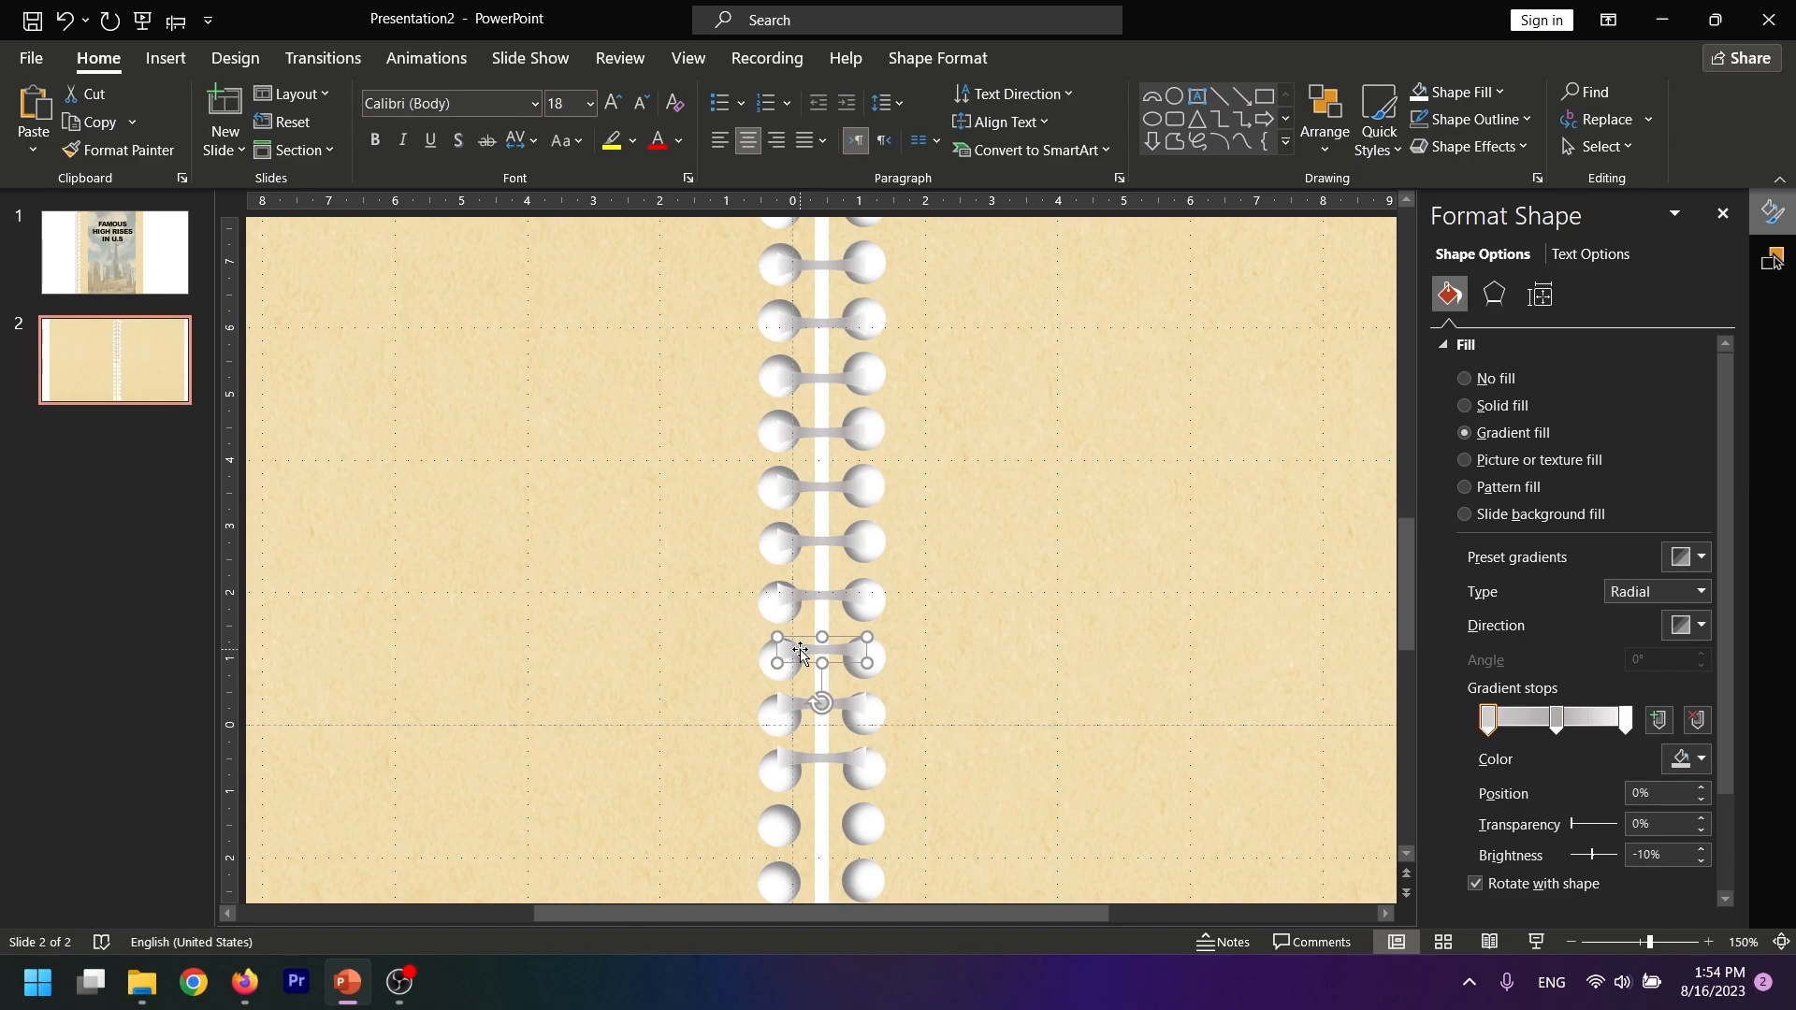
{"action": "key", "text": "ctrl+Down"}
{"action": "key", "text": "ctrl+Down"}
{"action": "key", "text": "ctrl+Down"}
{"action": "key", "text": "ctrl+Down"}
{"action": "key", "text": "ctrl+Down"}
{"action": "key", "text": "ctrl+Down"}
{"action": "key", "text": "ctrl+Down"}
{"action": "key", "text": "ctrl+Down"}
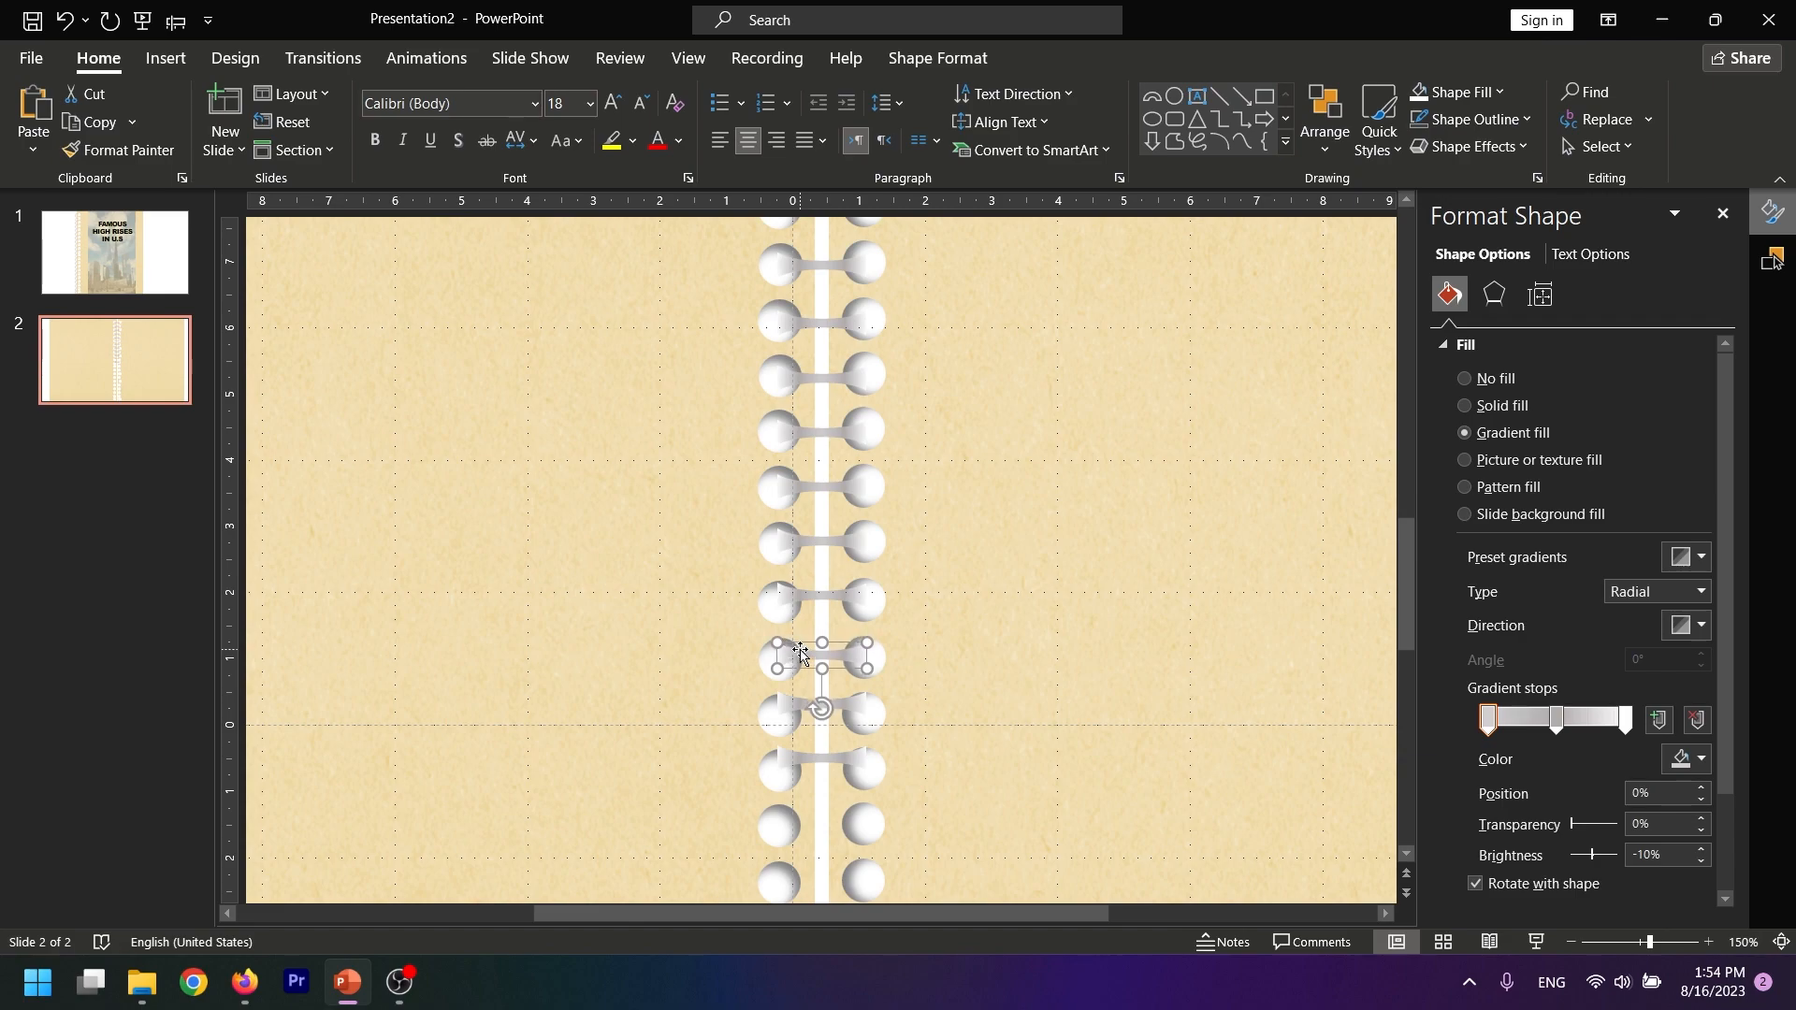
{"action": "key", "text": "ctrl+Down"}
{"action": "key", "text": "ctrl+Down"}
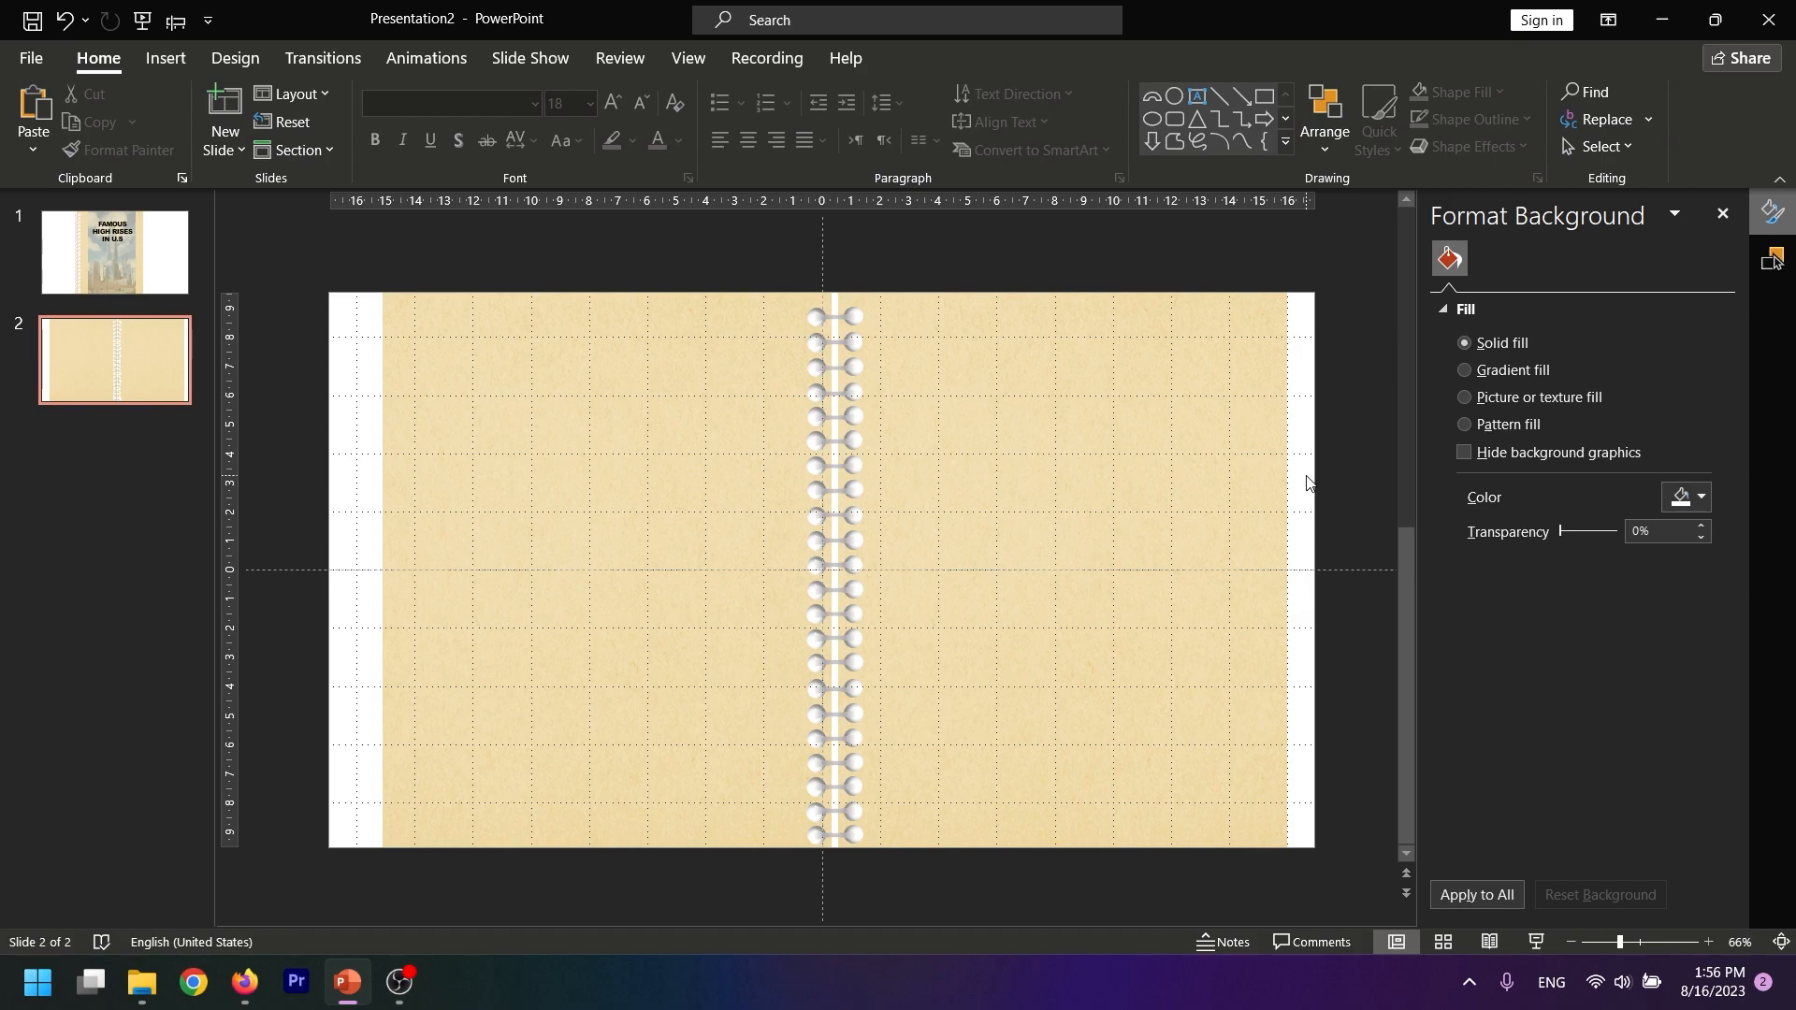
Insert the lined-paper image Picture2 from the Desktop folder onto the spread slide
{"action": "left_click", "coordinate": [176, 61]}
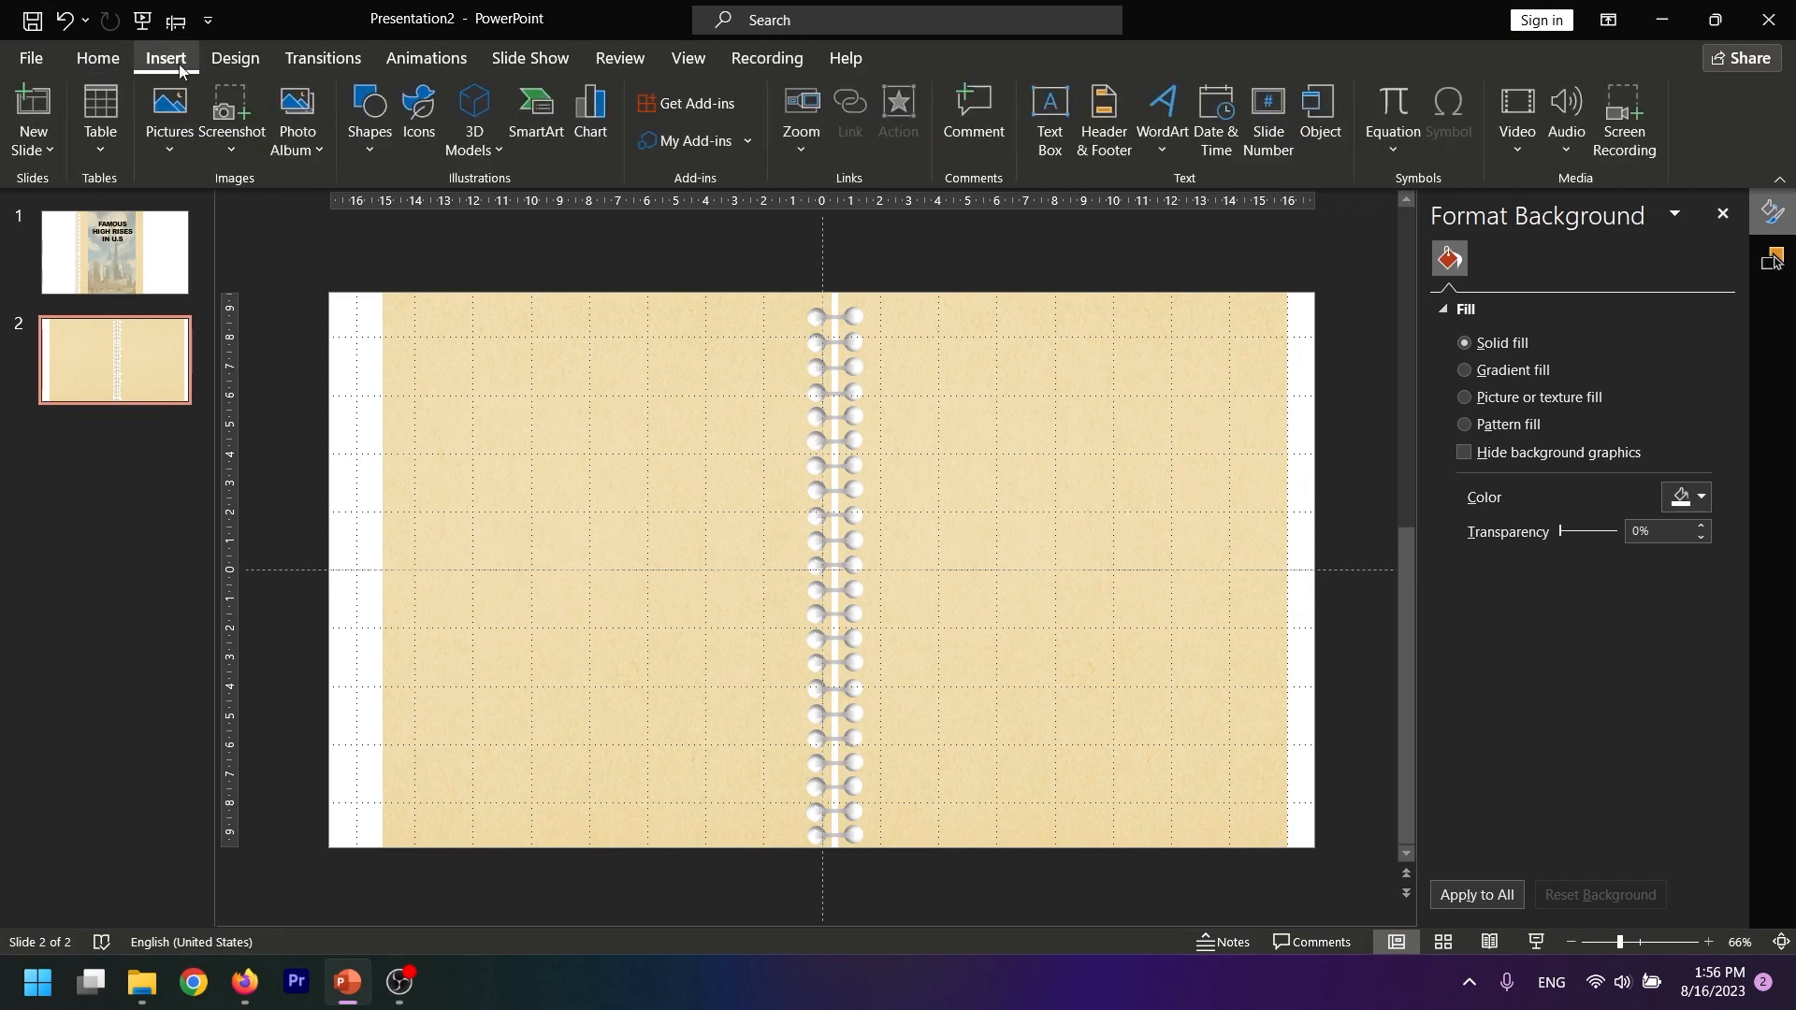
{"action": "left_click", "coordinate": [169, 110]}
{"action": "left_click", "coordinate": [226, 211]}
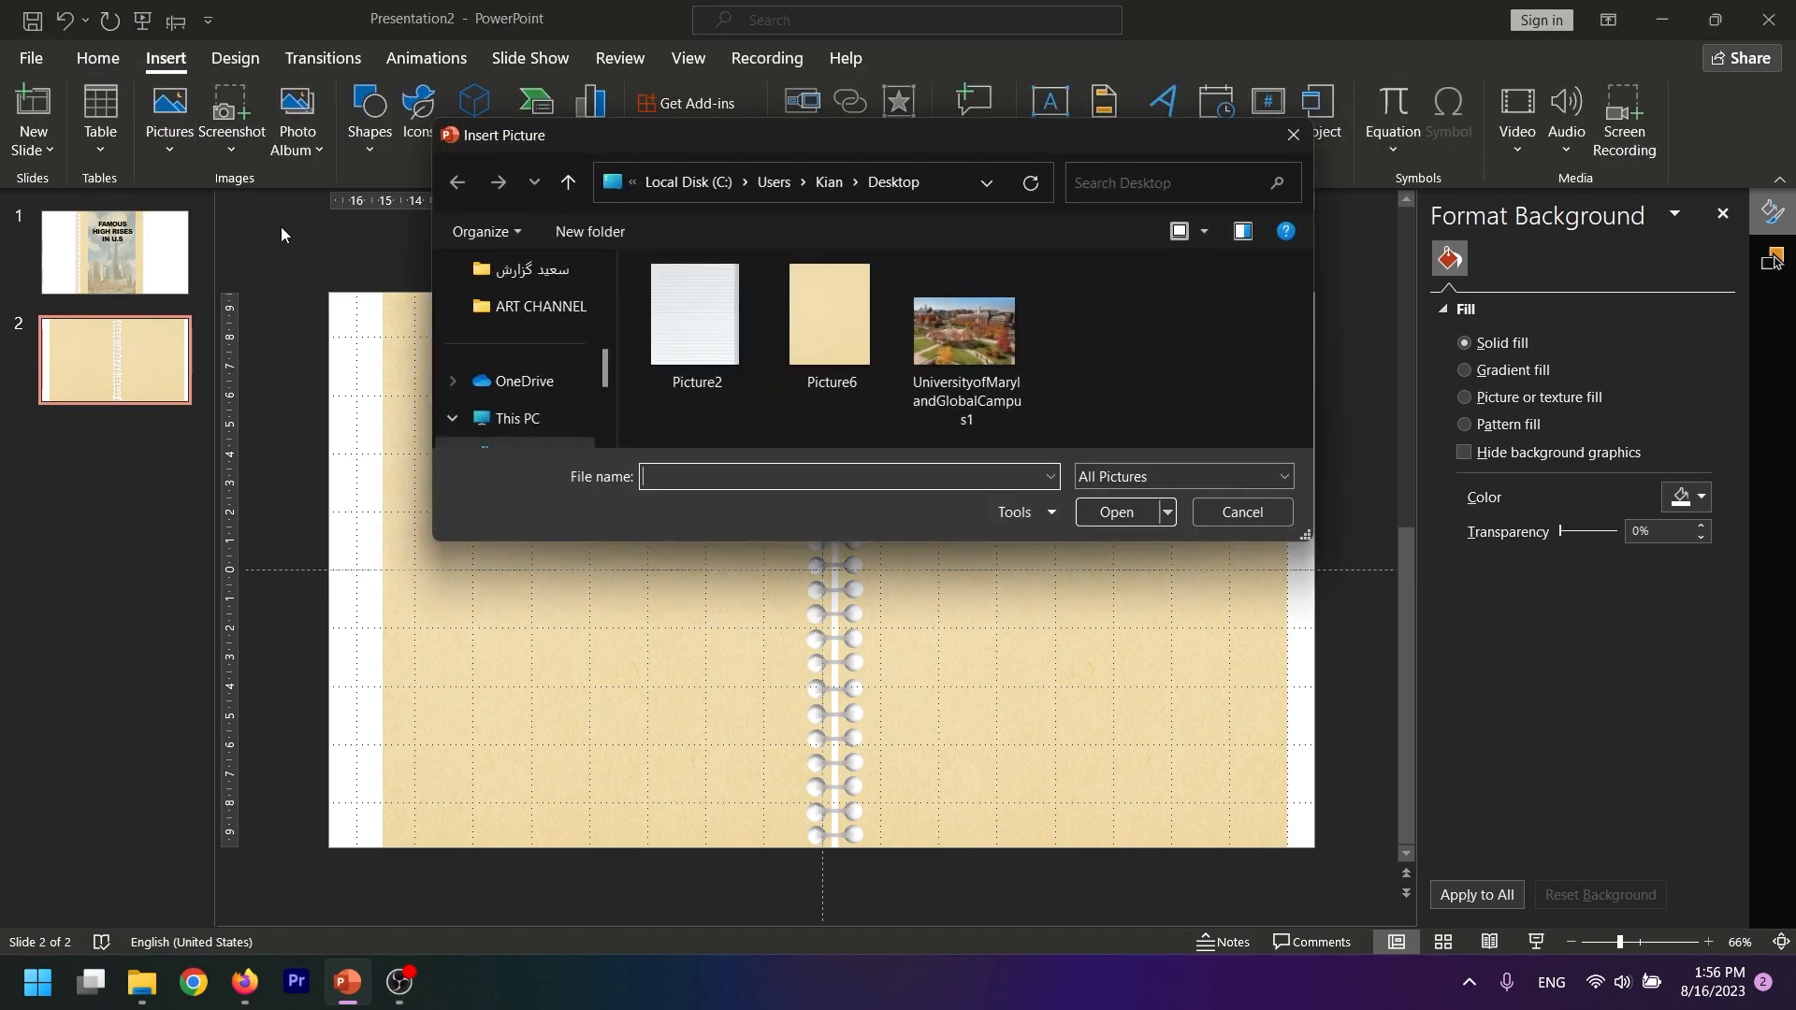
{"action": "left_click", "coordinate": [695, 314]}
{"action": "left_click", "coordinate": [1117, 511]}
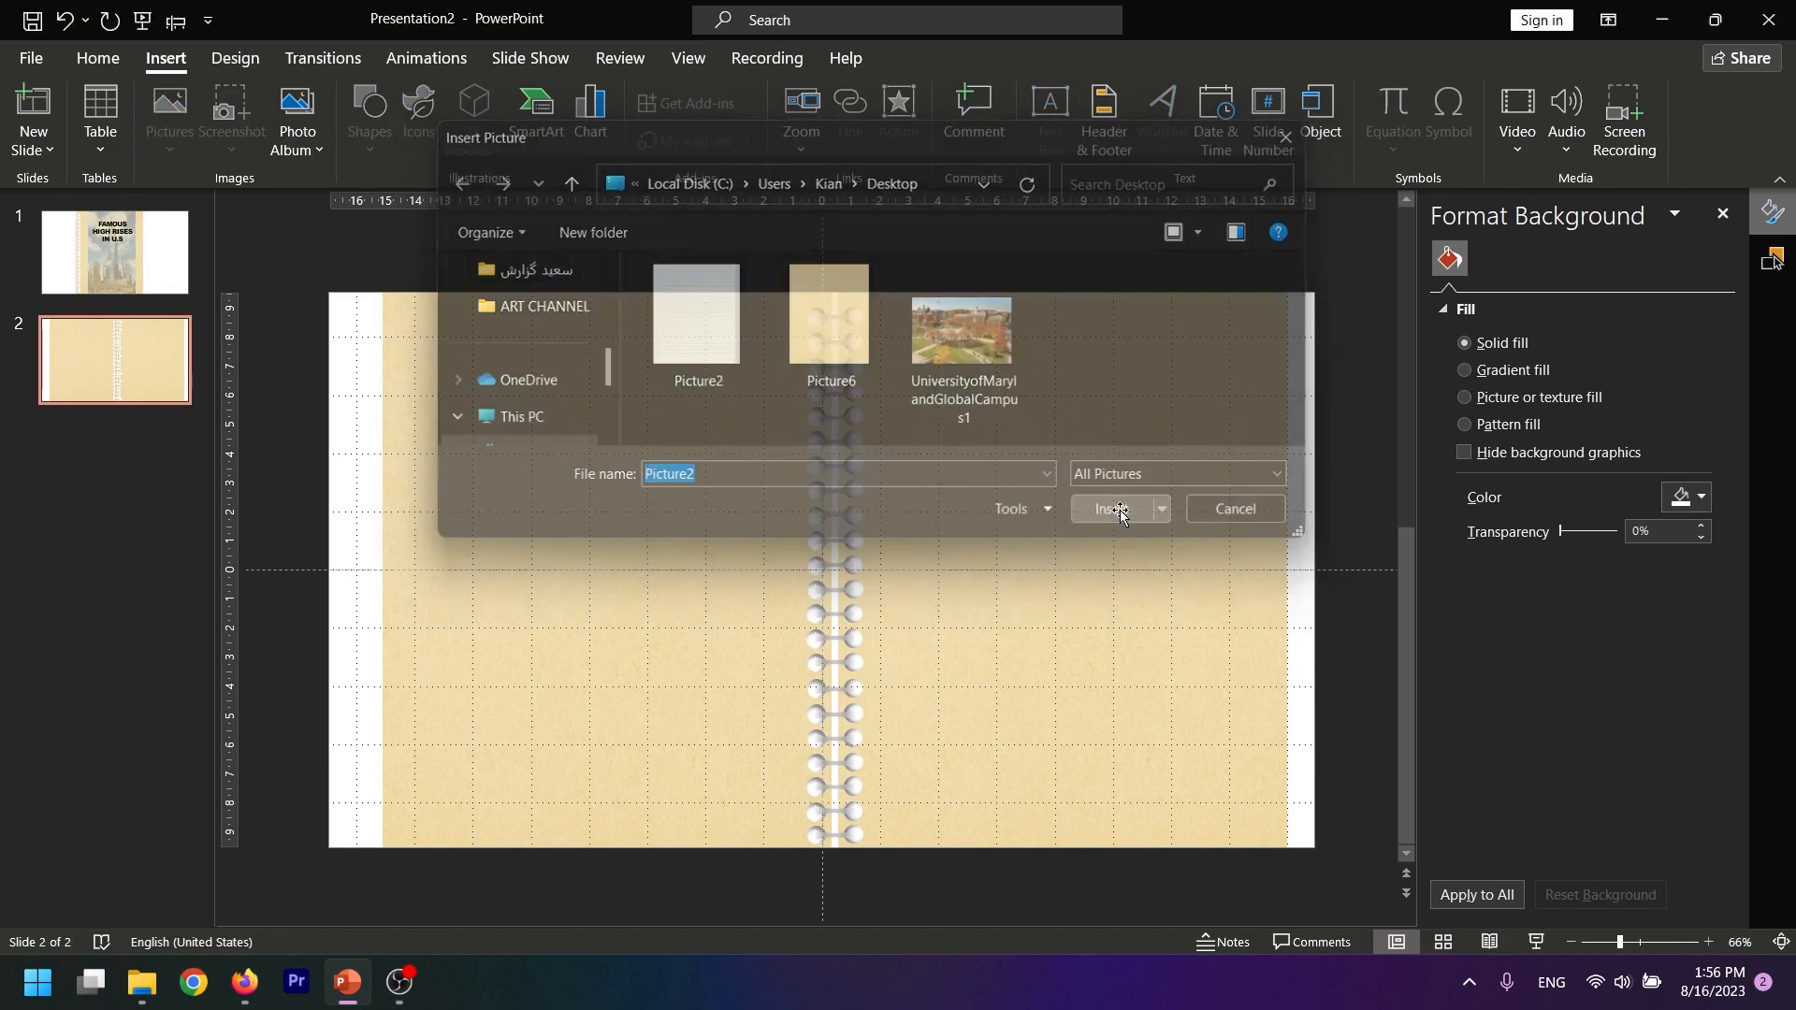
Resize the lined-paper picture to about 18.18 by 13.91 cm and place it over the left page up to the spine
{"action": "left_click_drag", "start_coordinate": [780, 653], "coordinate": [668, 660]}
{"action": "left_click_drag", "start_coordinate": [365, 298], "coordinate": [398, 348]}
{"action": "key", "text": "ctrl+z"}
{"action": "left_click_drag", "start_coordinate": [361, 565], "coordinate": [425, 566]}
{"action": "left_click_drag", "start_coordinate": [587, 586], "coordinate": [563, 591]}
{"action": "left_click_drag", "start_coordinate": [601, 297], "coordinate": [601, 305], "text": "ctrl"}
{"action": "left_click_drag", "start_coordinate": [624, 505], "coordinate": [650, 503]}
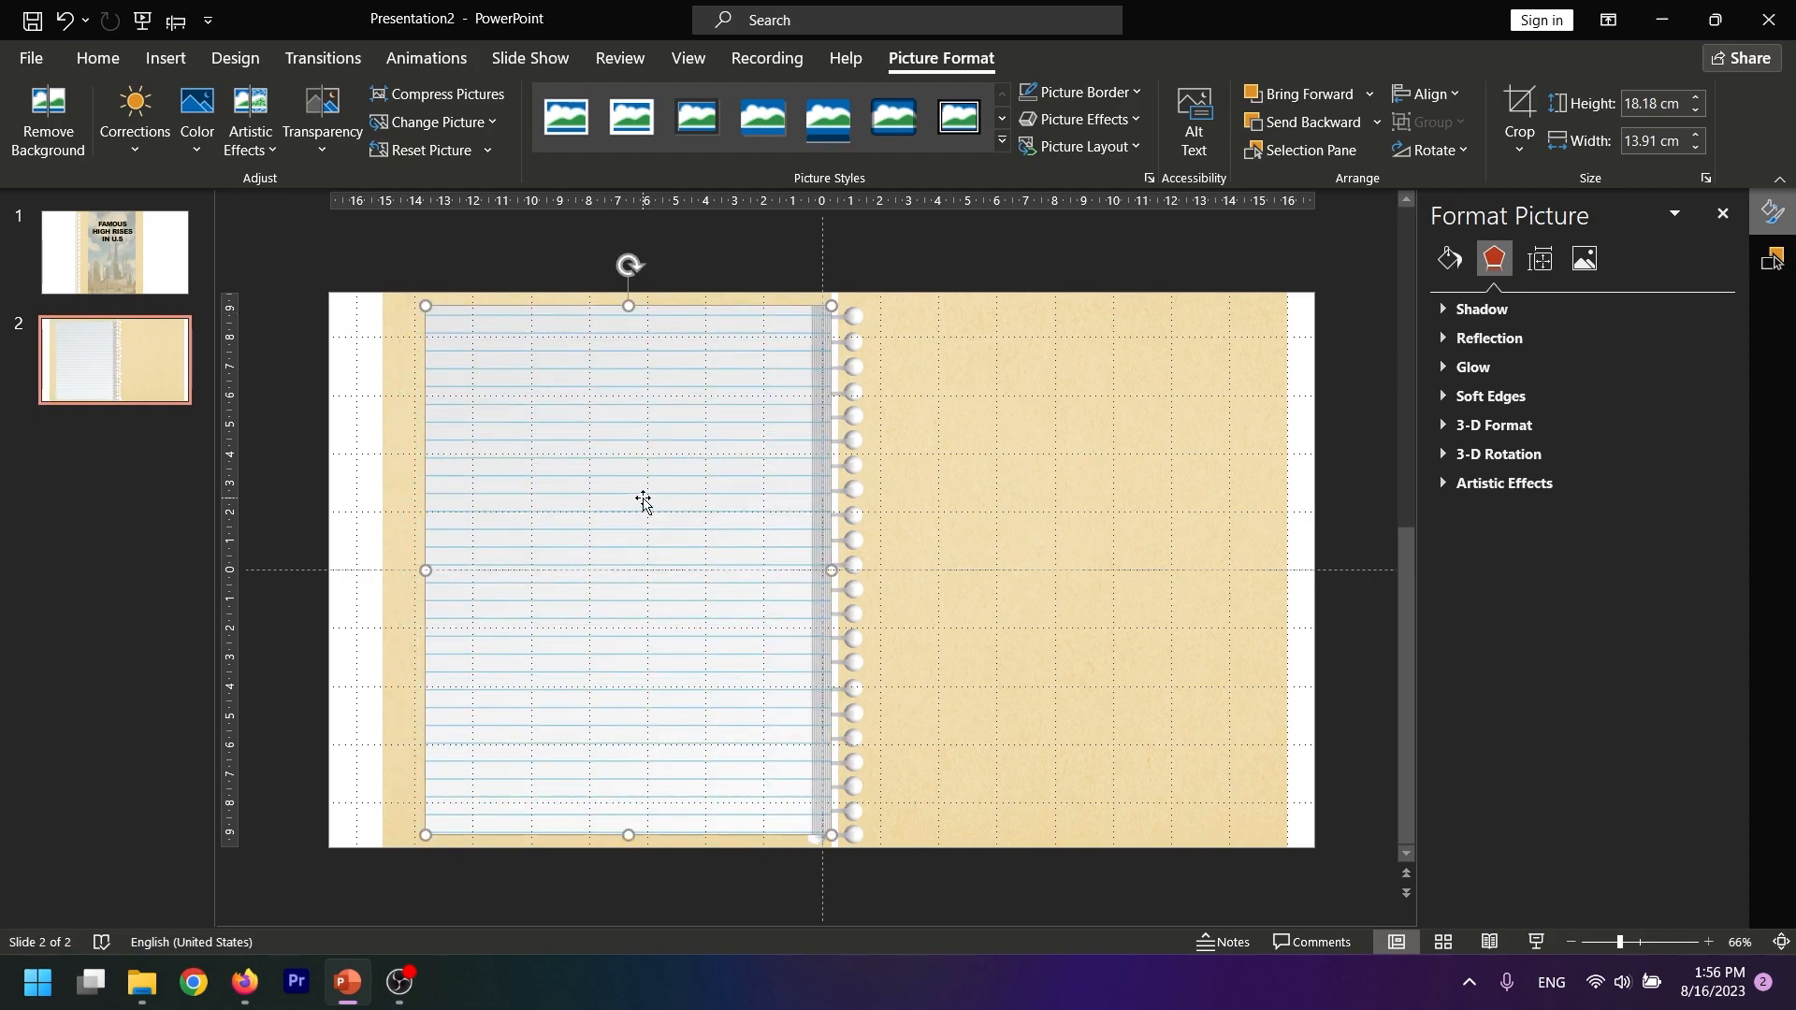
Copy the lined paper onto the right page and flip the copy horizontally so its shaded edge meets the spine
{"action": "key", "text": "ctrl+c"}
{"action": "key", "text": "ctrl+v"}
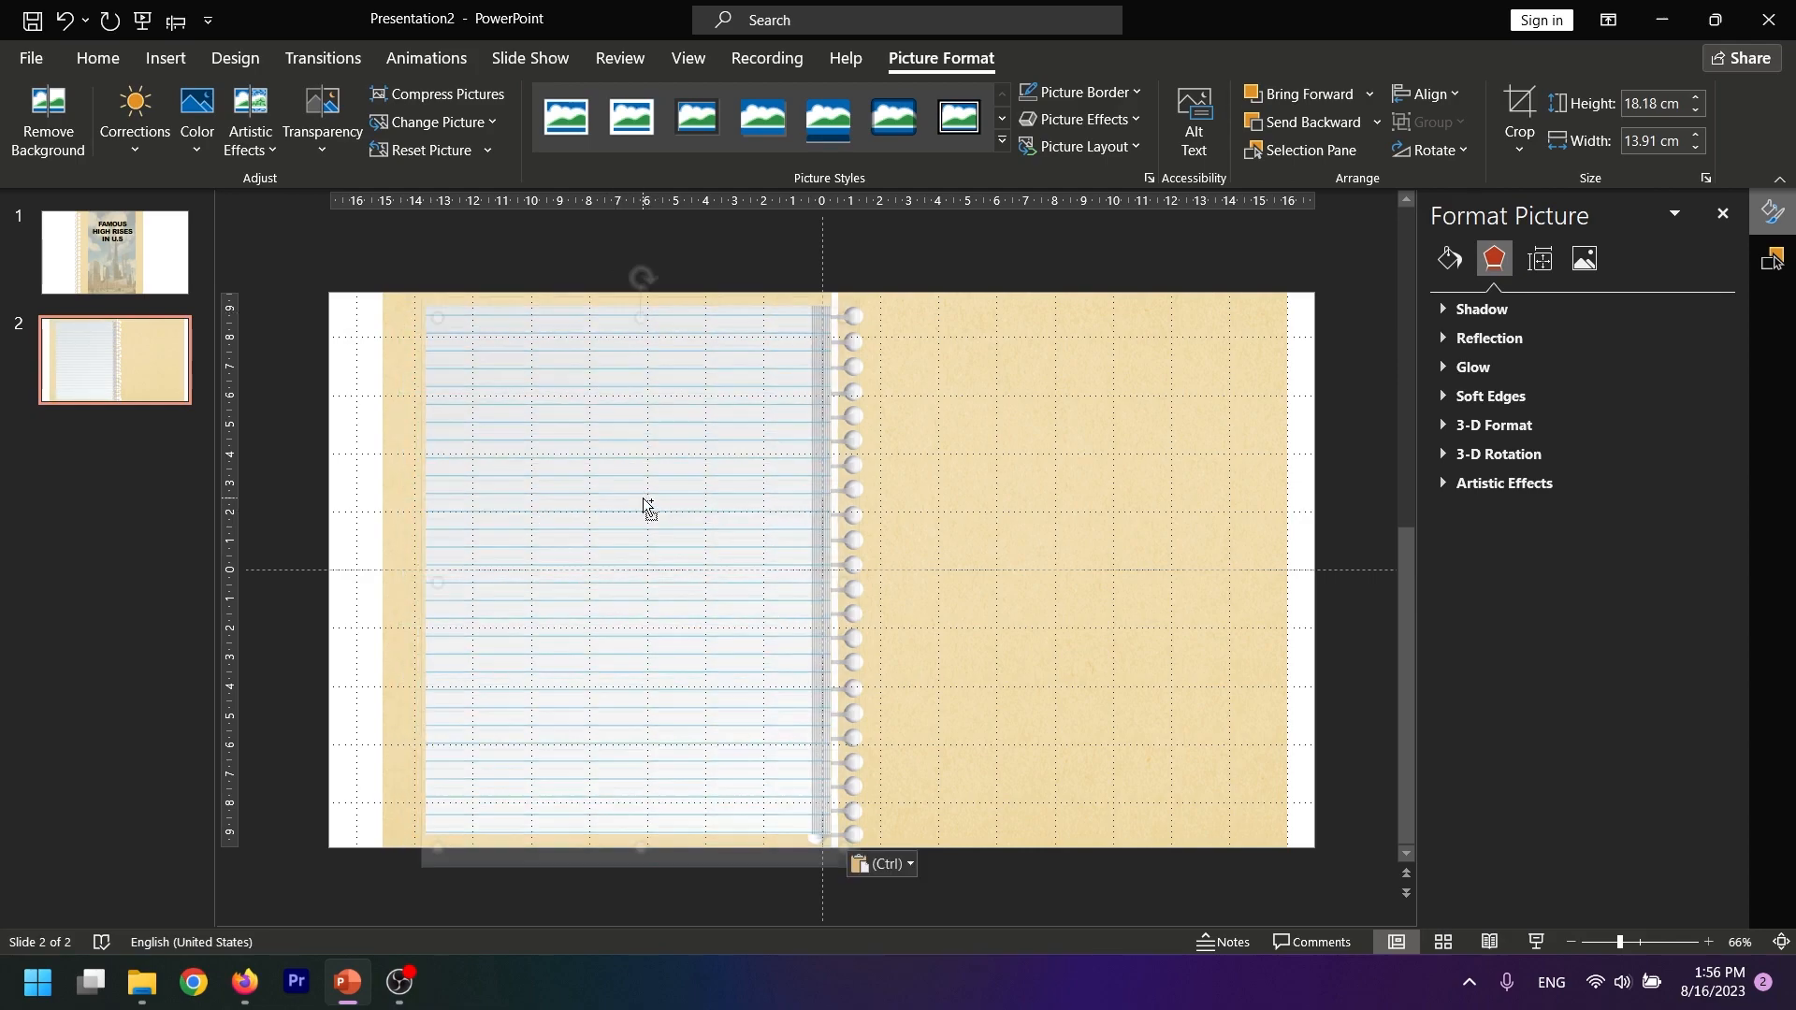
{"action": "left_click_drag", "start_coordinate": [667, 516], "coordinate": [1071, 505]}
{"action": "left_click", "coordinate": [1429, 150]}
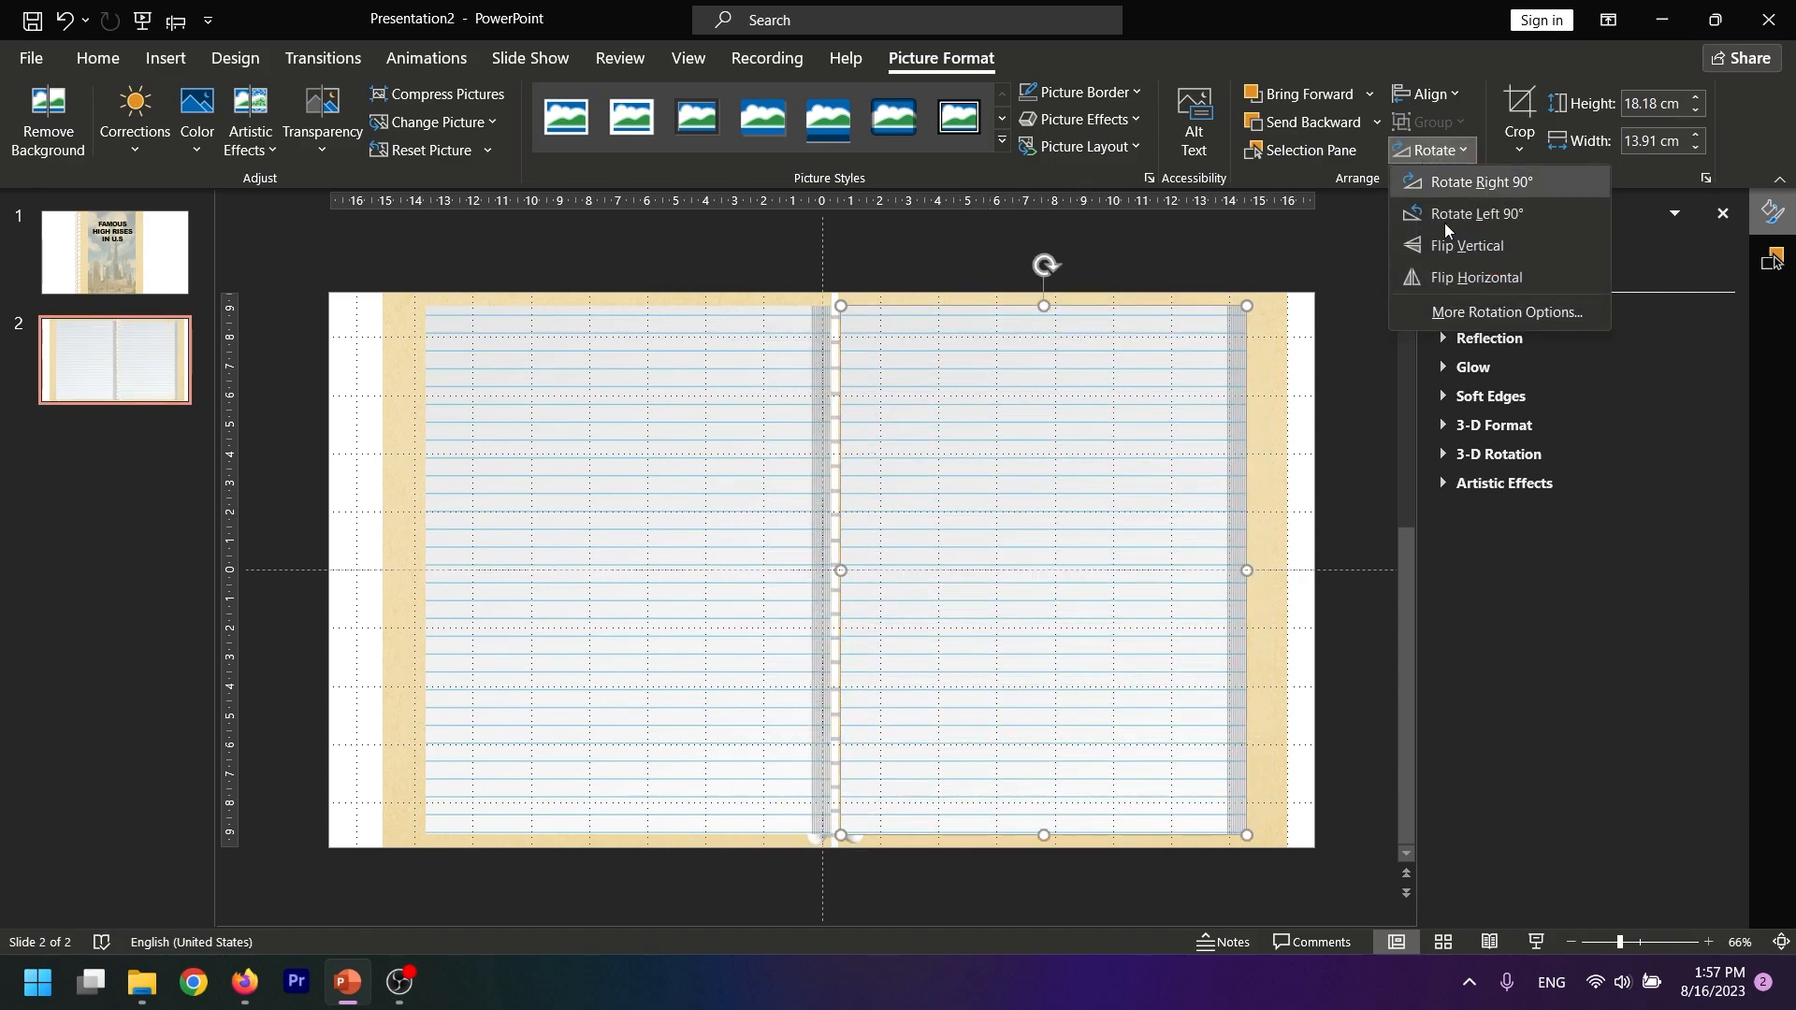
{"action": "left_click", "coordinate": [1464, 278]}
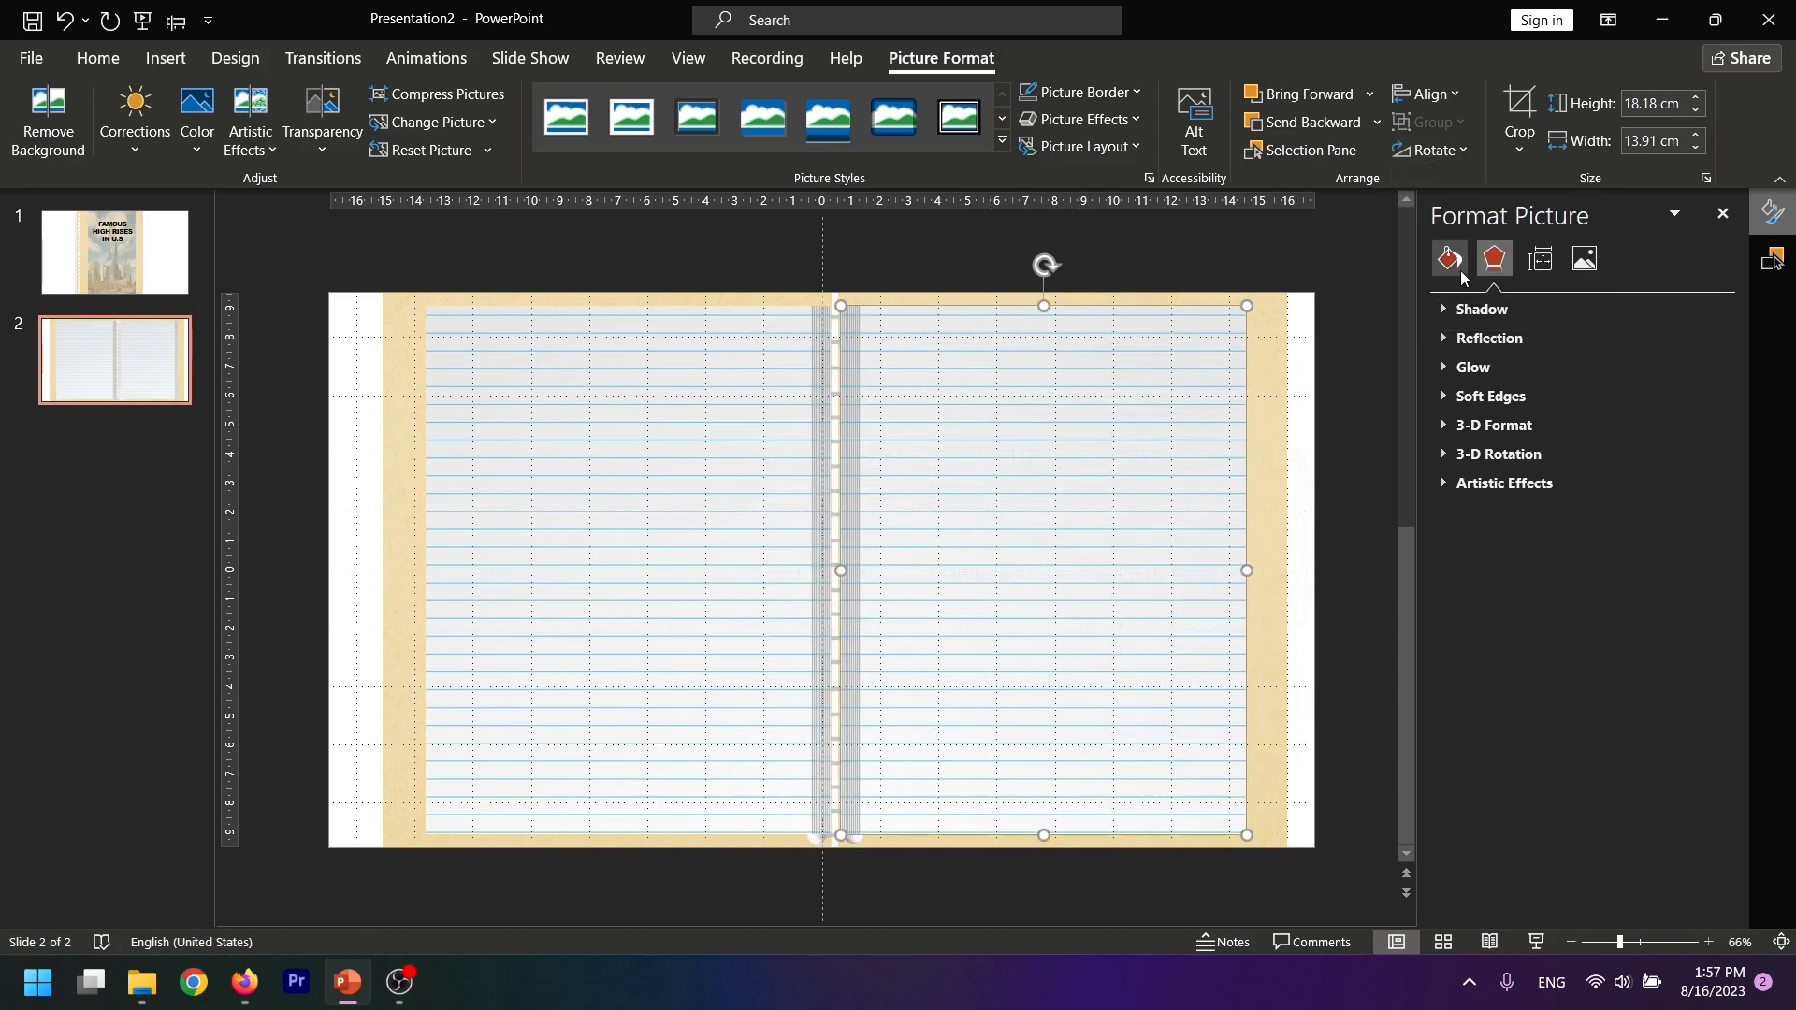
Stretch both lined-paper pictures downward to a height of about 18.61 cm
{"action": "left_click_drag", "start_coordinate": [1044, 837], "coordinate": [1026, 847]}
{"action": "left_click", "coordinate": [601, 825]}
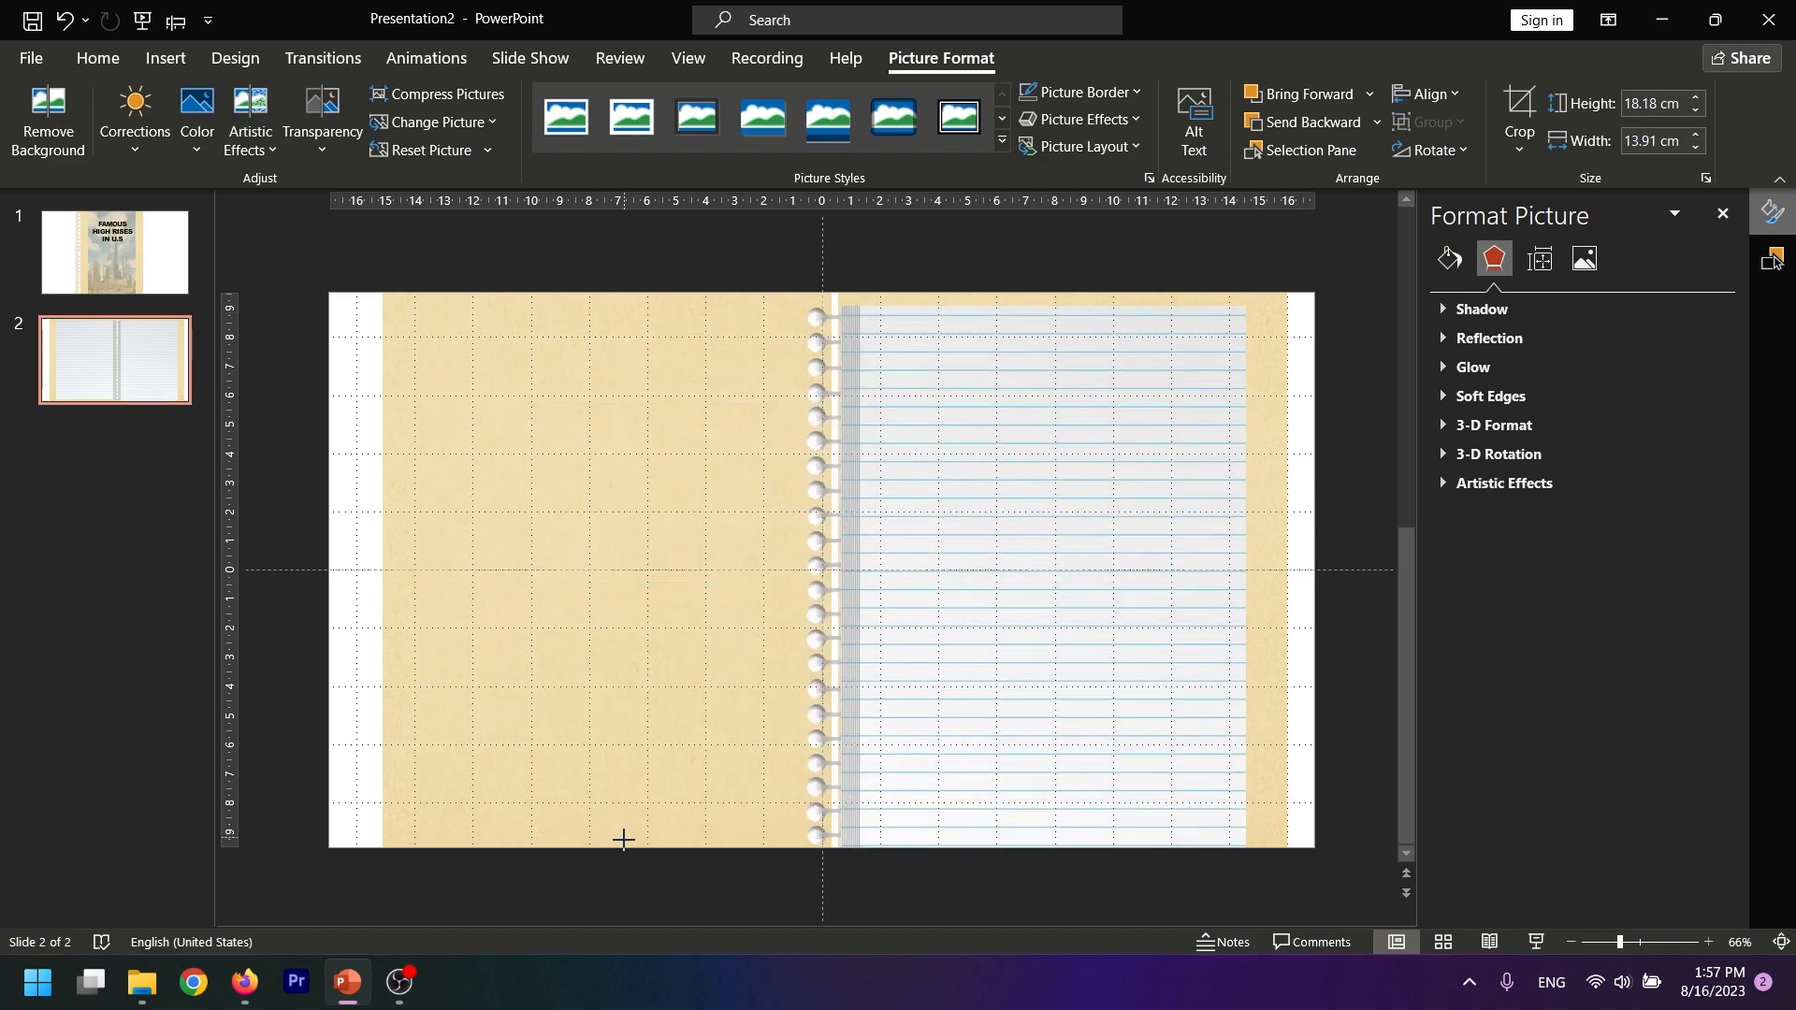
{"action": "left_click_drag", "start_coordinate": [627, 837], "coordinate": [628, 848]}
Nudge both lined papers up to centre them vertically on the slide and send them behind the rings
{"action": "left_click", "coordinate": [937, 638], "text": "ctrl"}
{"action": "key", "text": "Up"}
{"action": "key", "text": "Up"}
{"action": "key", "text": "Up"}
{"action": "key", "text": "Up"}
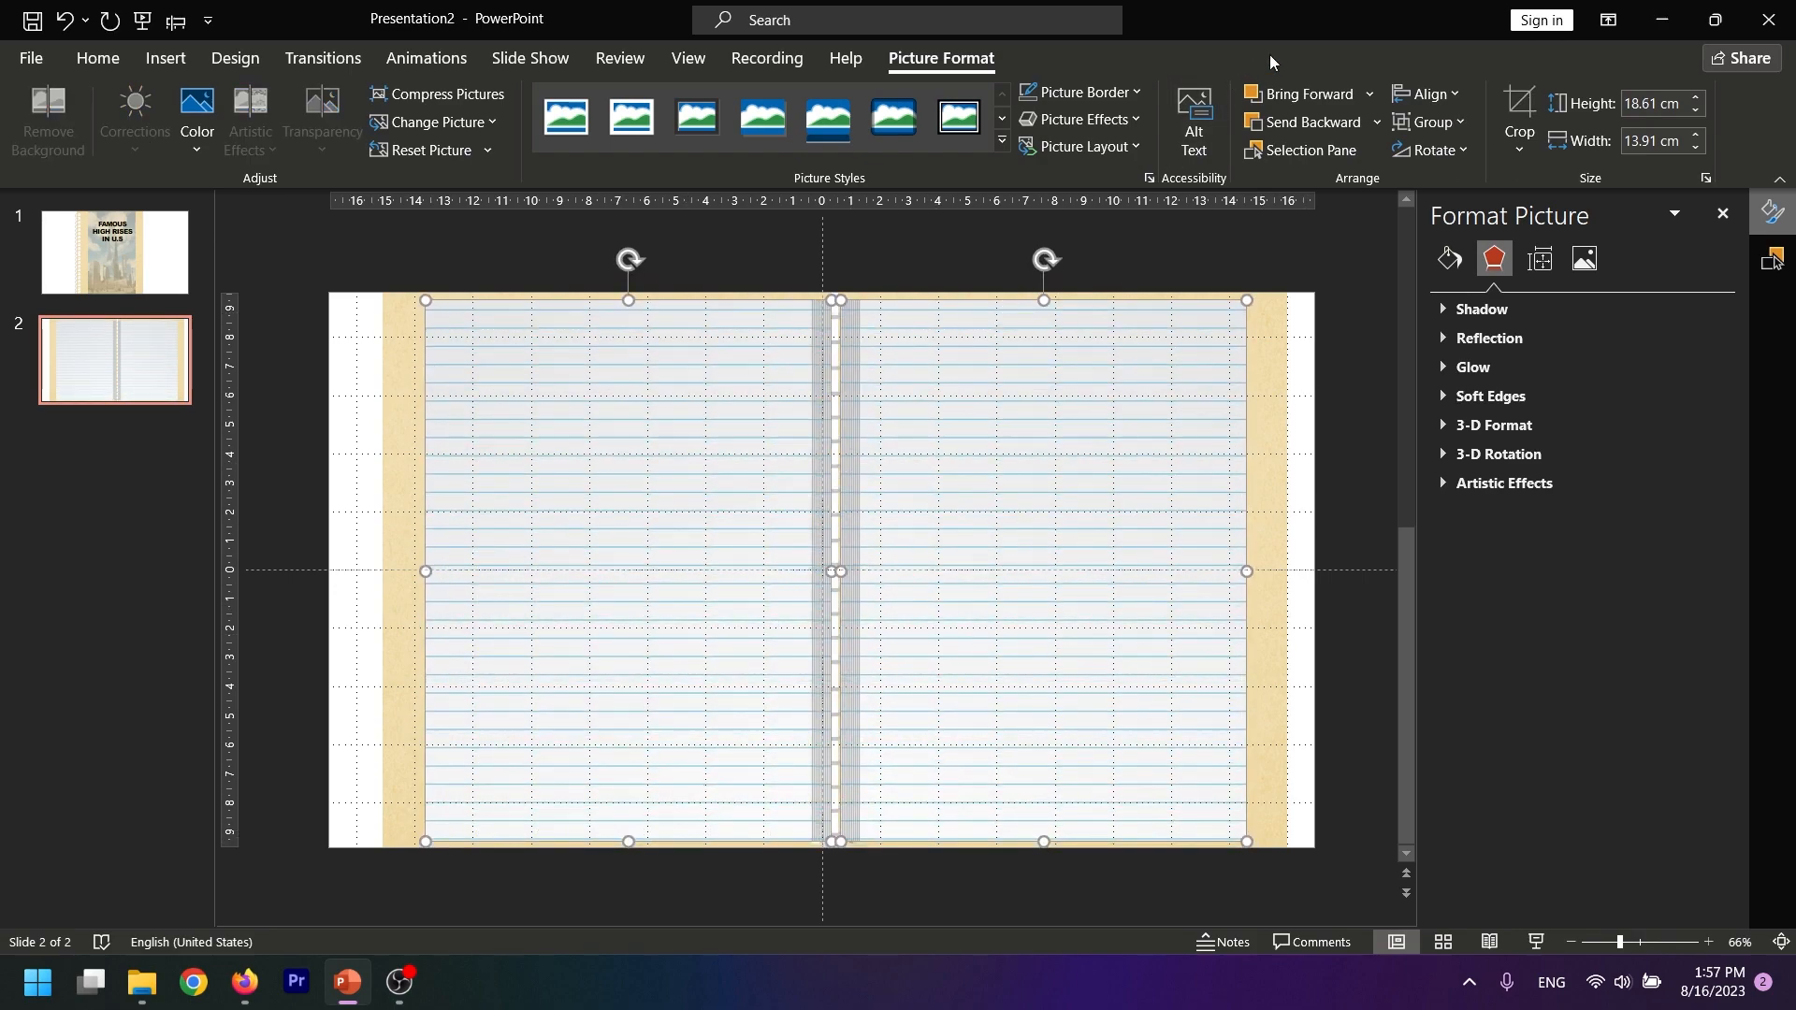
{"action": "left_click", "coordinate": [1375, 123]}
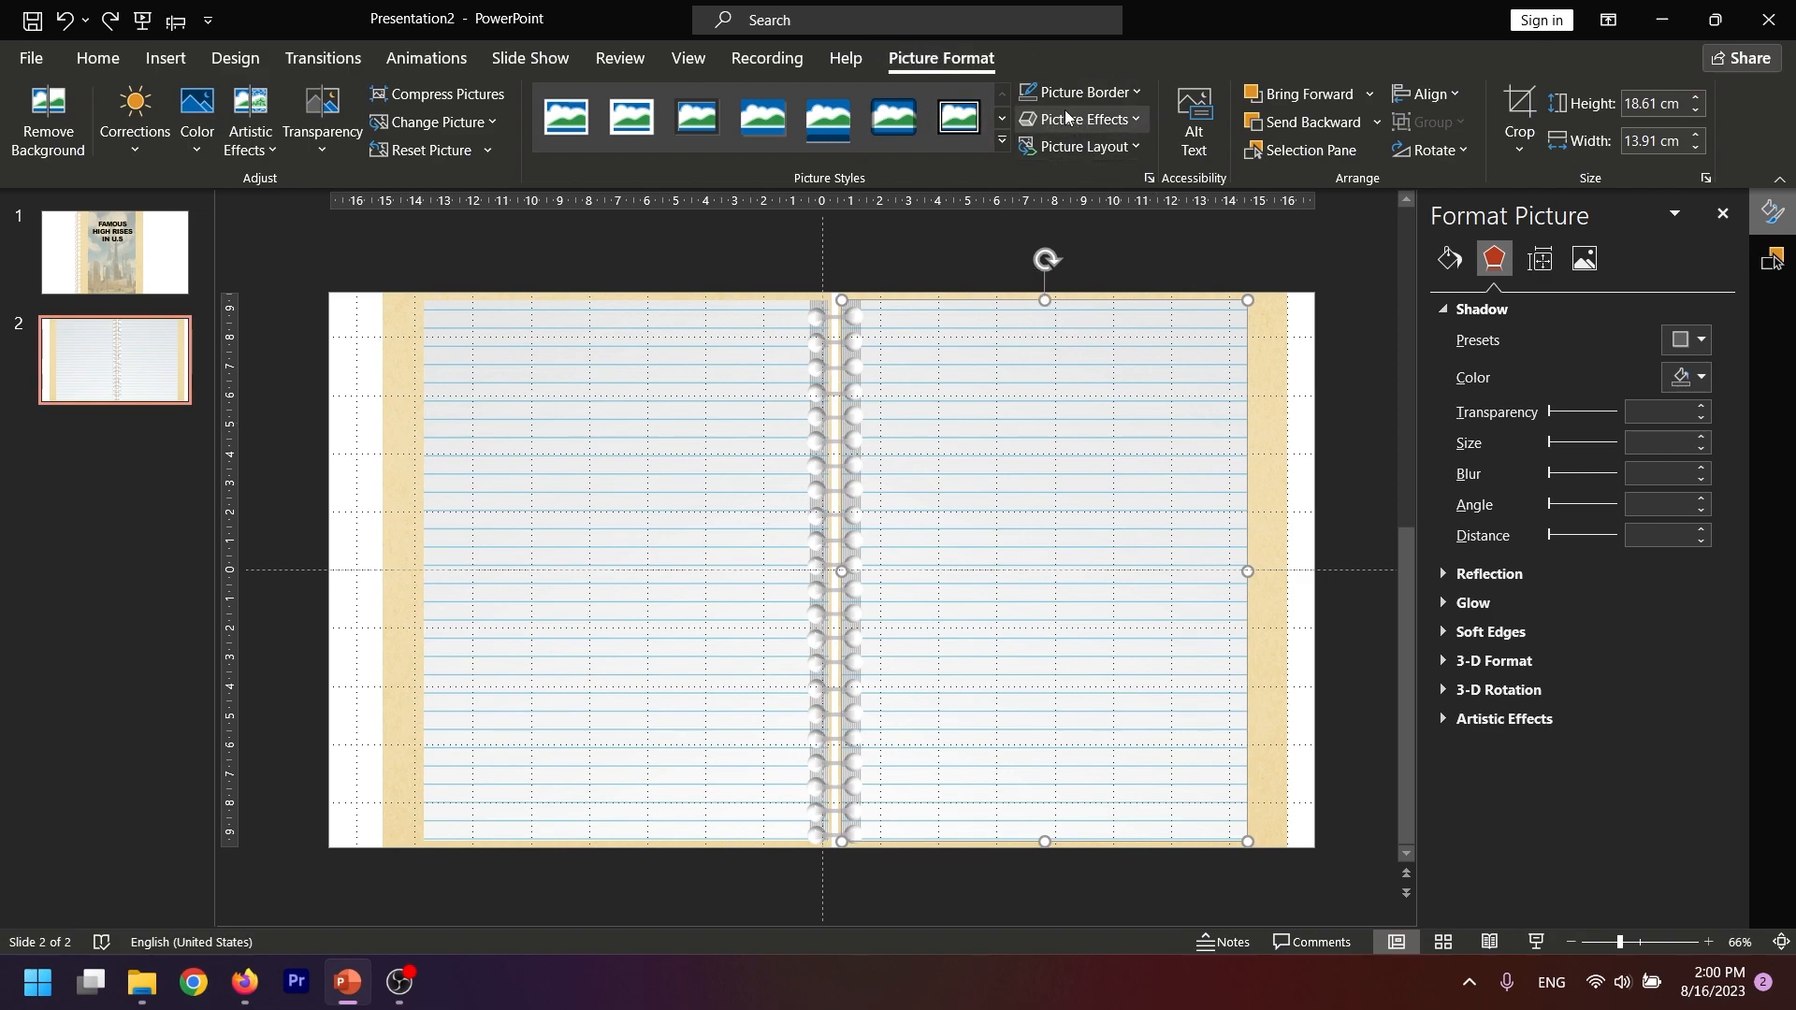
Give the right lined paper an outer shadow offset to the right at 0°, with its size set to 101%
{"action": "right_click", "coordinate": [1085, 391]}
{"action": "right_click", "coordinate": [1086, 391]}
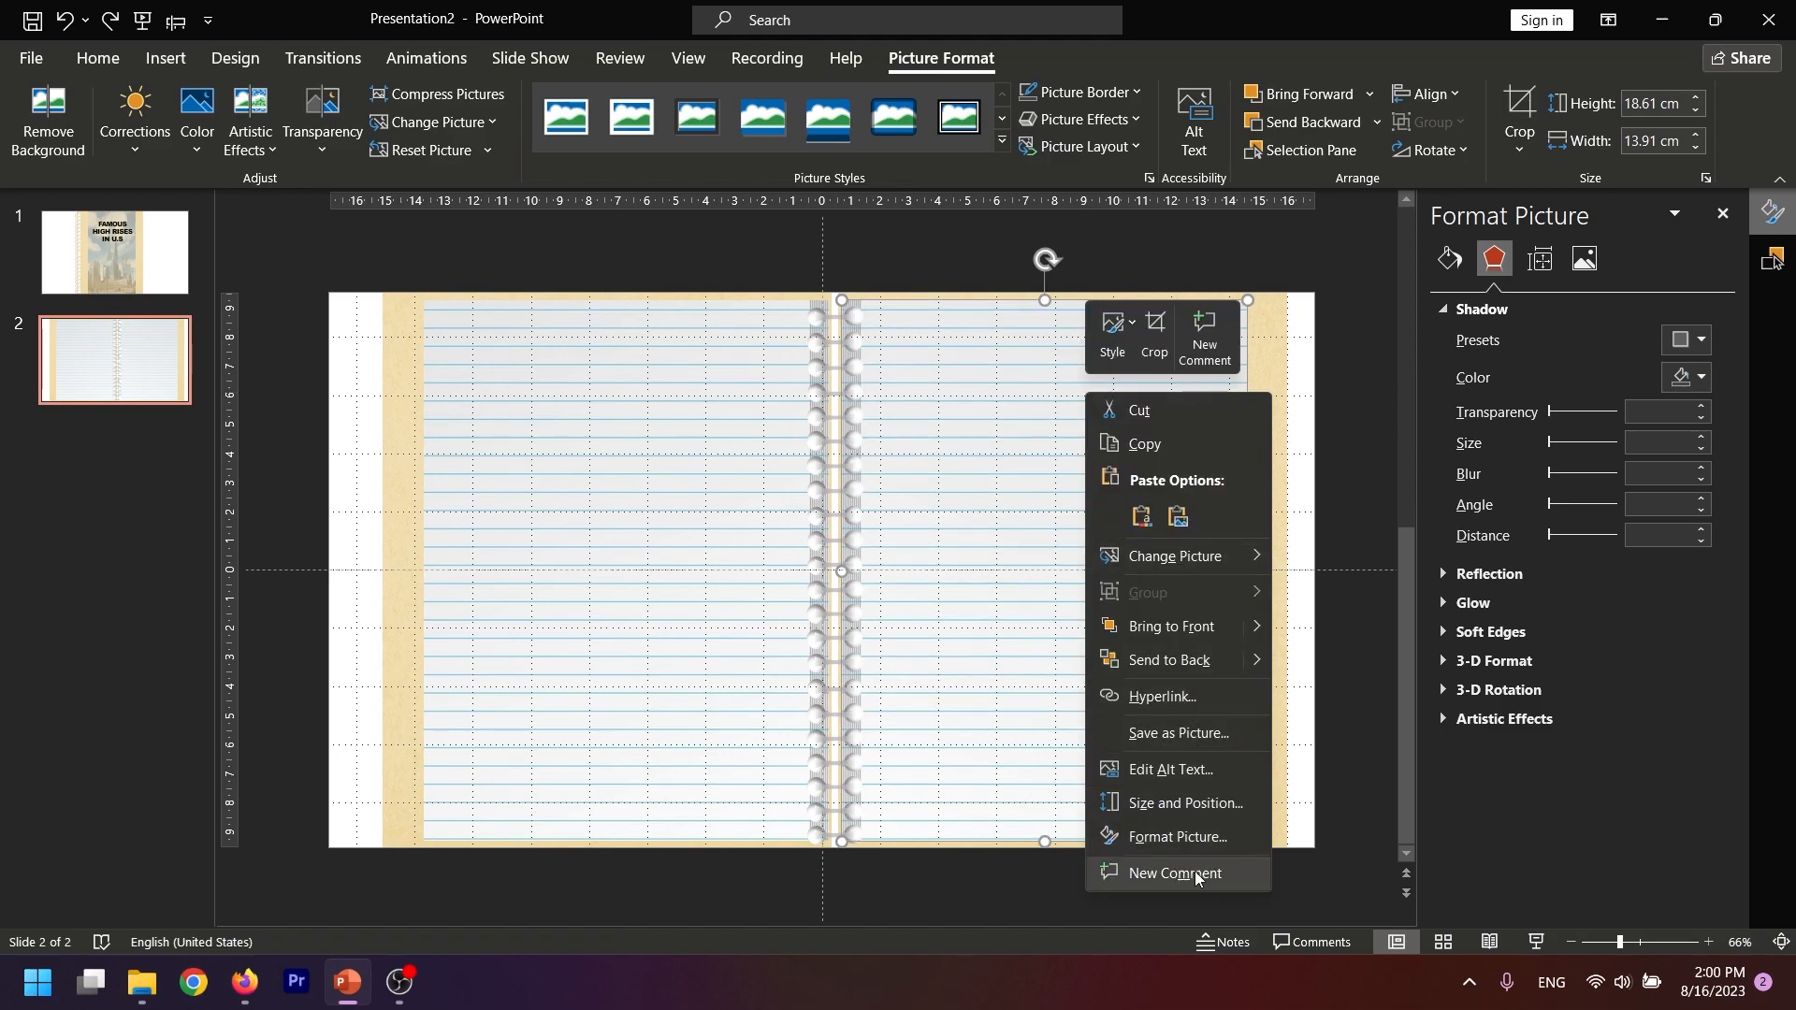
{"action": "left_click", "coordinate": [1180, 840]}
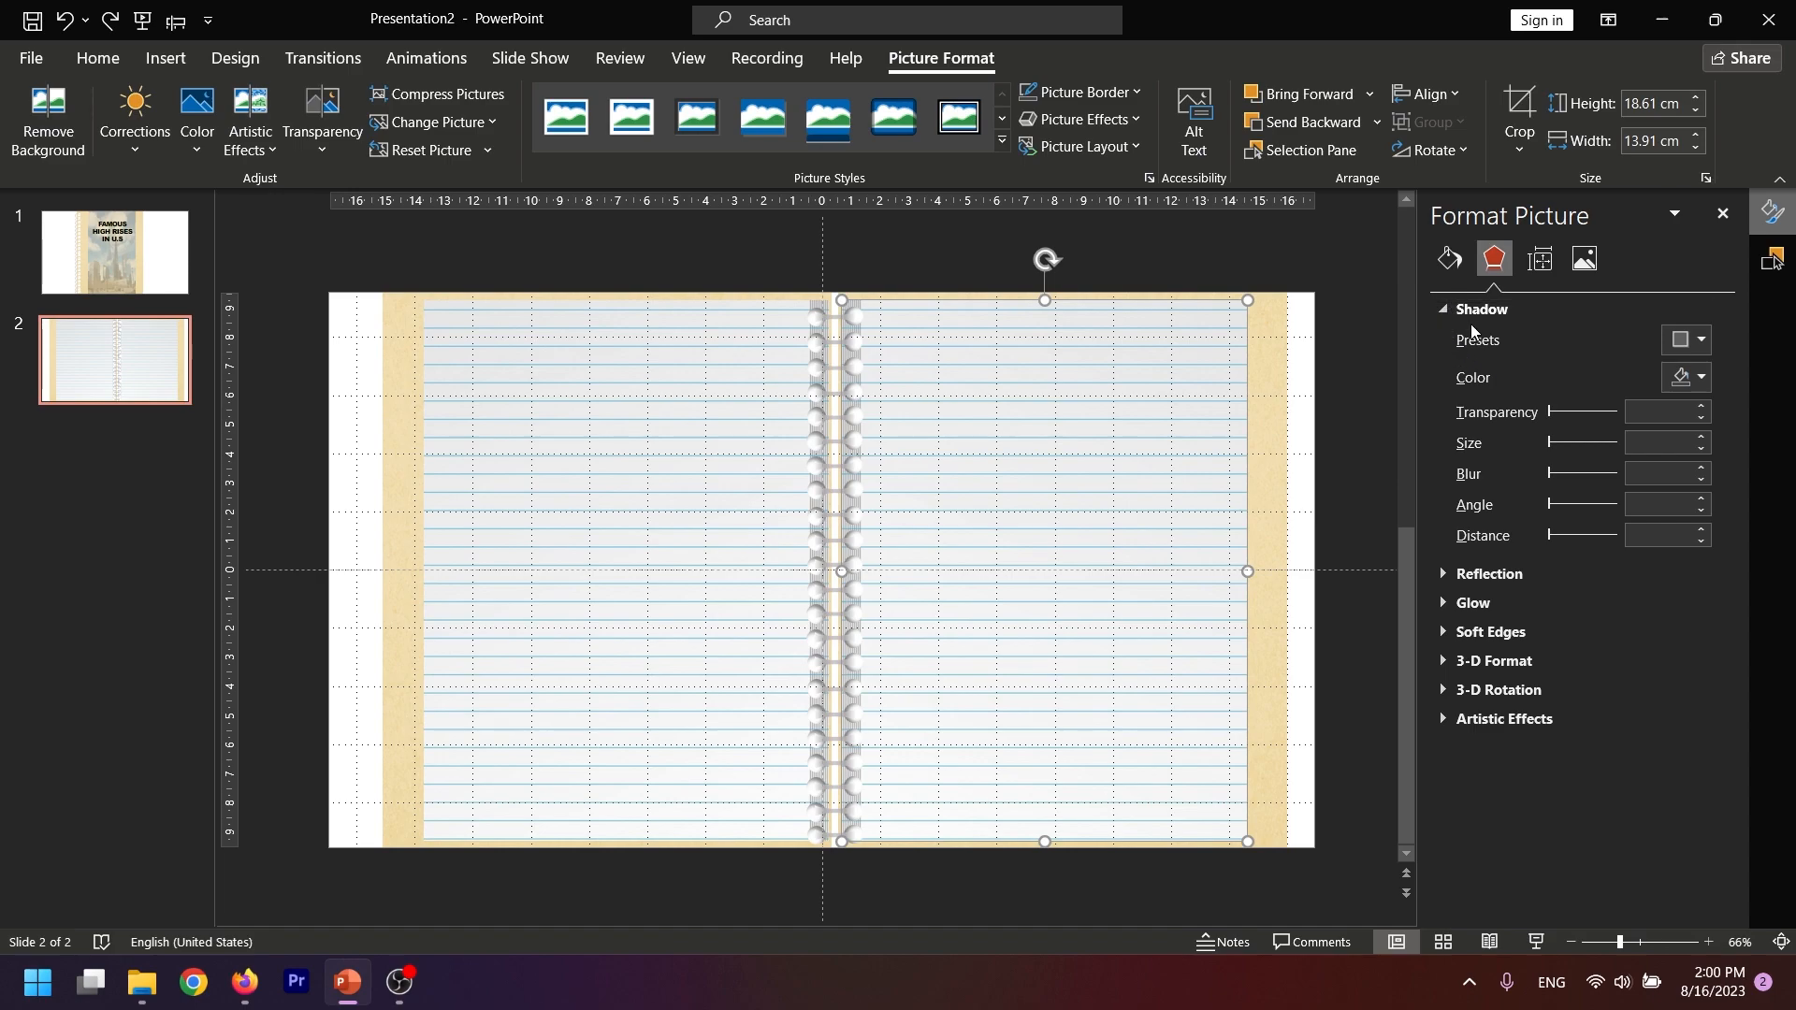
{"action": "left_click", "coordinate": [1701, 342]}
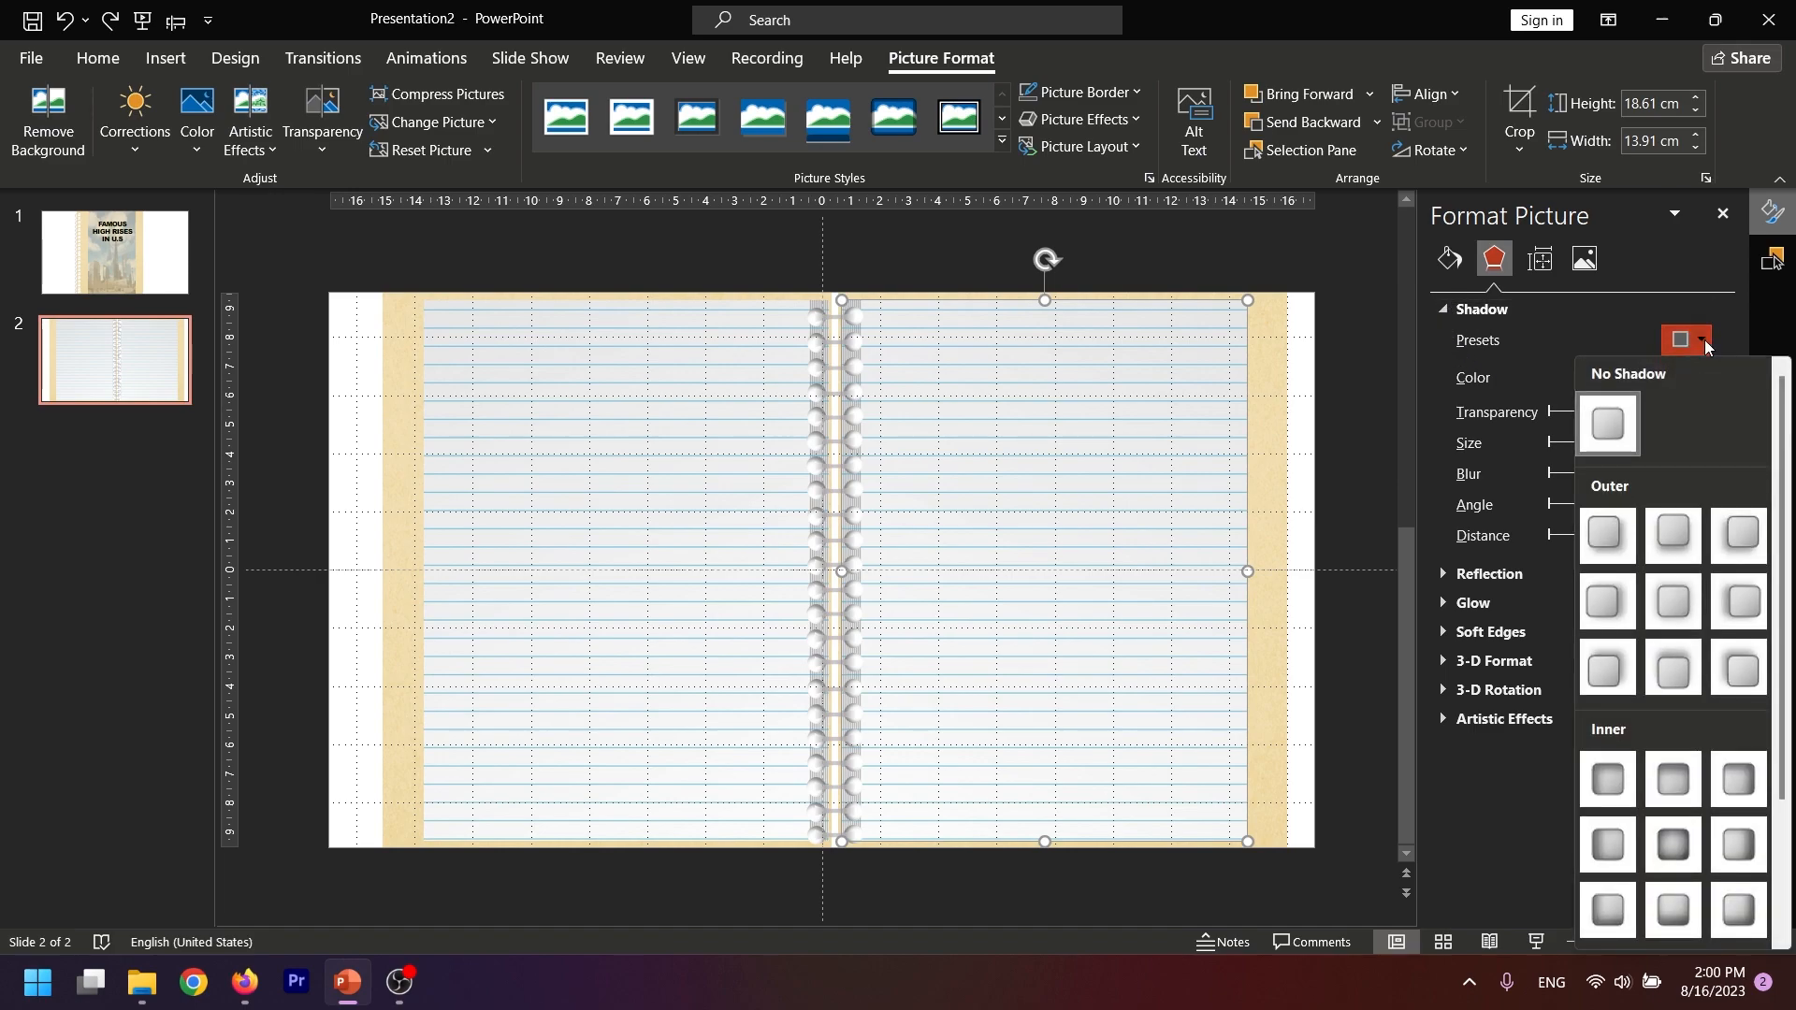
{"action": "left_click", "coordinate": [1615, 609]}
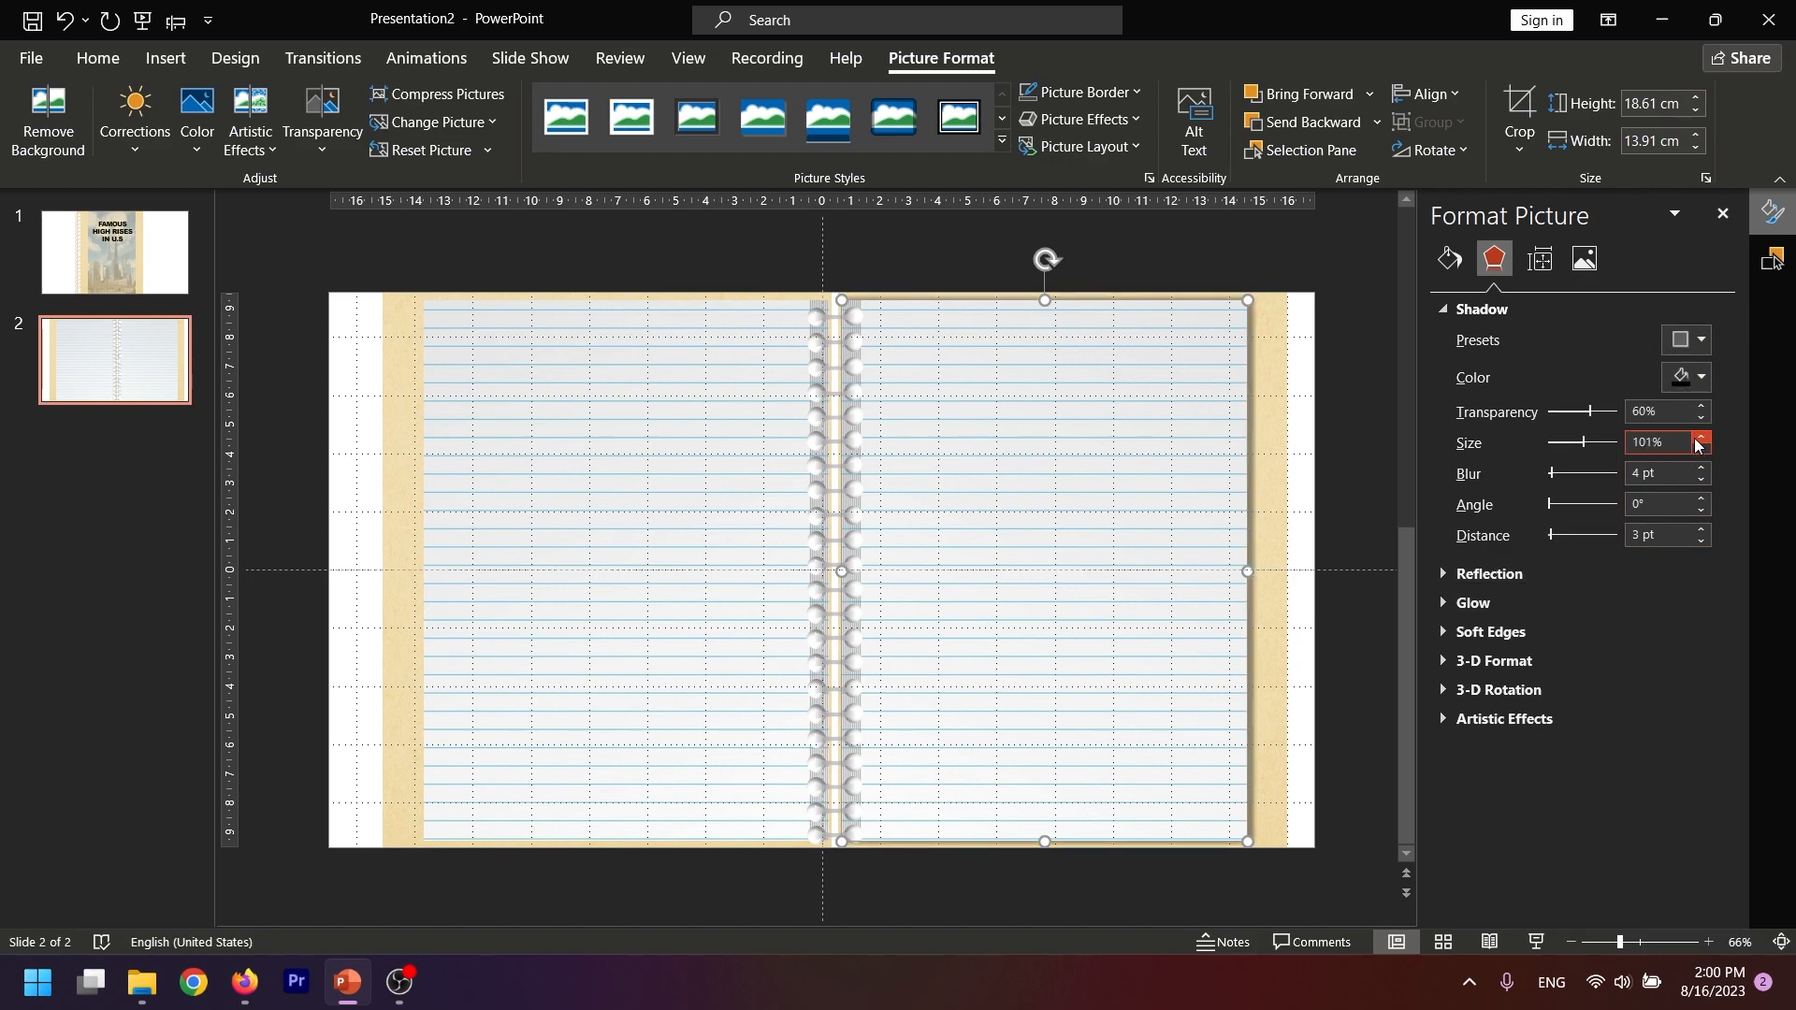
Give the left lined paper an outer shadow offset to the left at 180°, with its size set to 101%
{"action": "left_click", "coordinate": [652, 458]}
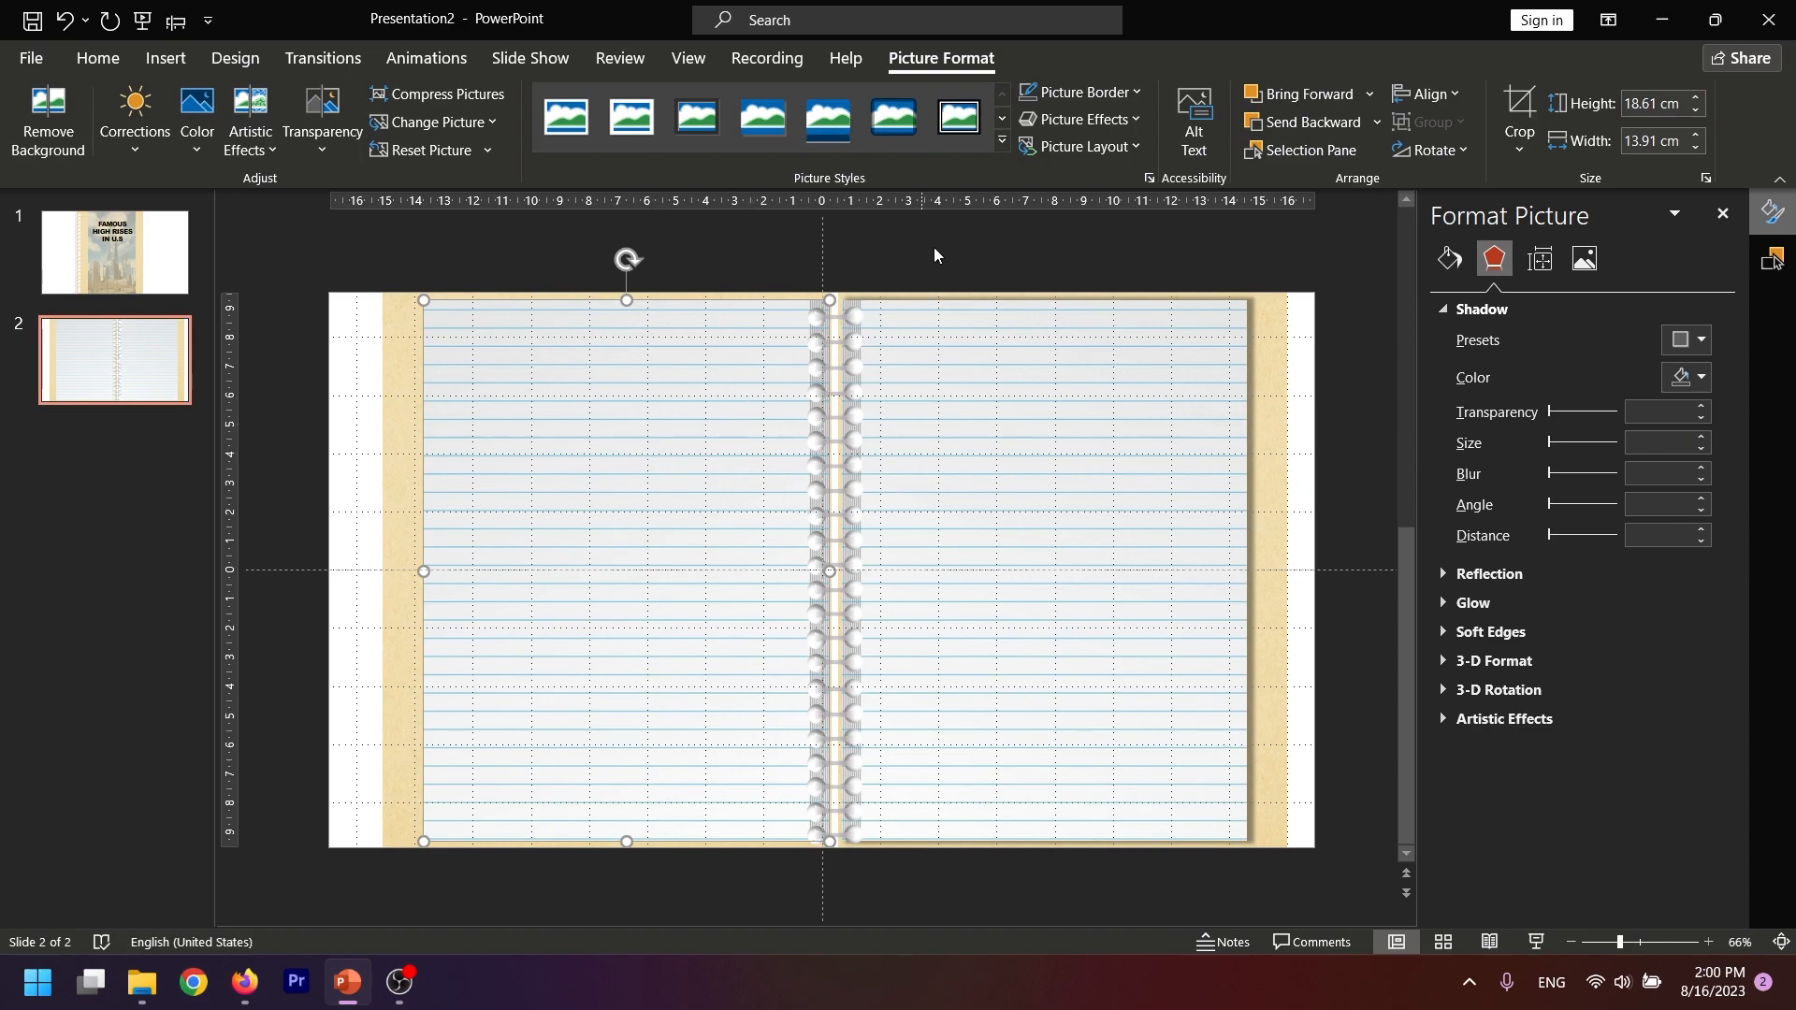
{"action": "left_click", "coordinate": [1702, 340]}
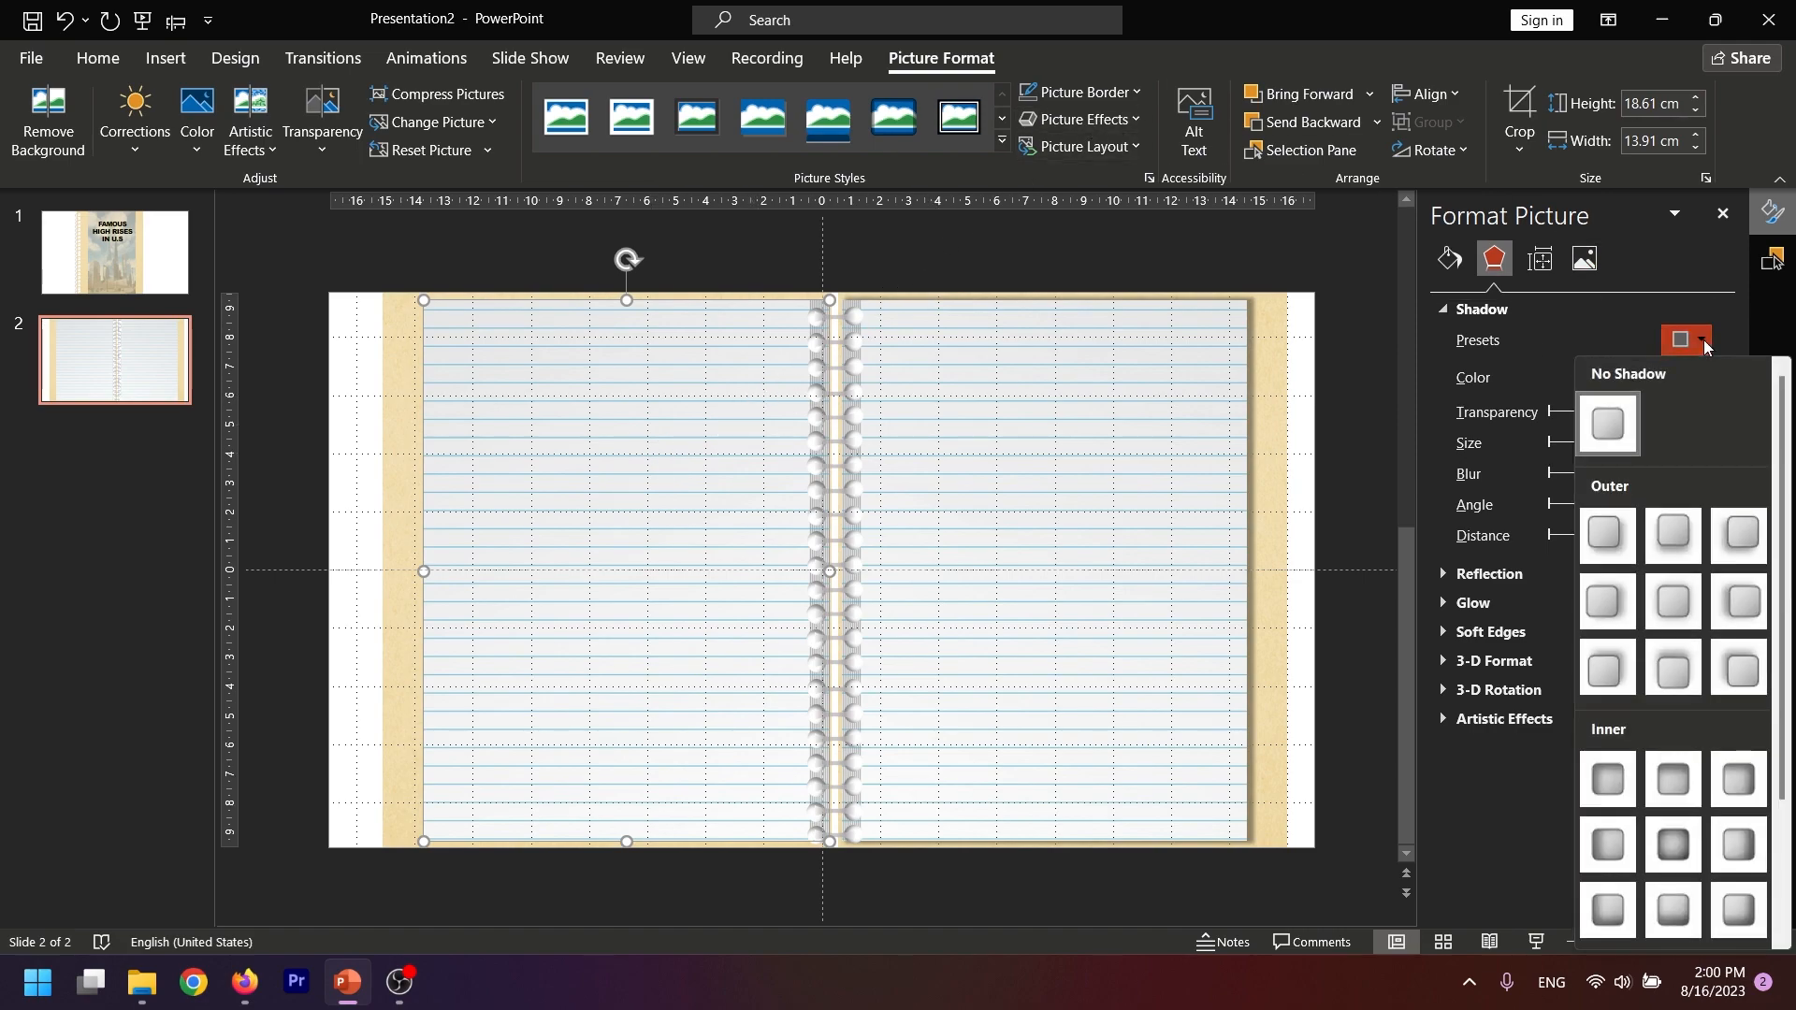
{"action": "left_click", "coordinate": [1729, 607]}
{"action": "left_click", "coordinate": [1703, 437]}
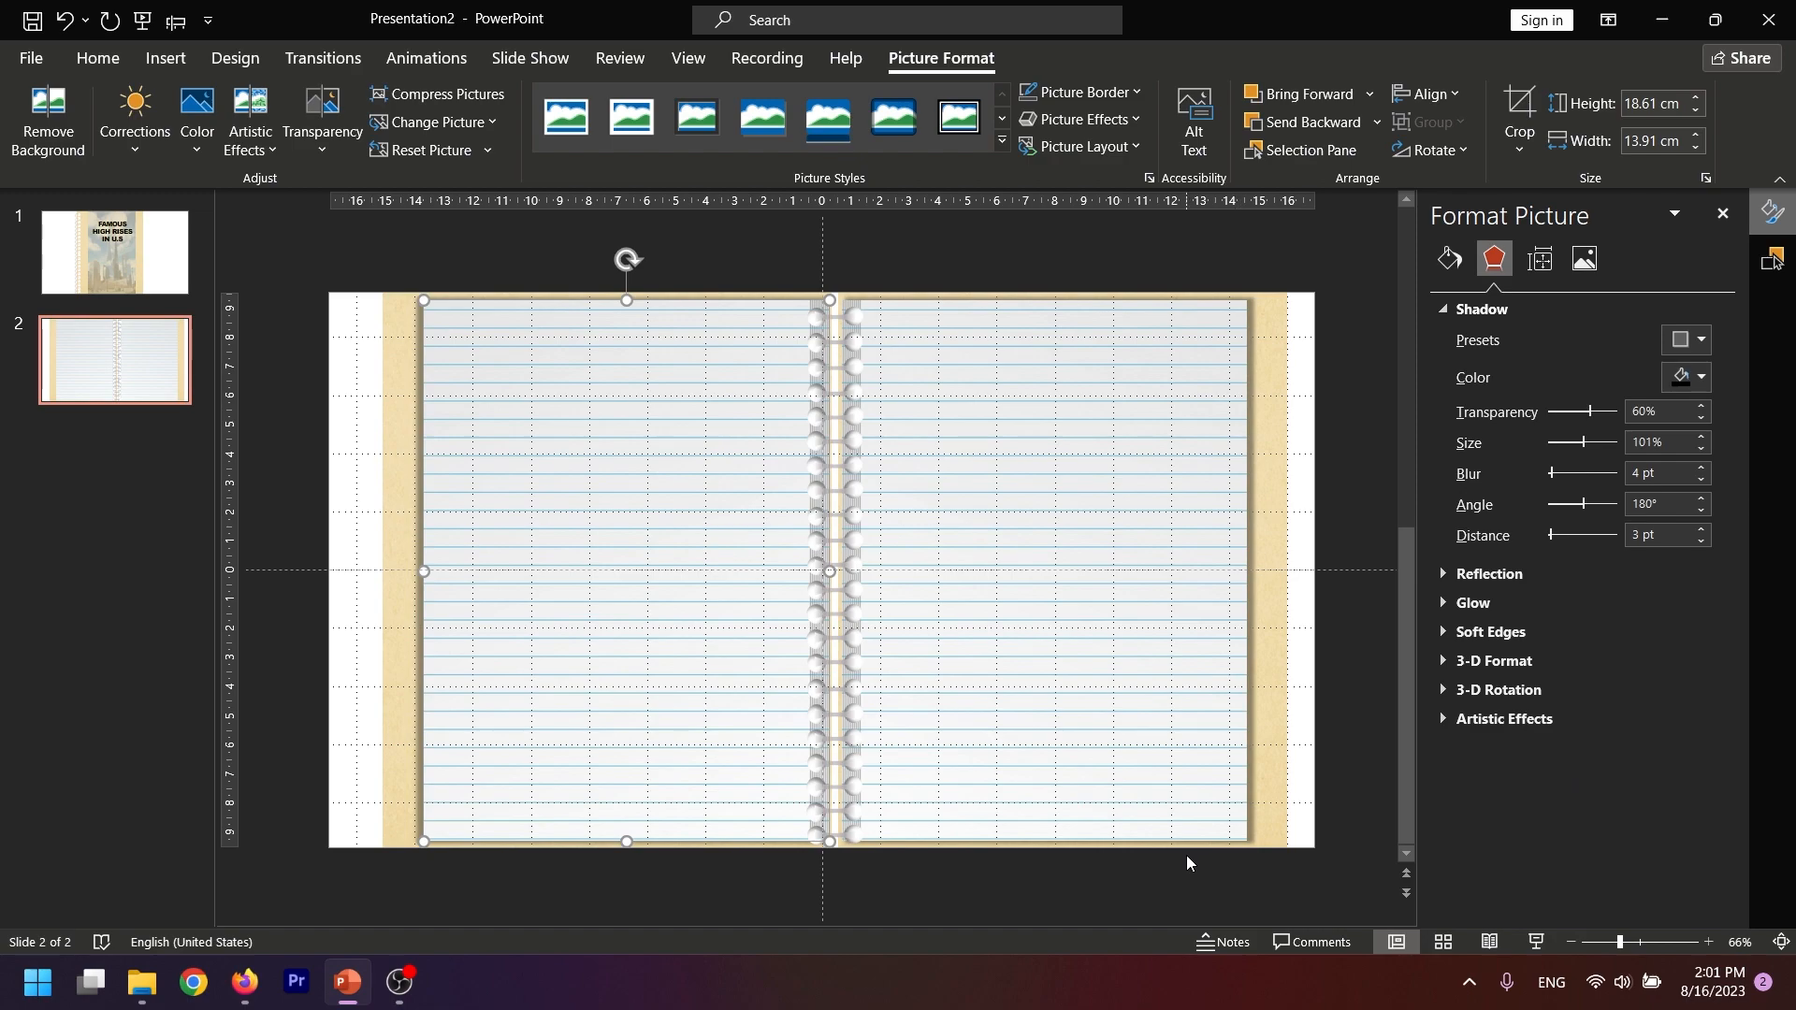
Duplicate the two-page spread slide, and duplicate the cover slide and move that copy to the end as slide 4
{"action": "right_click", "coordinate": [98, 374]}
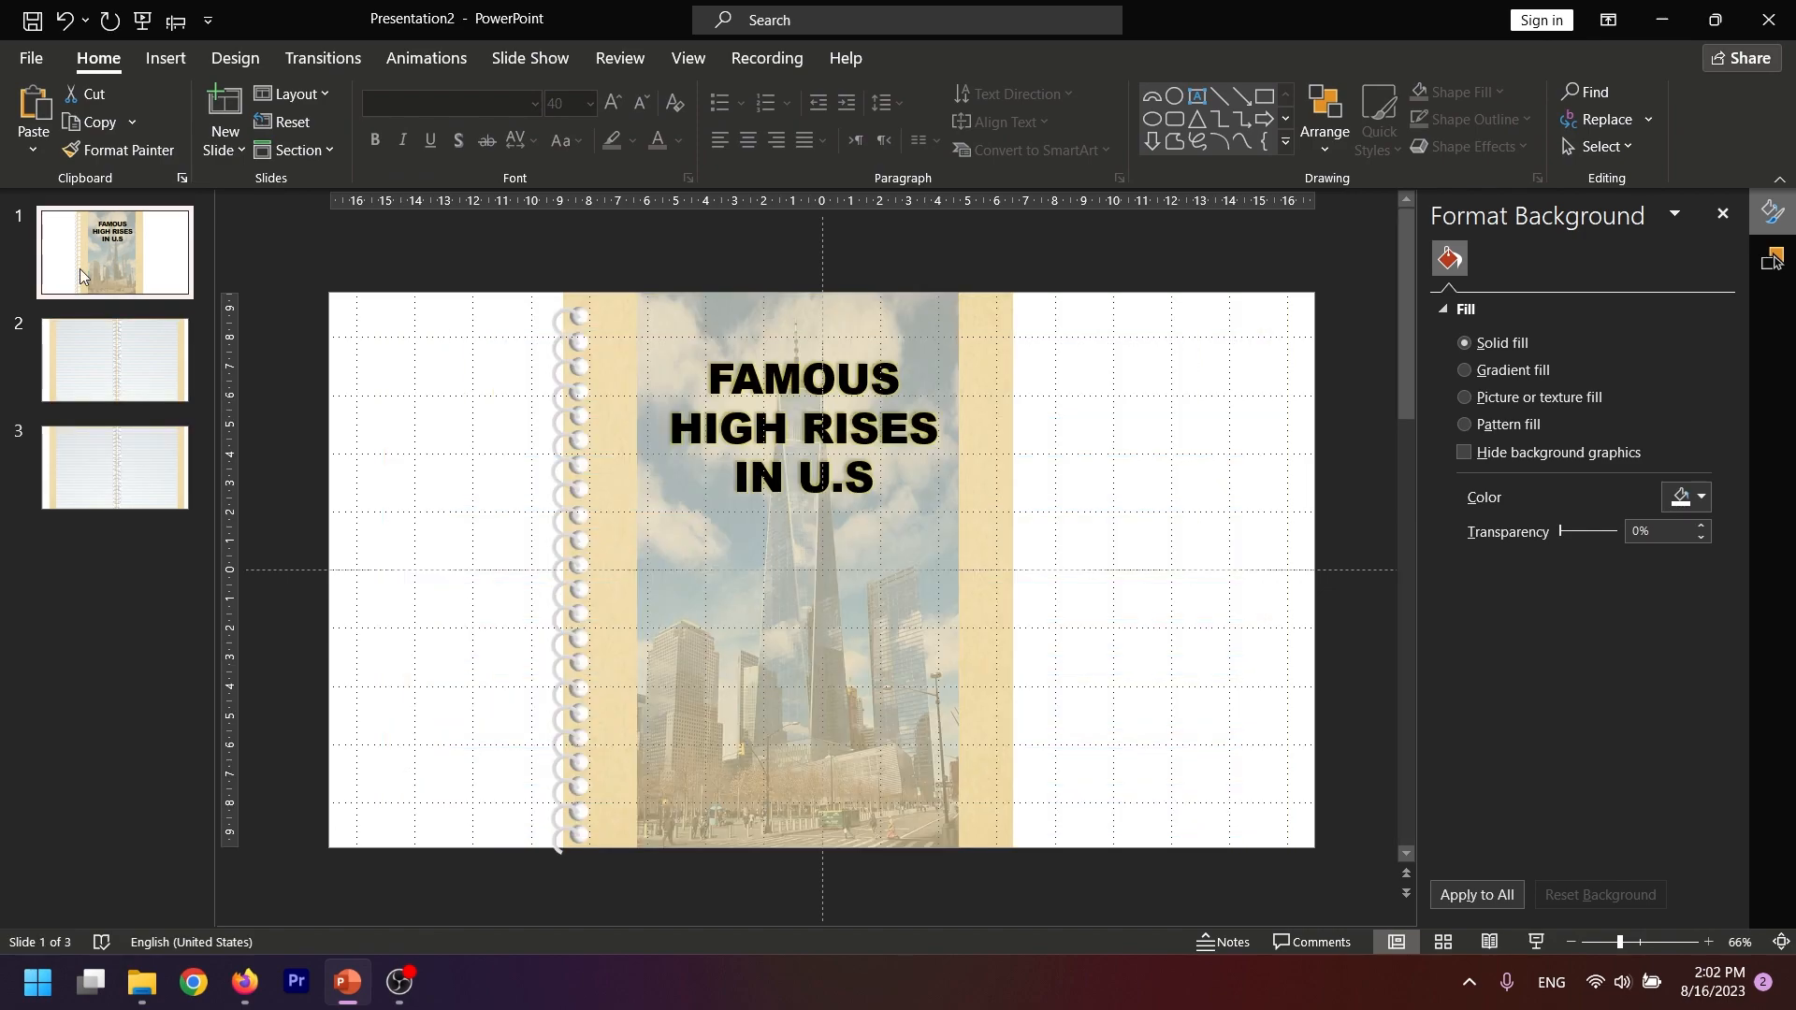
{"action": "right_click", "coordinate": [79, 276]}
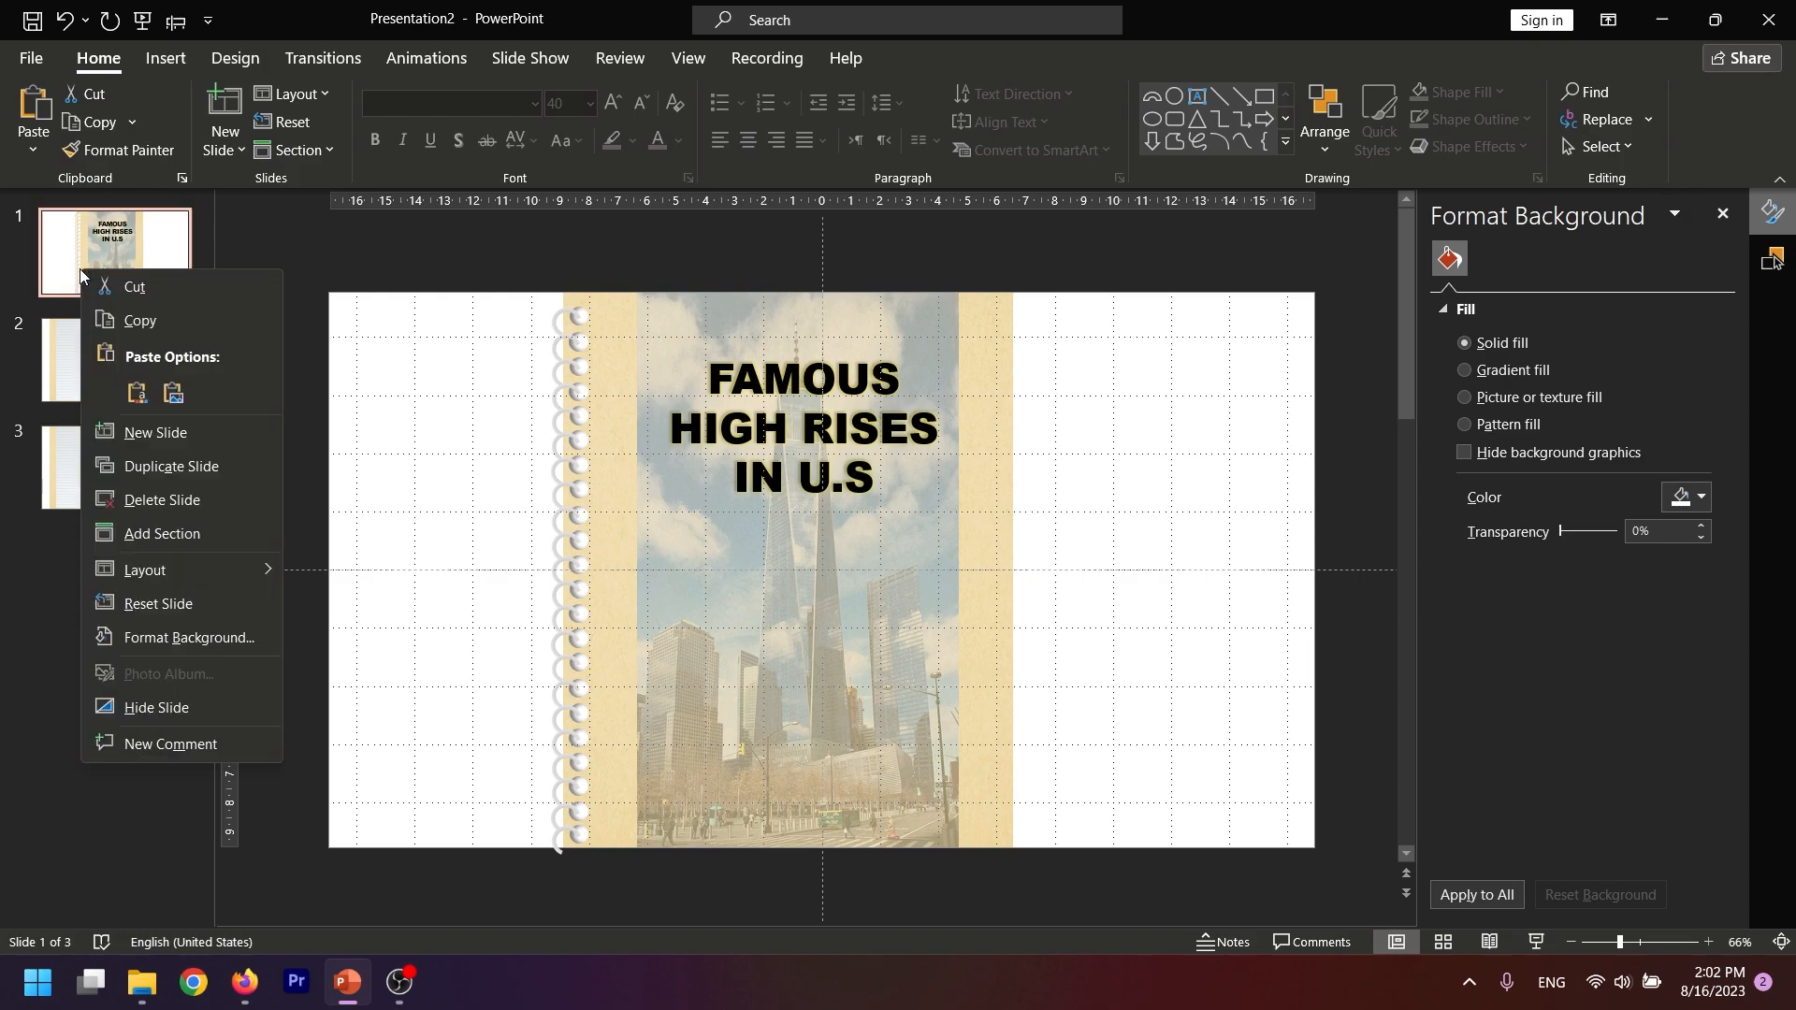
{"action": "left_click", "coordinate": [157, 473]}
{"action": "left_click_drag", "start_coordinate": [108, 350], "coordinate": [101, 625]}
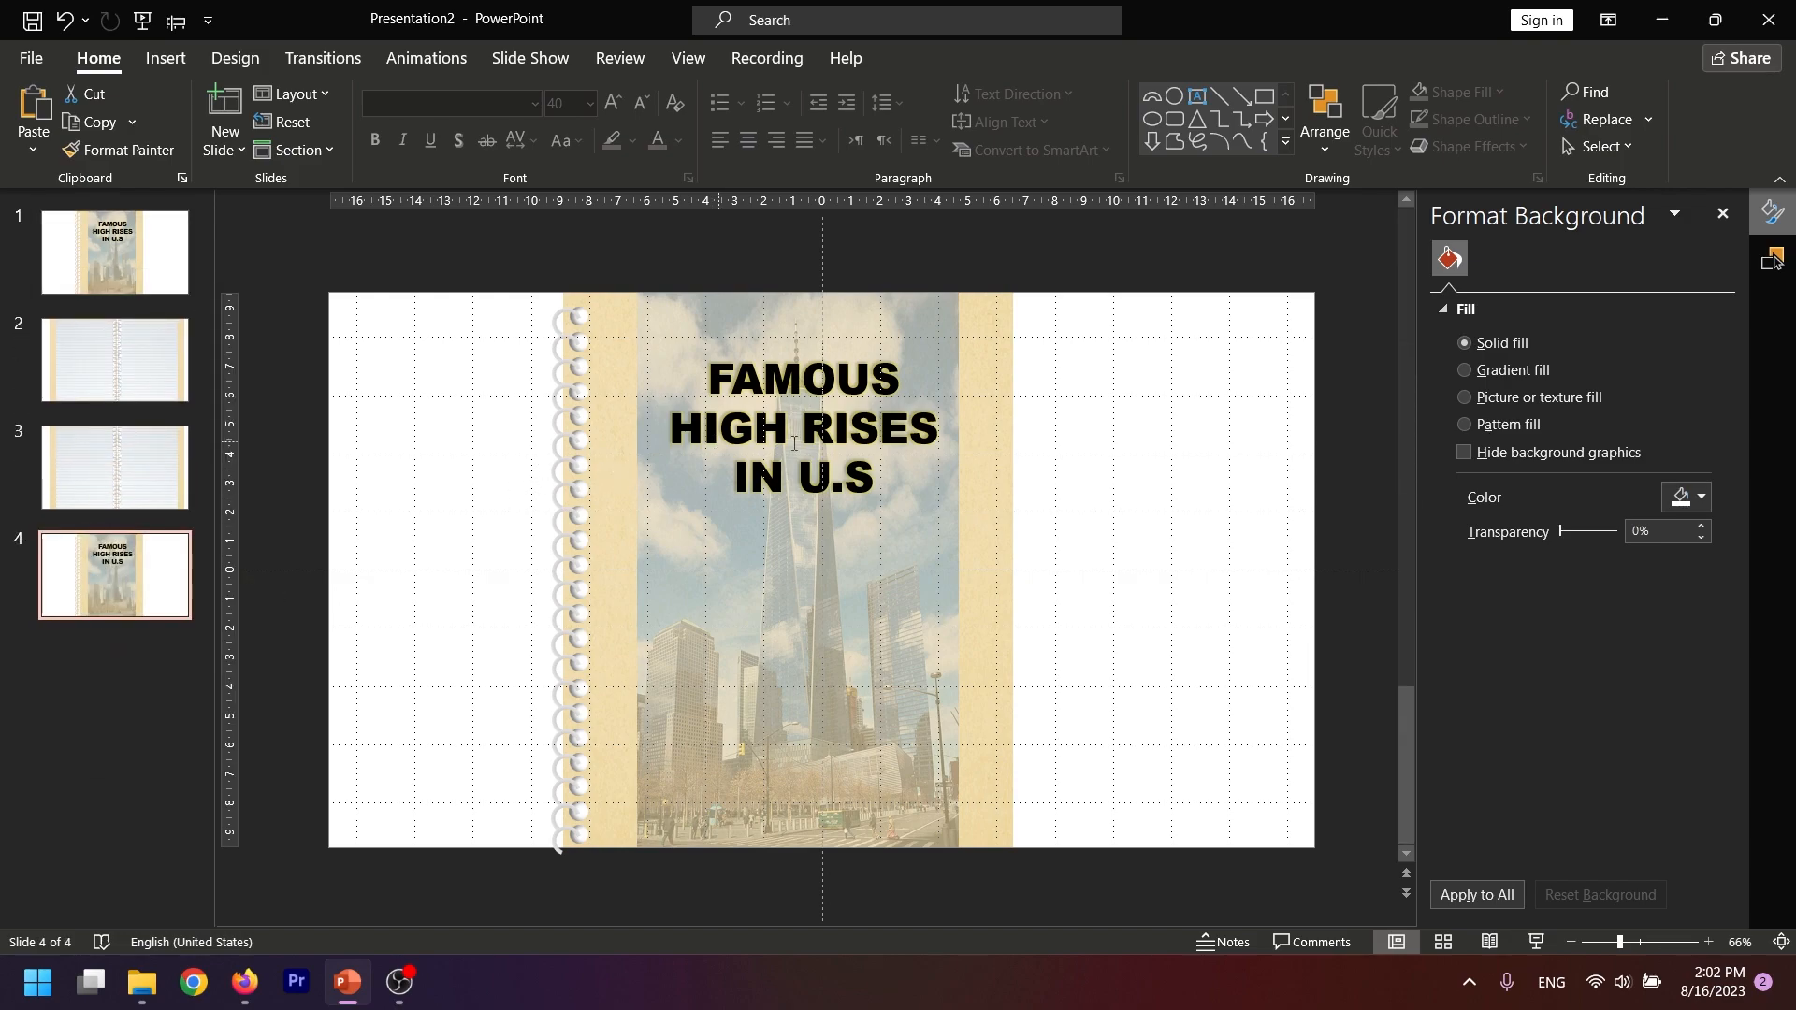
Delete the "FAMOUS HIGH RISES IN U.S" title text box from the copied cover on slide 4
{"action": "left_click", "coordinate": [810, 418]}
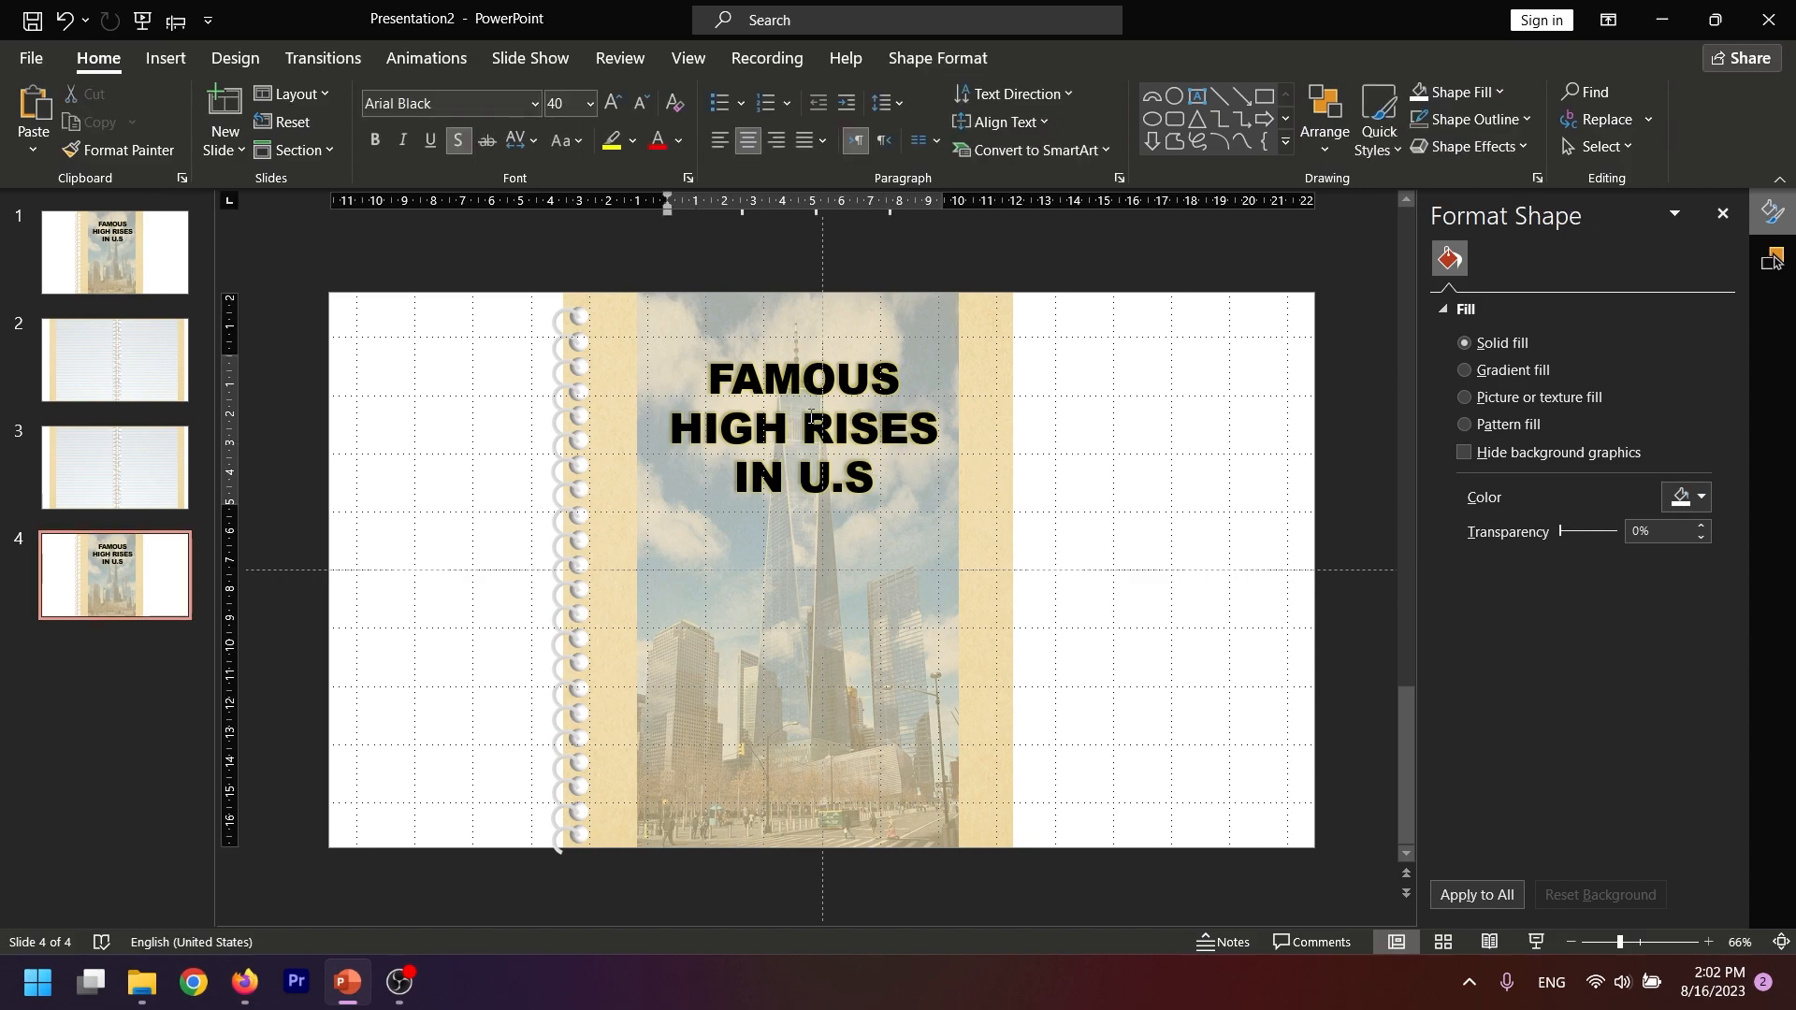
{"action": "left_click", "coordinate": [879, 516]}
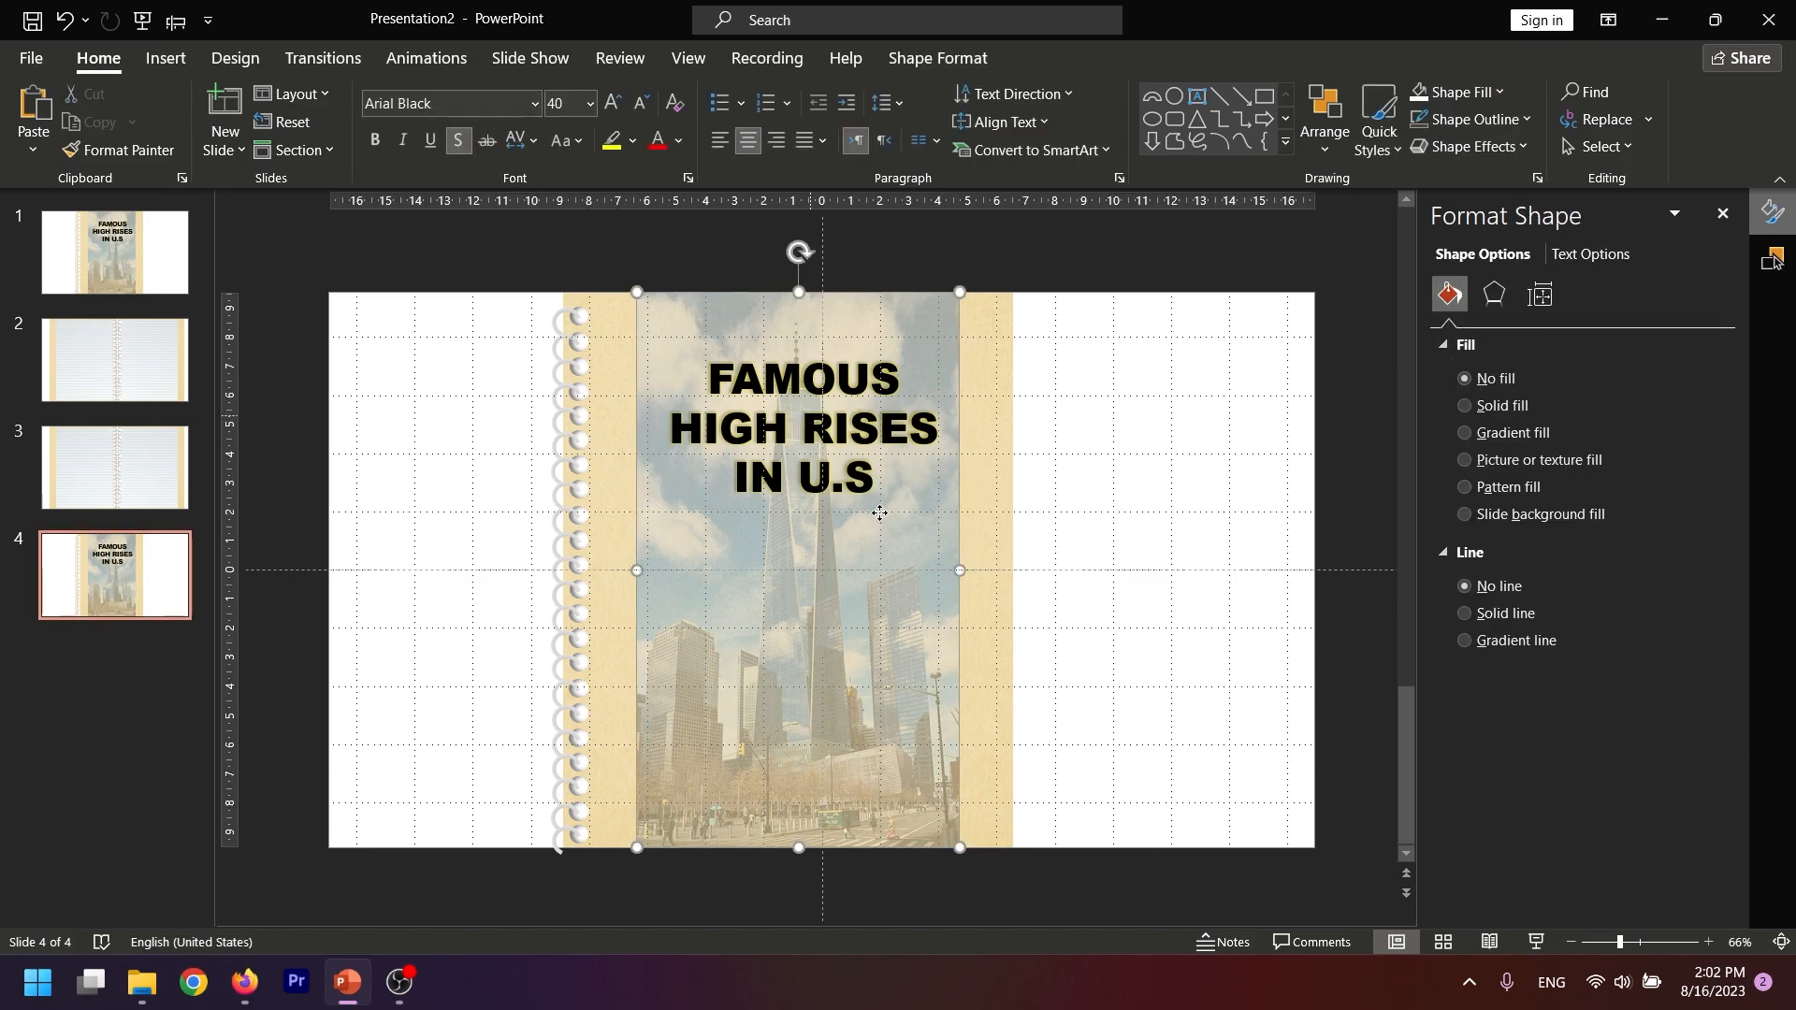
{"action": "left_click", "coordinate": [878, 428]}
{"action": "key", "text": "BackSpace"}
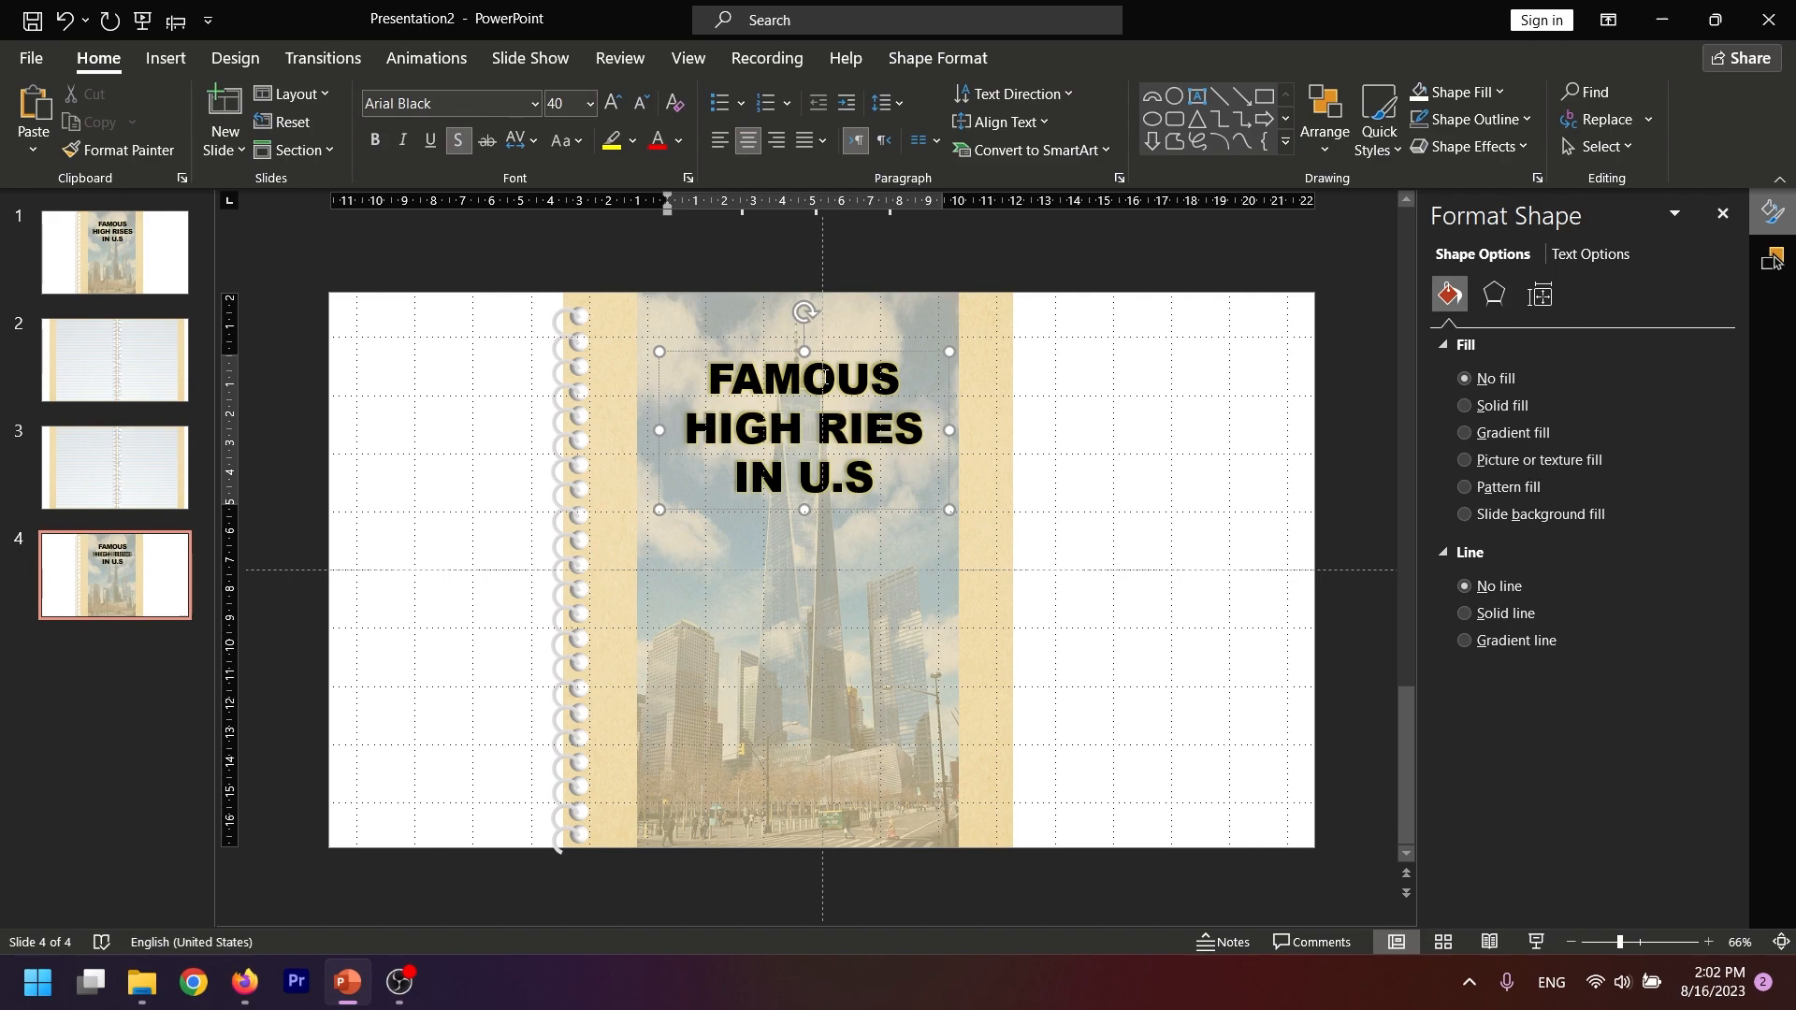
{"action": "left_click", "coordinate": [831, 354]}
{"action": "key", "text": "Delete"}
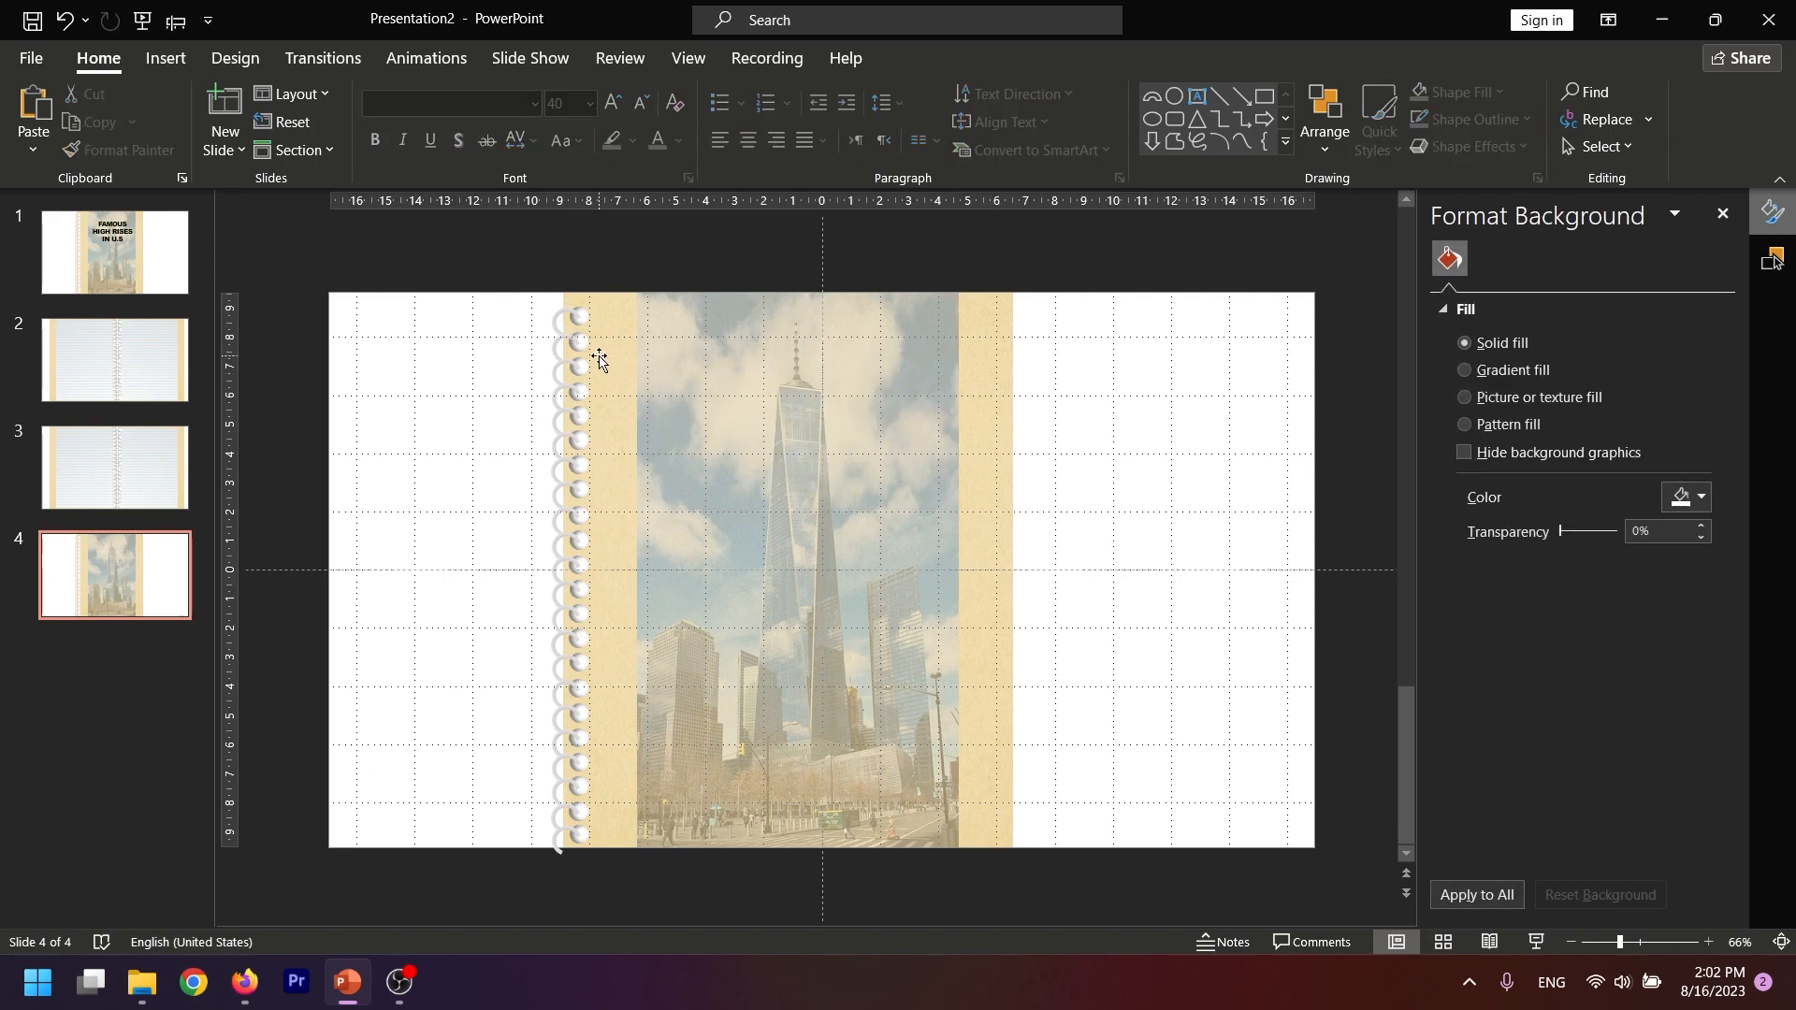
Move all the binding rings and holes on slide 4 to the back cover's right edge and flip them horizontally
{"action": "left_click_drag", "start_coordinate": [522, 278], "coordinate": [598, 899]}
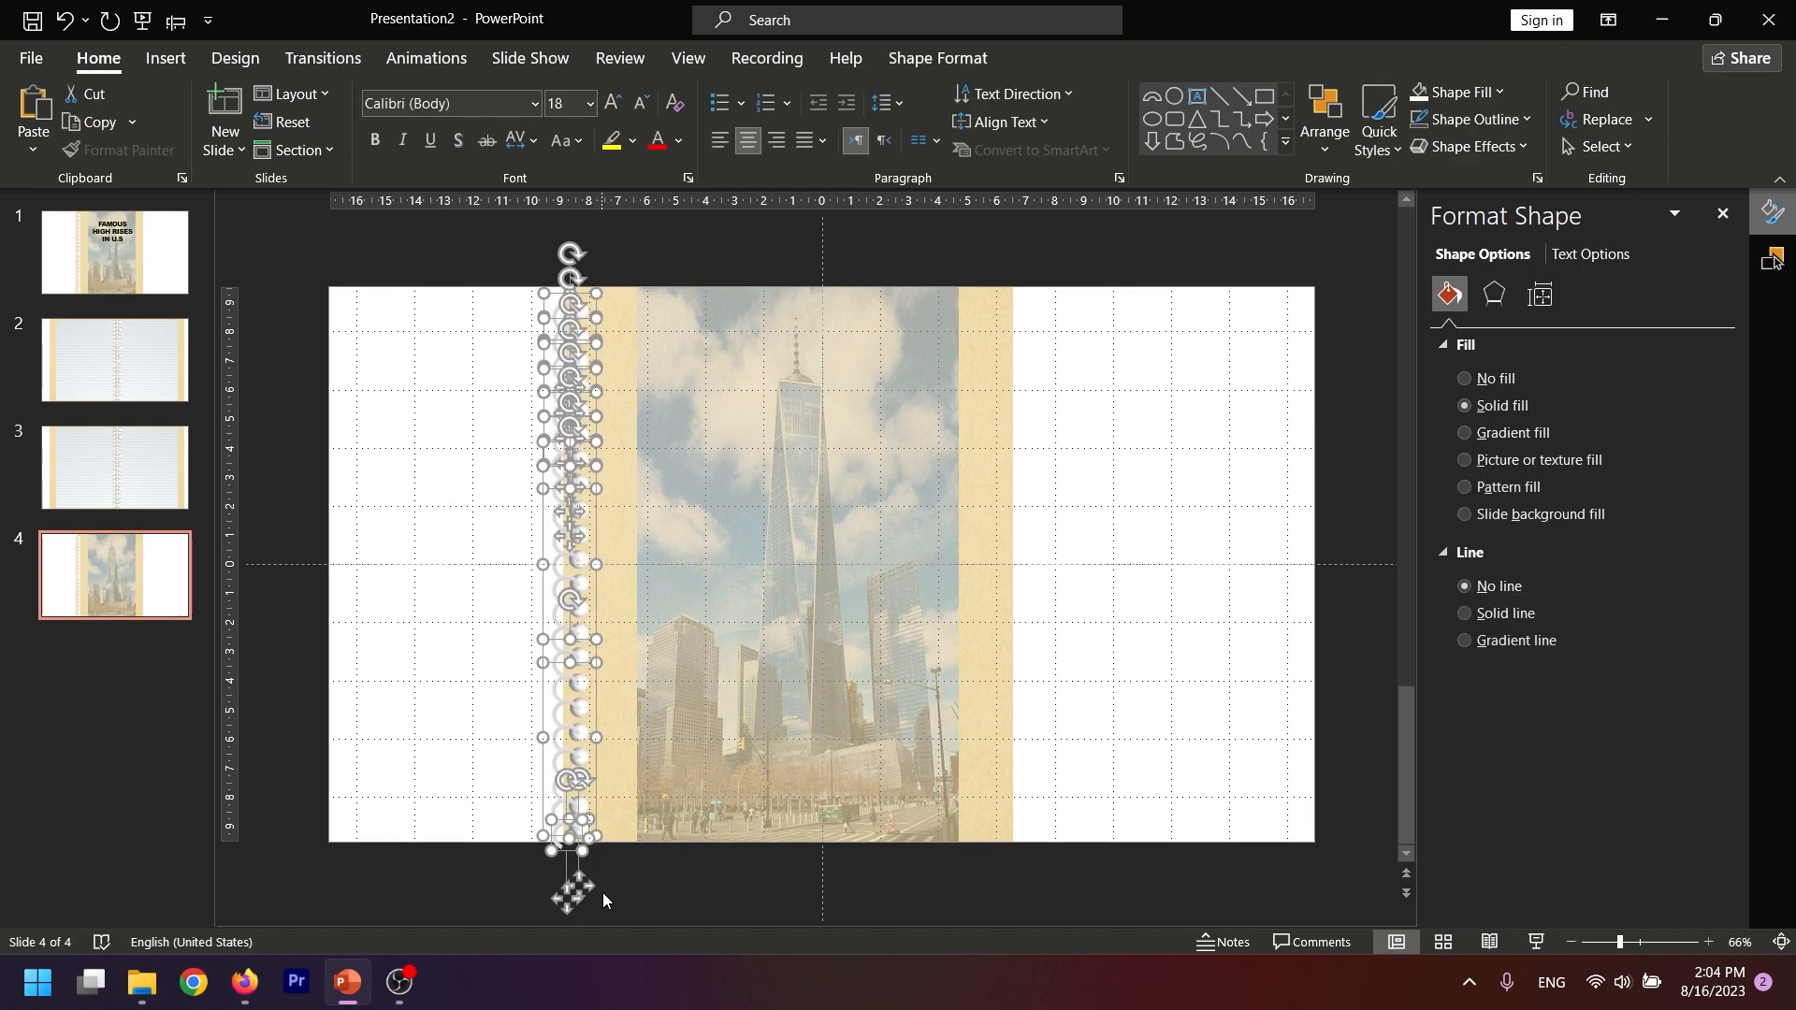
{"action": "left_click_drag", "start_coordinate": [571, 530], "coordinate": [988, 535]}
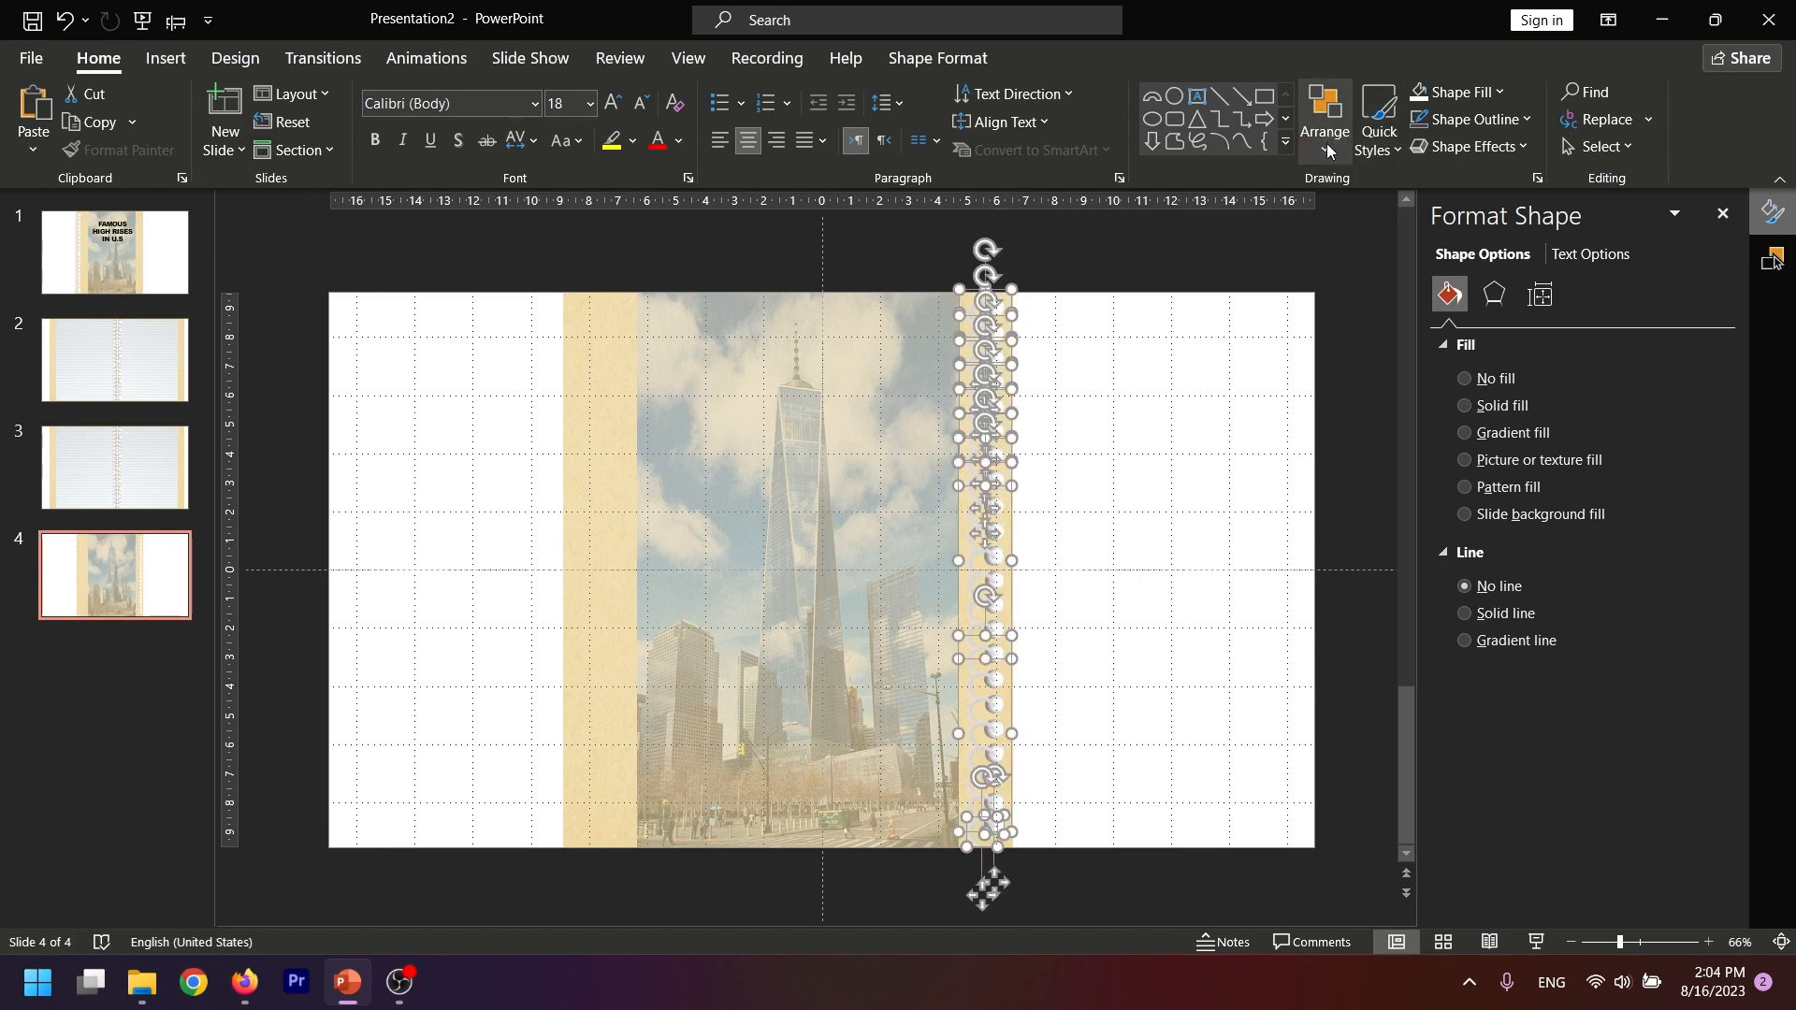
{"action": "left_click", "coordinate": [1327, 143]}
{"action": "mouse_move", "coordinate": [1368, 563]}
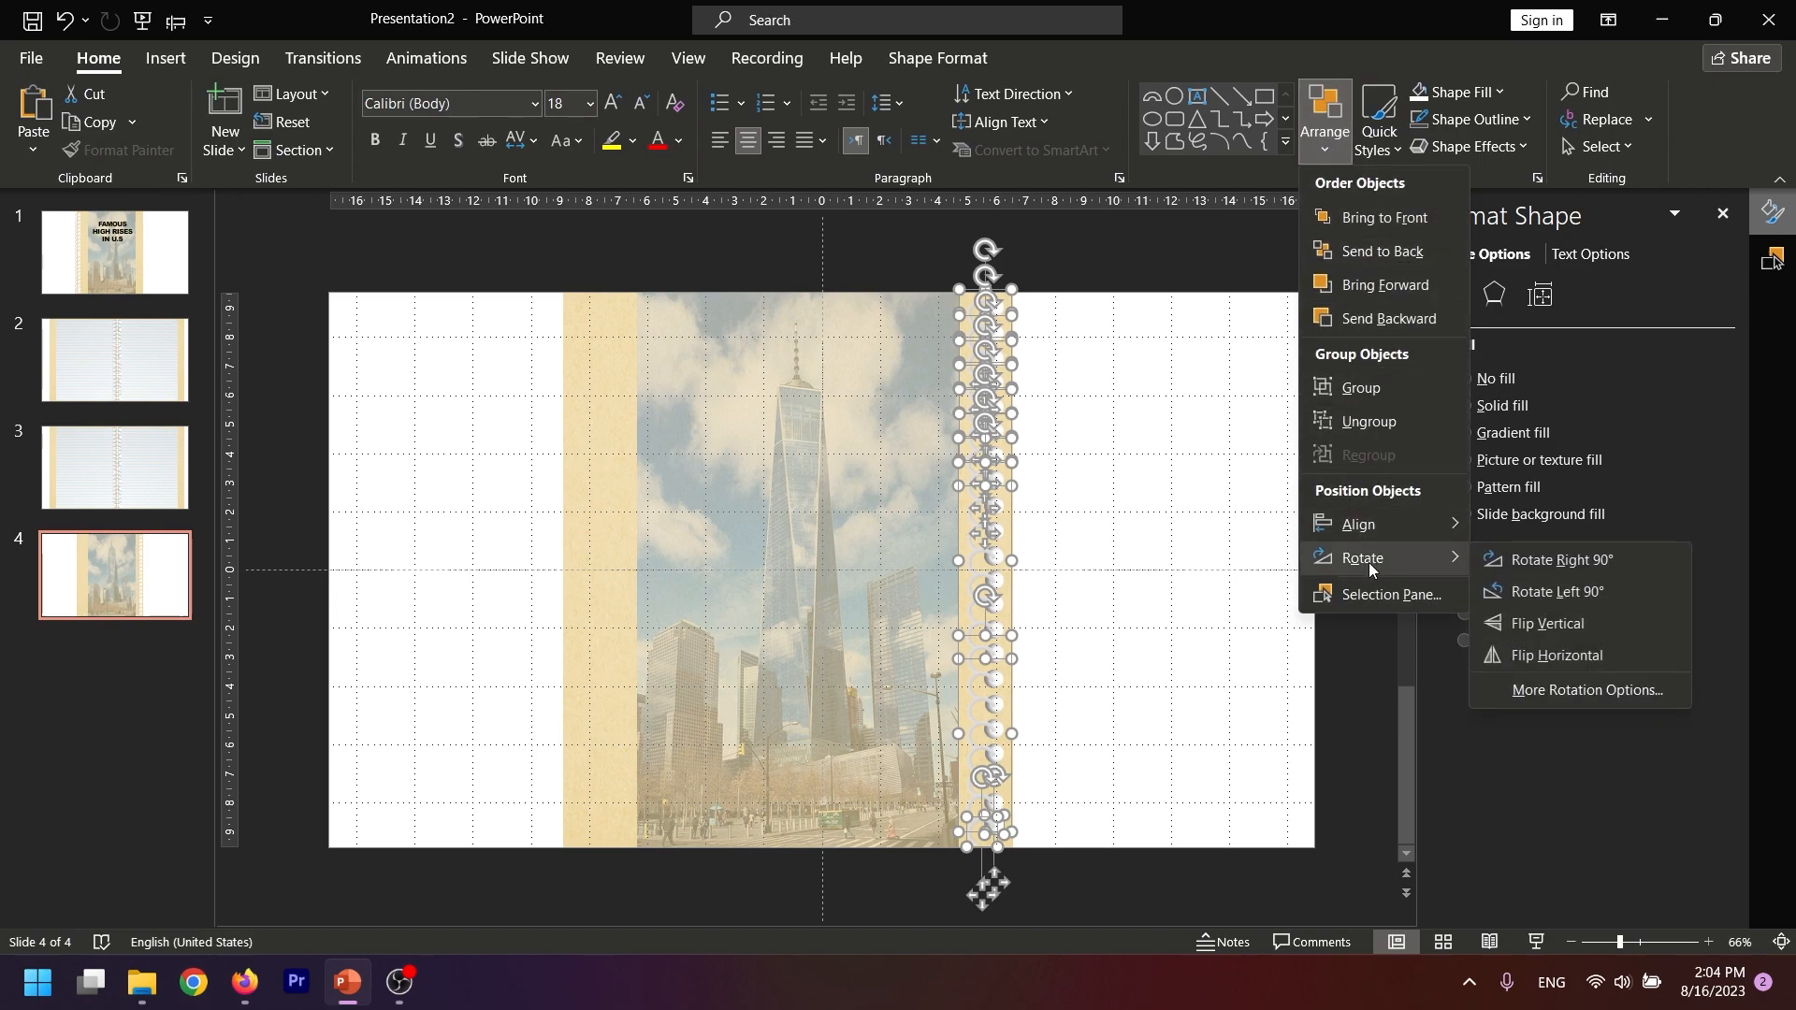
{"action": "left_click", "coordinate": [1576, 653]}
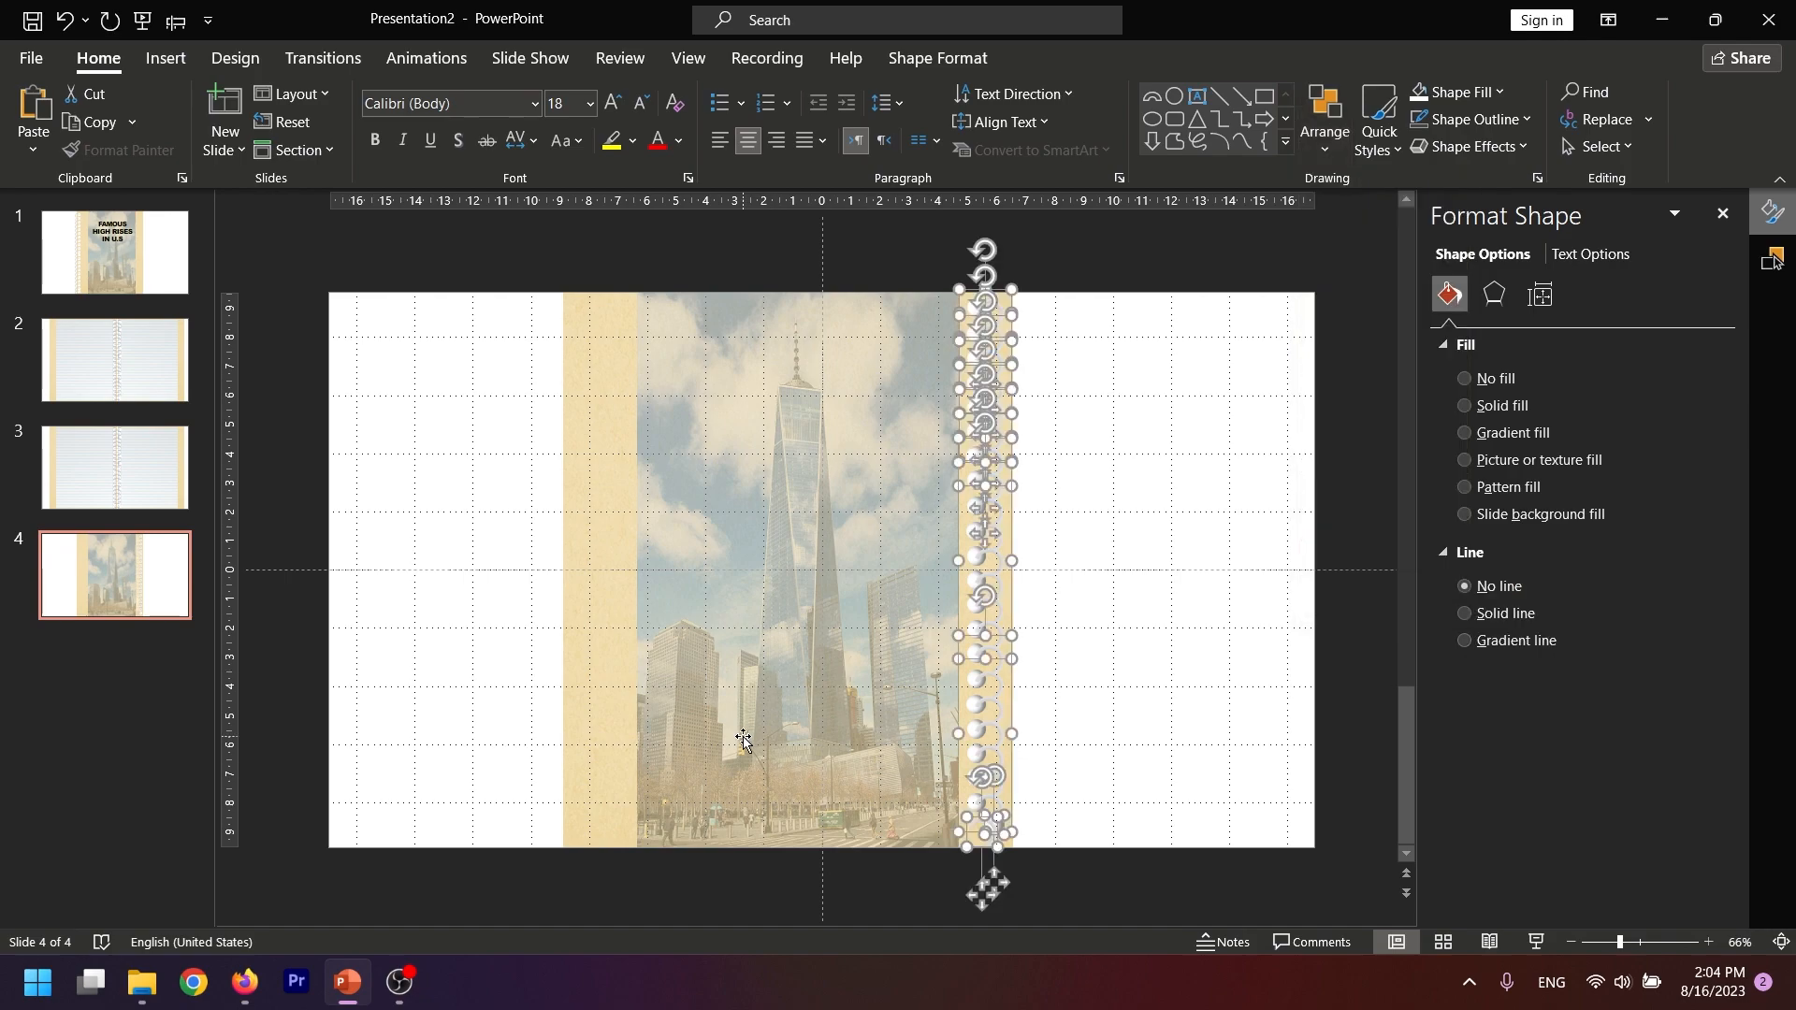
{"action": "left_click", "coordinate": [1063, 744]}
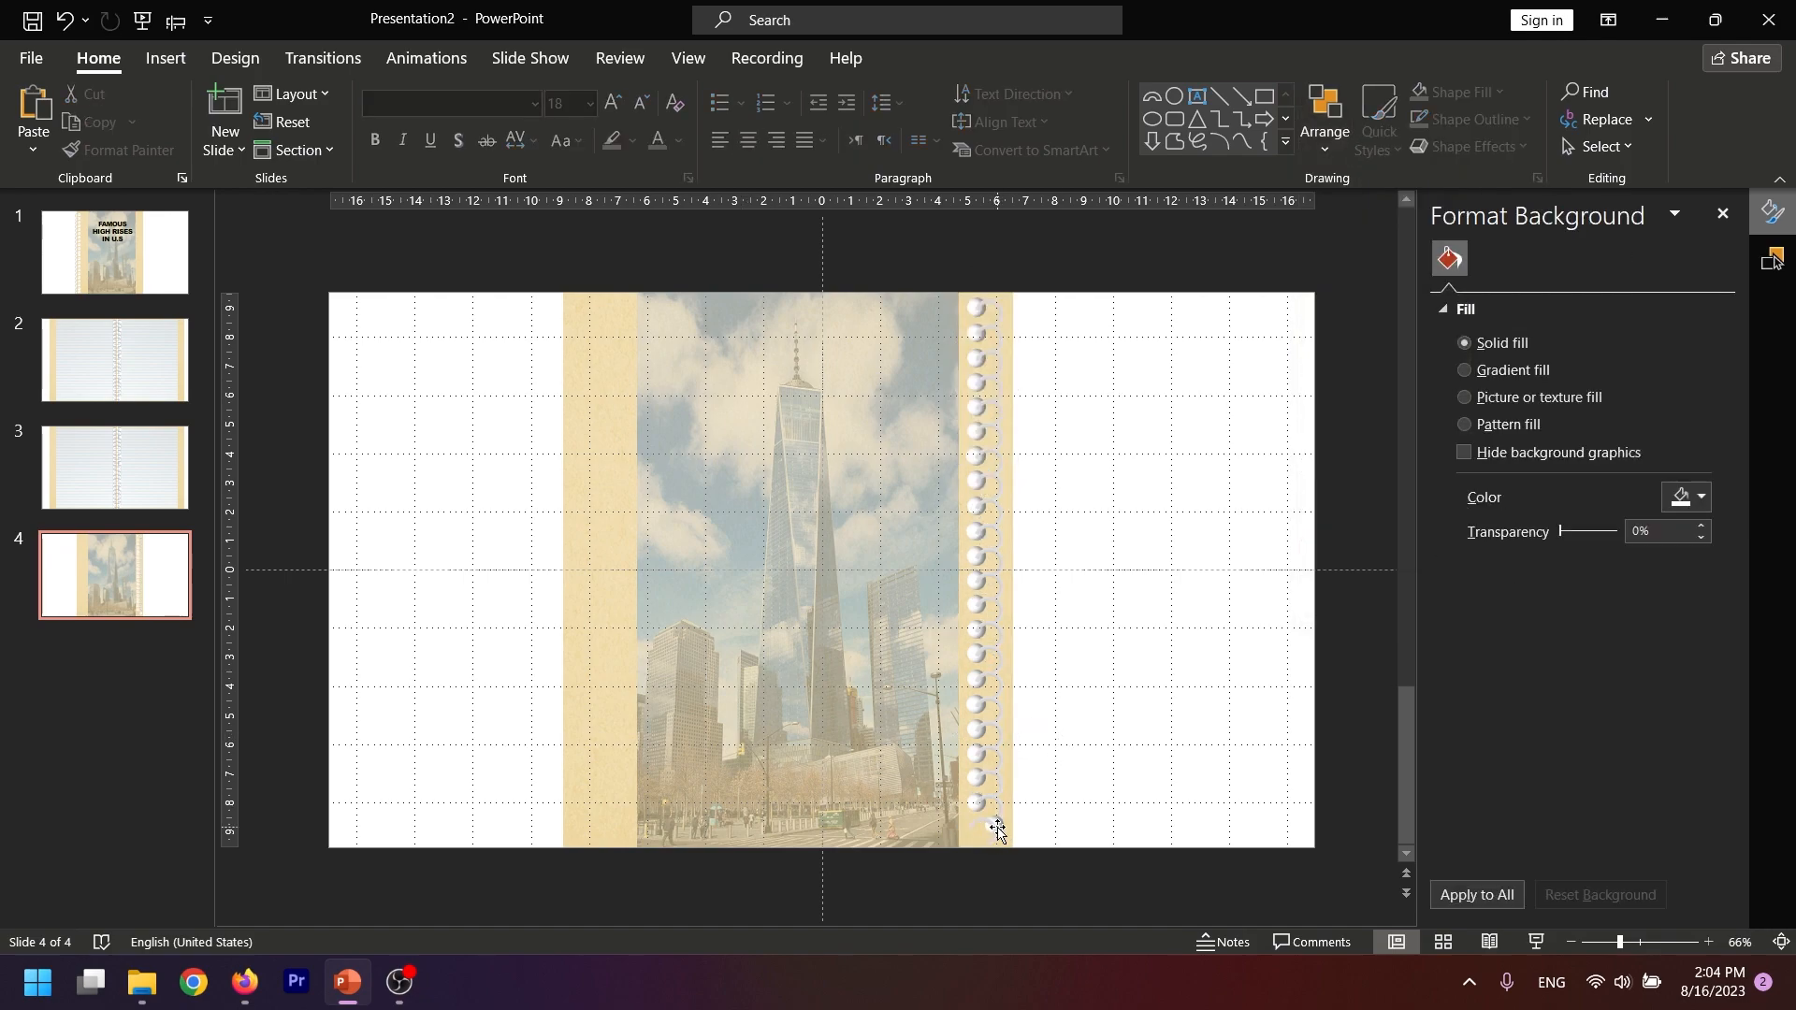
Align the stray bottom hole with its column, shift the binding outward so the rings wrap the cover's right edge, and nudge the bottom ring right
{"action": "left_click", "coordinate": [998, 827]}
{"action": "left_click_drag", "start_coordinate": [996, 827], "coordinate": [980, 832]}
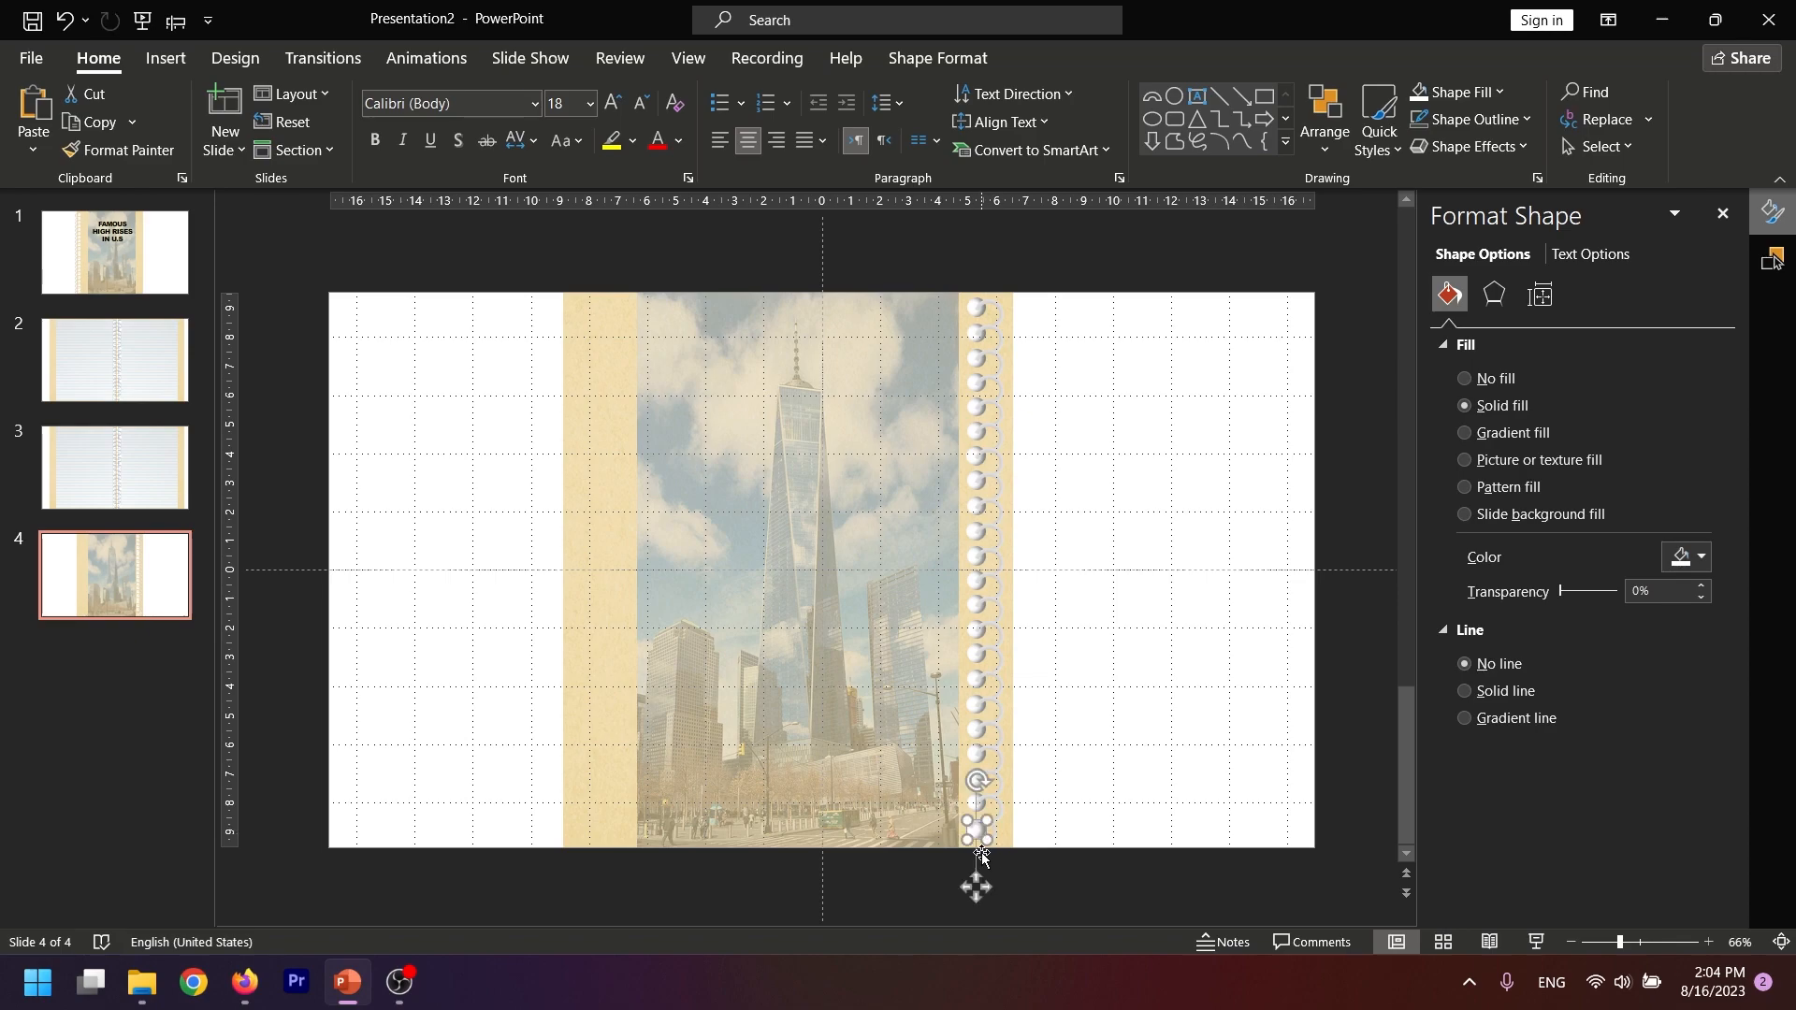
{"action": "left_click_drag", "start_coordinate": [1049, 250], "coordinate": [953, 882]}
{"action": "left_click_drag", "start_coordinate": [997, 711], "coordinate": [1017, 706]}
{"action": "left_click", "coordinate": [1076, 776]}
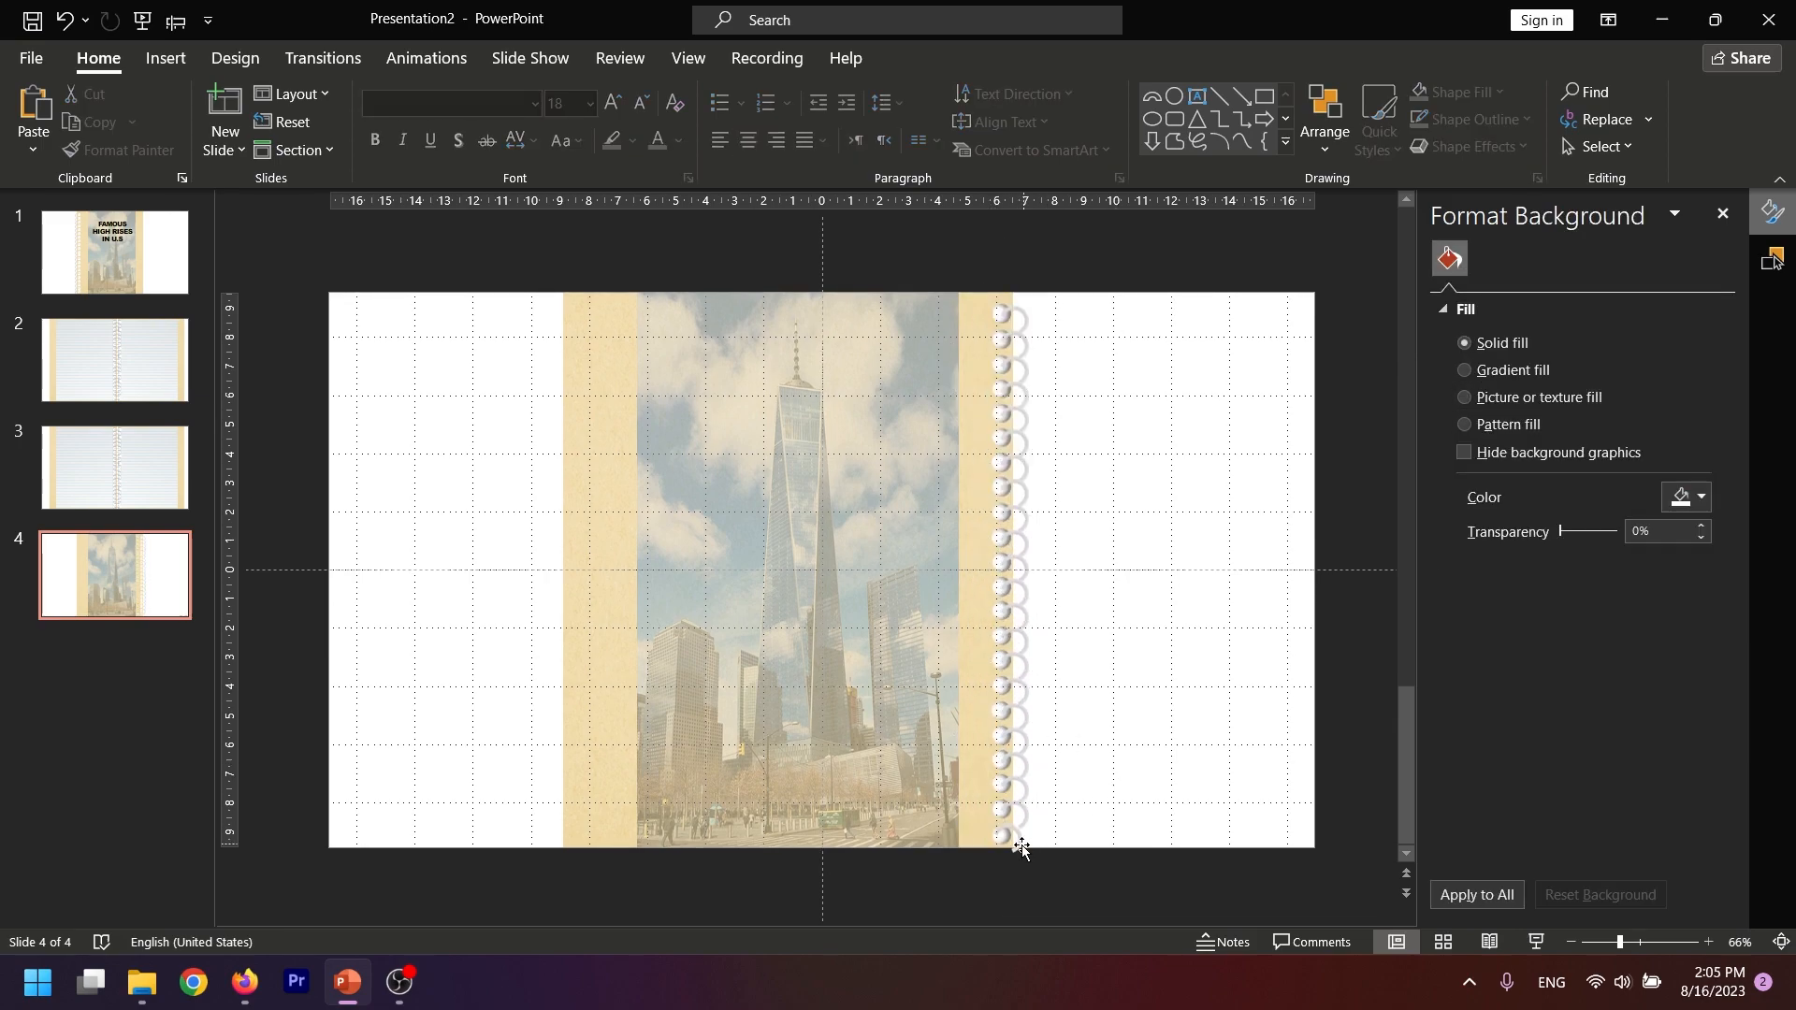
{"action": "left_click", "coordinate": [1021, 843]}
{"action": "key", "text": "Right"}
{"action": "left_click", "coordinate": [1076, 910]}
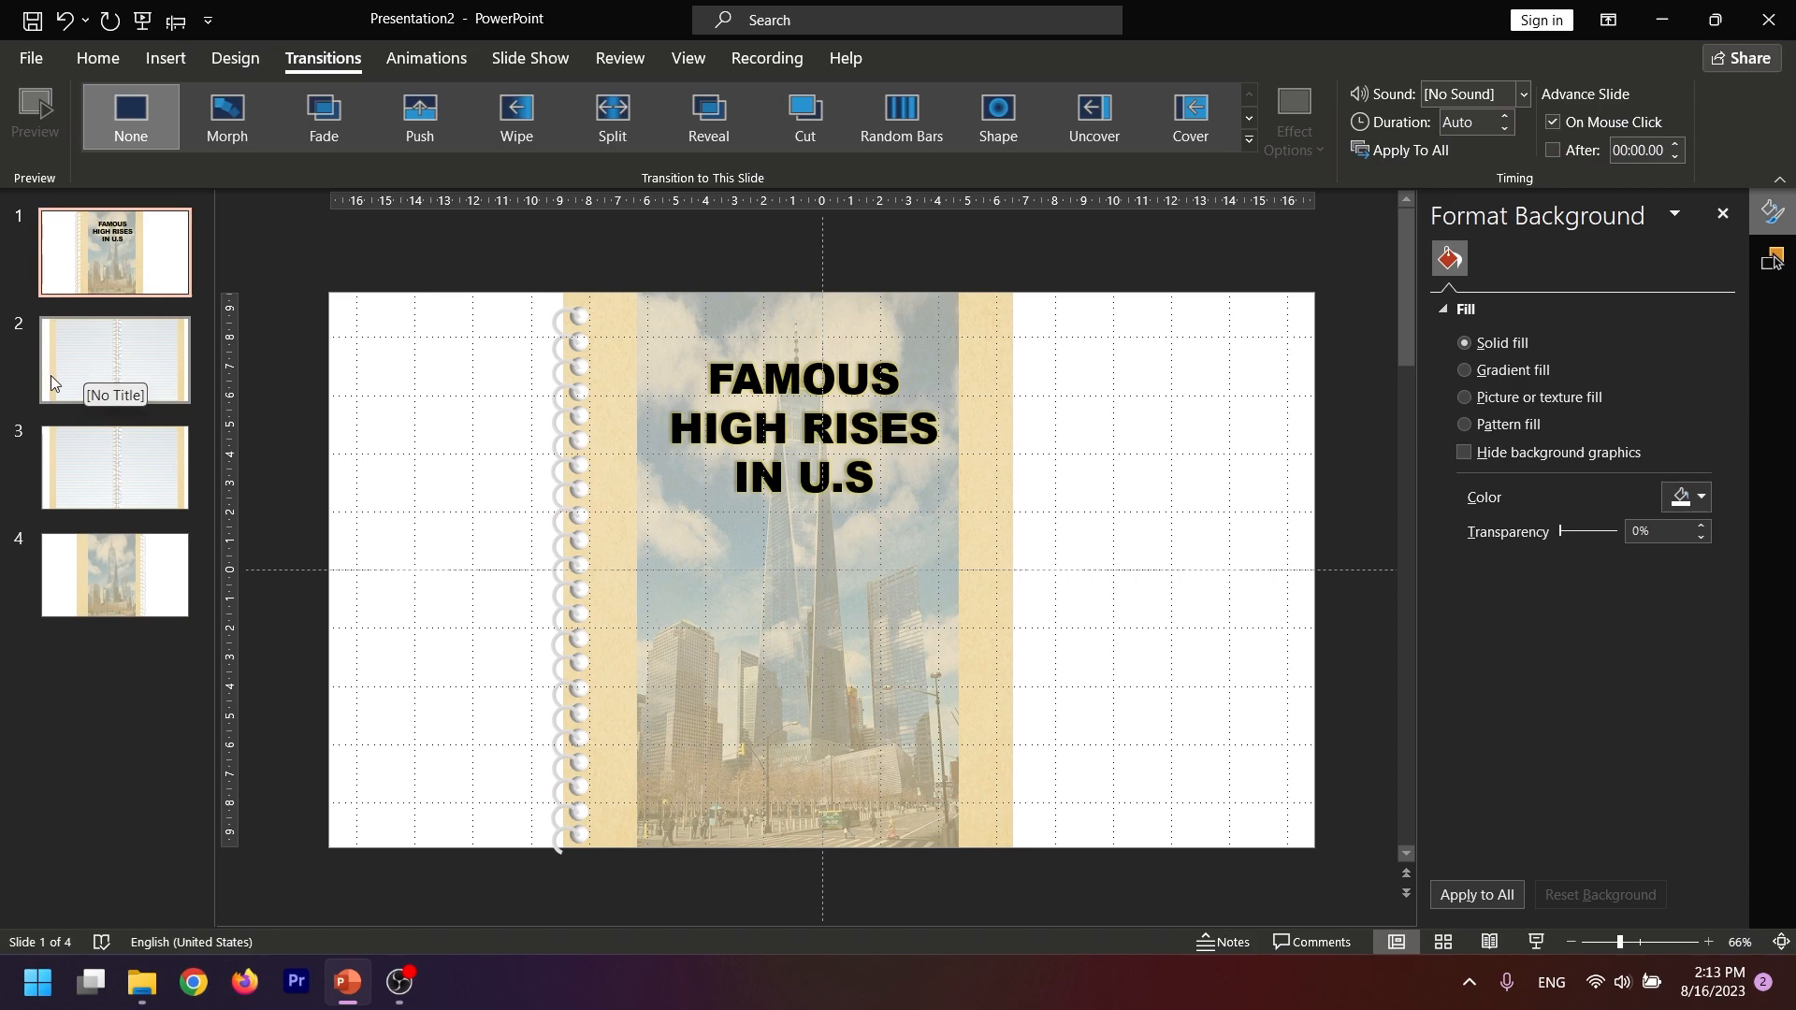
Apply the Page Curl transition to slide 2 with the Single Left effect option
{"action": "left_click", "coordinate": [105, 374]}
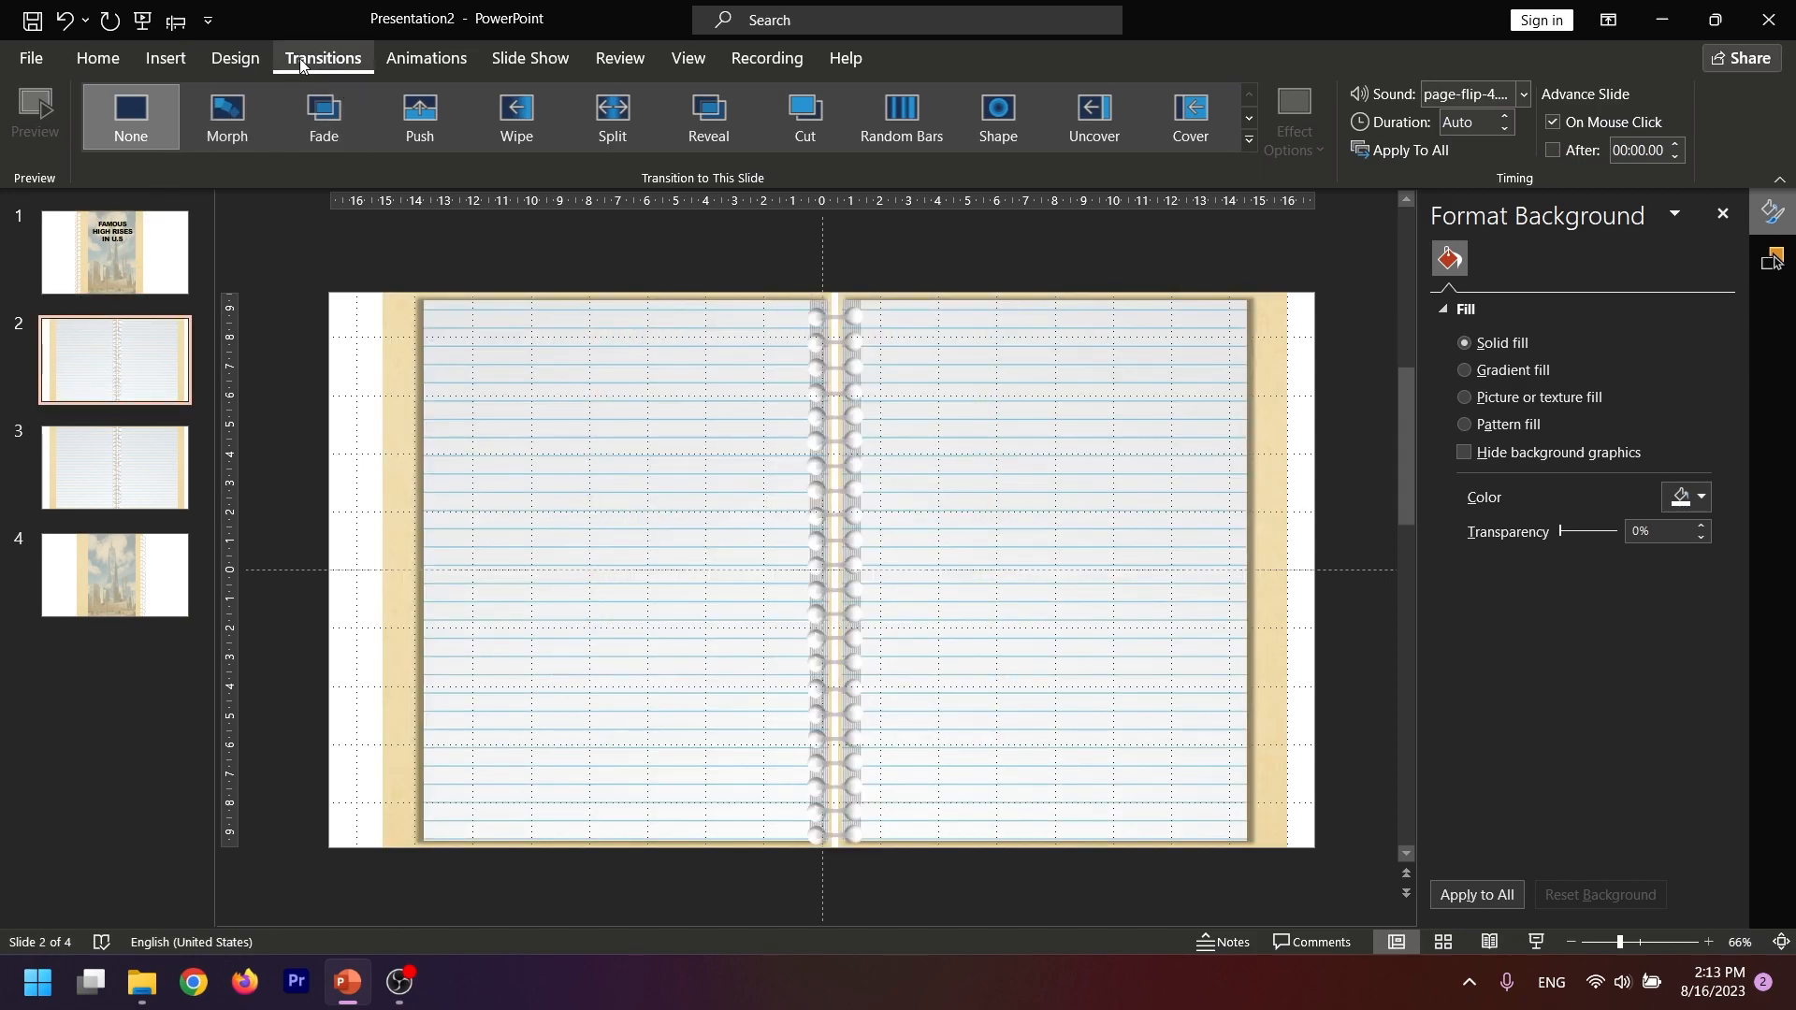
{"action": "left_click", "coordinate": [1248, 142]}
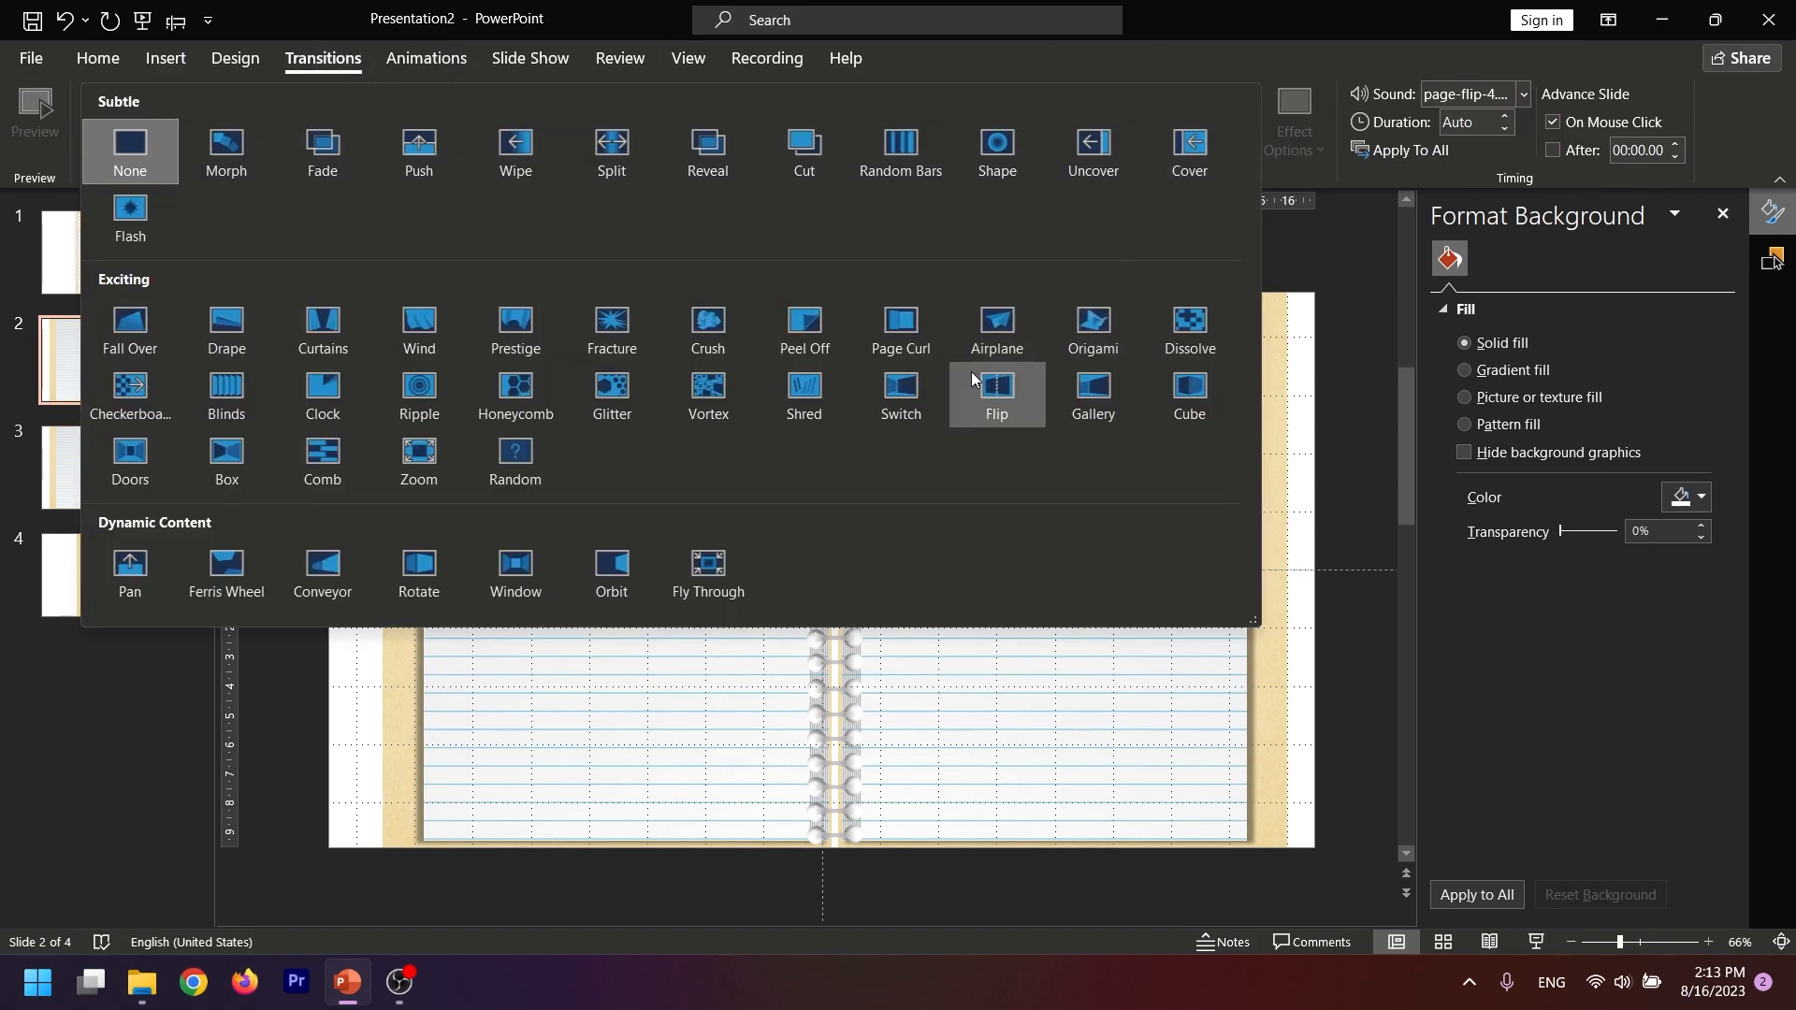
{"action": "left_click", "coordinate": [904, 329]}
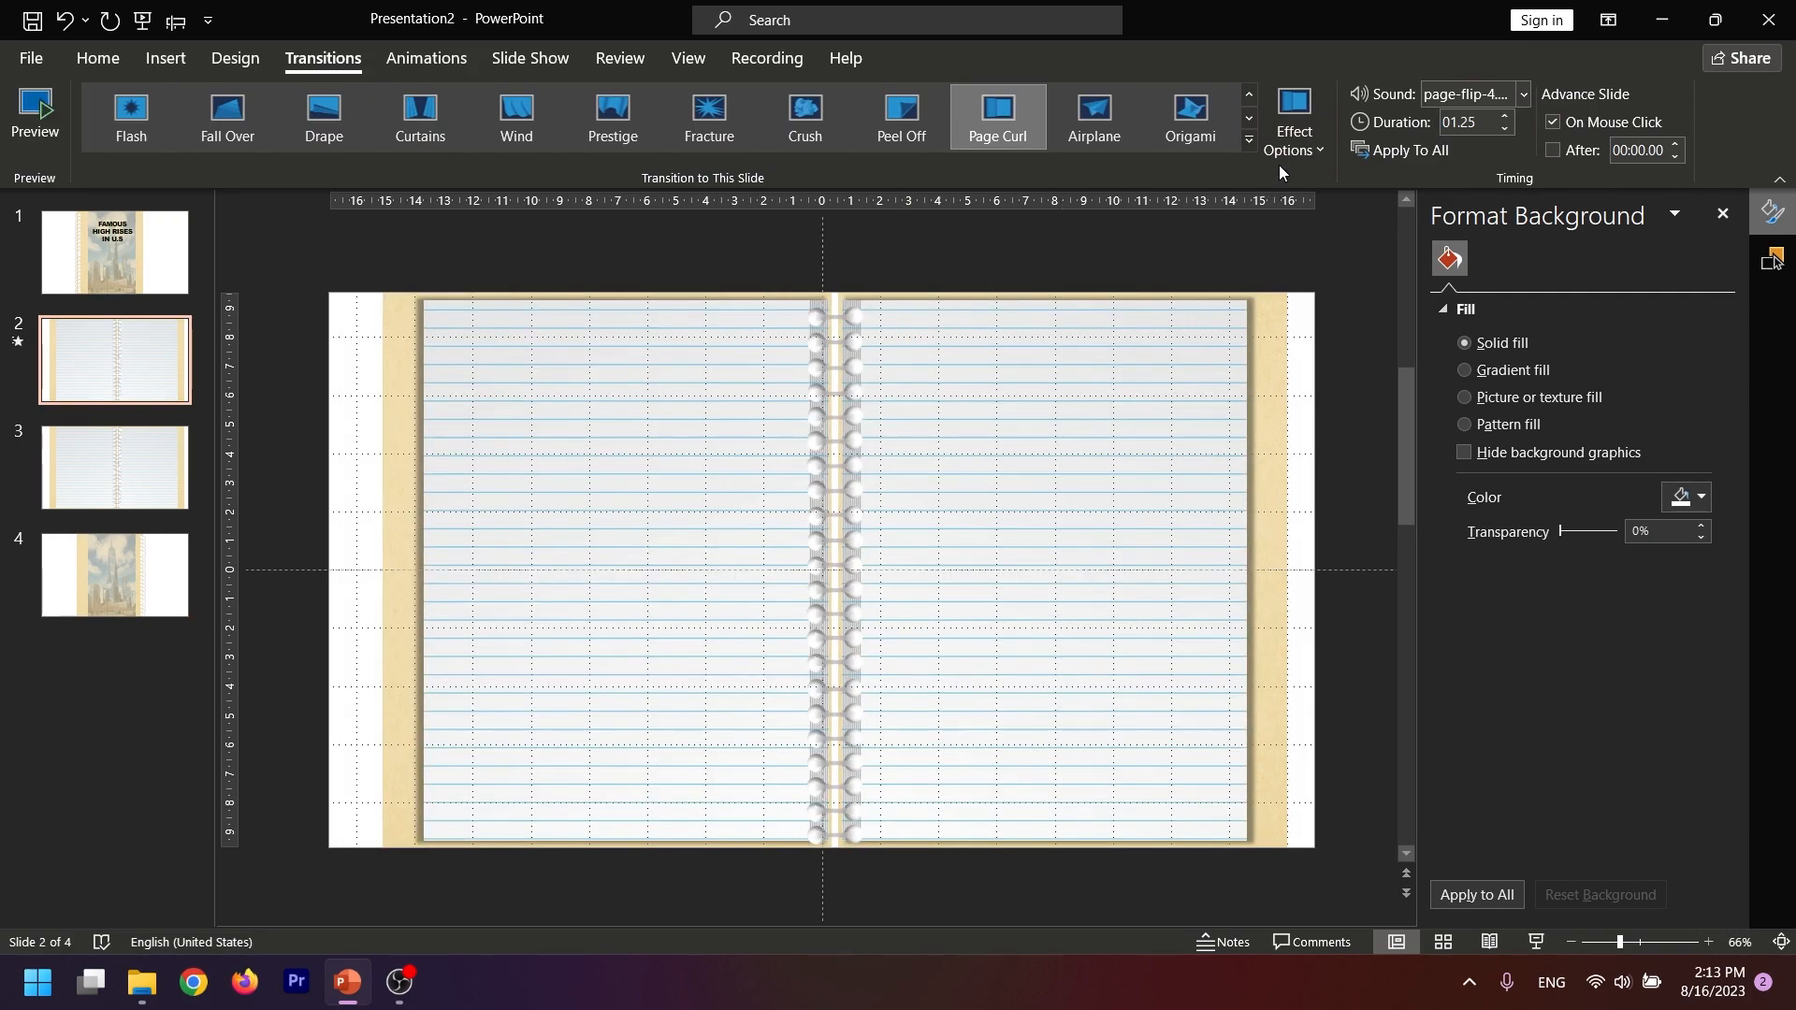
{"action": "left_click", "coordinate": [1289, 155]}
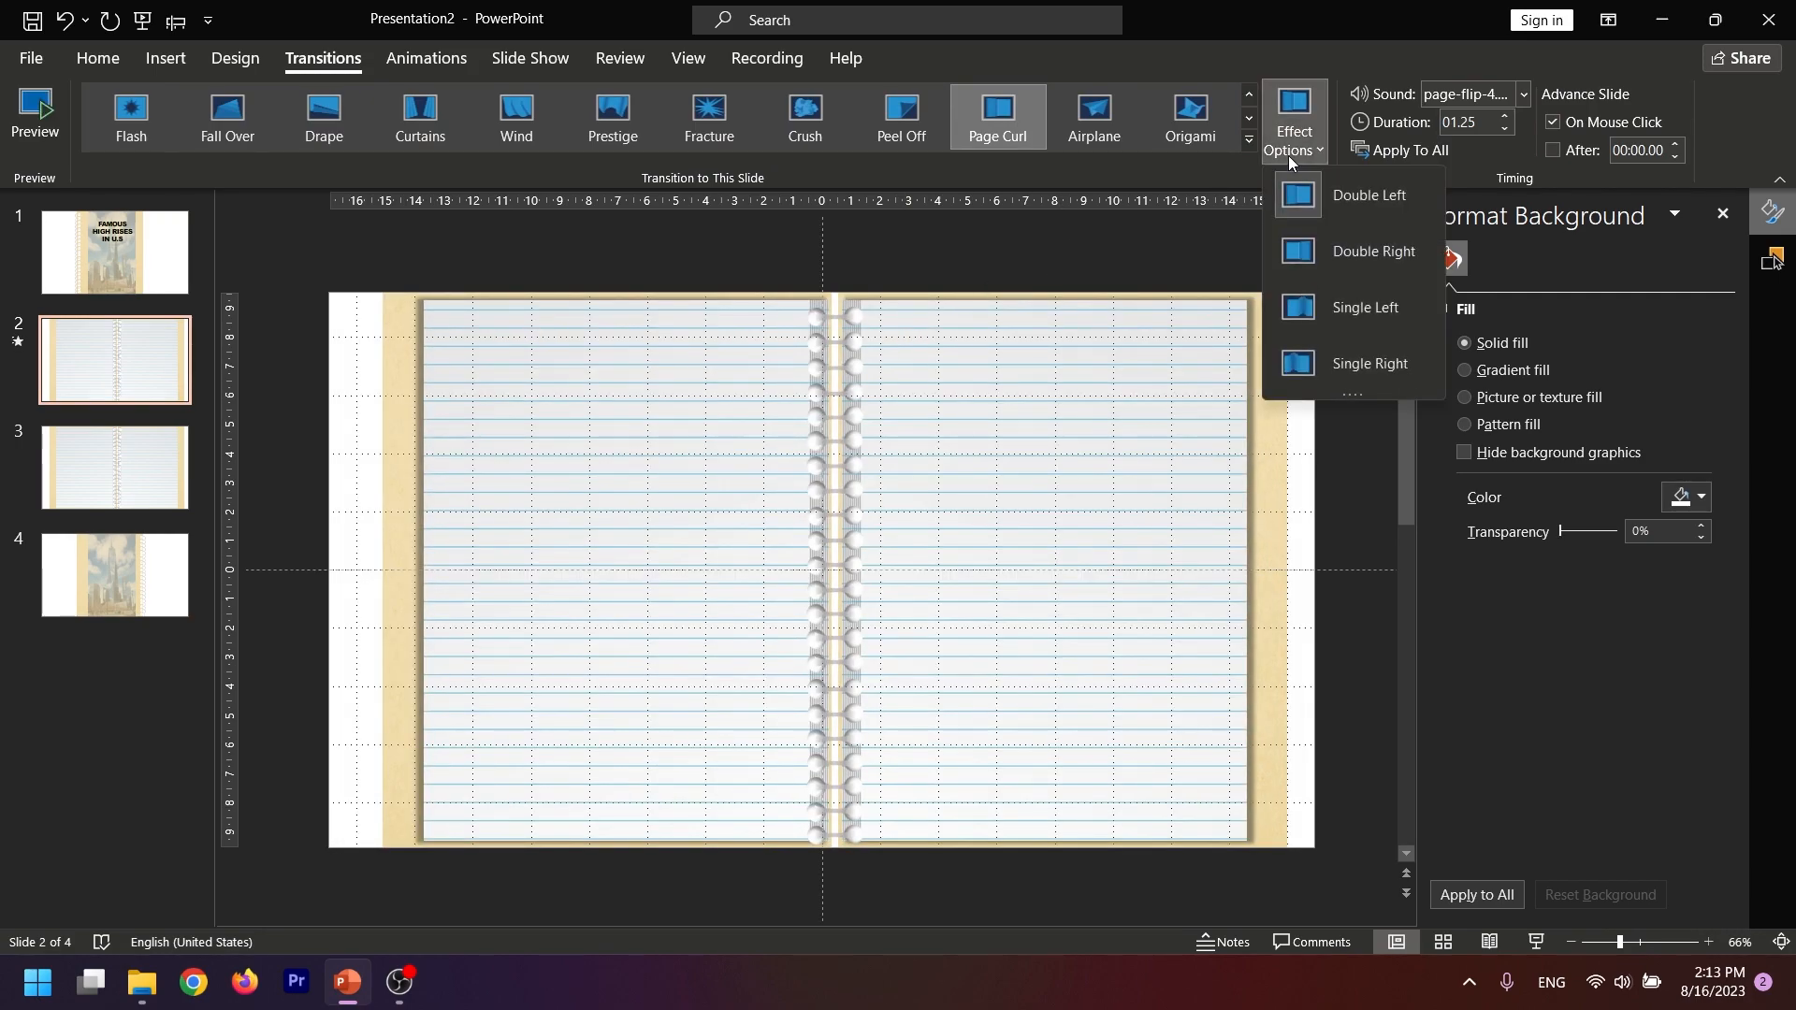
{"action": "left_click", "coordinate": [1343, 319]}
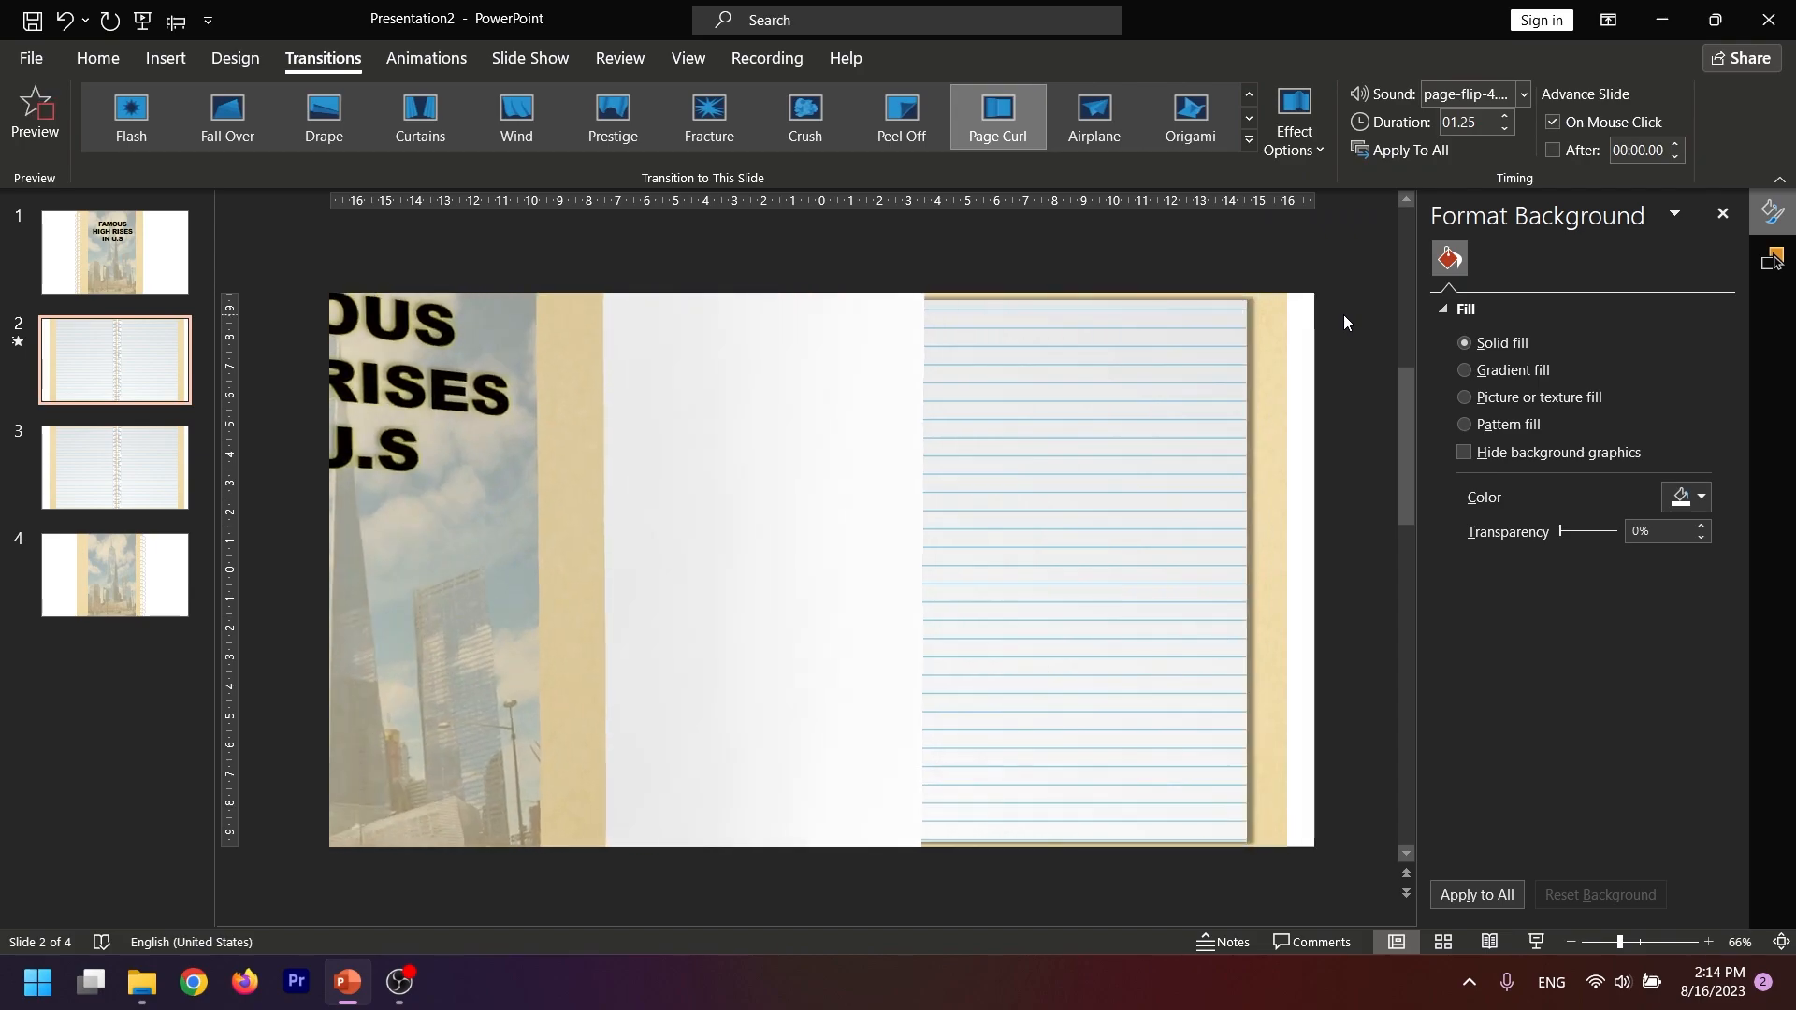
Apply the Page Curl transition to slide 3 with the Double Left effect option
{"action": "left_click", "coordinate": [94, 479]}
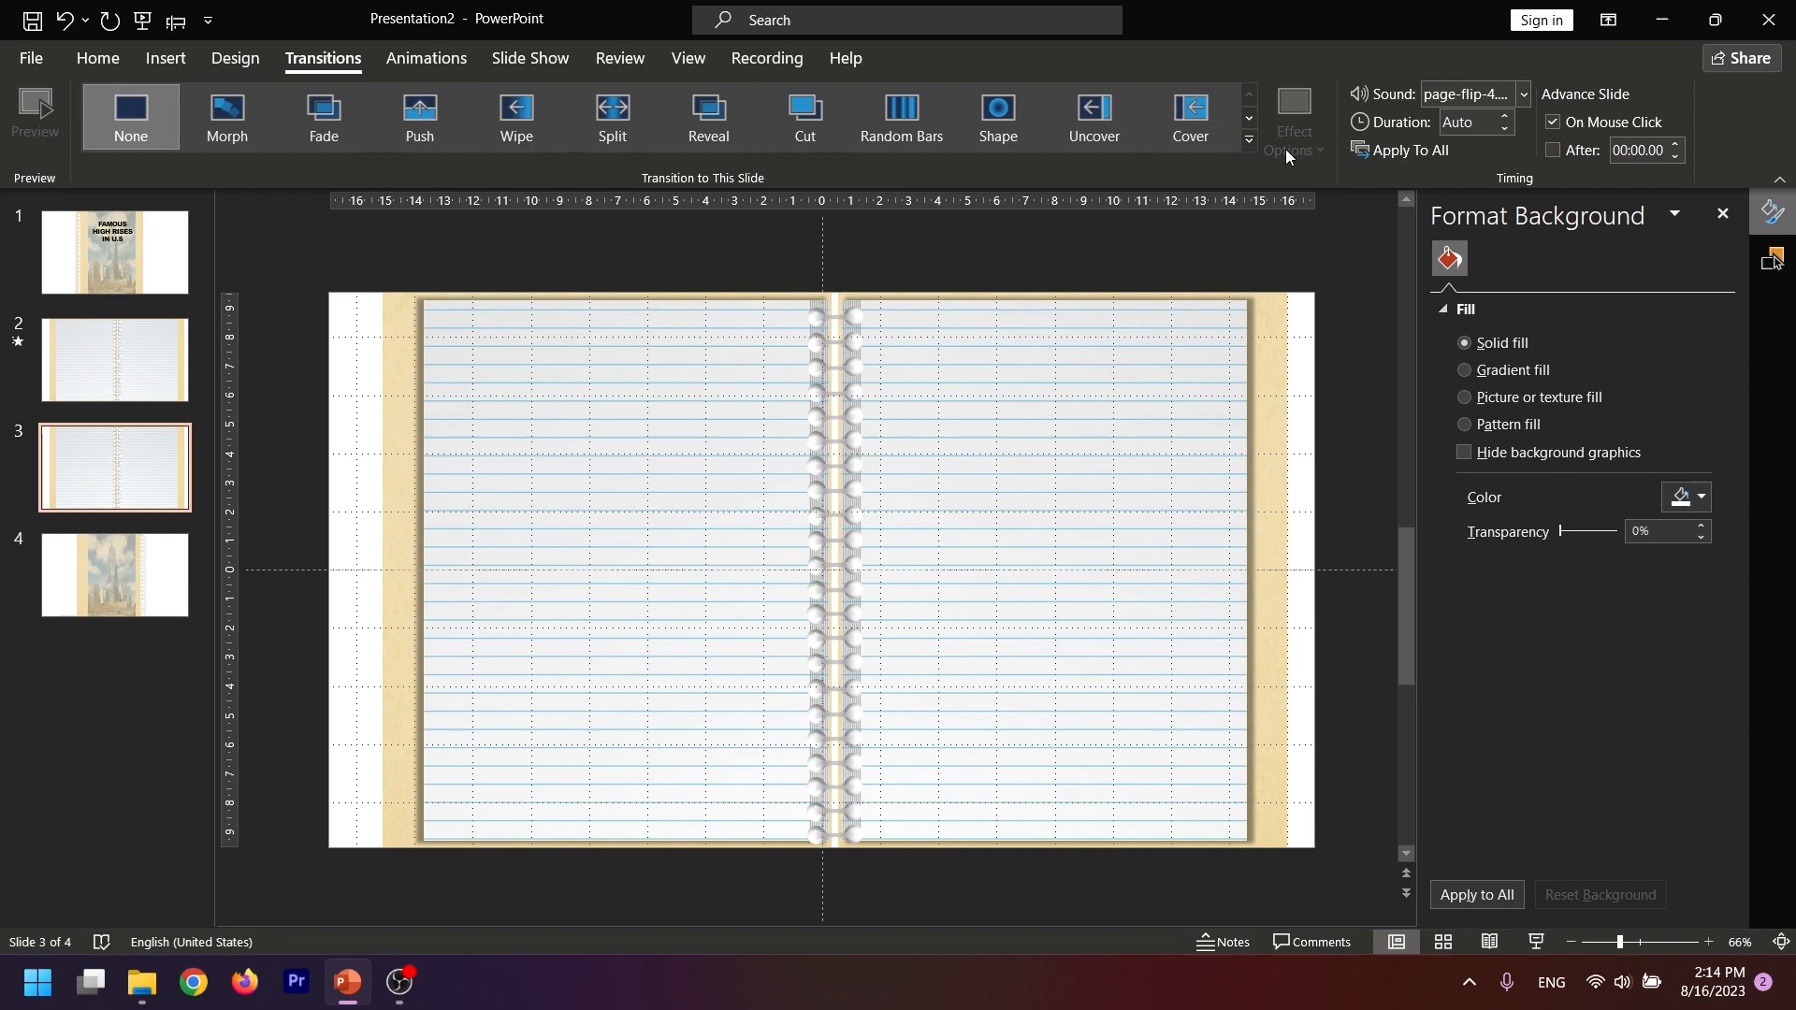
{"action": "left_click", "coordinate": [1249, 140]}
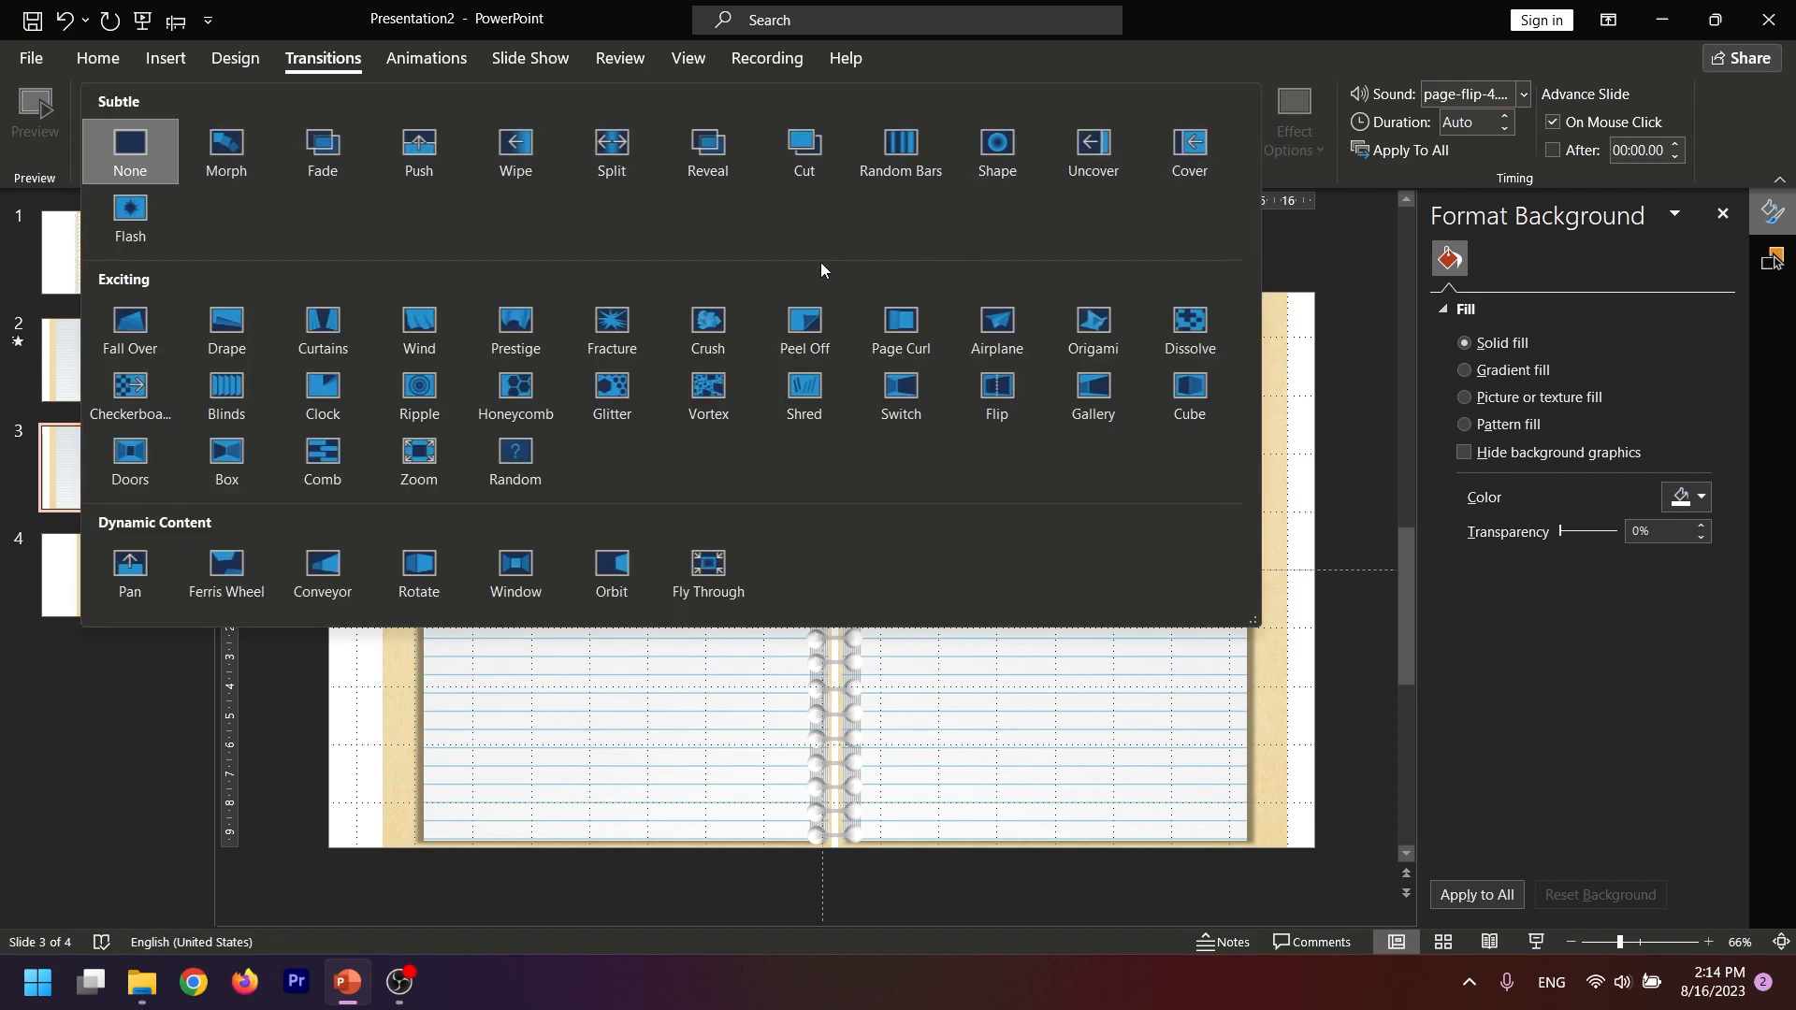
{"action": "left_click", "coordinate": [902, 326]}
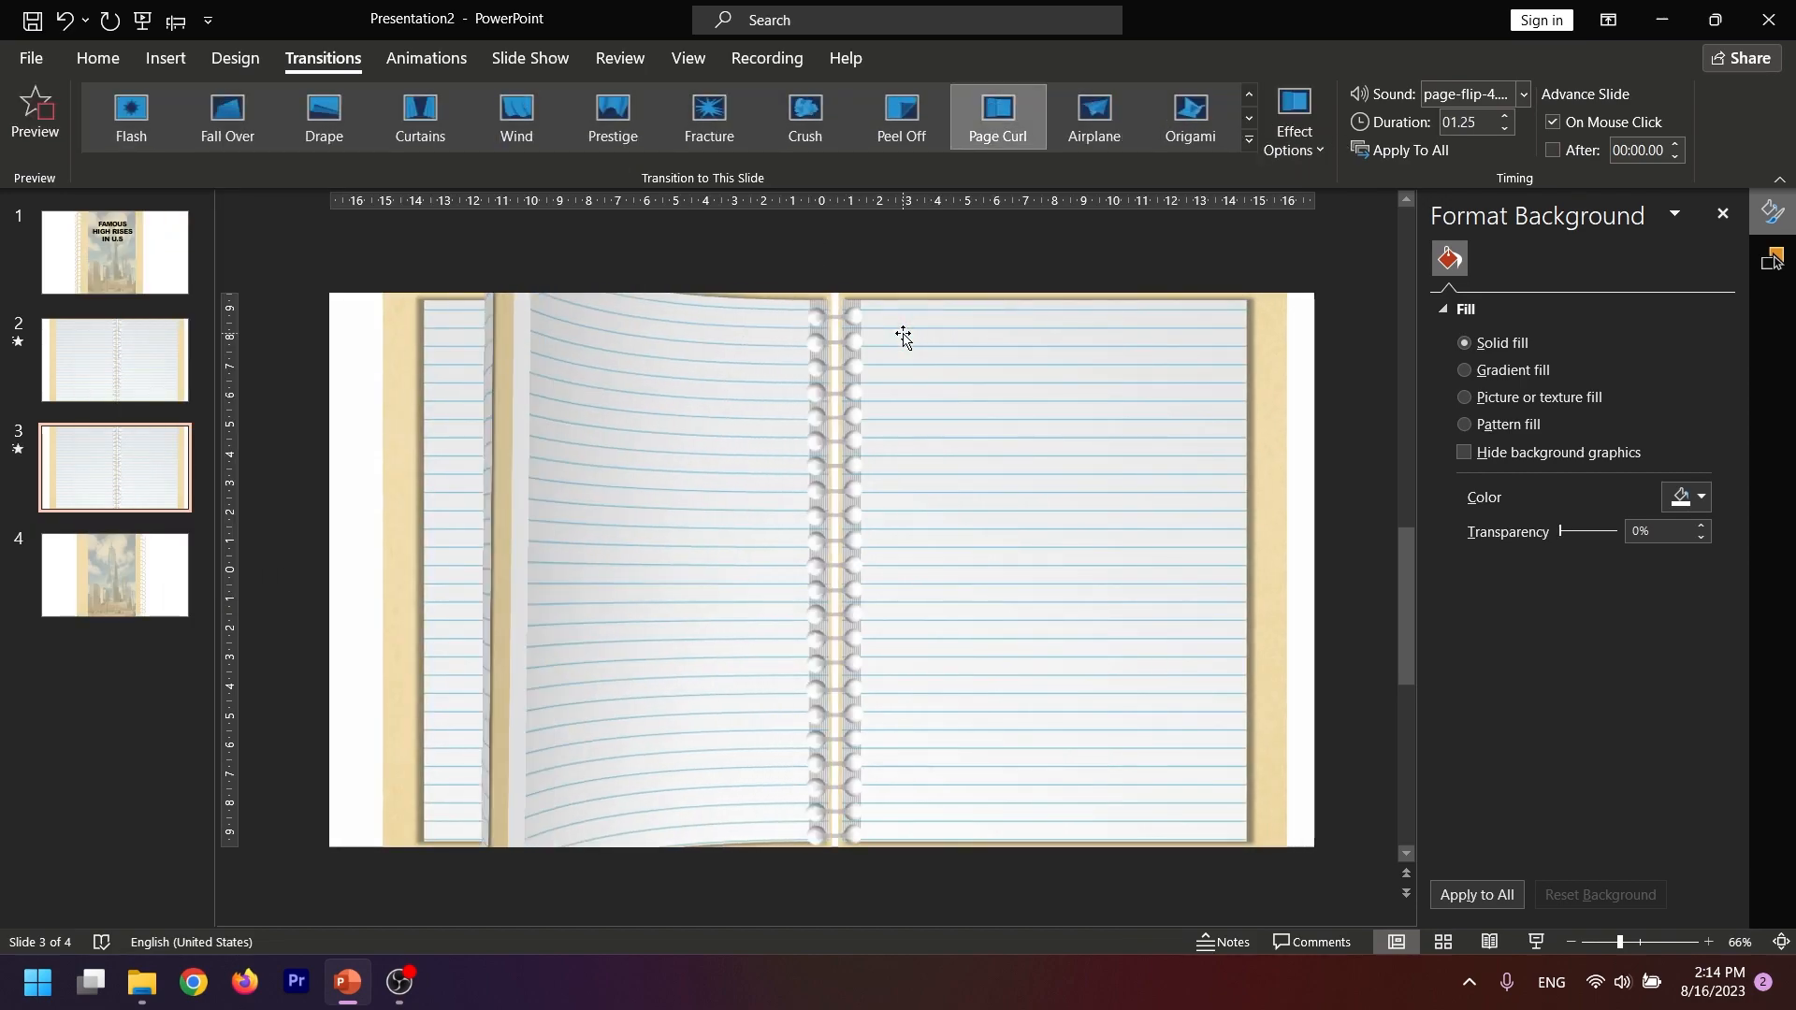
{"action": "left_click", "coordinate": [1315, 140]}
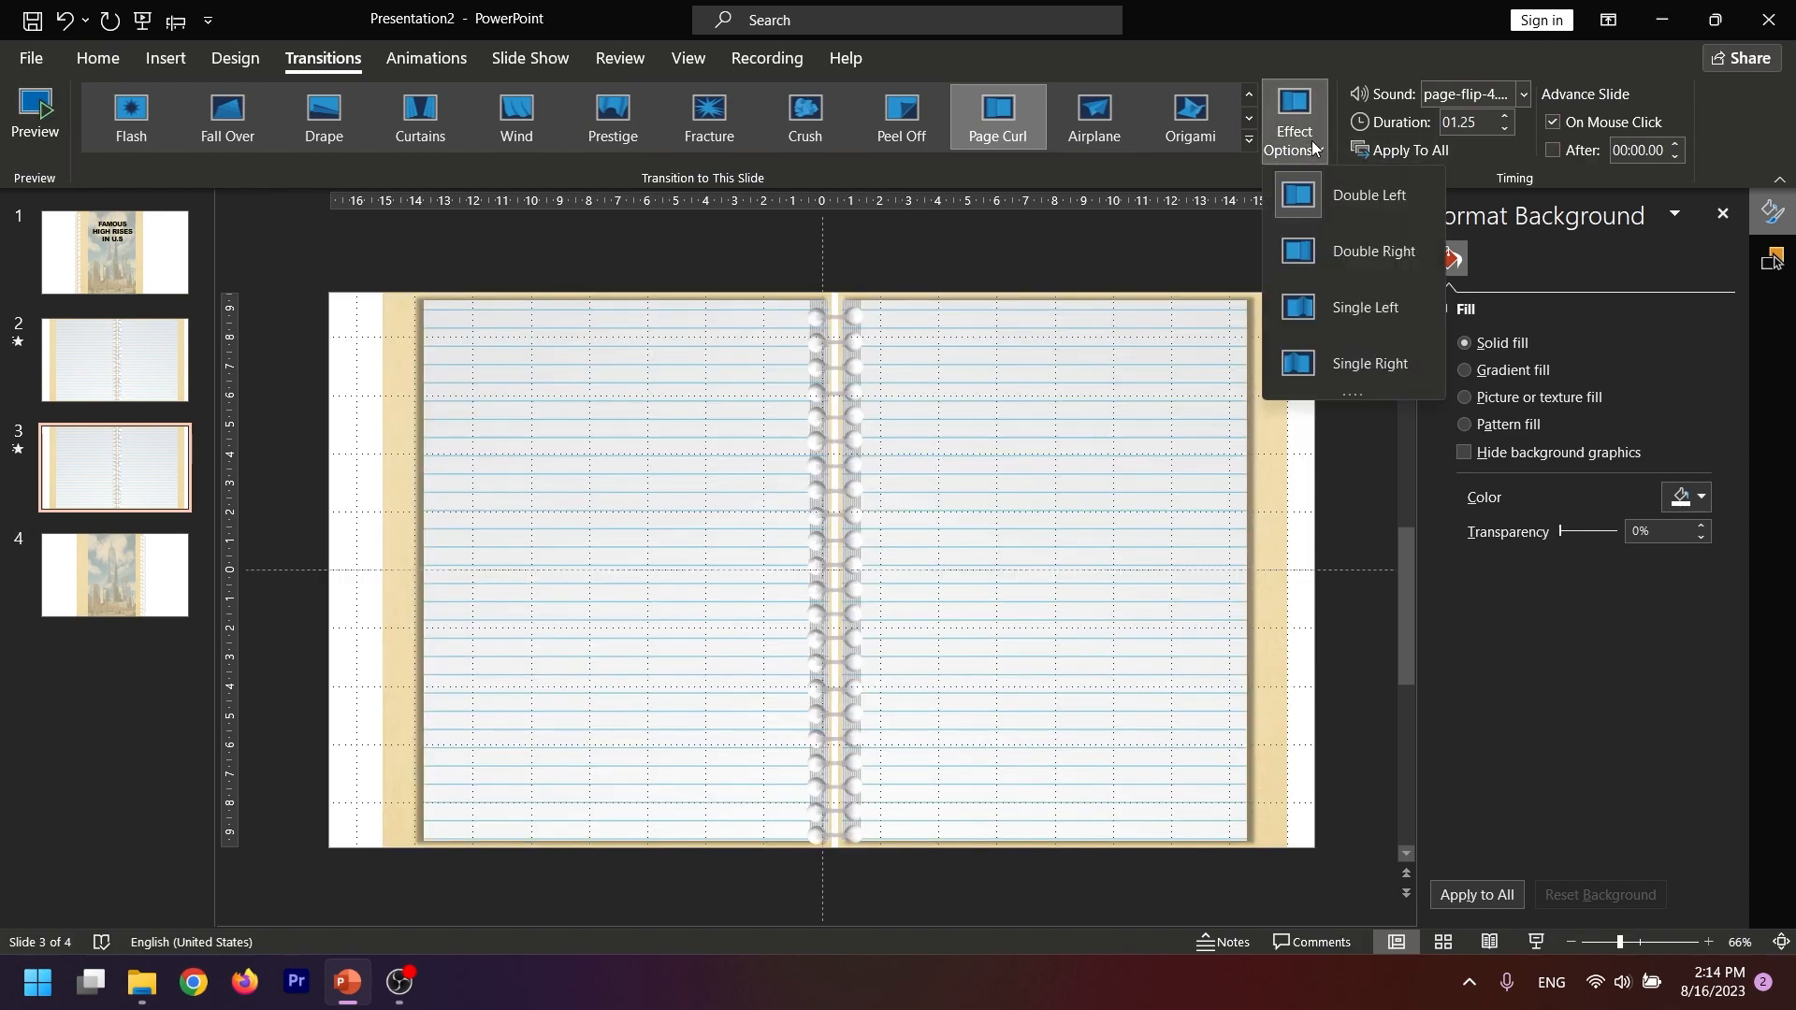
{"action": "left_click", "coordinate": [1370, 193]}
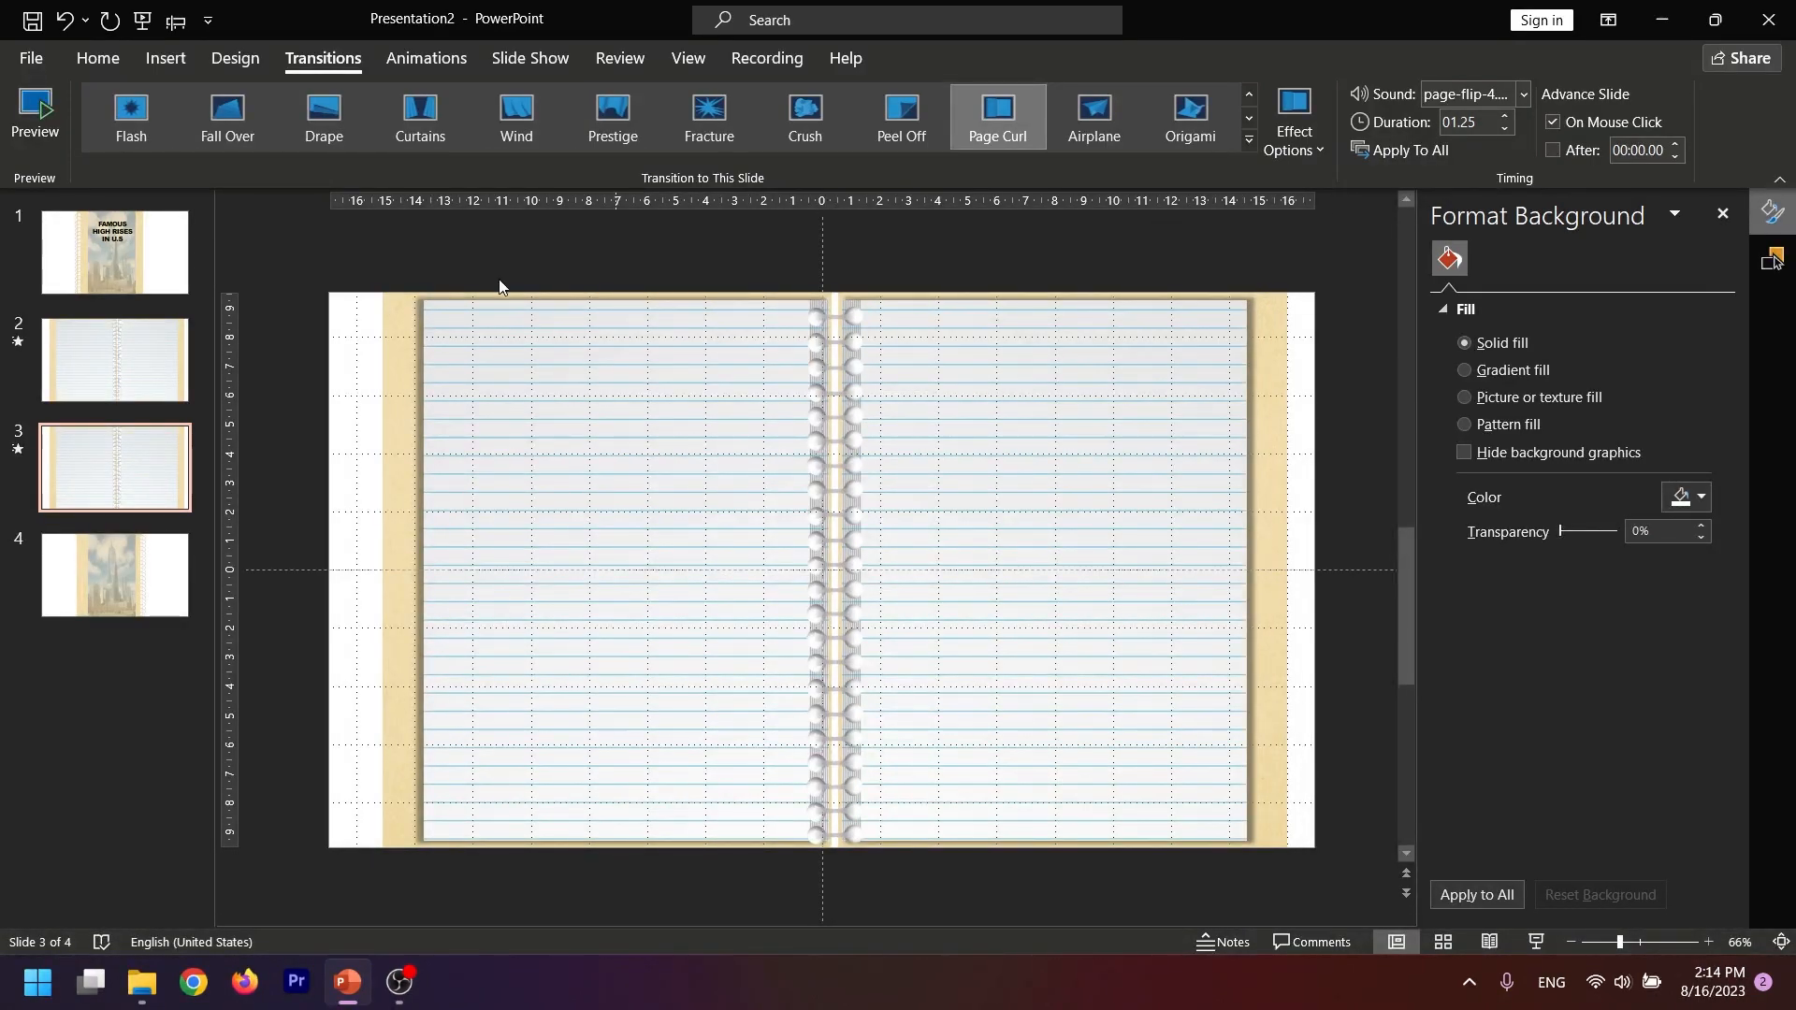
Apply the Page Curl transition to the back cover on slide 4, keeping the Double Left effect option
{"action": "left_click", "coordinate": [86, 564]}
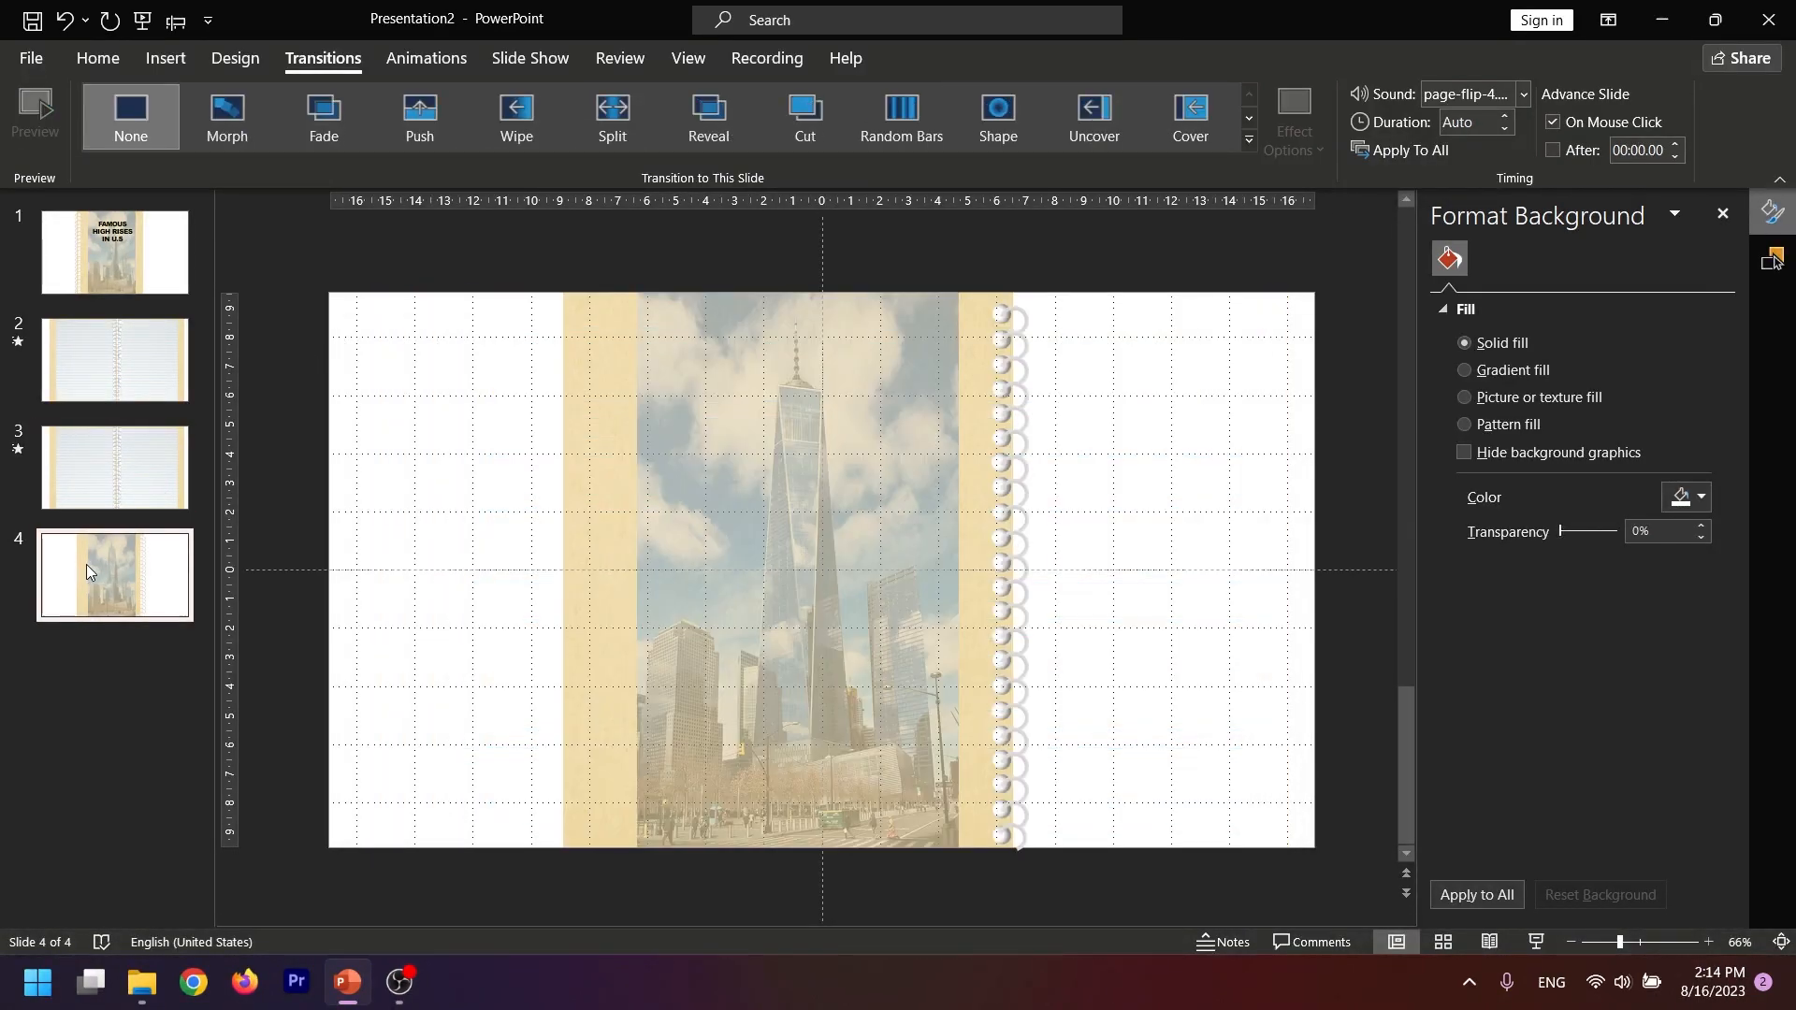
{"action": "left_click", "coordinate": [1248, 140]}
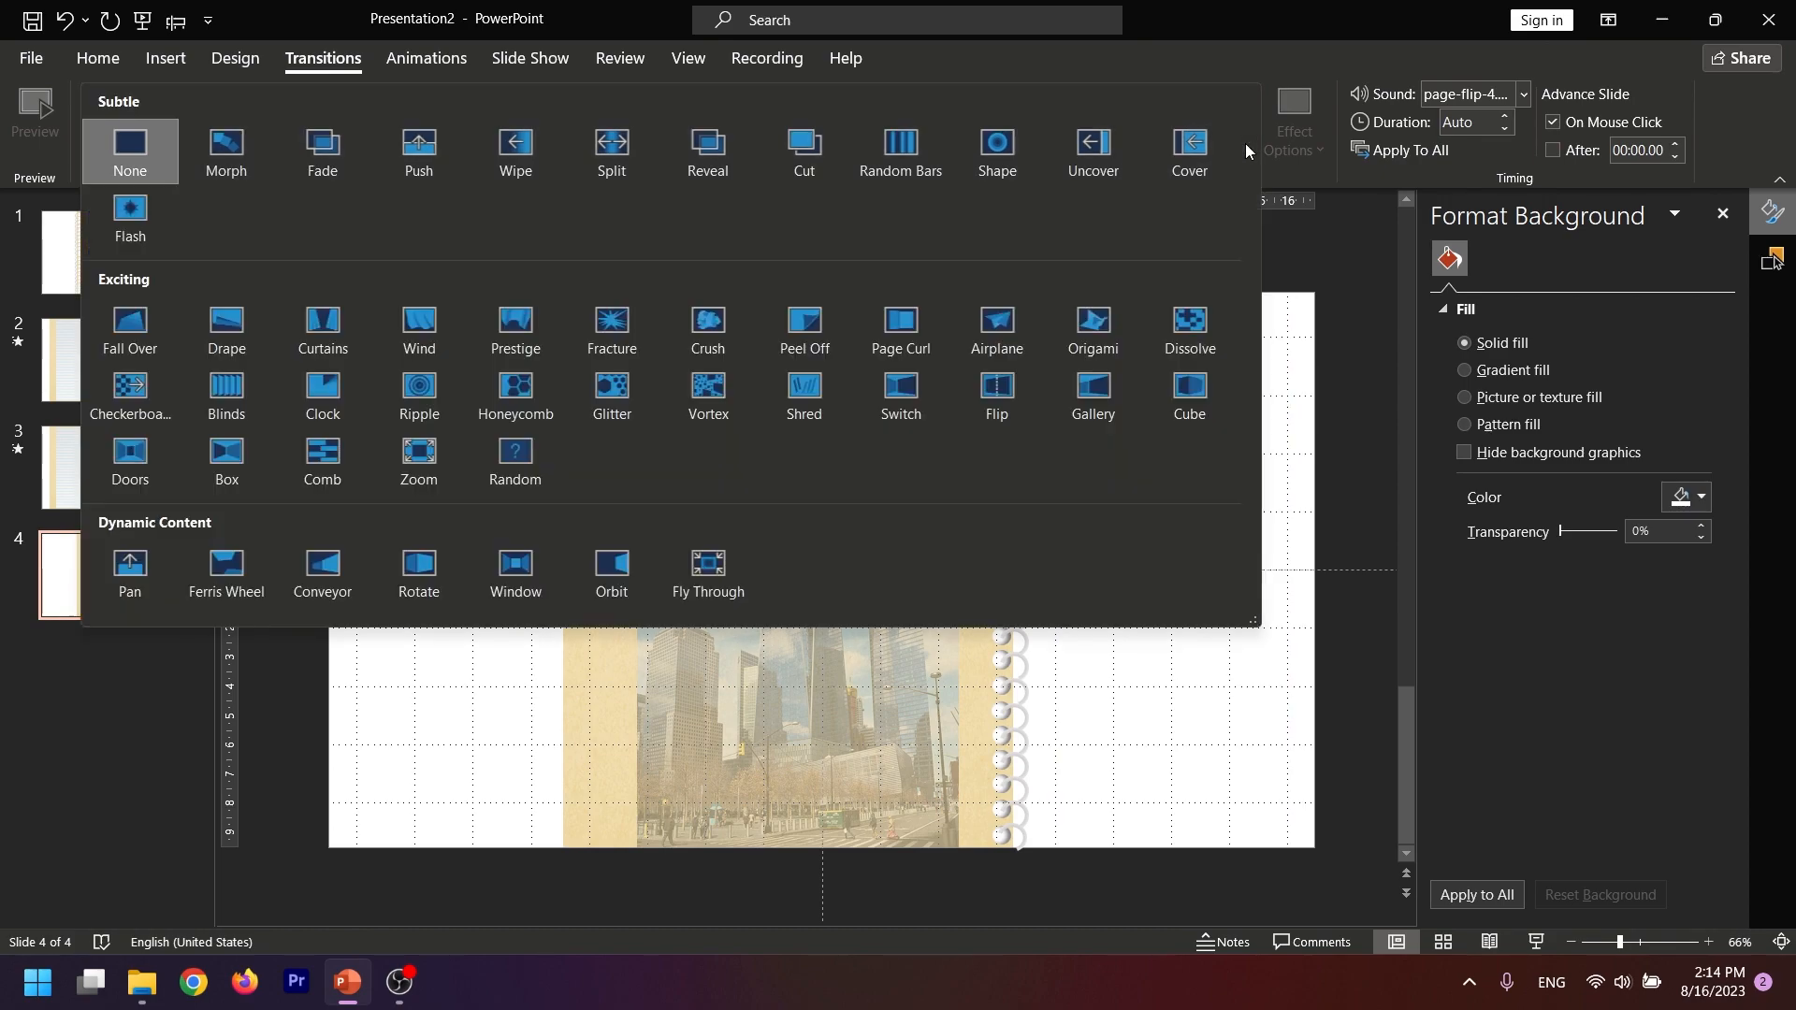
{"action": "left_click", "coordinate": [890, 325]}
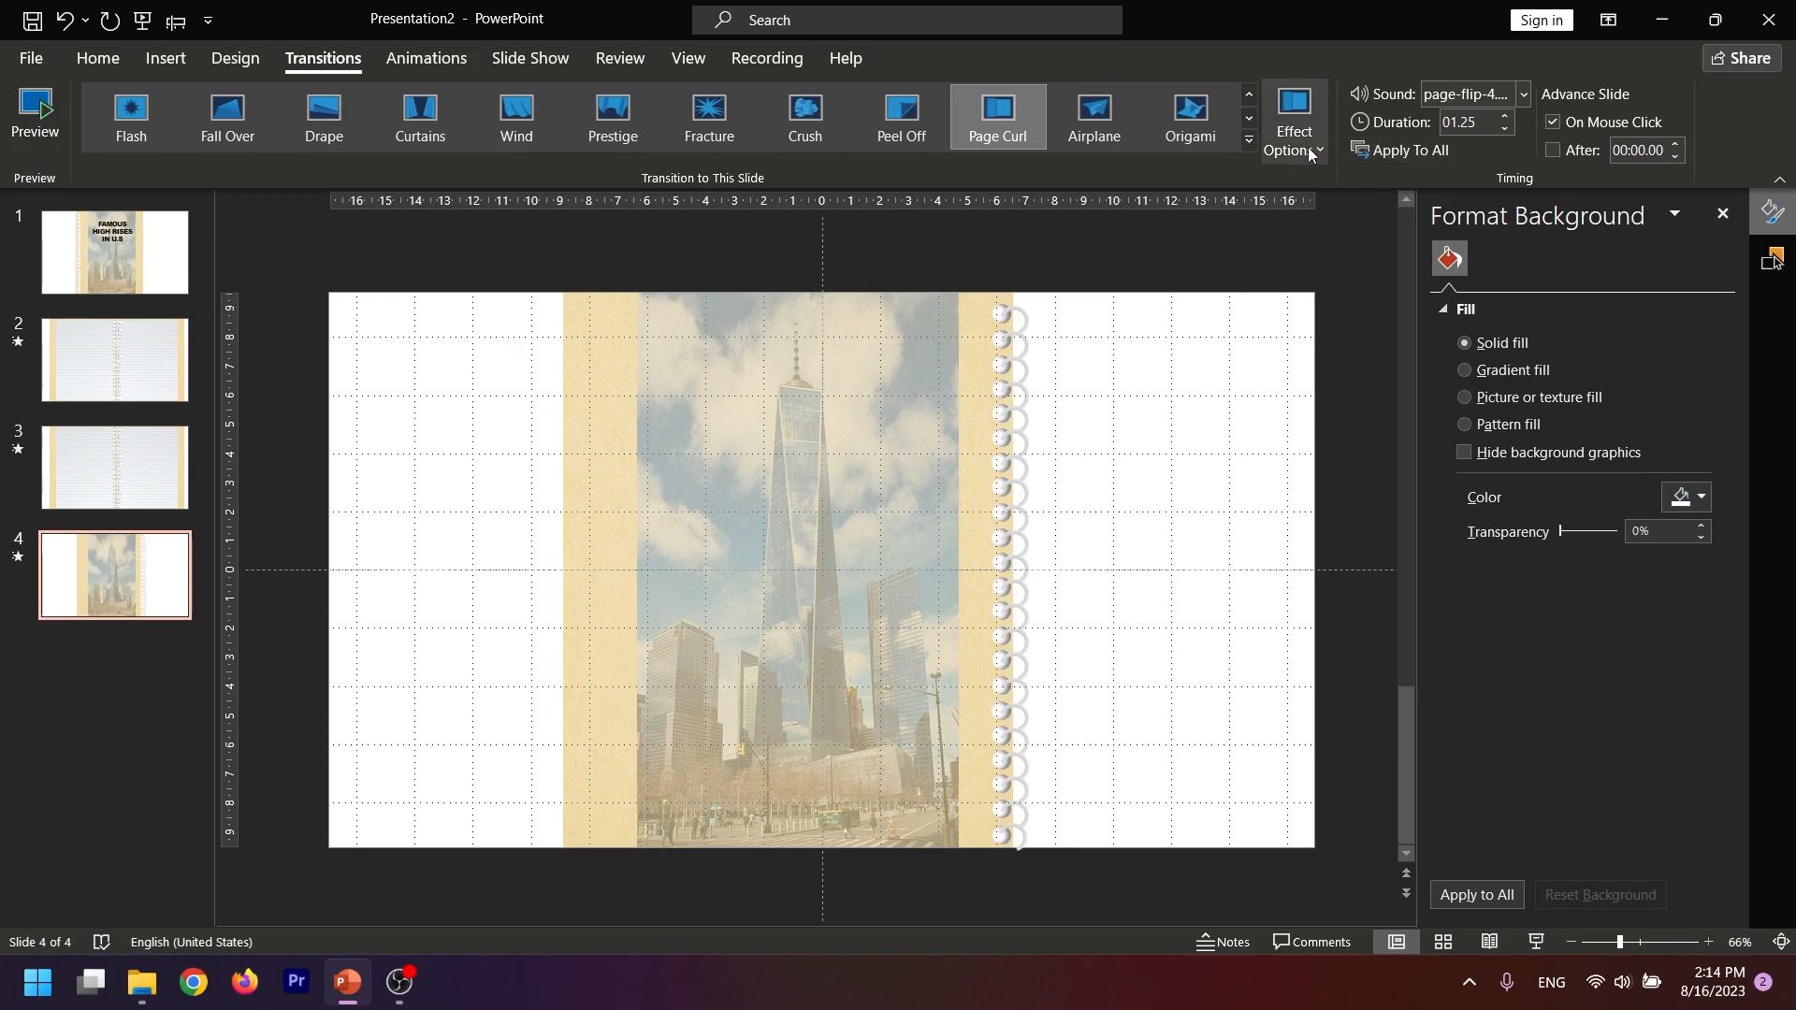
{"action": "left_click", "coordinate": [1294, 121]}
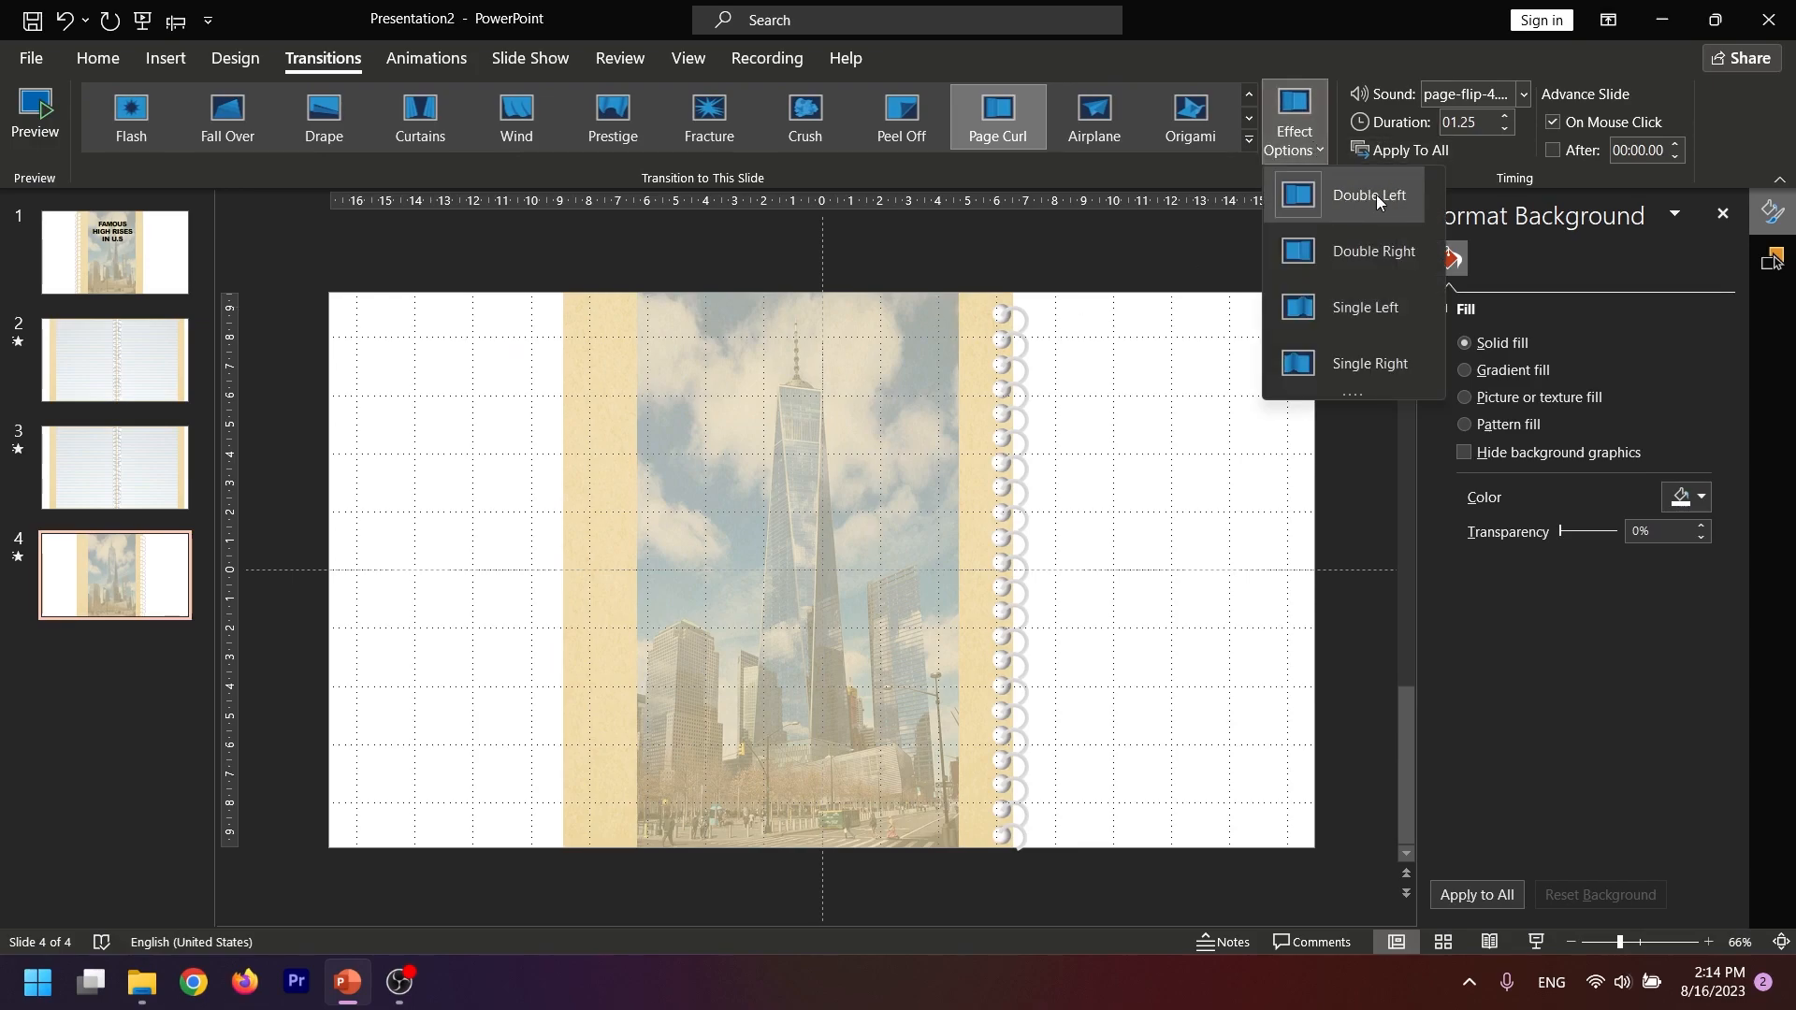
{"action": "left_click", "coordinate": [1218, 261]}
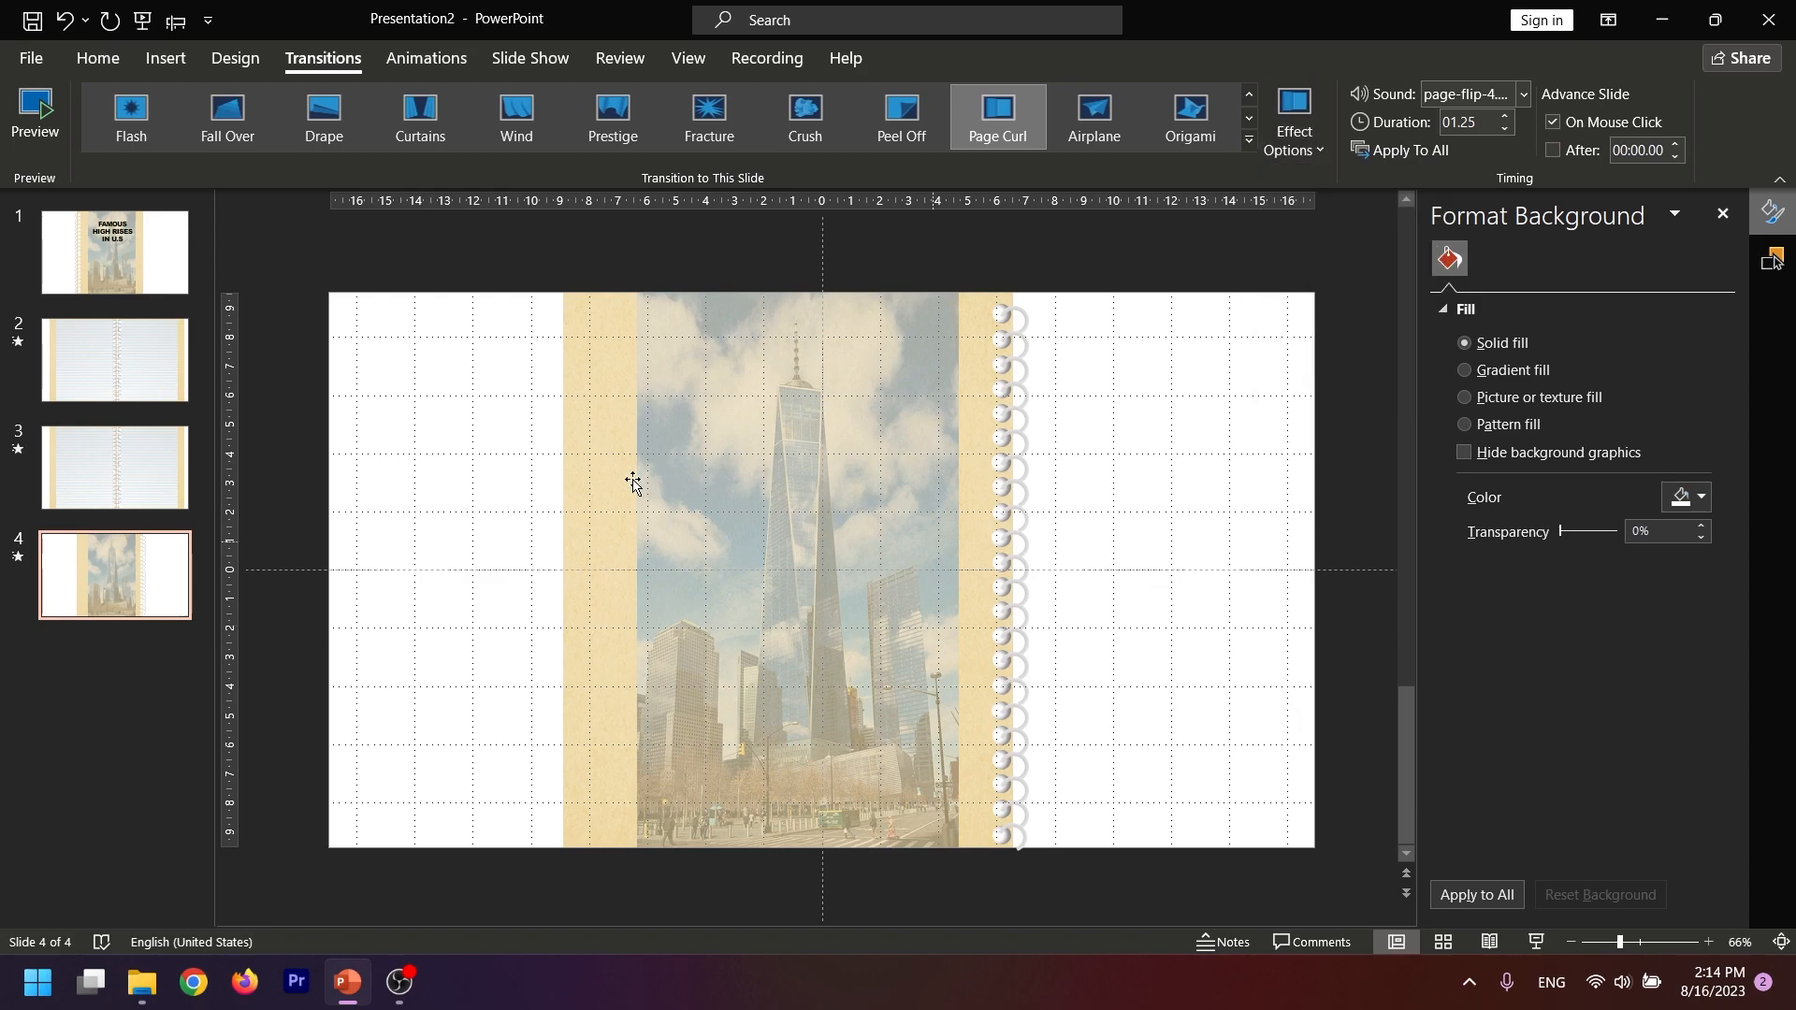
Start the slide show from the front cover on slide 1
{"action": "left_click", "coordinate": [128, 248]}
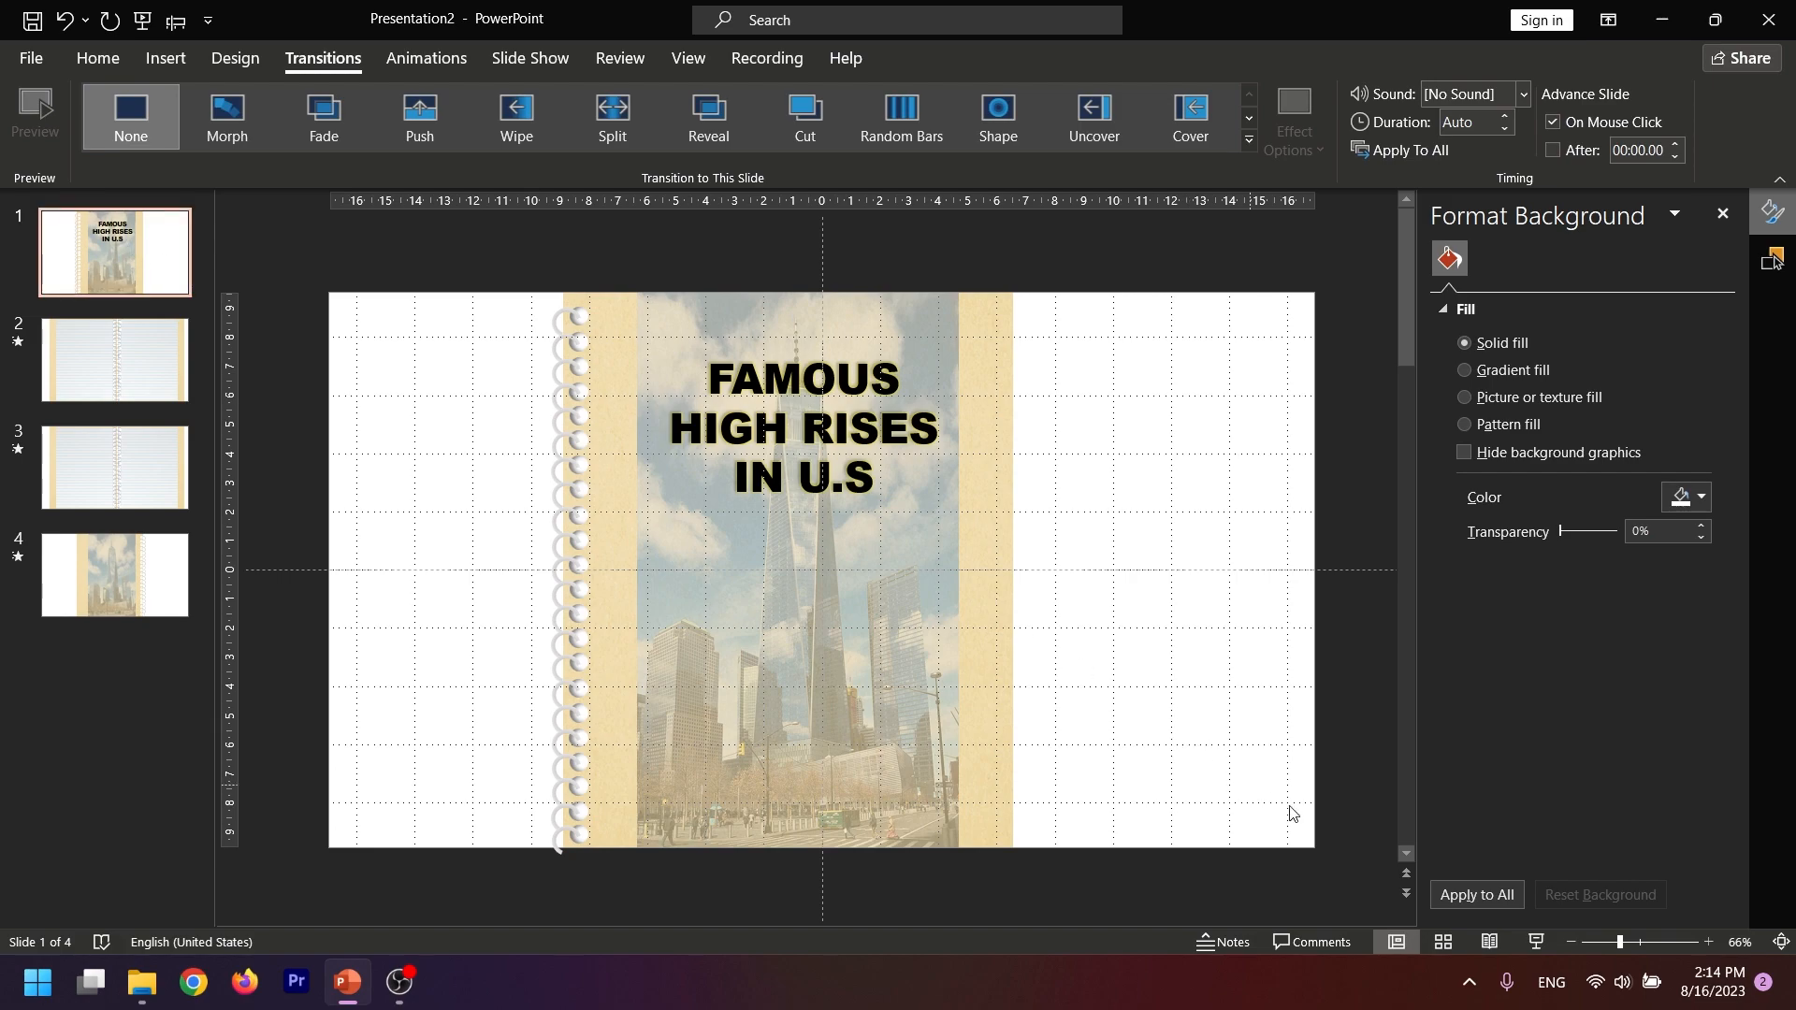
{"action": "left_click", "coordinate": [1537, 942]}
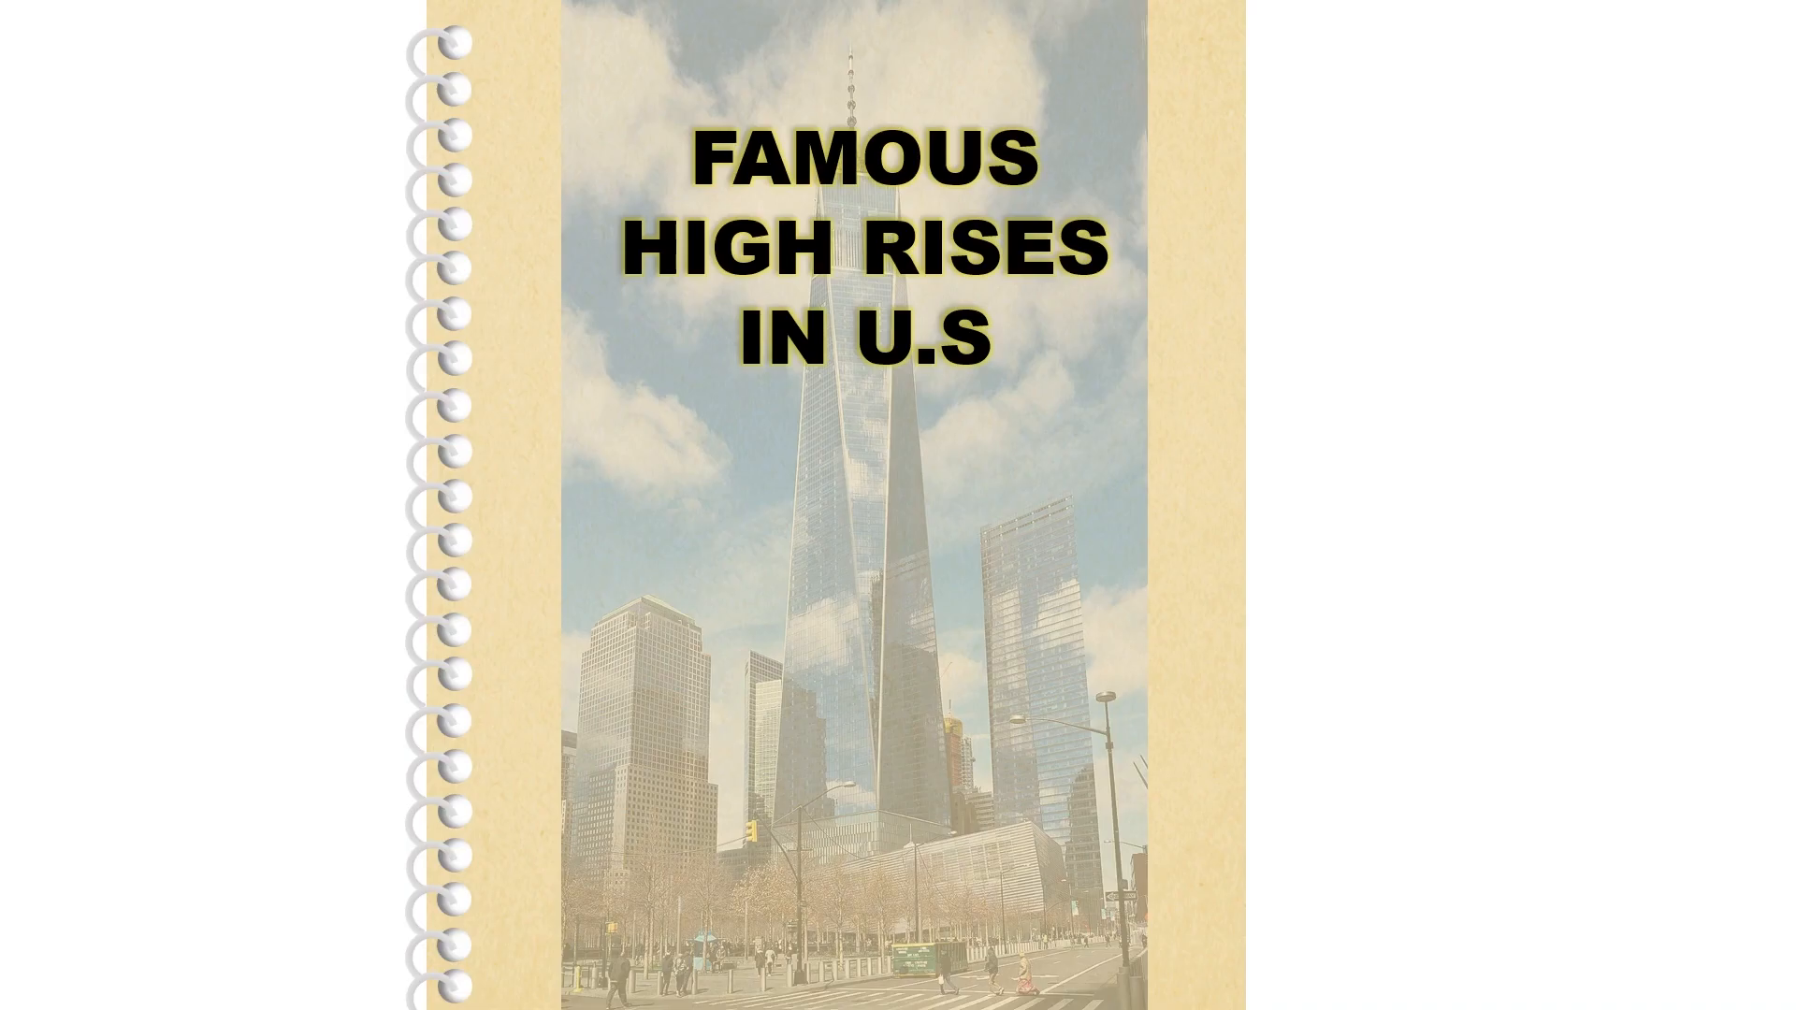